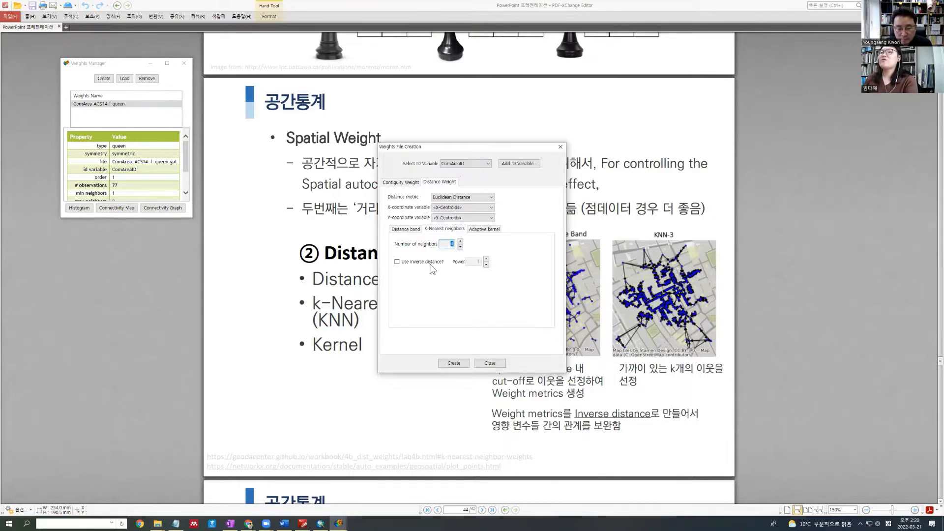
Create 4-nearest-neighbor distance weights using inverse distance and save them as ComArea_ACS14_f_KNN4.gwt.
click(397, 262)
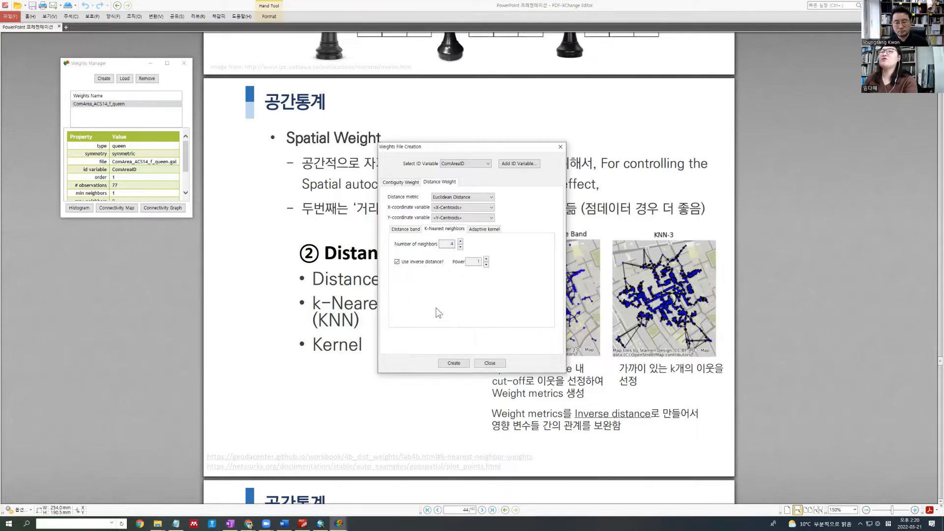
click(453, 364)
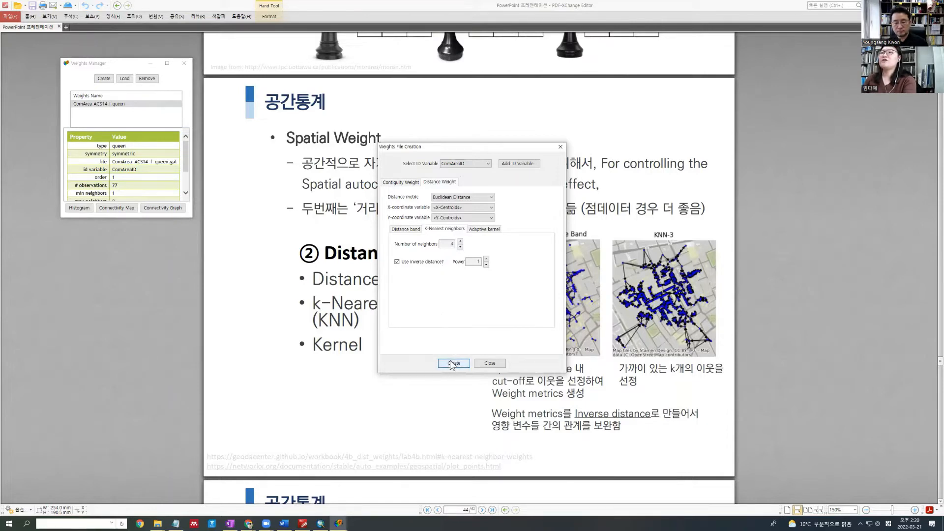
click(451, 322)
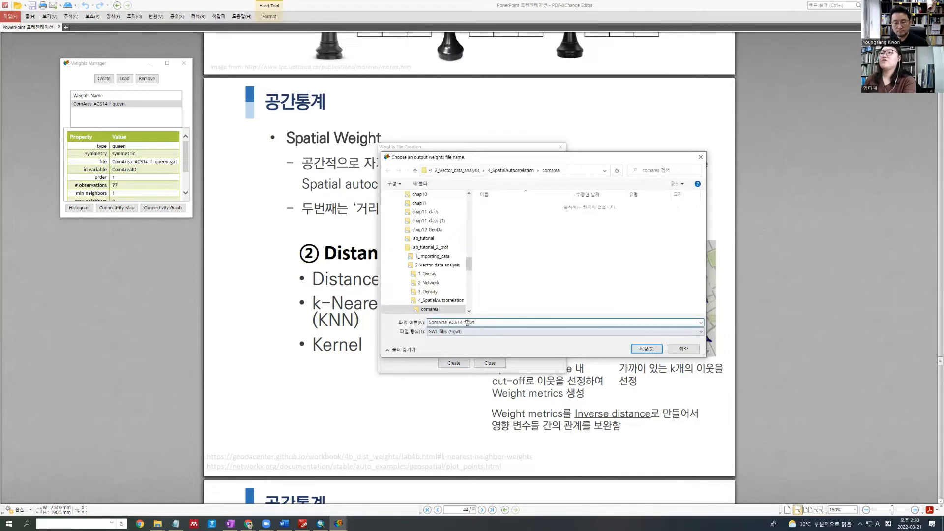
text(_)
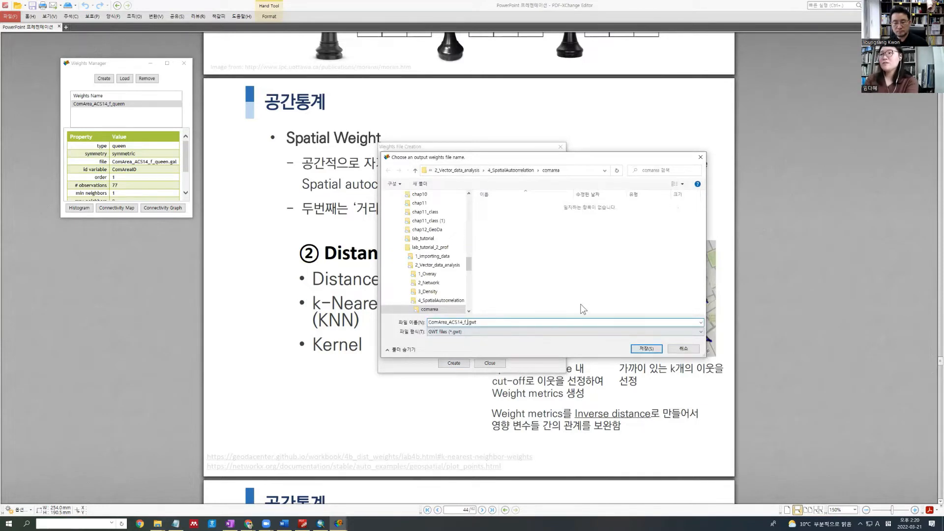
text(KNN4)
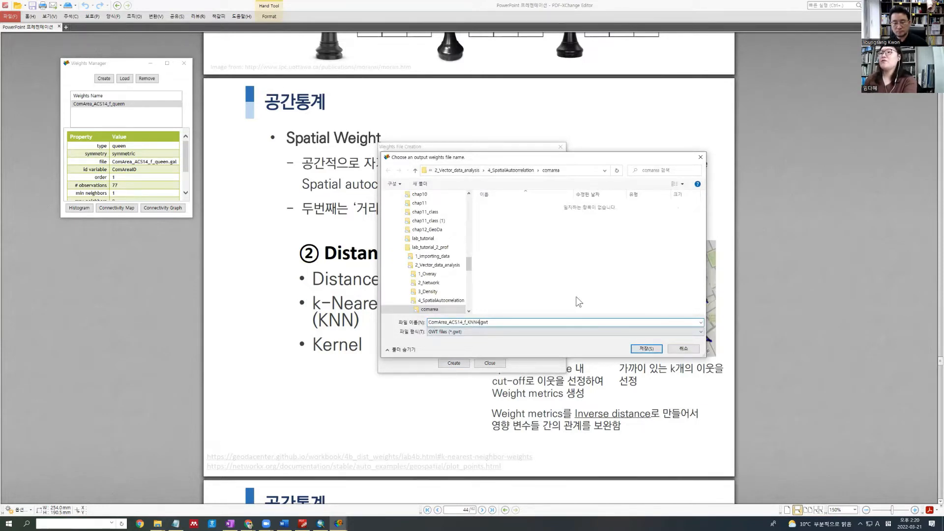
click(636, 348)
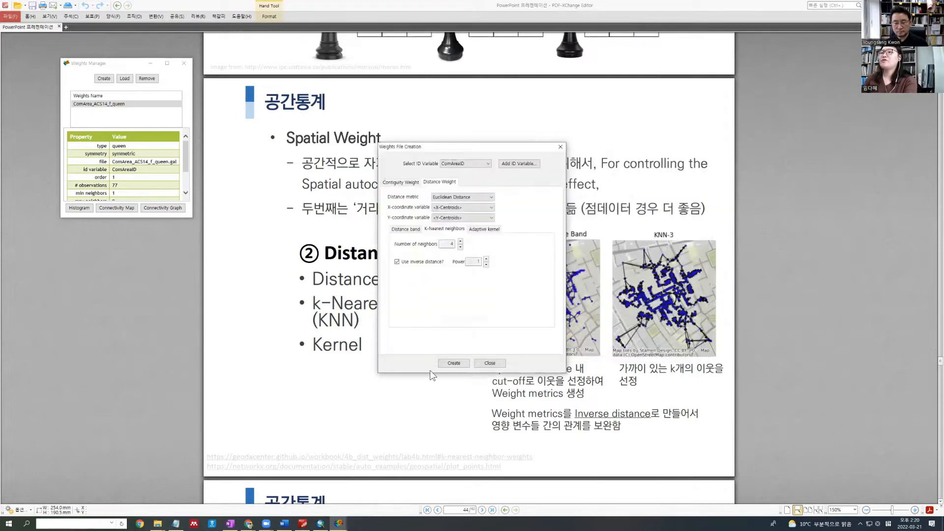
click(532, 262)
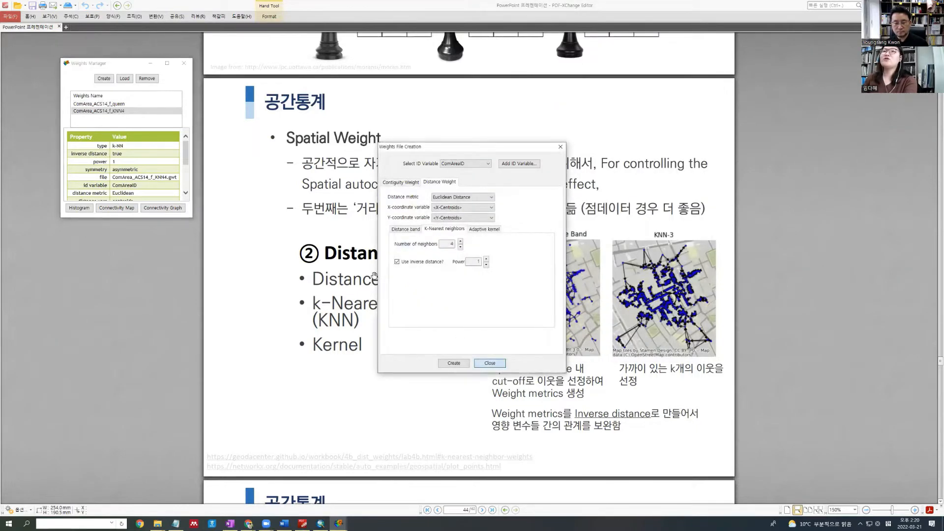
click(490, 363)
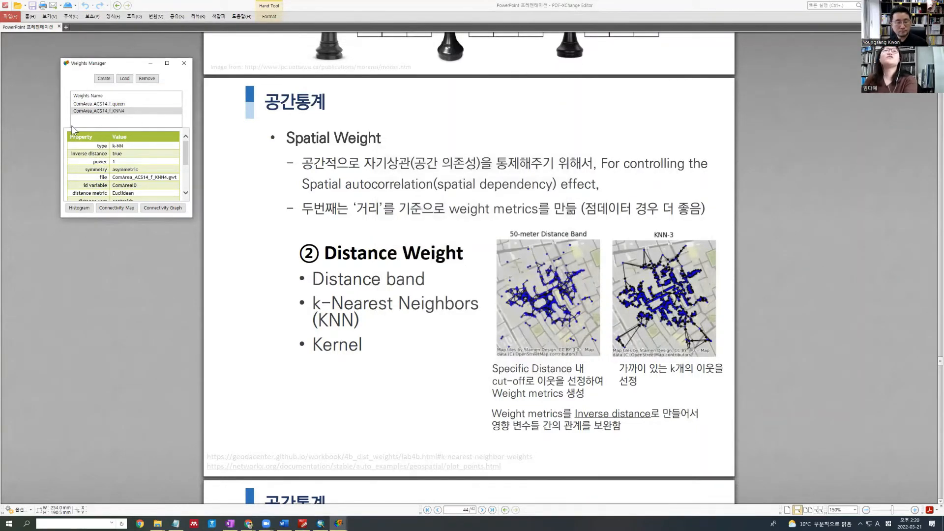
Examine the KNN4 connectivity graph in an enlarged window, checking the neighbor links of individual areas, and close it.
click(148, 209)
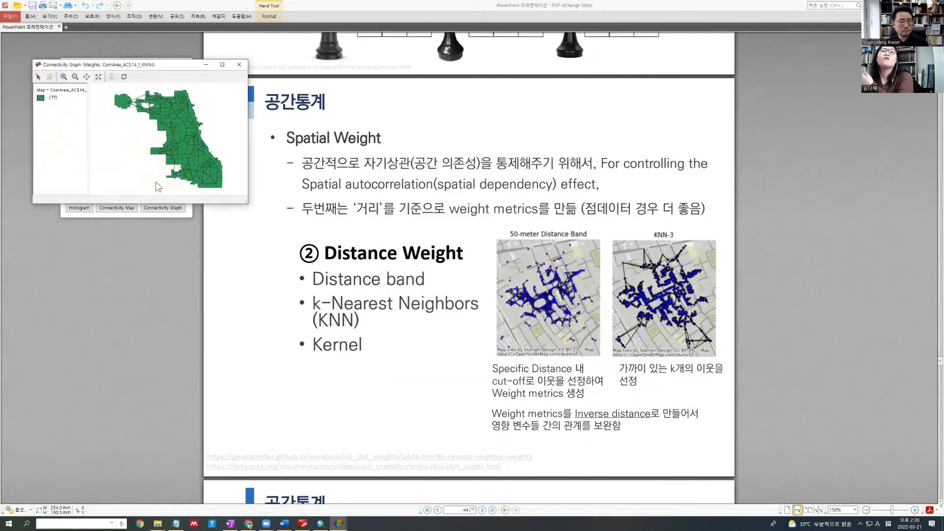
drag(249, 207, 588, 396)
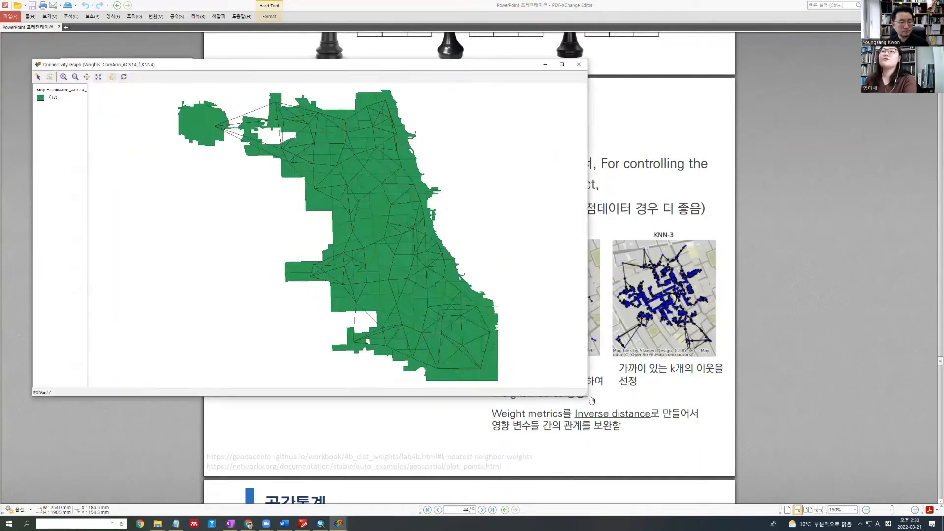
click(383, 238)
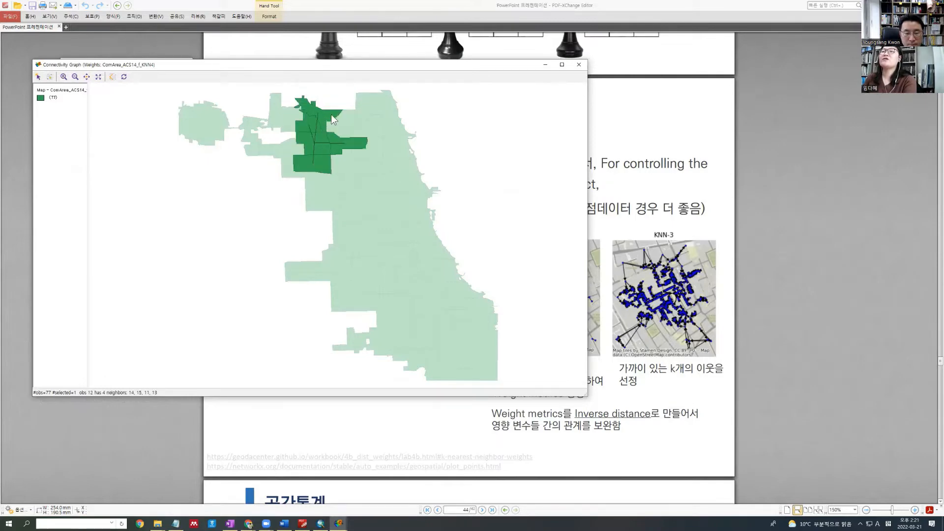
click(579, 65)
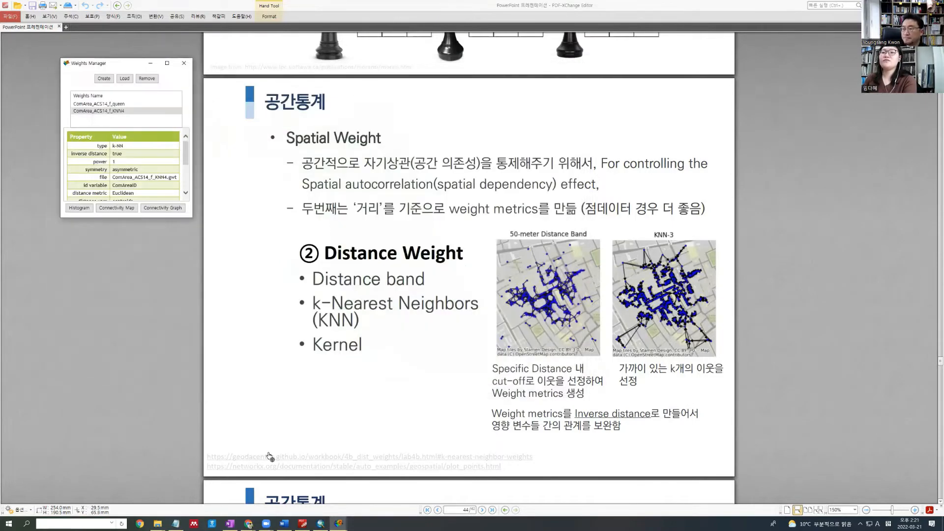
Bring the GeoDa main window forward, move it clear of the Weights Manager, and view the available spatial autocorrelation commands.
mouse_move(339, 523)
click(274, 487)
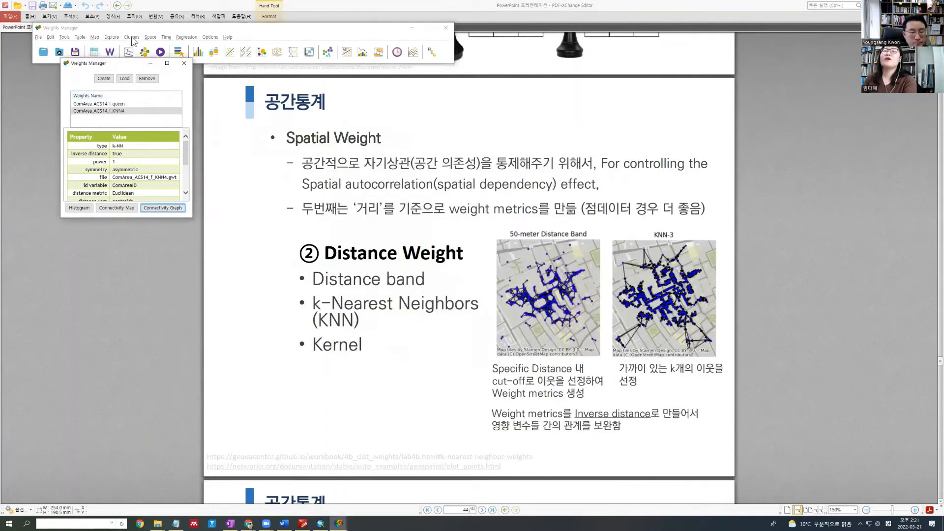
drag(197, 30, 418, 125)
click(389, 135)
mouse_move(369, 135)
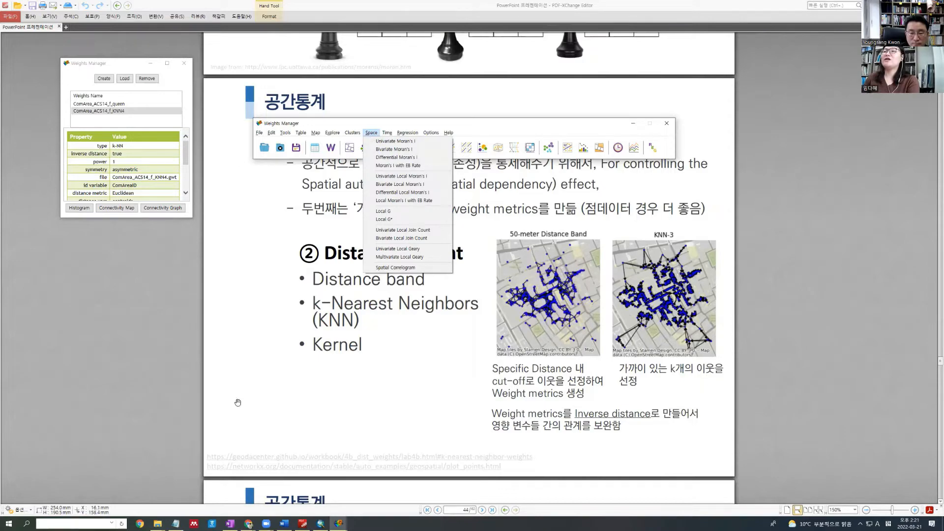
Switch to the PDF slides and examine the Space slide on which commands give global and local autocorrelation.
scroll(254, 353, down, 10)
scroll(253, 353, down, 20)
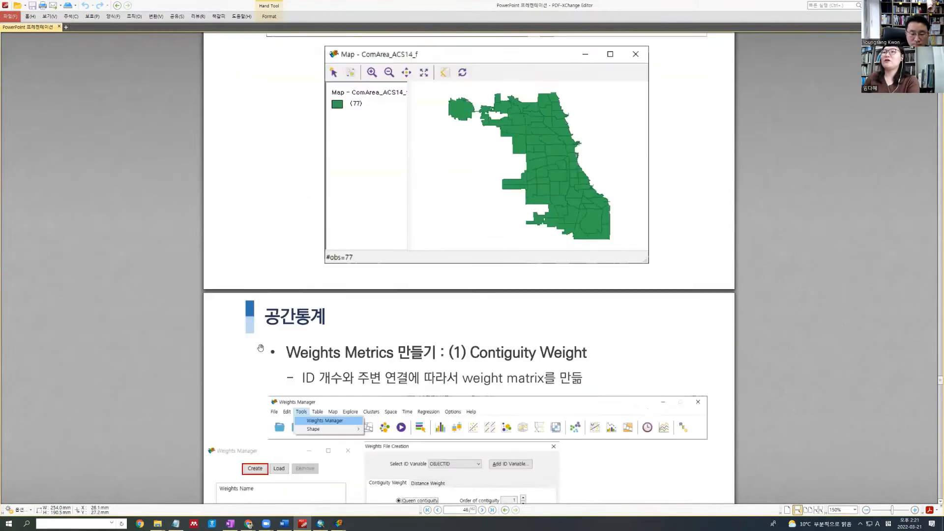
scroll(278, 341, down, 10)
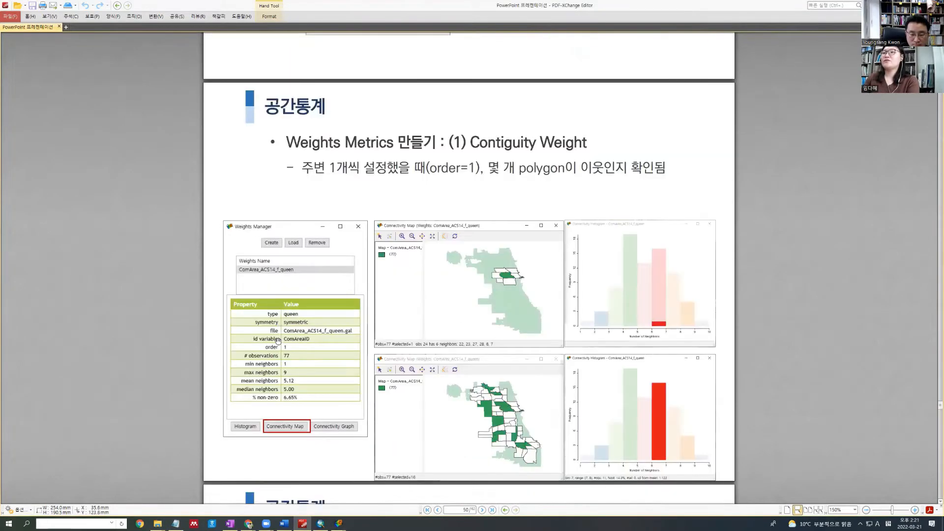
scroll(278, 341, down, 20)
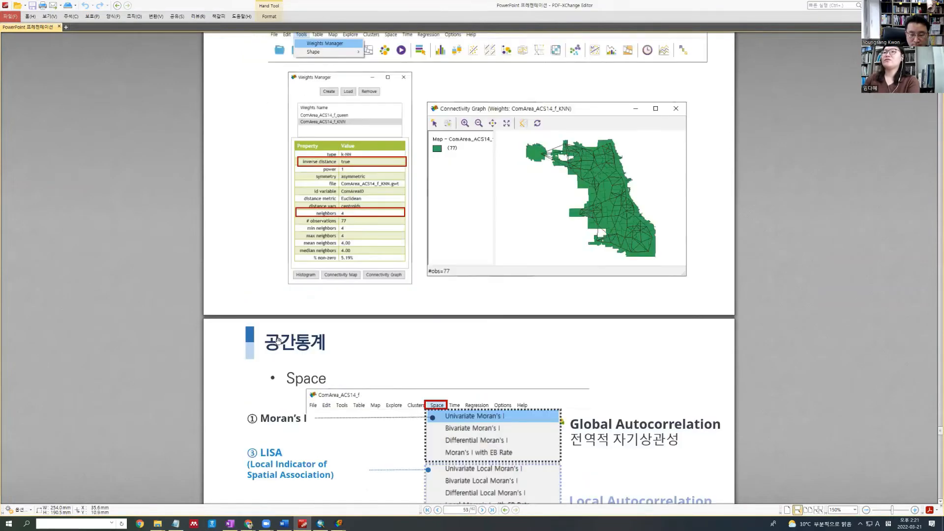
scroll(507, 374, up, 8)
scroll(507, 374, up, 20)
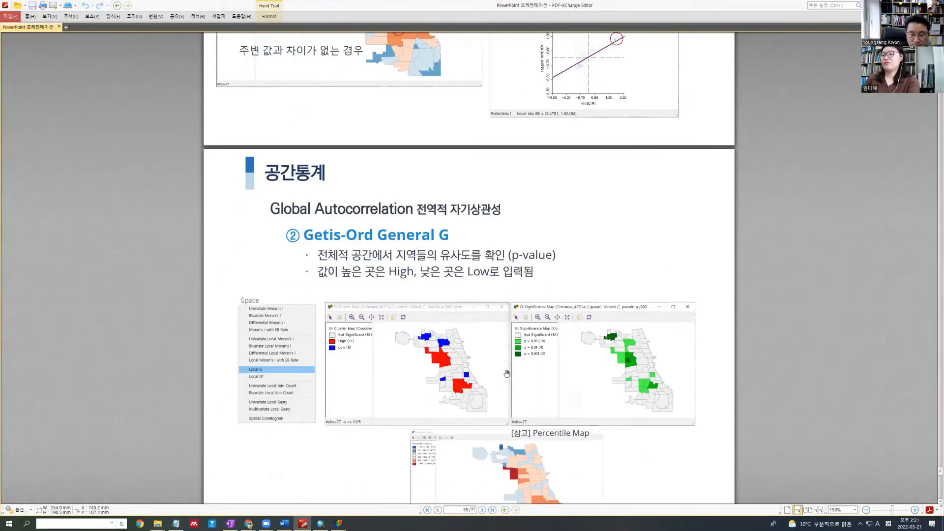
scroll(507, 373, up, 20)
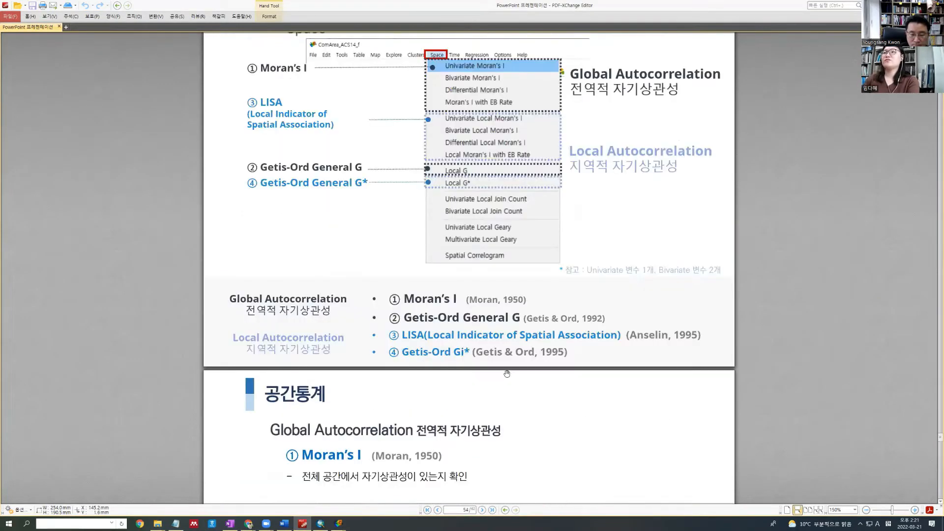
scroll(507, 373, down, 5)
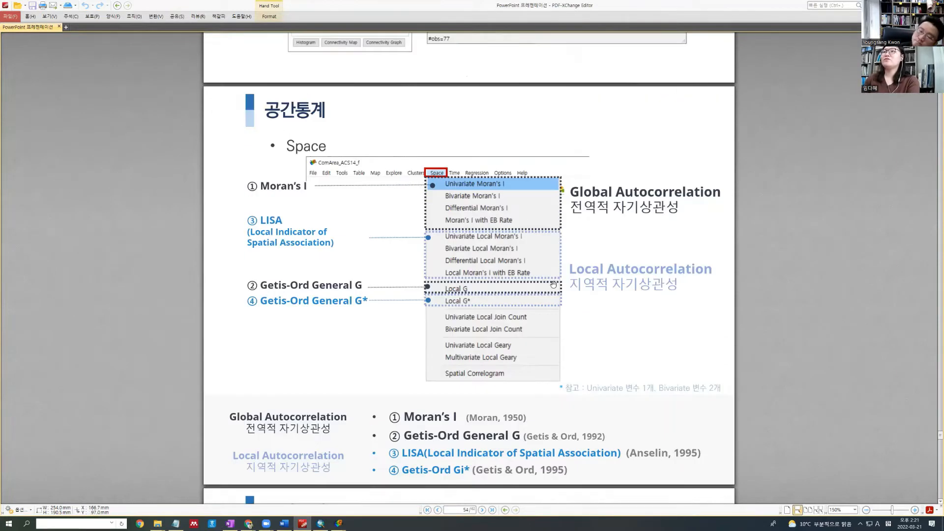
scroll(579, 160, up, 1)
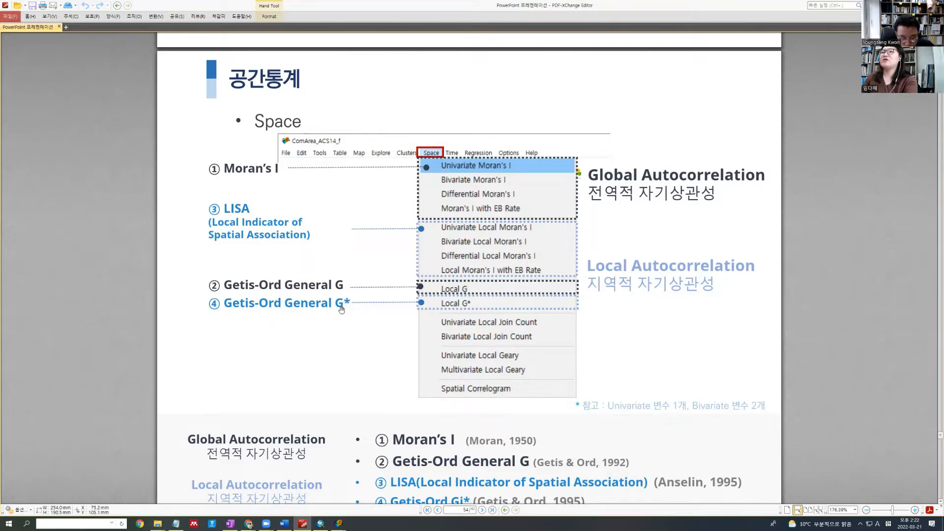
scroll(355, 311, down, 1)
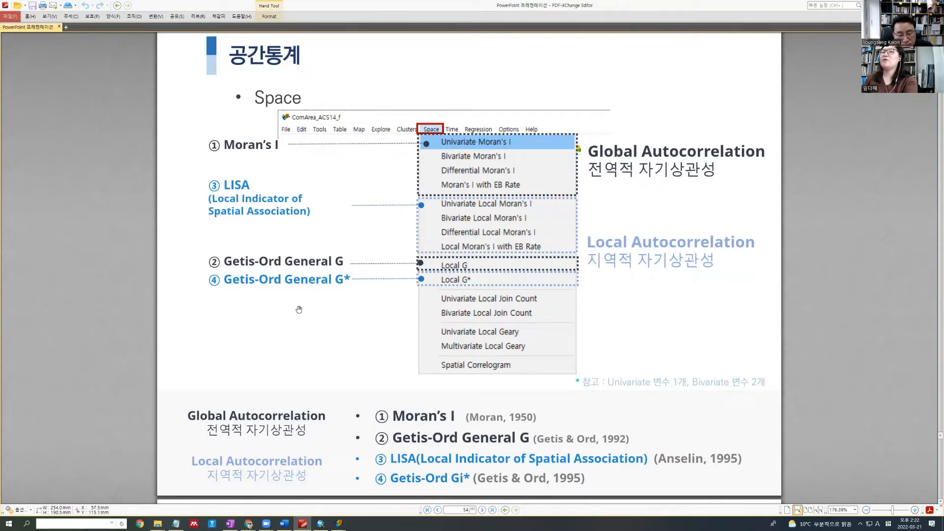
Switch back to GeoDa and start a Univariate Moran's I analysis.
key(alt+Tab)
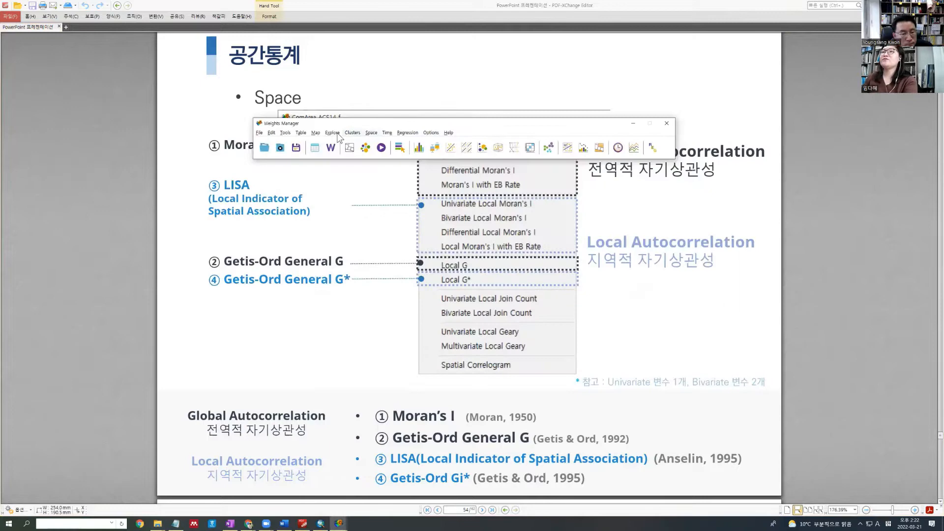
key(alt+Tab)
key(alt+Tab)
click(372, 133)
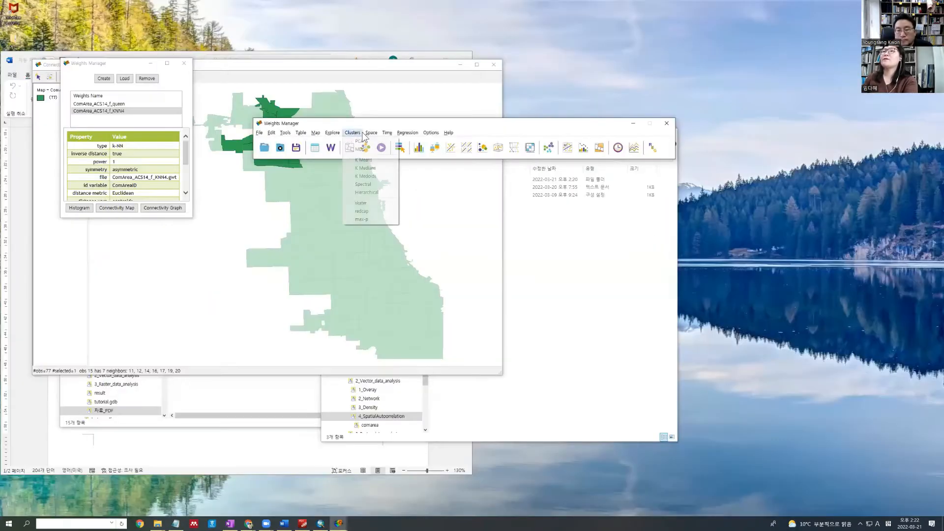
click(371, 133)
click(371, 133)
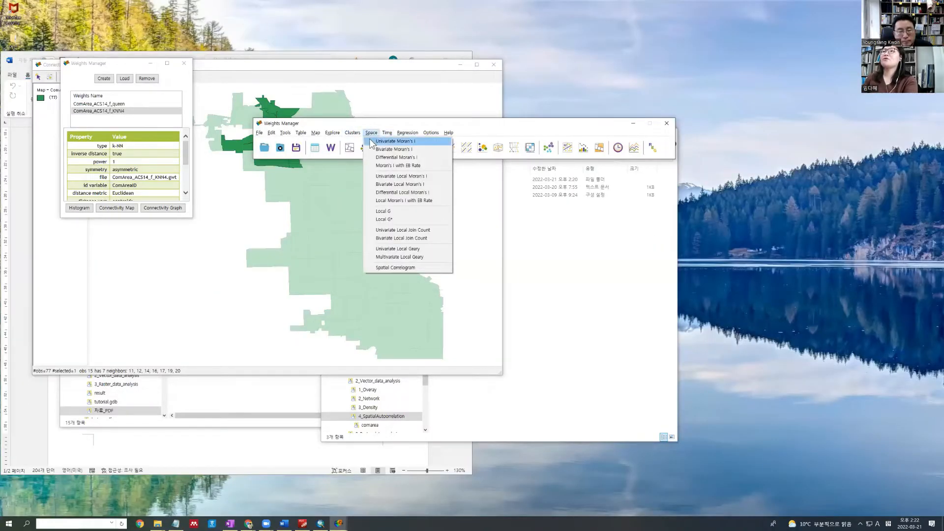
click(371, 141)
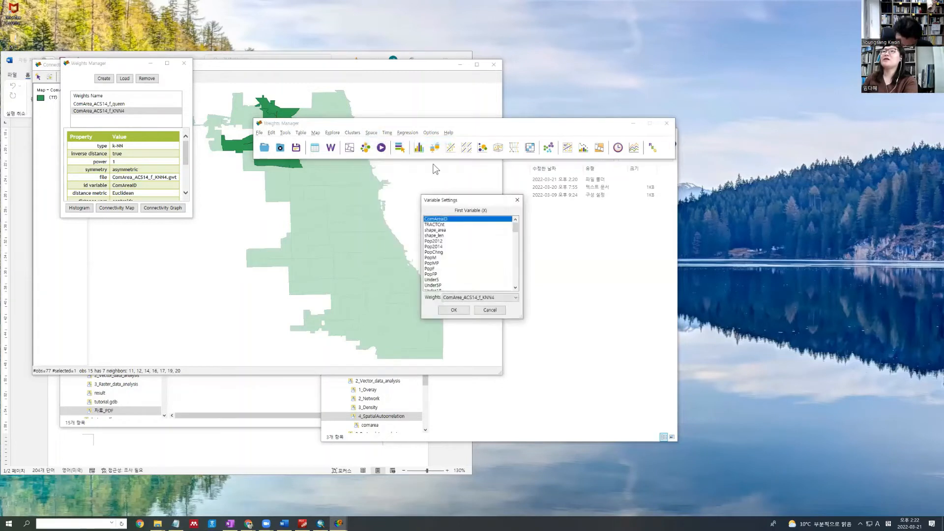
Generate the Moran's I scatter plot for the variable Violent_C using the ComArea_ACS14_f_queen weights.
drag(518, 227, 515, 249)
click(445, 269)
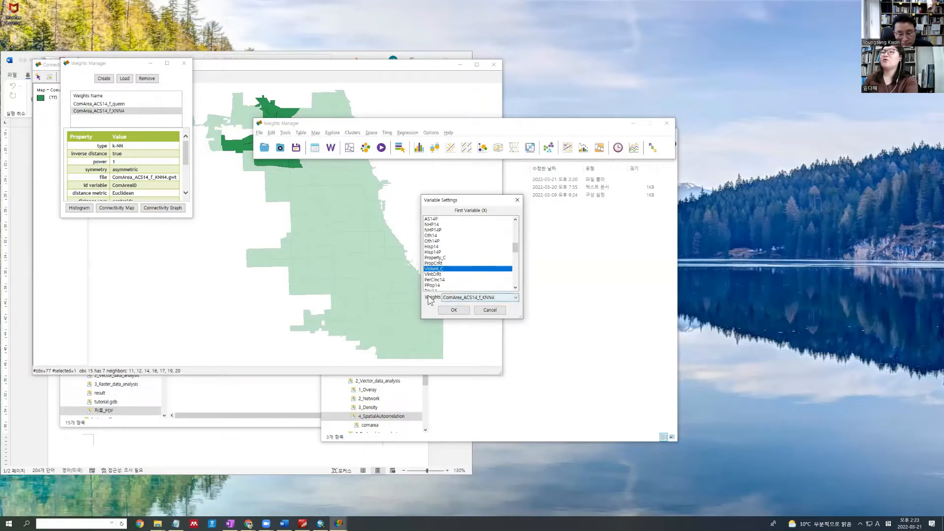
click(465, 298)
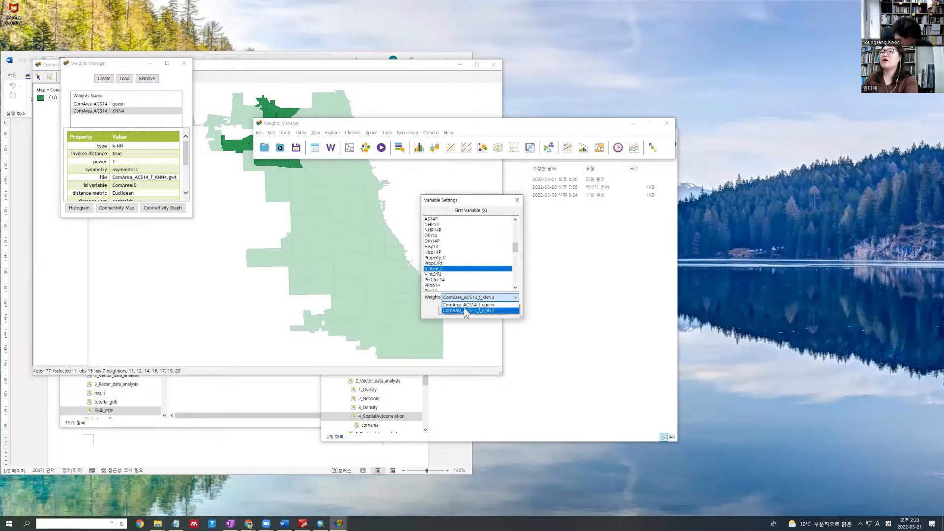
click(471, 305)
click(471, 299)
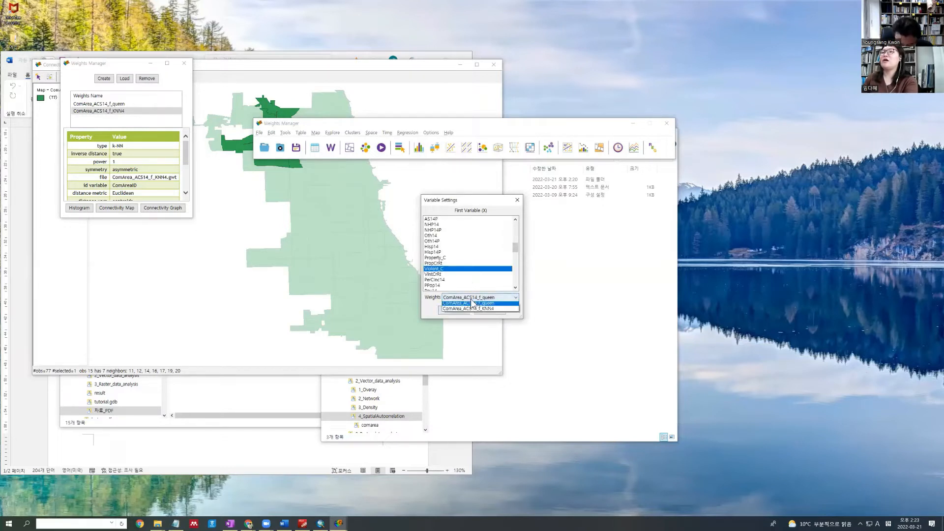
click(470, 304)
click(454, 311)
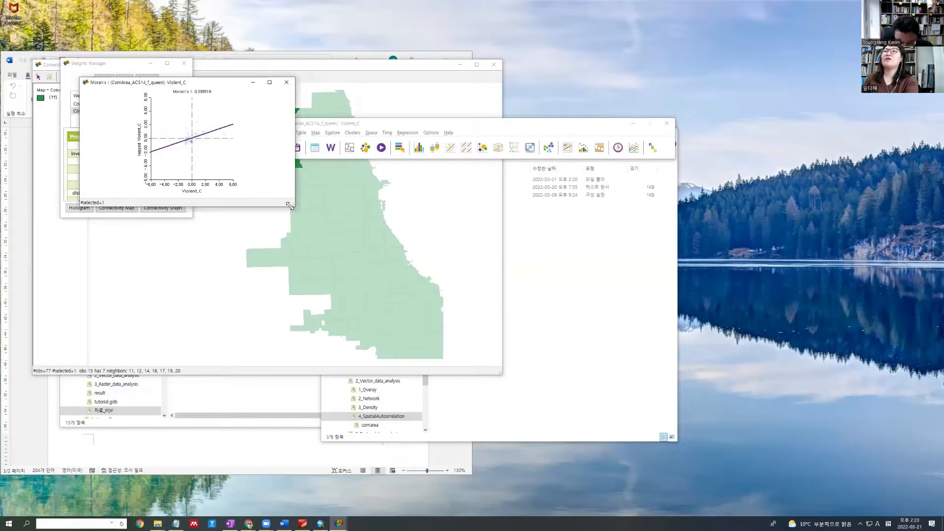
Enlarge the Moran's I scatter plot window and move it clear of the Weights Manager and GeoDa's commands.
drag(290, 206, 604, 407)
drag(355, 92, 471, 137)
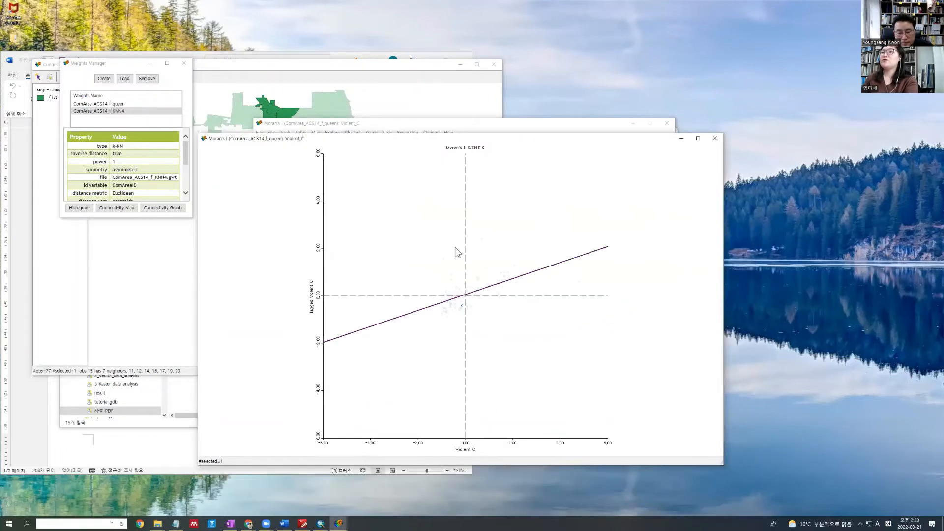
drag(453, 140, 609, 142)
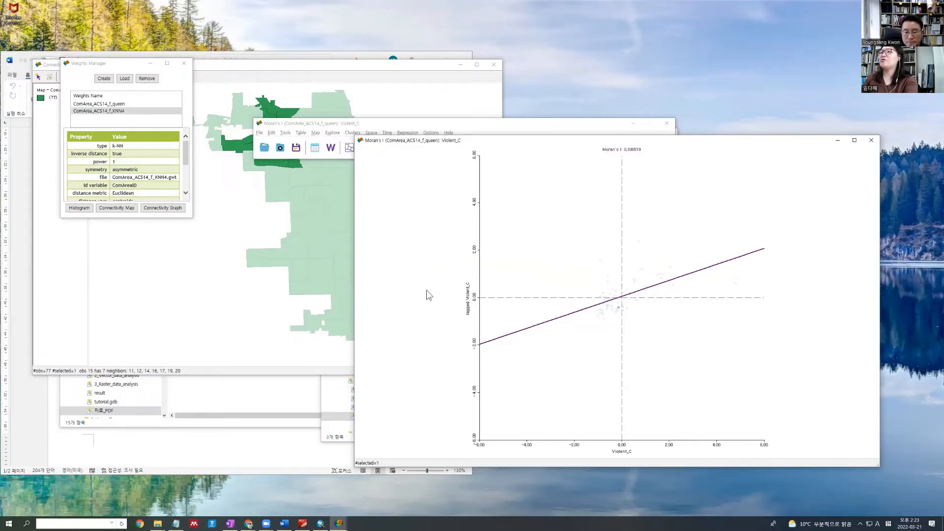
Clear the area selection in the queen connectivity graph and close that graph.
click(171, 280)
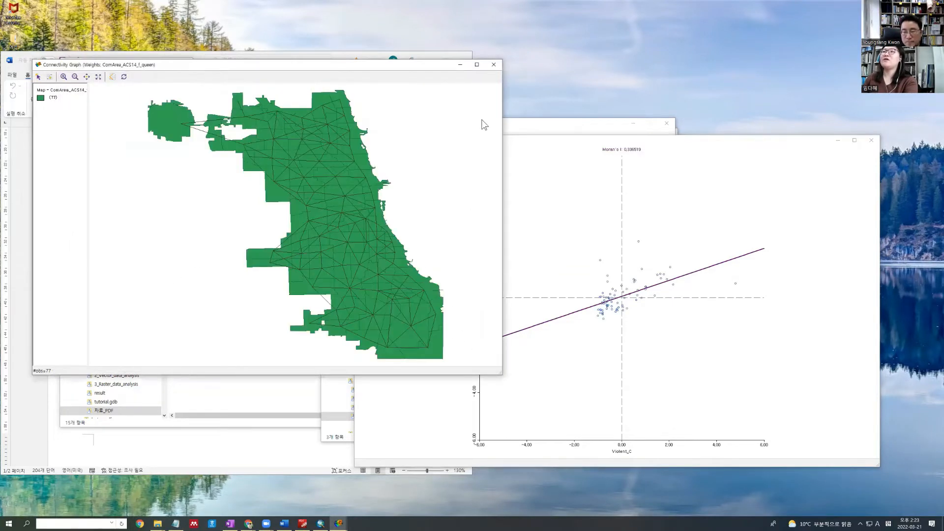
click(495, 66)
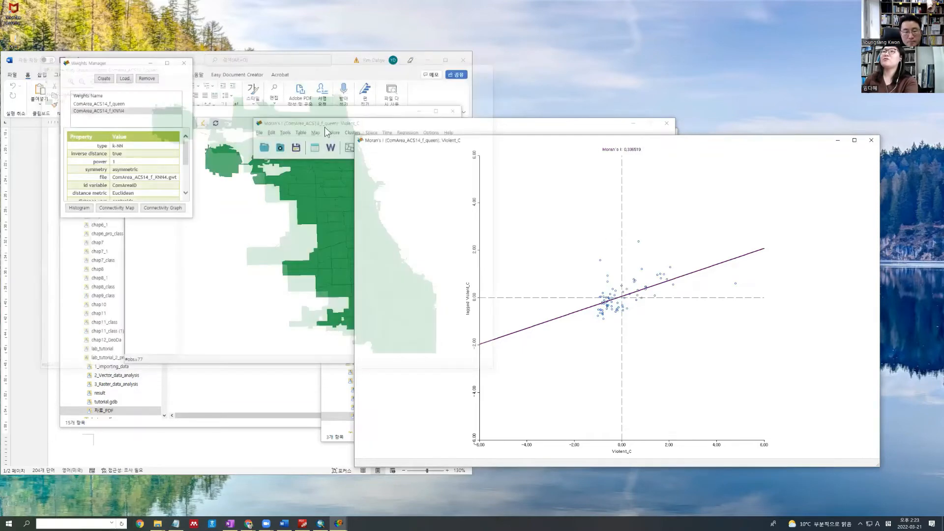
Create a Percentile Map of Violent_C, then enlarge and reposition its window.
click(305, 134)
mouse_move(315, 134)
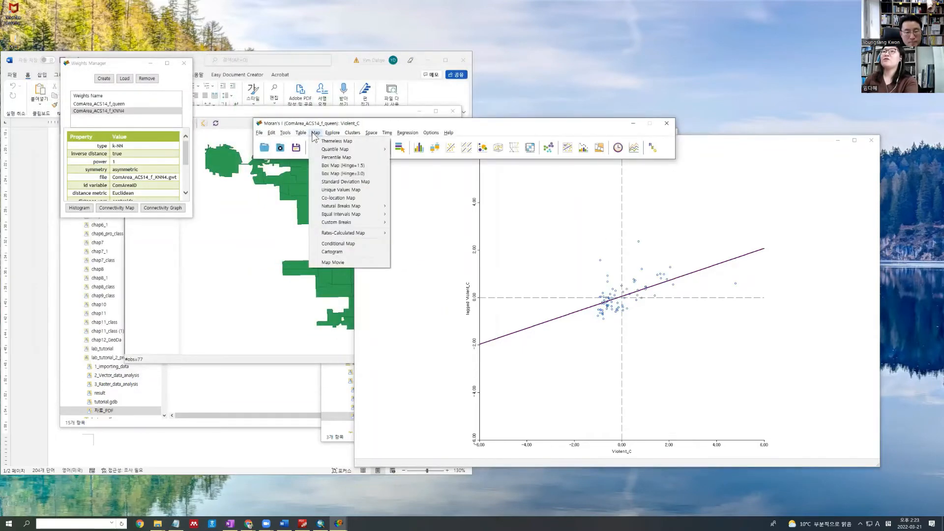
click(327, 165)
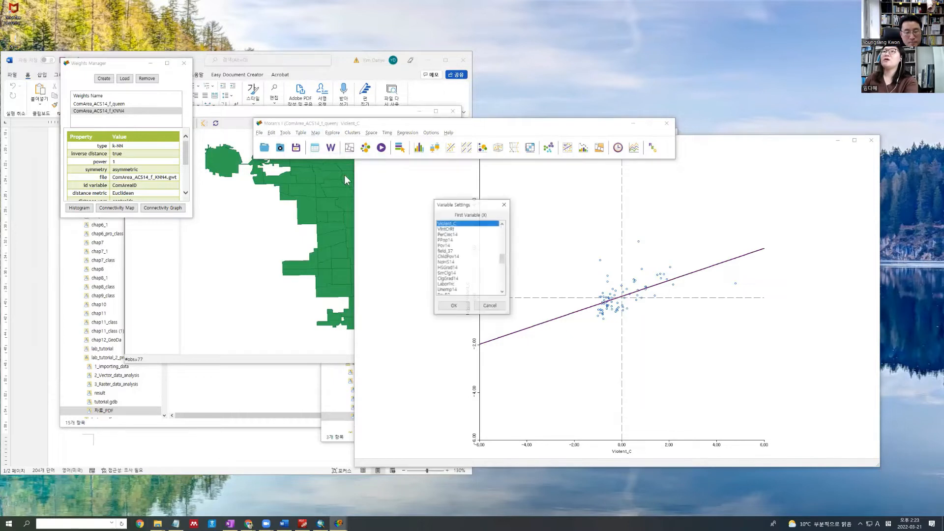
click(454, 306)
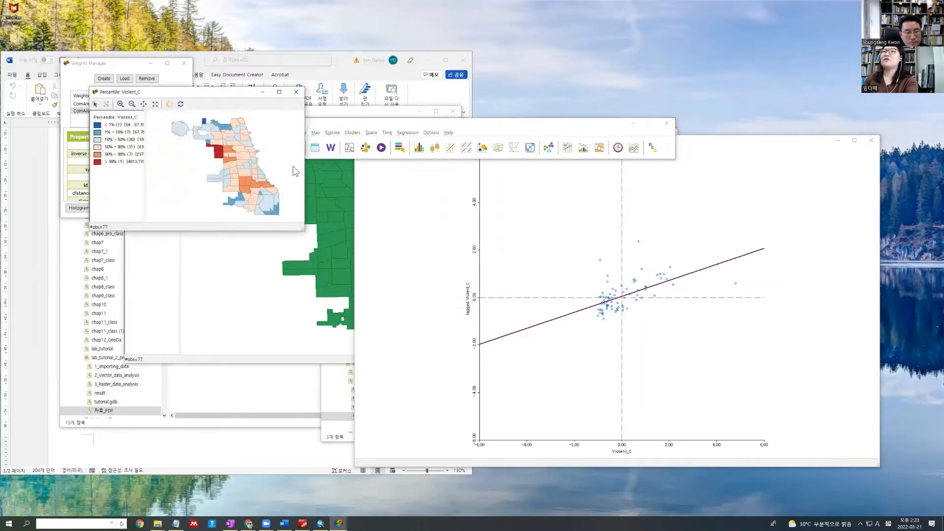
drag(303, 232, 461, 466)
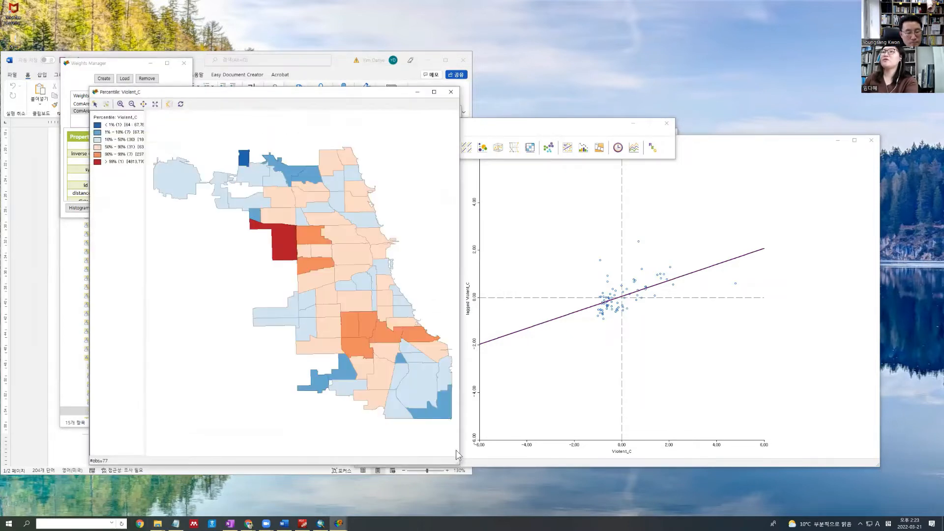
drag(344, 88, 352, 118)
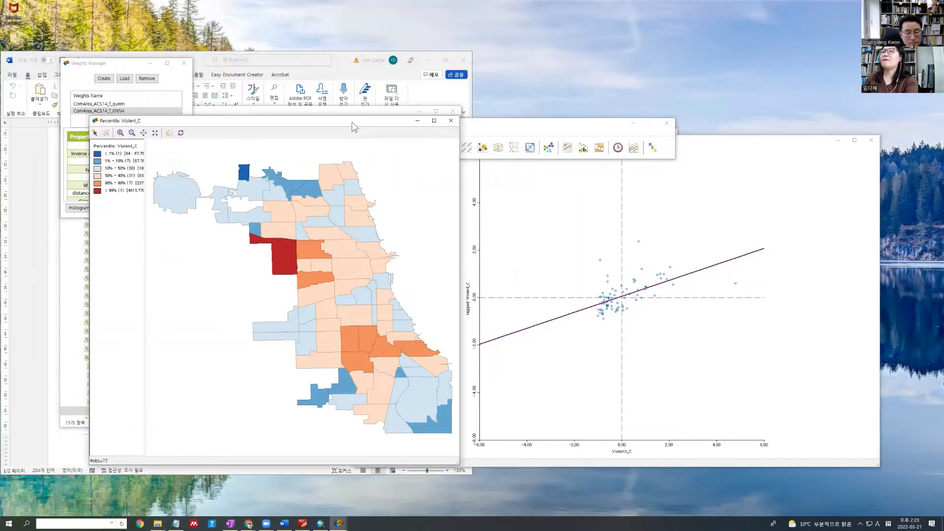
Bring the Moran's I scatter plot back to the front and resize it to sit beside the percentile map.
click(618, 127)
click(628, 126)
key(alt+Tab)
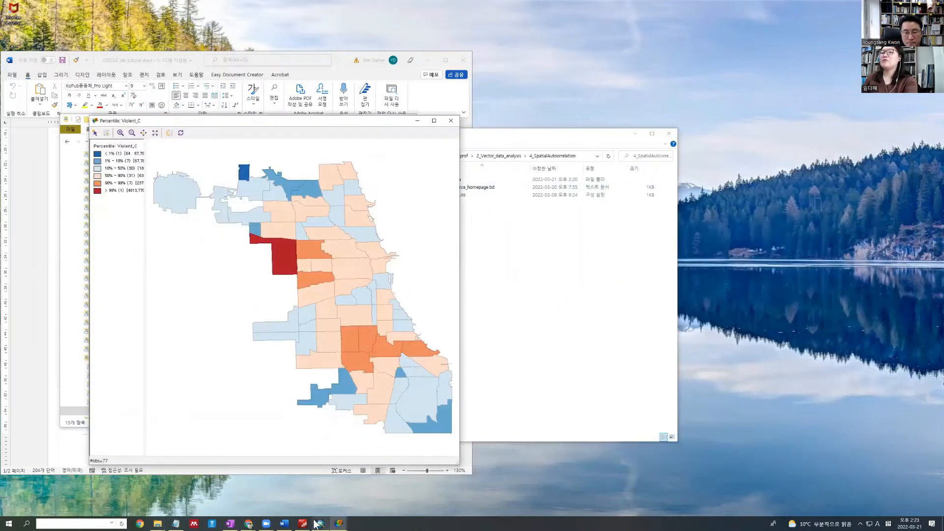
click(338, 524)
click(405, 491)
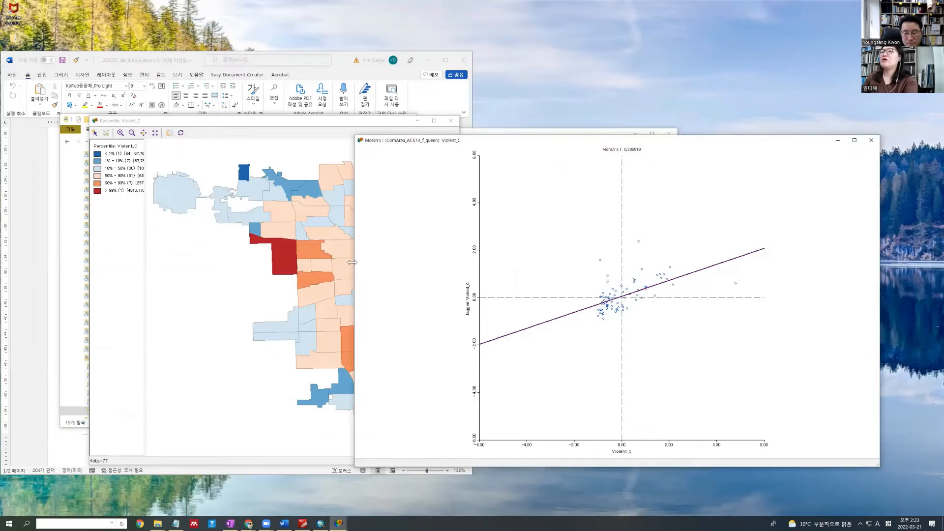
drag(353, 262, 459, 263)
drag(621, 136, 621, 110)
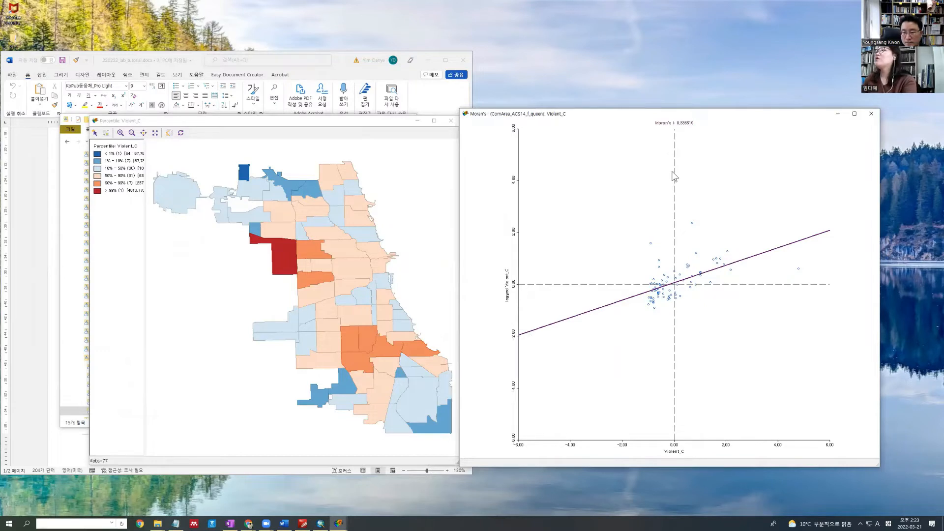
Run the Moran's I randomization with 999 permutations, repeating the run, and minimize the results window.
right_click(735, 175)
mouse_move(758, 197)
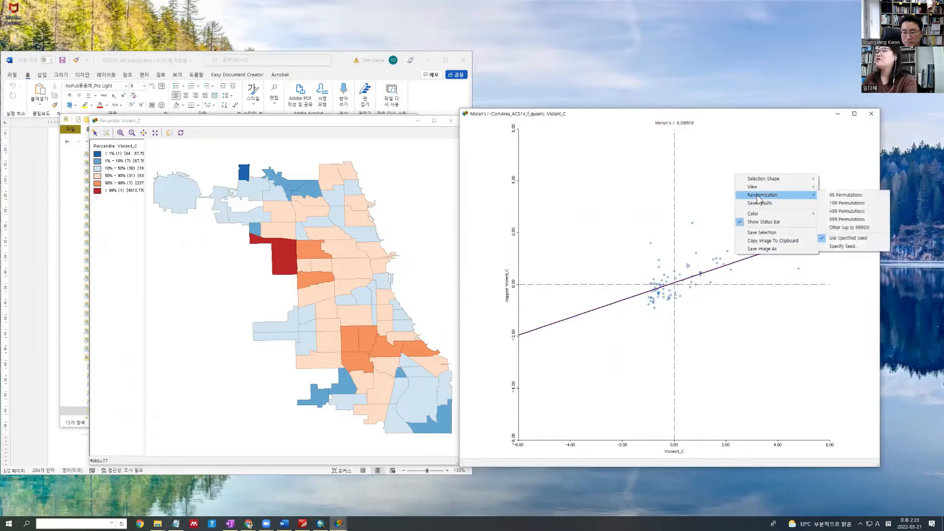
click(847, 219)
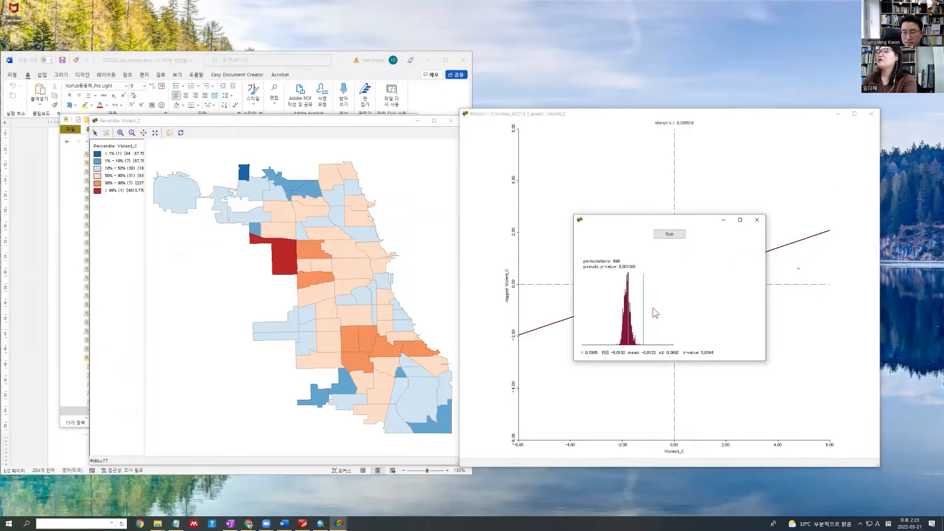
click(677, 237)
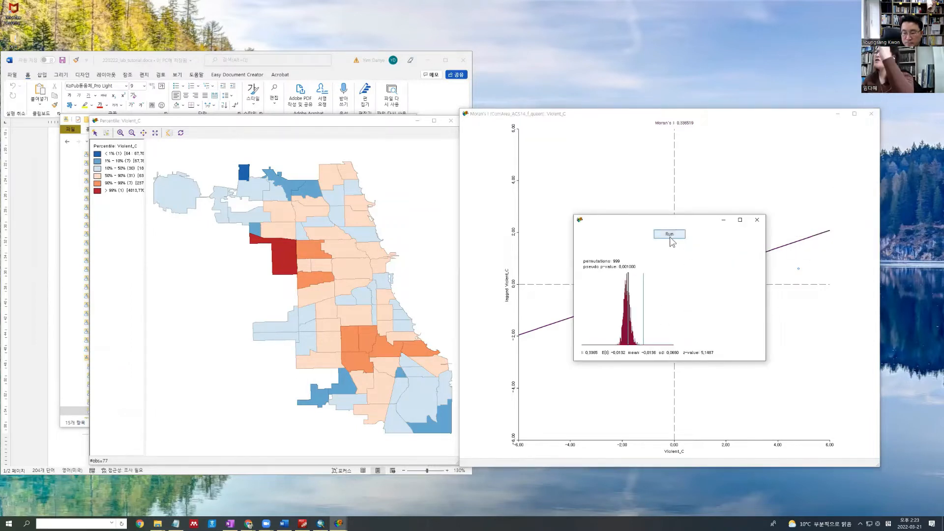
click(670, 238)
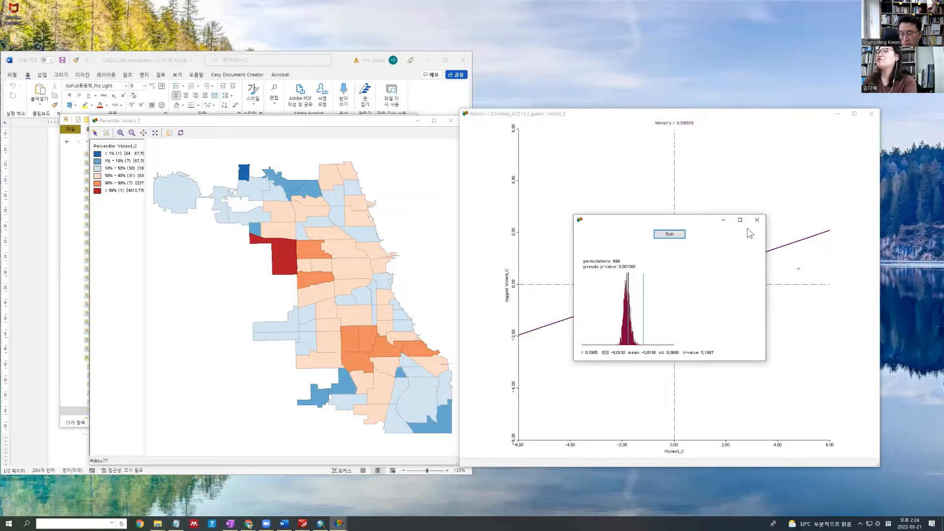
click(723, 220)
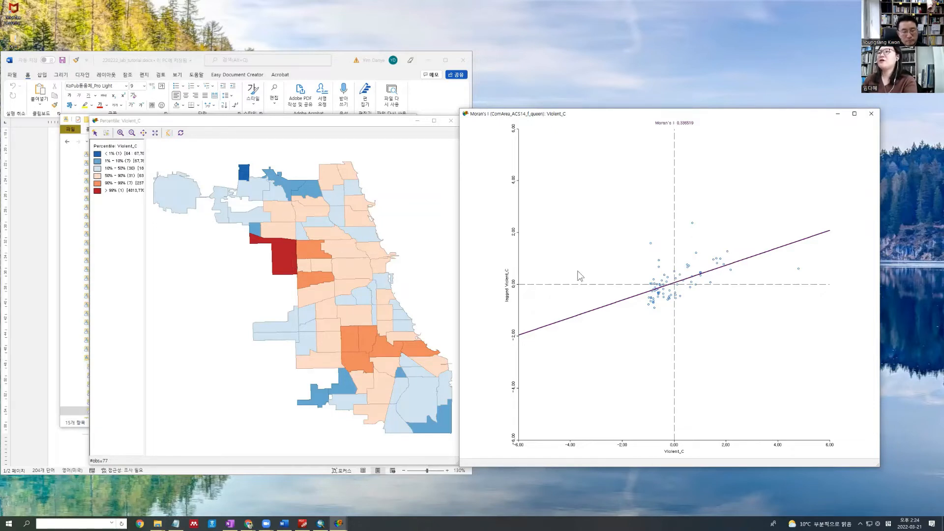
Select the small 10%–50% area just above the orange northern cluster to locate it in the scatter plot, then clear the selection.
click(304, 234)
click(304, 234)
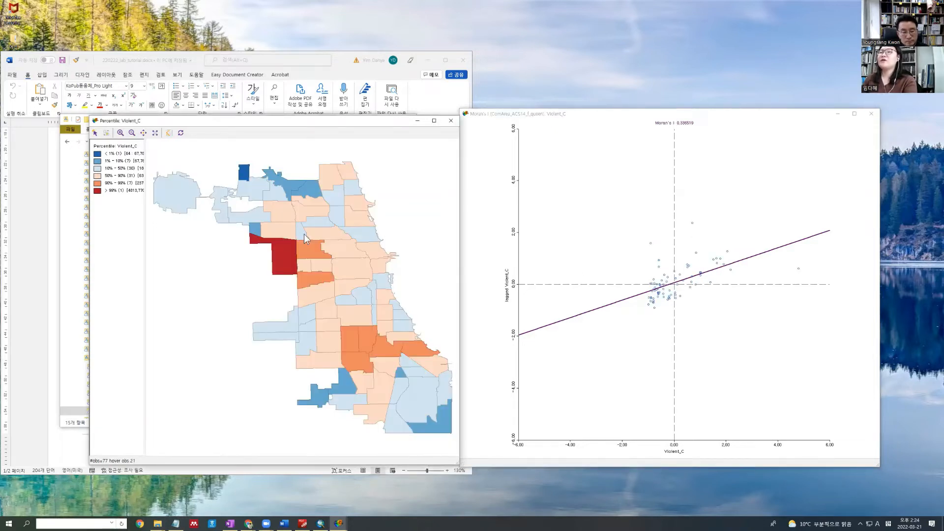
click(304, 234)
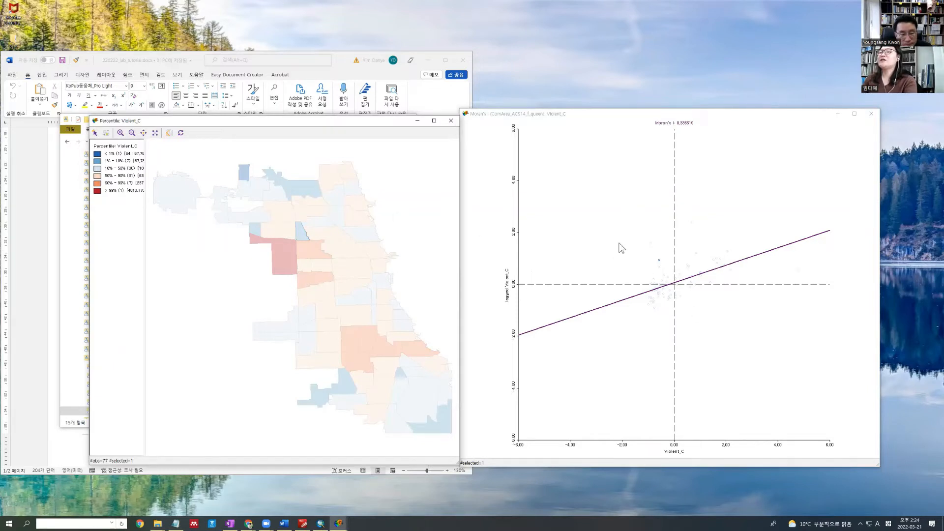
click(624, 308)
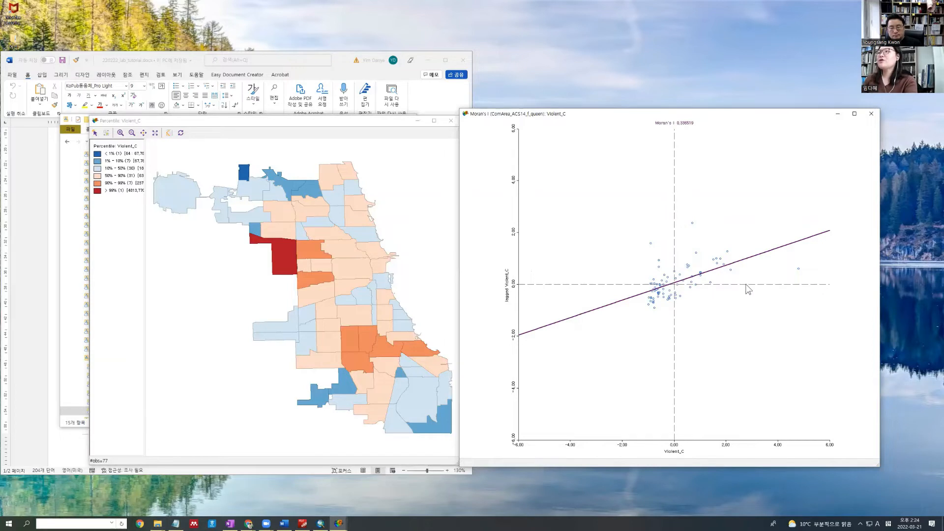
Select an orange 90%–99% area in the map's southern cluster to locate it in the scatter plot, then clear the selection.
click(361, 355)
click(365, 346)
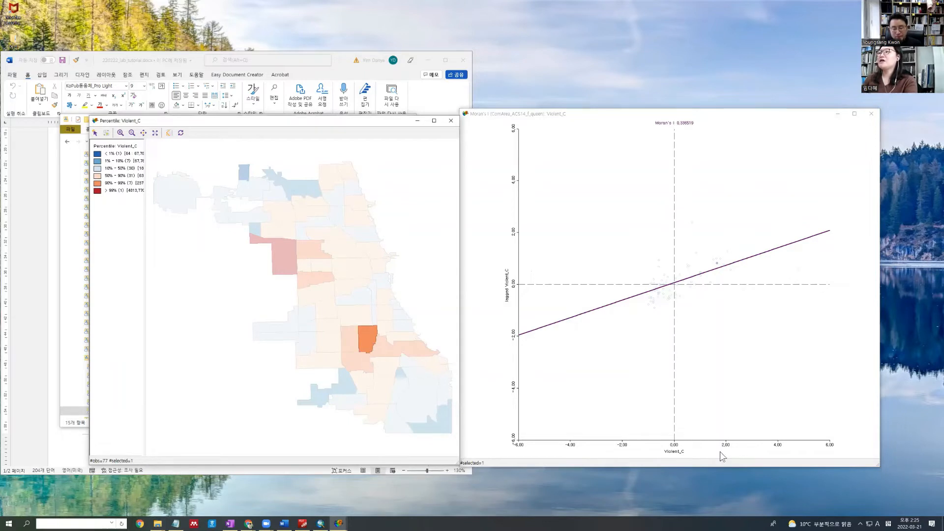
click(328, 282)
click(371, 332)
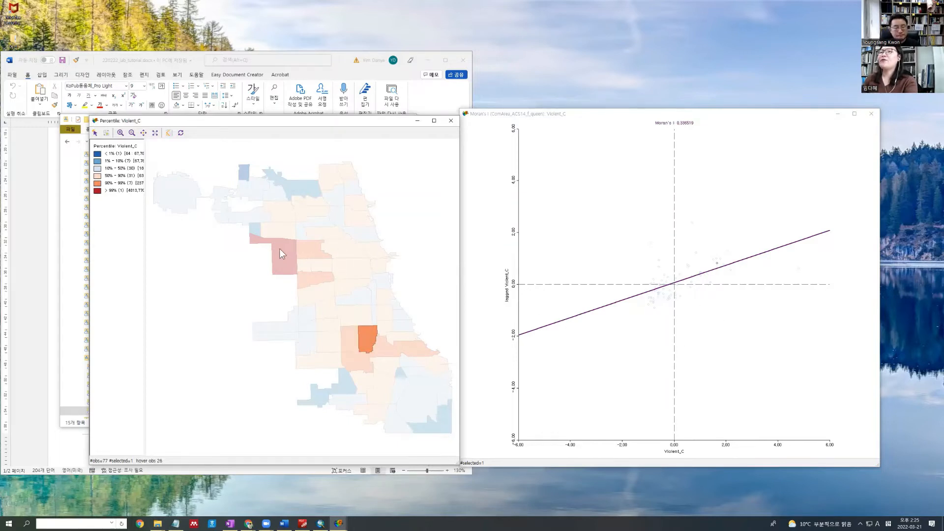
click(787, 296)
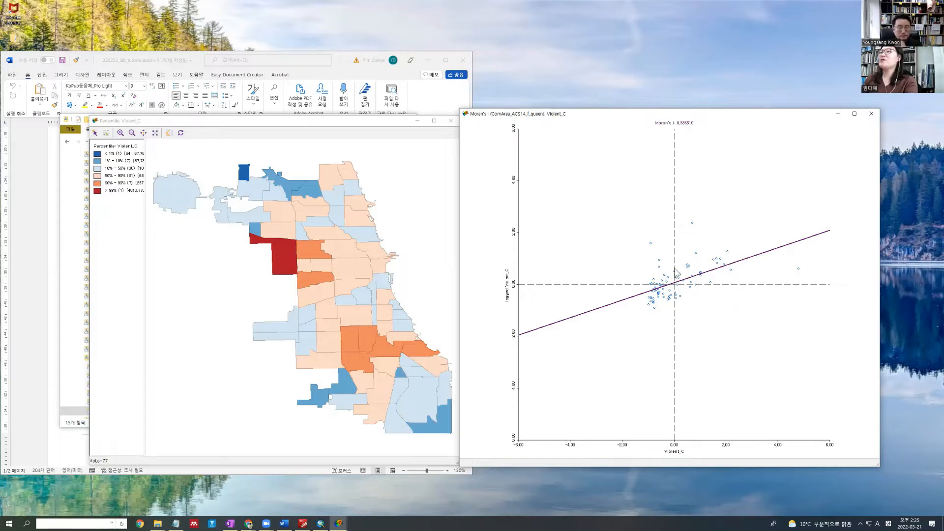
Select the scatter plot's outlier with the highest Violent_C value to locate its area on the percentile map, then clear the selection.
click(799, 270)
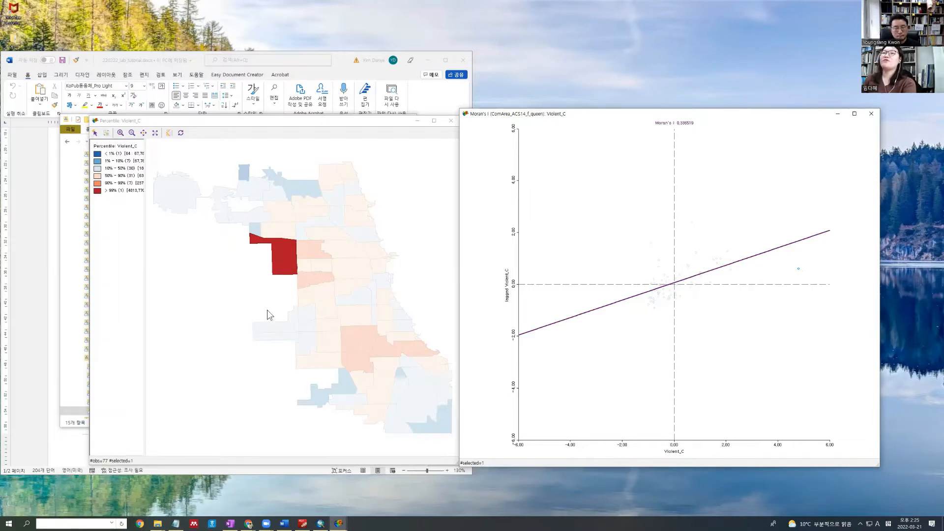
click(256, 320)
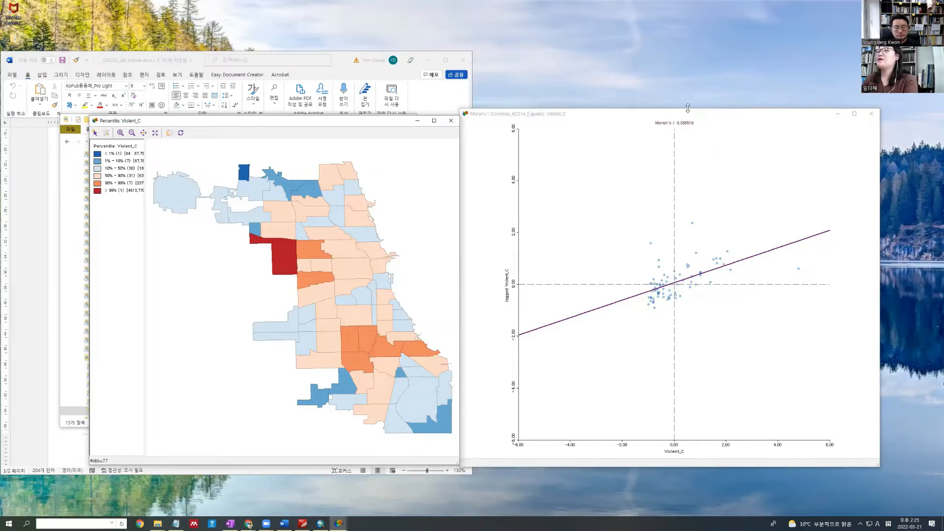
drag(688, 108, 688, 115)
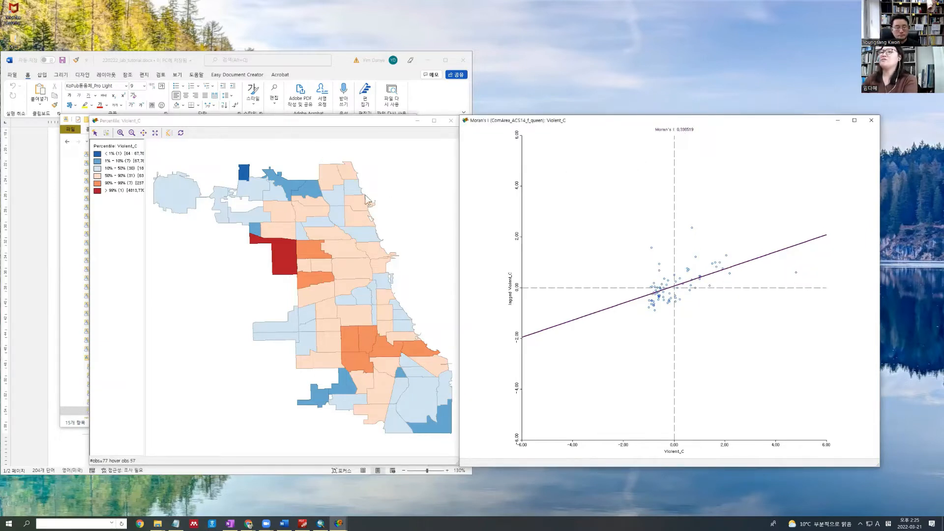
Close the Violent_C percentile map and the Moran's I scatter plot.
click(395, 131)
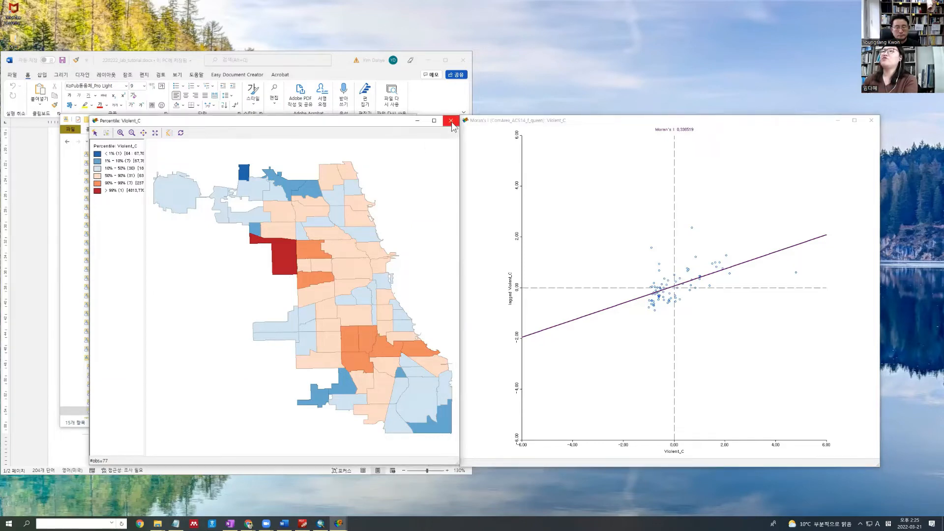
click(451, 121)
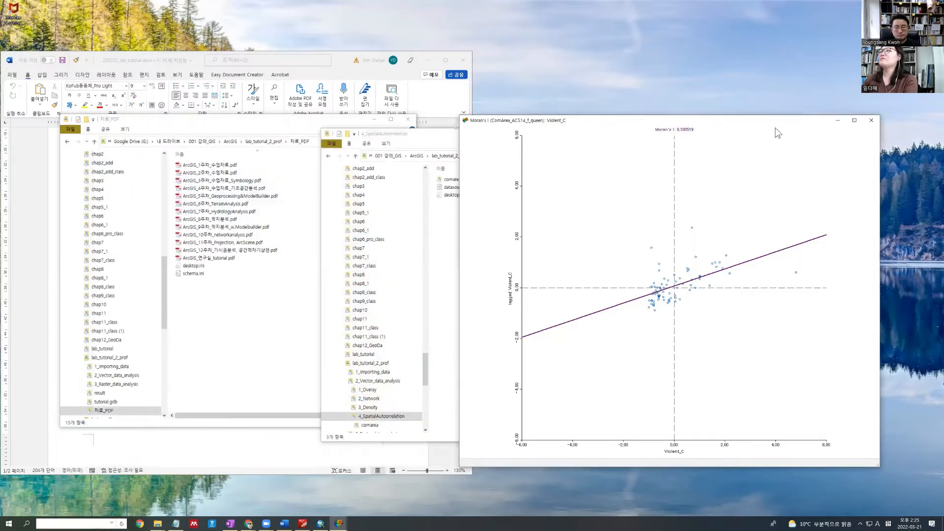
click(872, 120)
Run Local G on Violent_C with the ComArea_ACS14_f_queen weights, opening the significance and cluster maps with row-standardized weights.
mouse_move(339, 524)
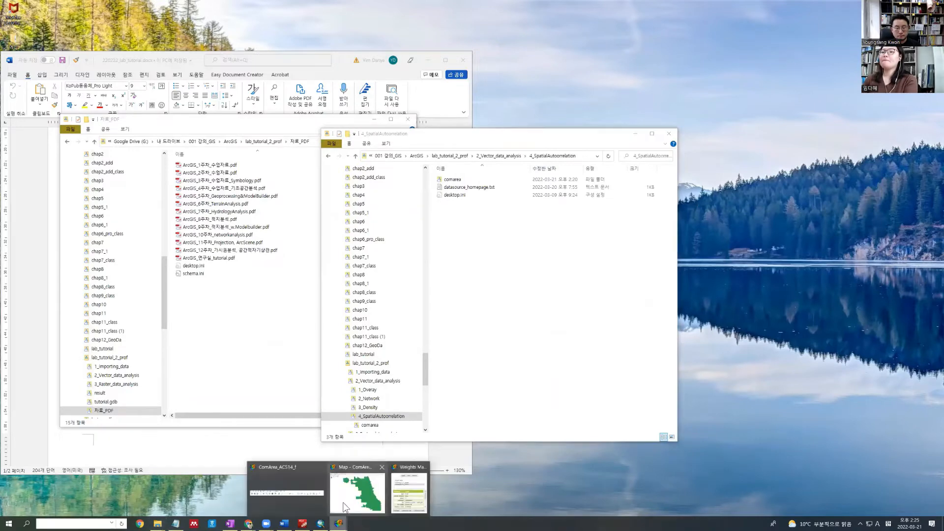
click(310, 494)
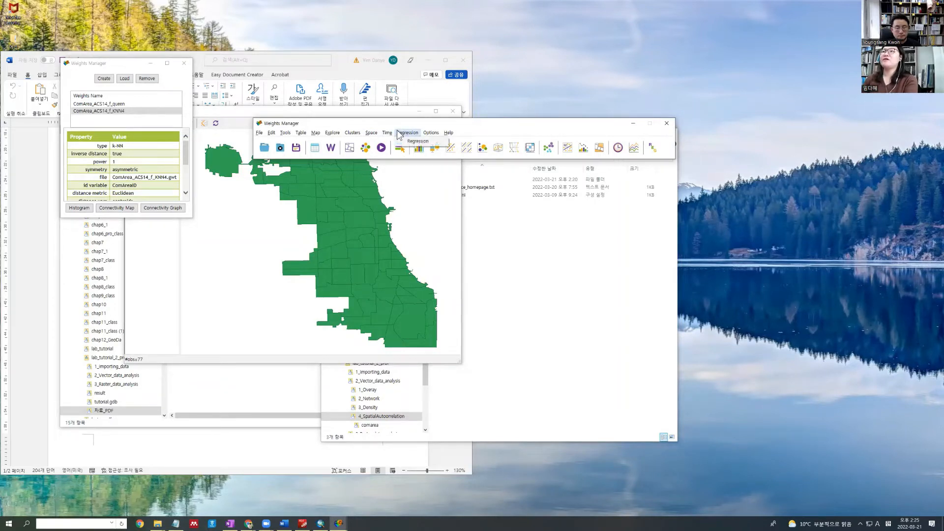
click(372, 133)
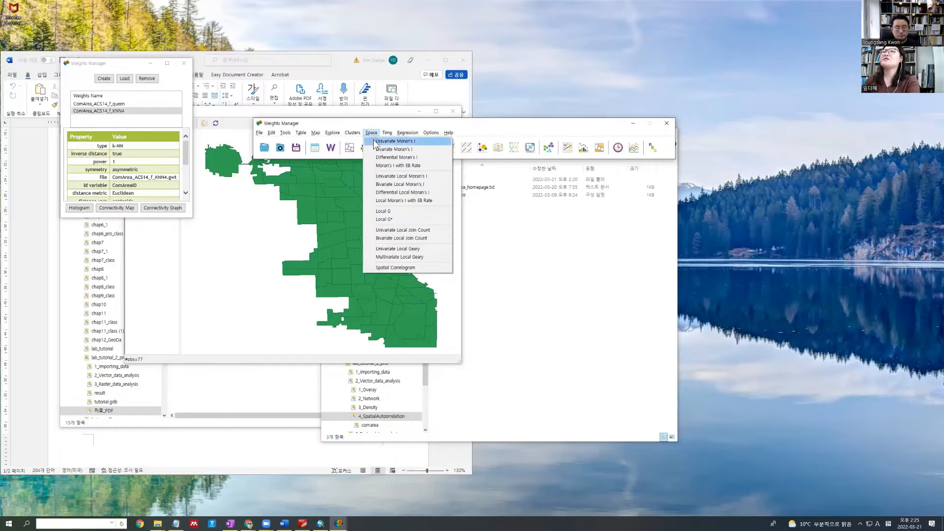
click(405, 211)
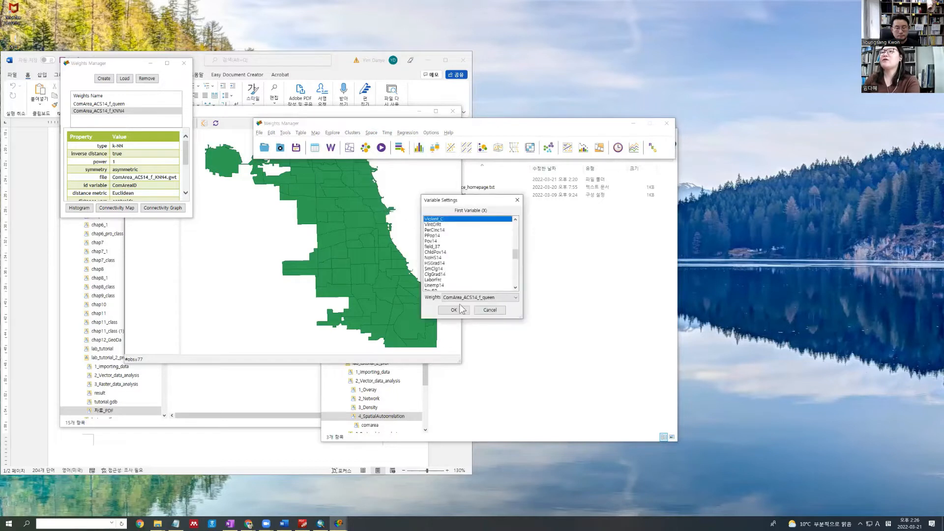
click(460, 310)
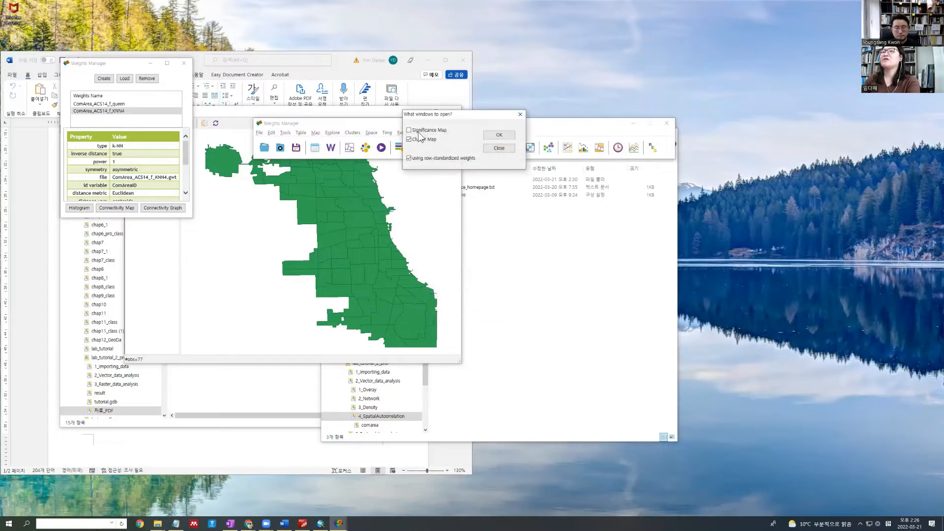
click(504, 136)
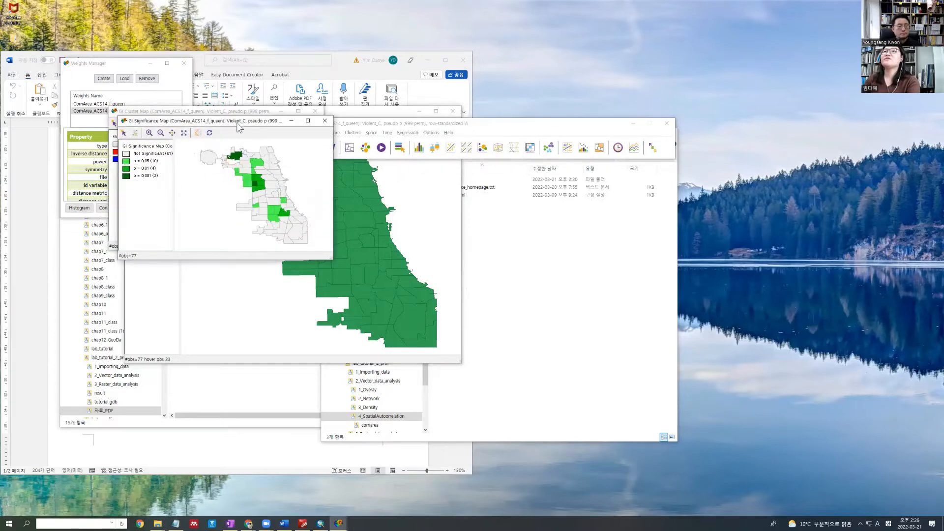
Place the Gi significance map beside the Gi cluster map and enlarge both windows.
drag(238, 127, 531, 133)
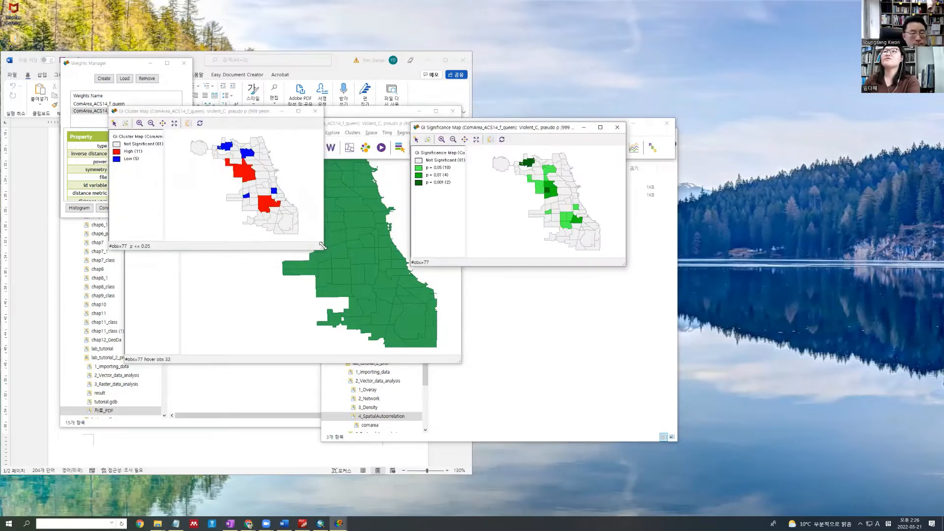
drag(625, 266, 626, 266)
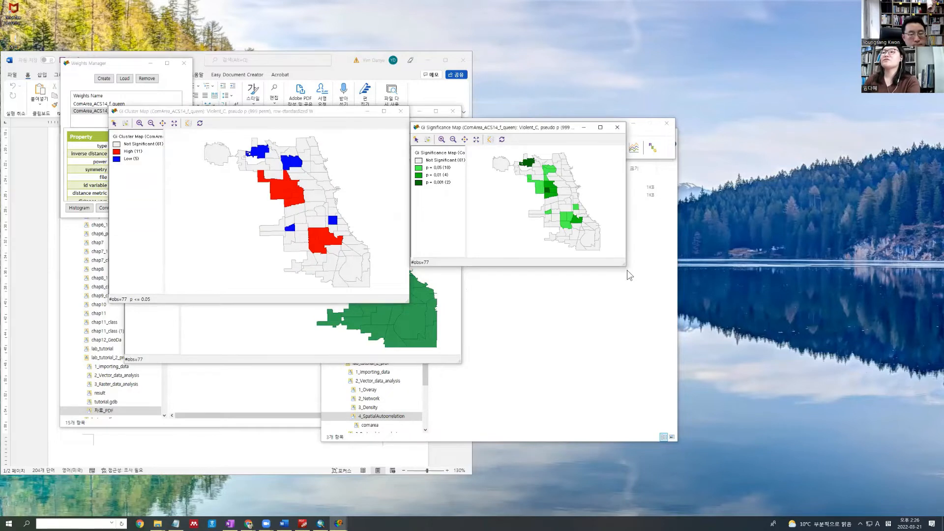
click(345, 522)
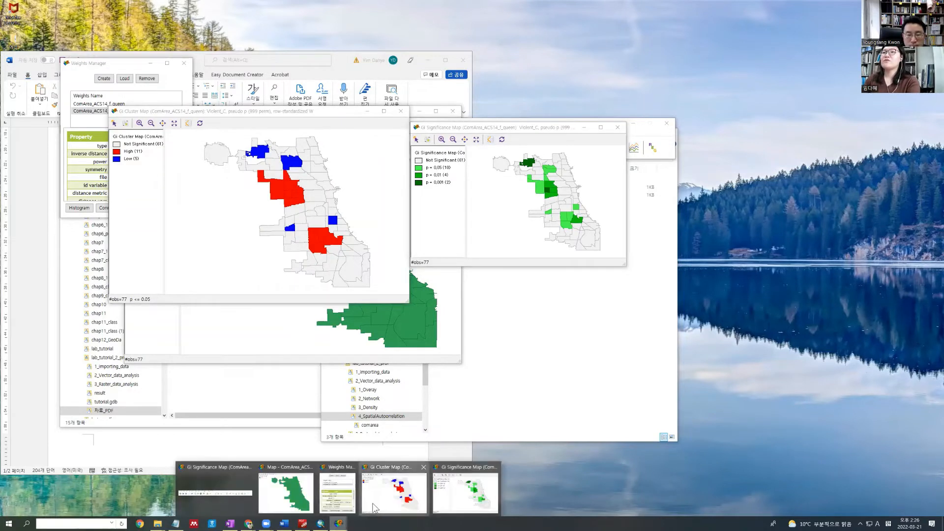
click(389, 492)
drag(624, 266, 694, 343)
Rerun the Gi significance map's randomization with 999 permutations.
right_click(441, 207)
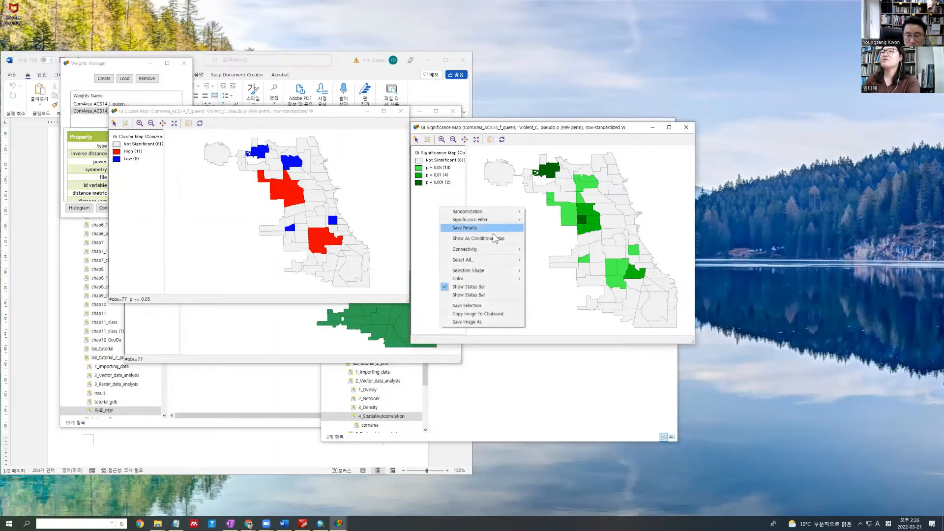
mouse_move(497, 219)
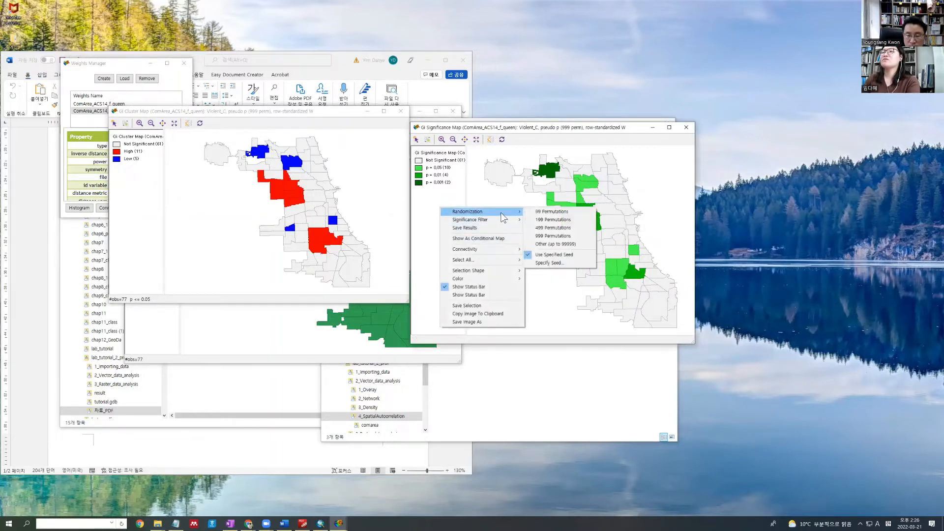
click(553, 236)
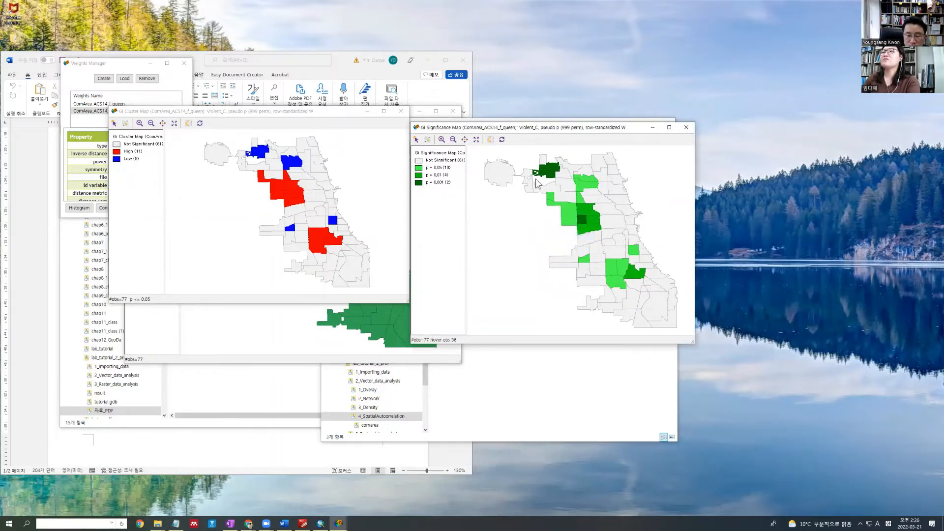
Close the Gi cluster map, the Gi significance map and the Weights Manager.
click(368, 112)
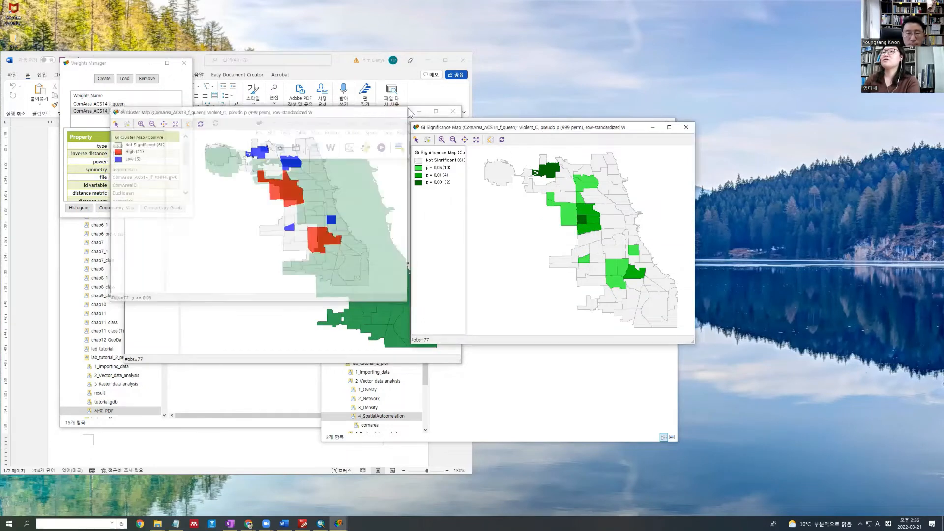
click(686, 127)
mouse_move(338, 523)
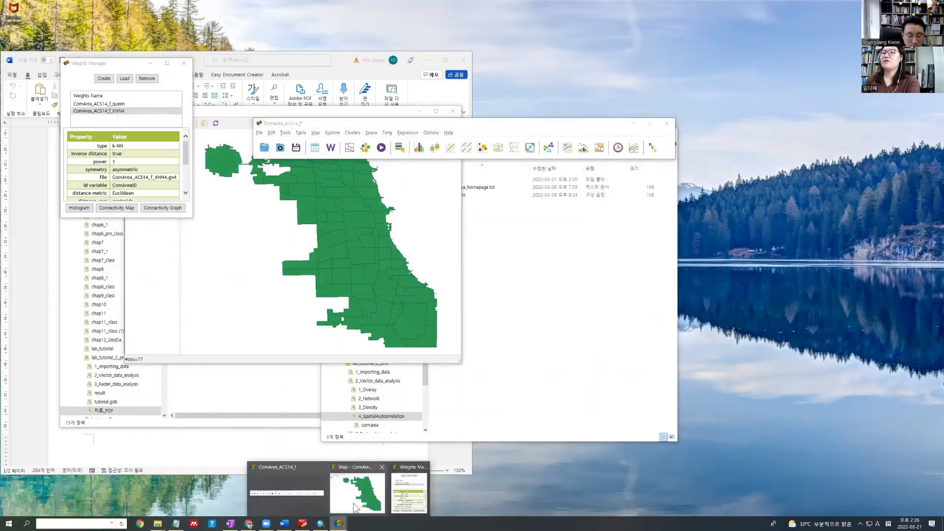
click(424, 468)
Run Local G on Violent_C again with the ComArea_ACS14_f_queen weights, opening row-standardized significance and cluster maps.
click(371, 133)
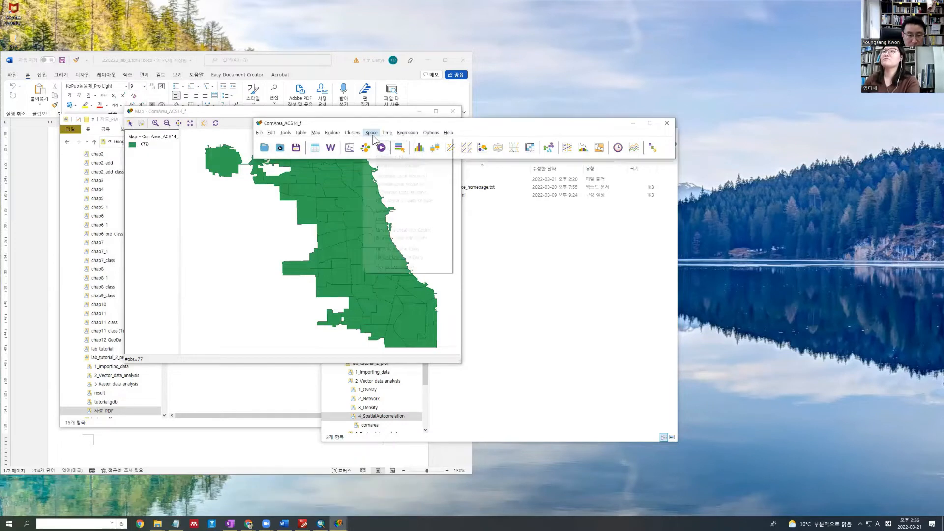
click(383, 214)
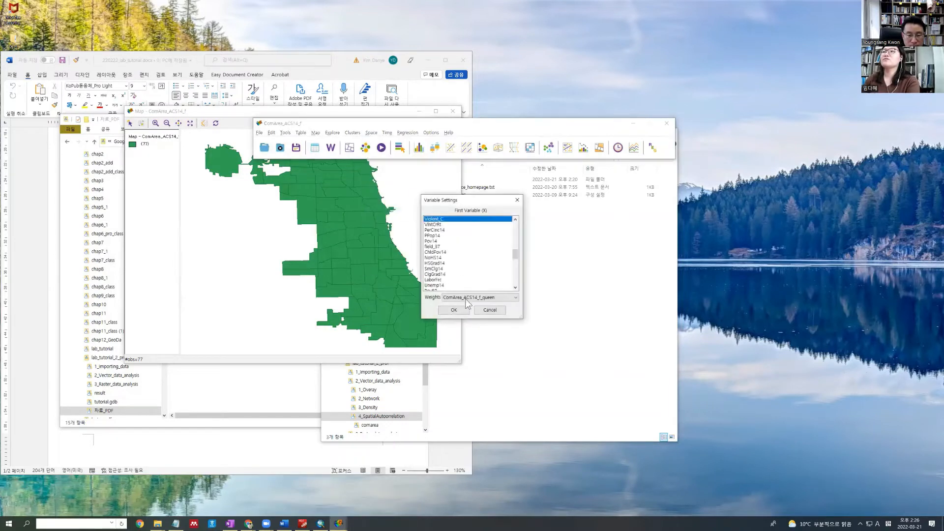
click(445, 315)
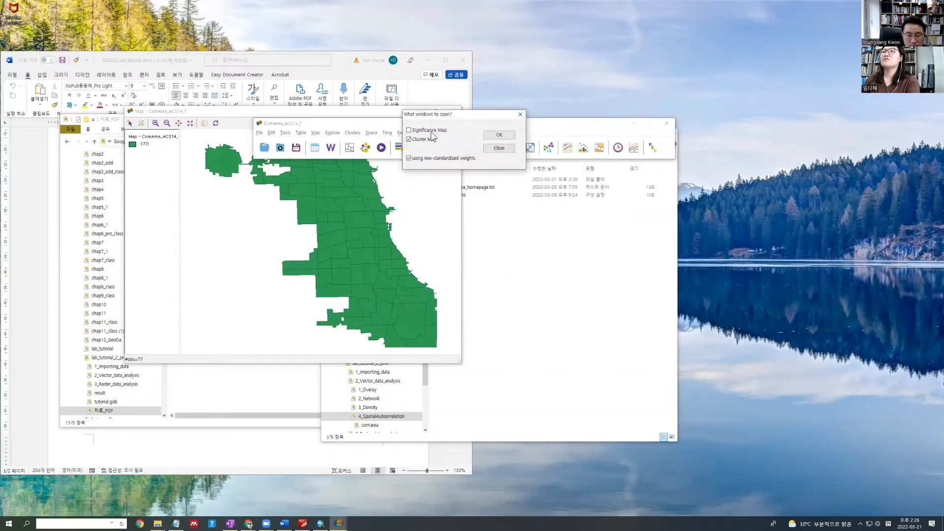
click(431, 130)
click(497, 136)
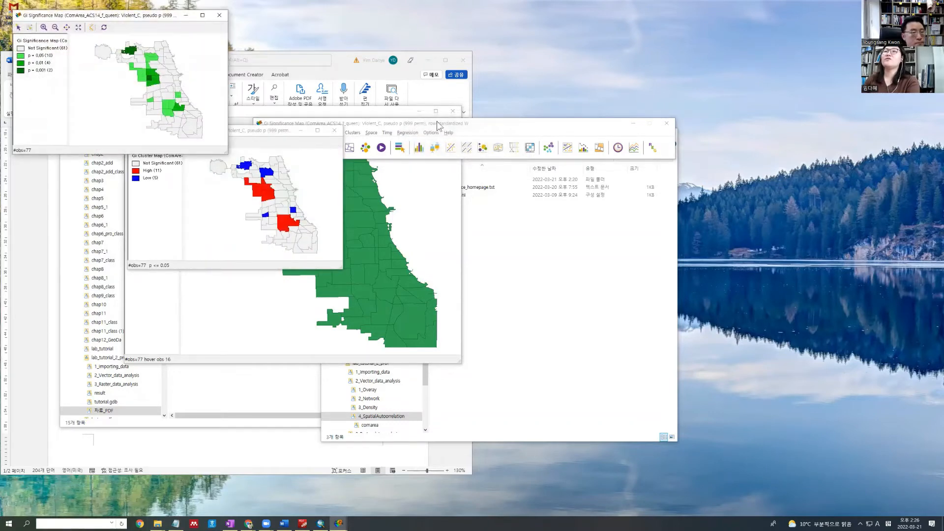
Enlarge the new Gi cluster map and move the Gi significance map beside it.
drag(89, 16, 438, 122)
drag(343, 269, 468, 389)
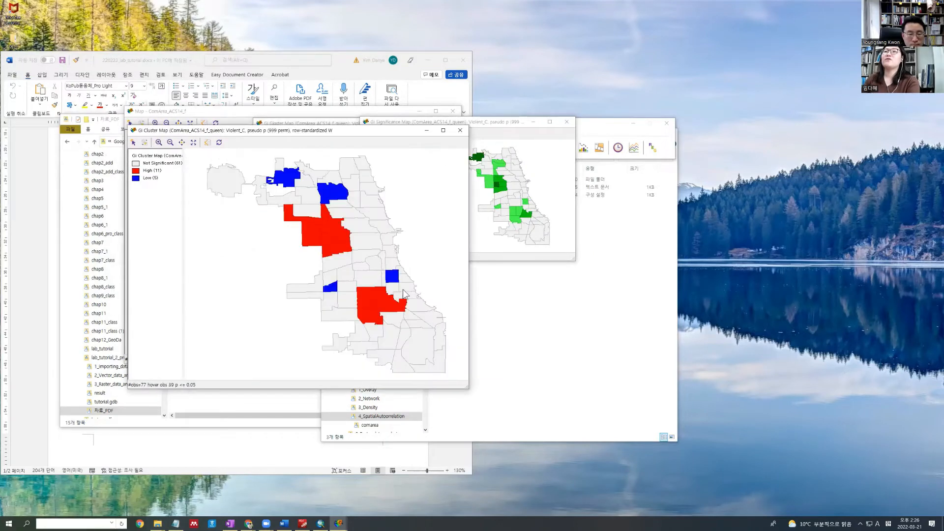
drag(472, 122, 574, 131)
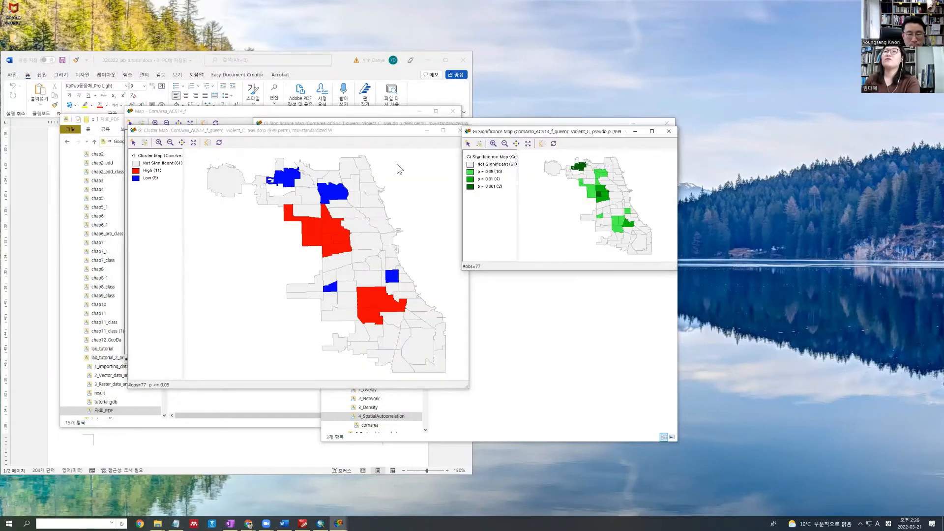
Rerun the Gi cluster map's randomization with 999 permutations.
click(268, 170)
right_click(212, 251)
mouse_move(212, 254)
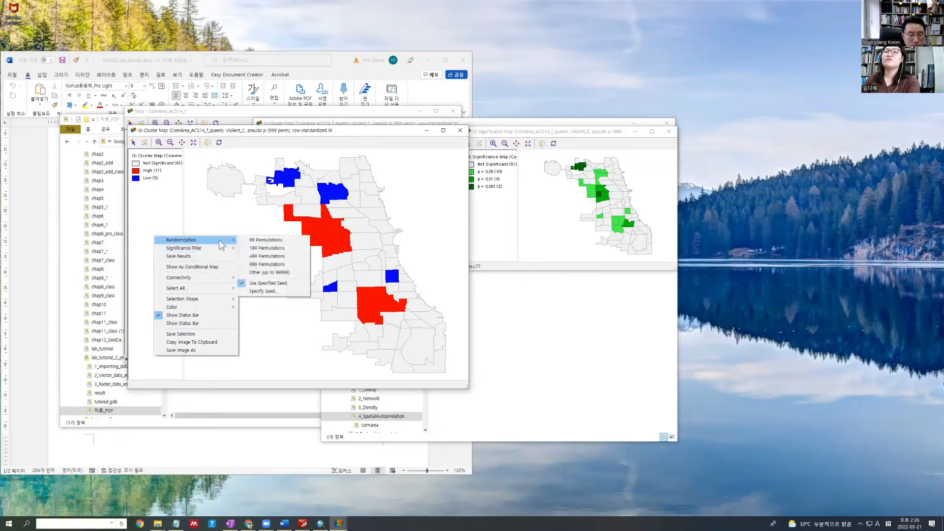
click(257, 266)
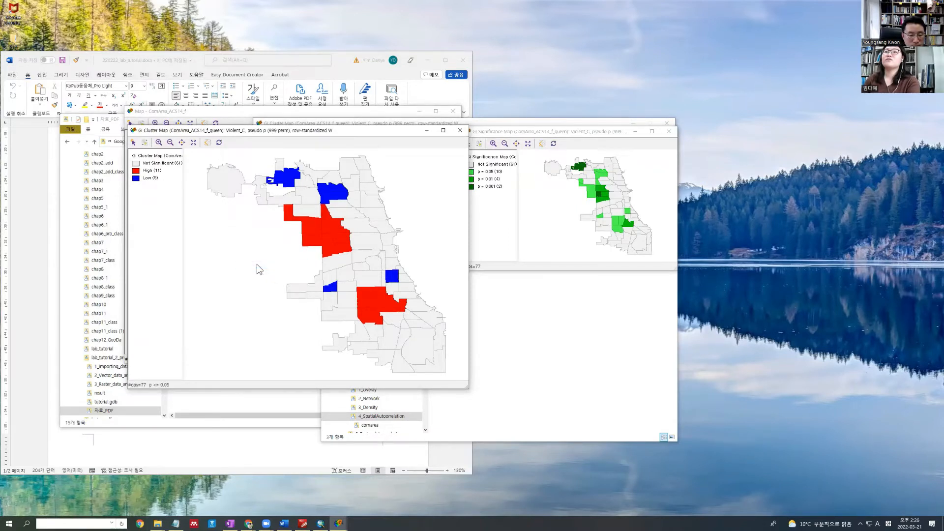
right_click(257, 265)
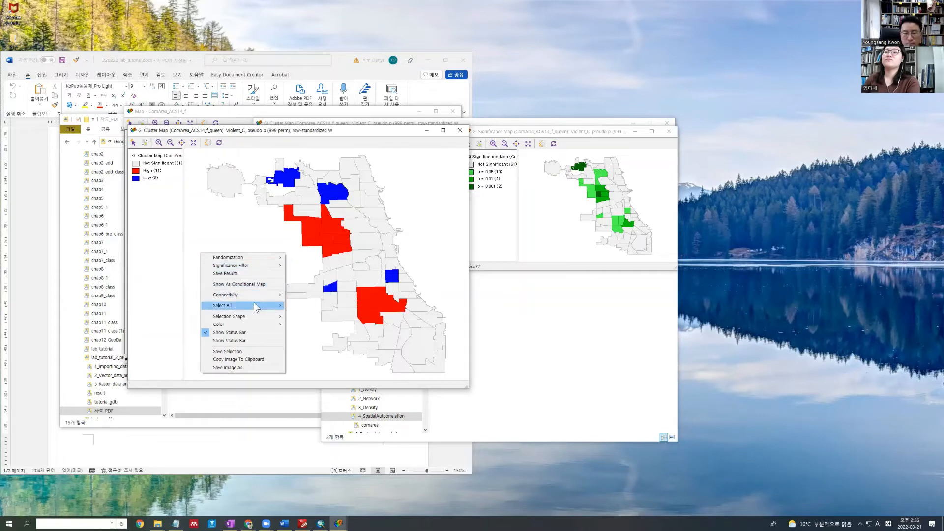
click(231, 233)
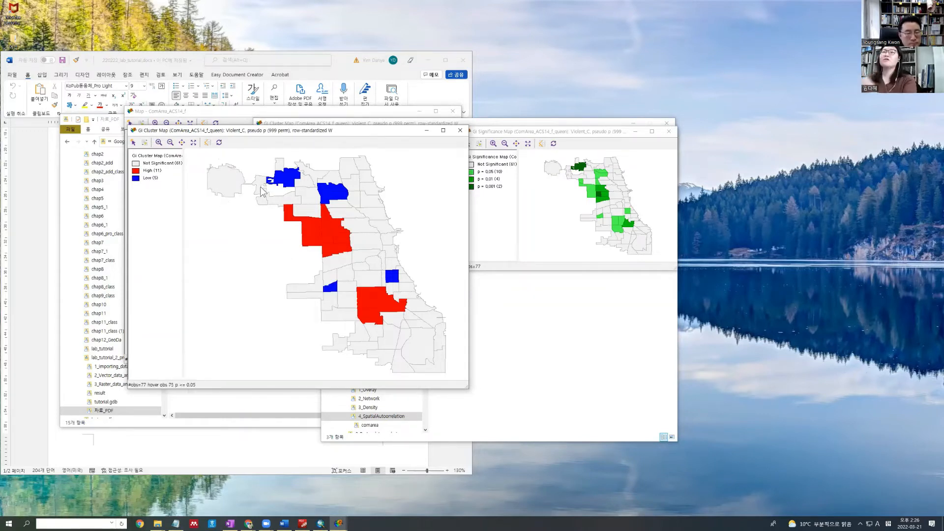
Shift the Gi significance map clear of the cluster map and enlarge it to a similar size.
click(494, 142)
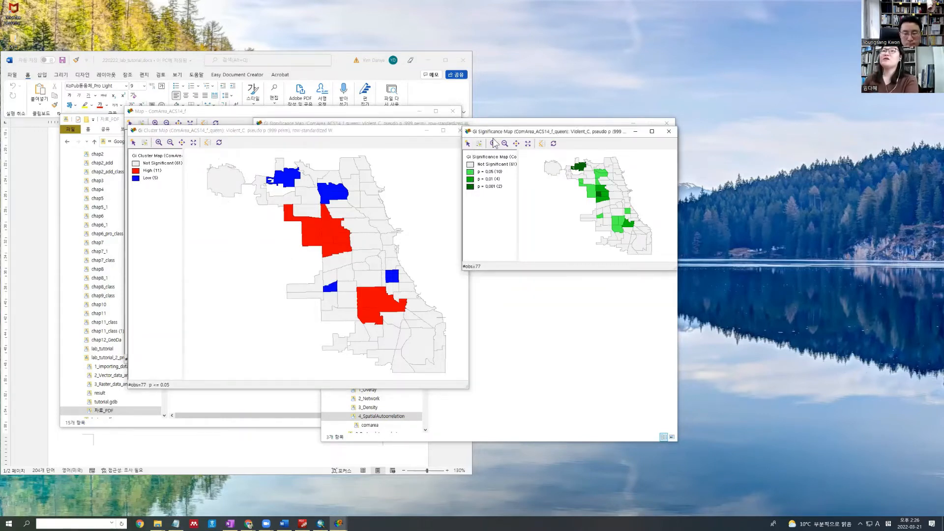
drag(493, 138, 502, 142)
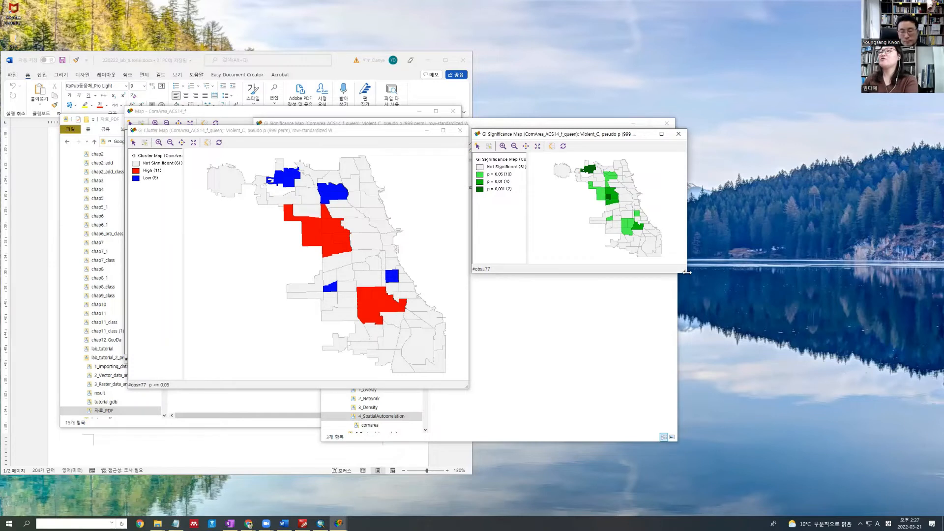
drag(687, 272, 772, 379)
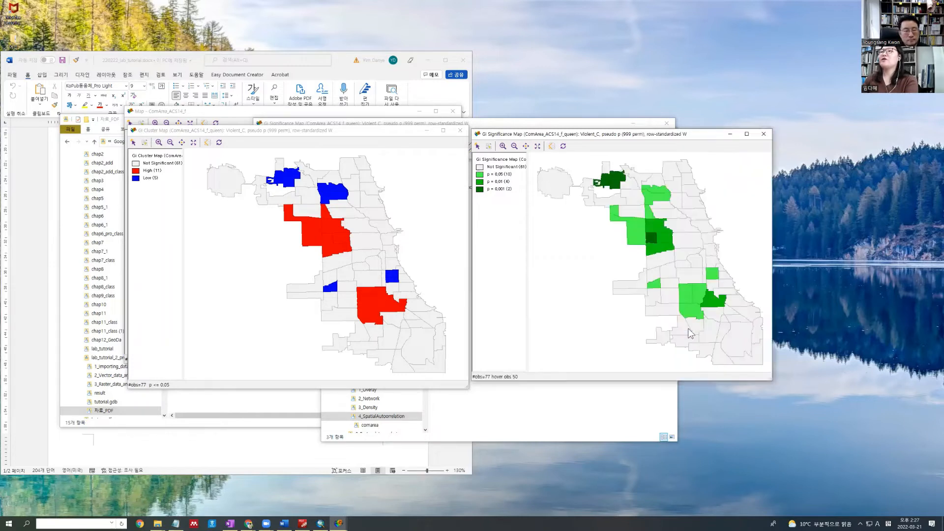
Create a percentile map of Violent_C.
click(349, 124)
click(332, 133)
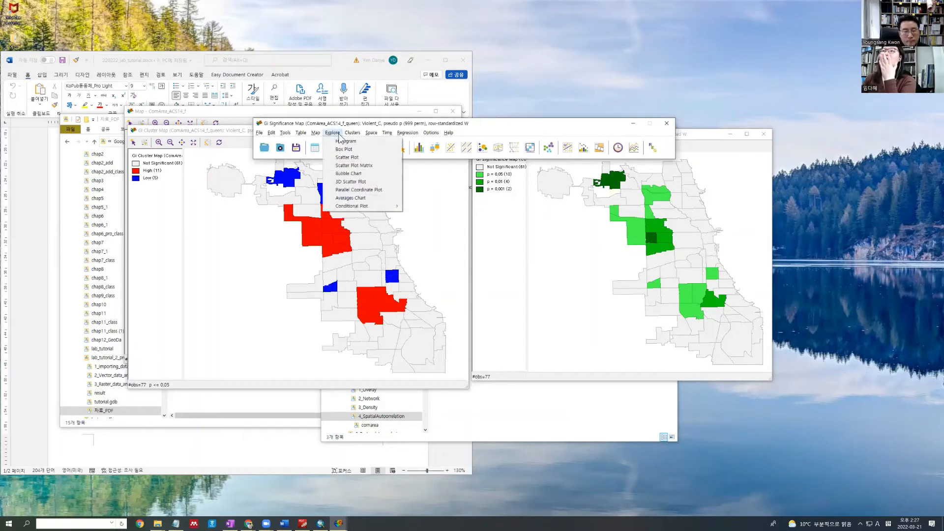
mouse_move(317, 133)
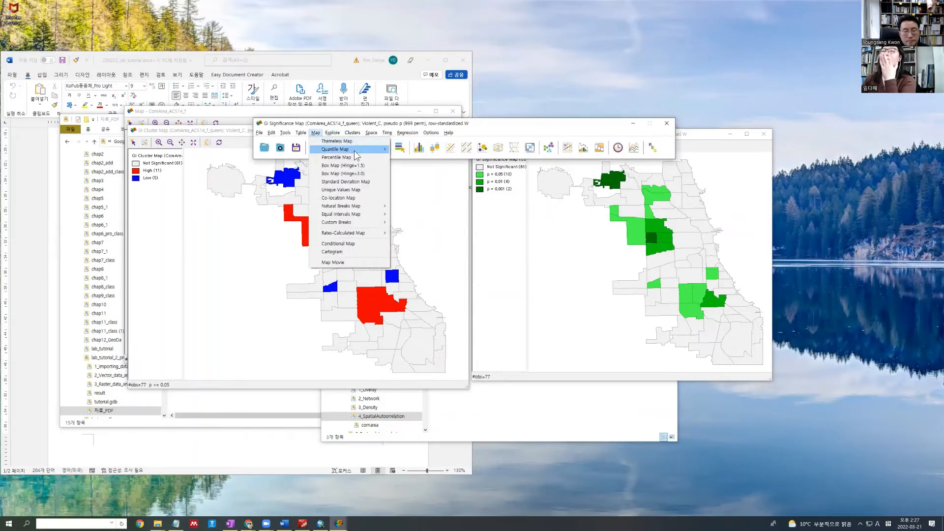
click(356, 157)
click(455, 305)
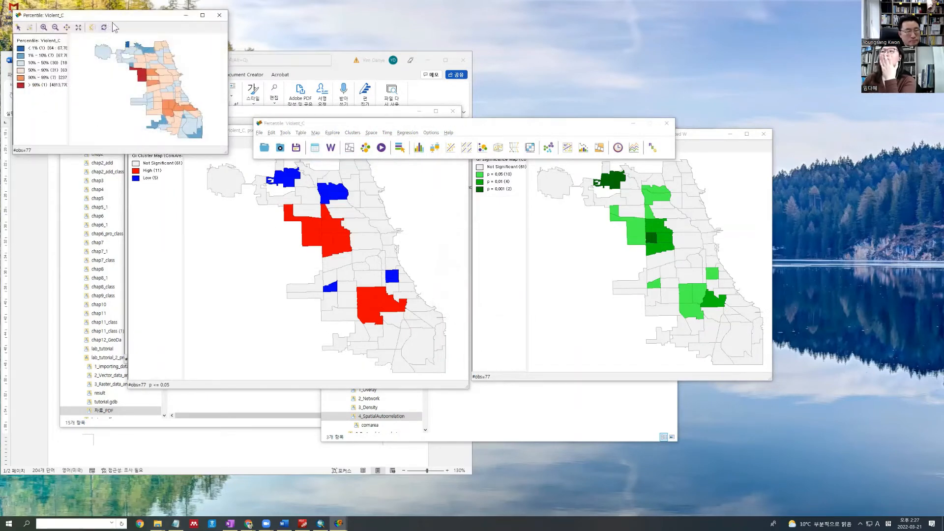
Enlarge the Violent_C percentile map and arrange it in a row with the Gi cluster and significance maps.
drag(109, 17, 502, 300)
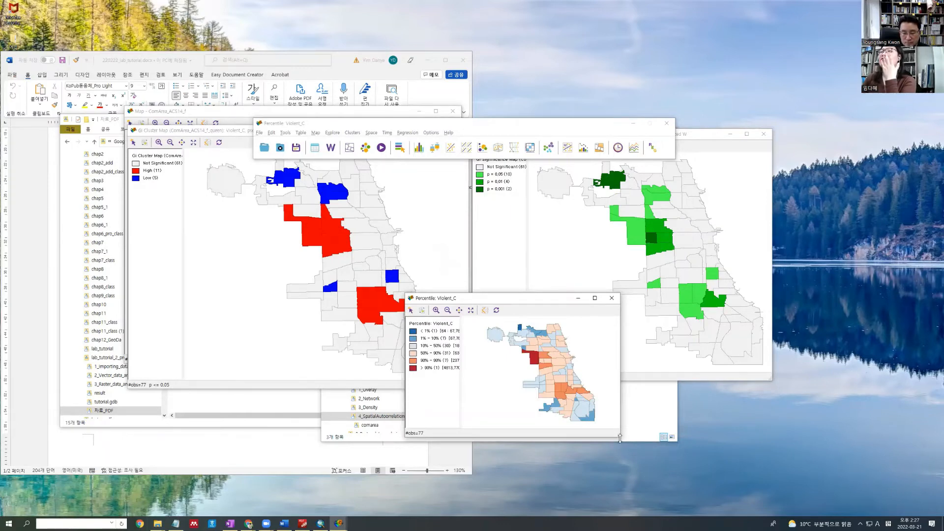
drag(620, 438, 743, 502)
drag(538, 298, 88, 167)
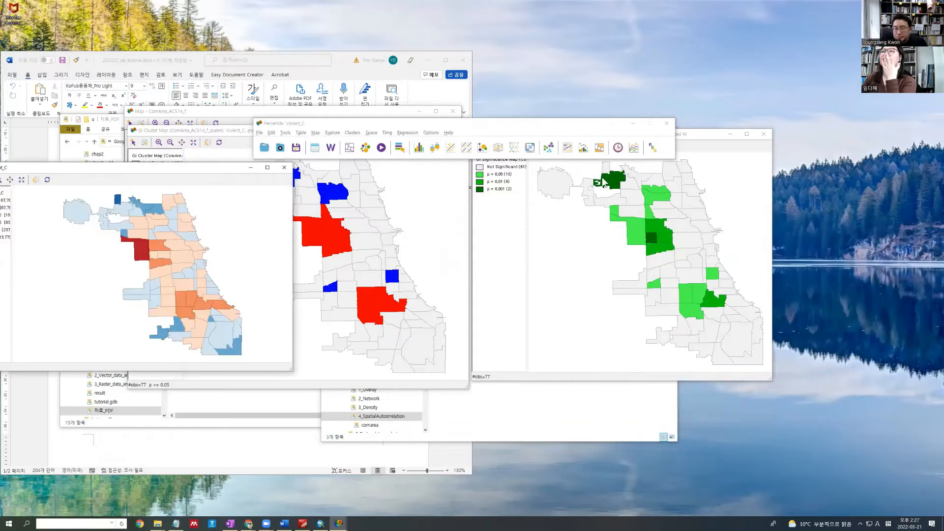
click(703, 136)
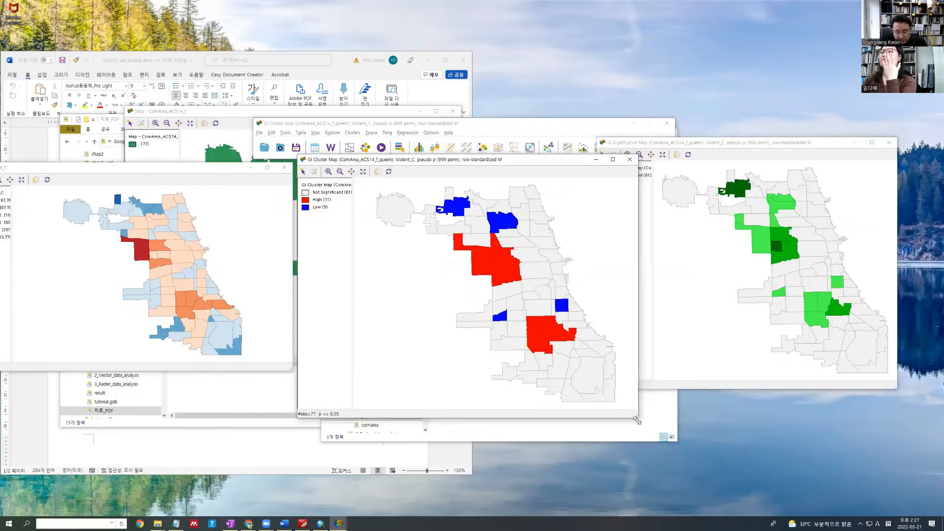
drag(638, 420, 610, 384)
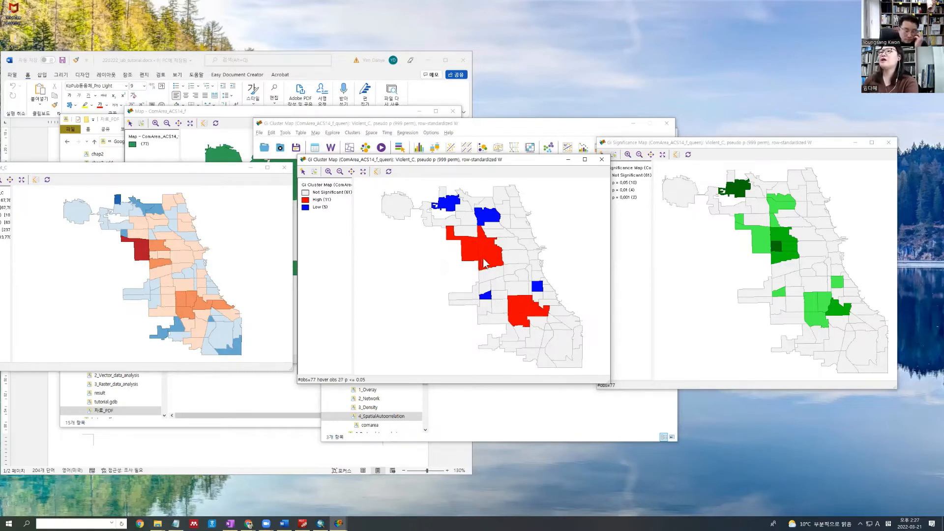
Bring the percentile map's legend fully into view and narrow its window to fit beside the Gi cluster map.
click(724, 167)
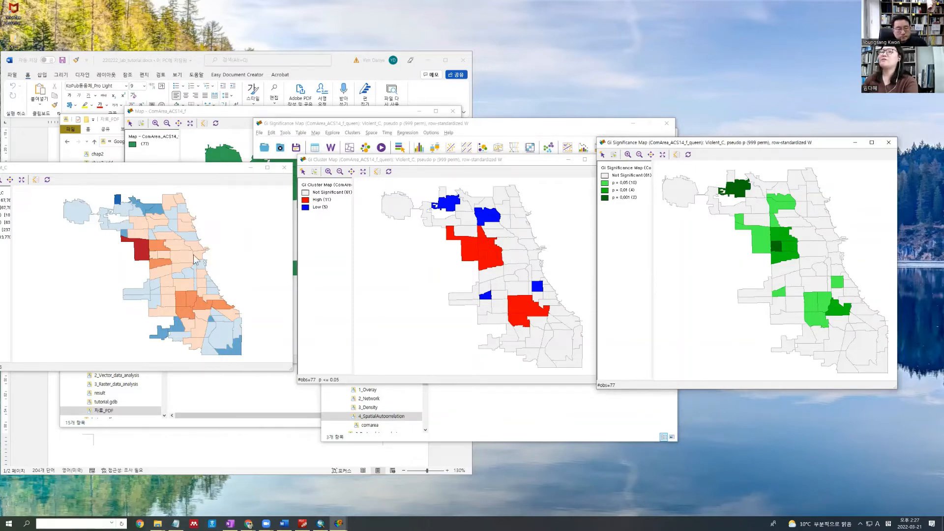
click(403, 248)
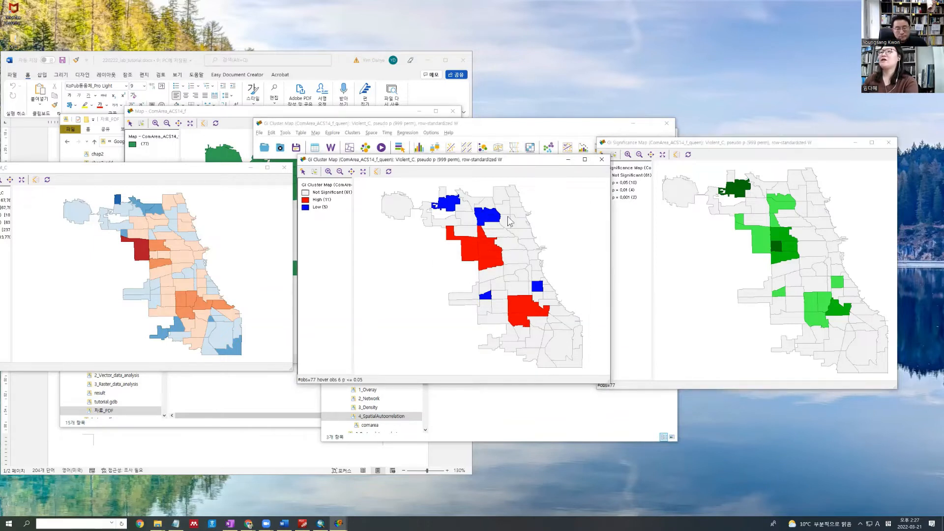
drag(440, 215, 417, 300)
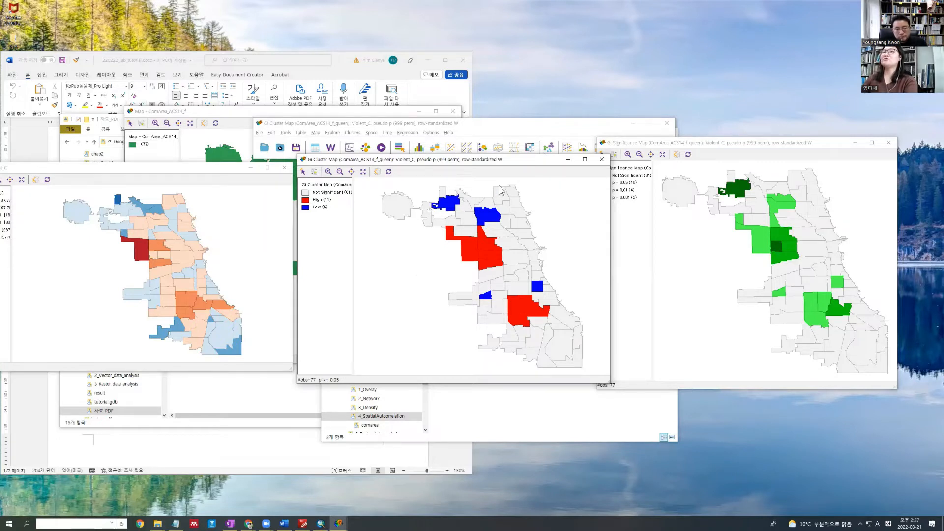
click(122, 169)
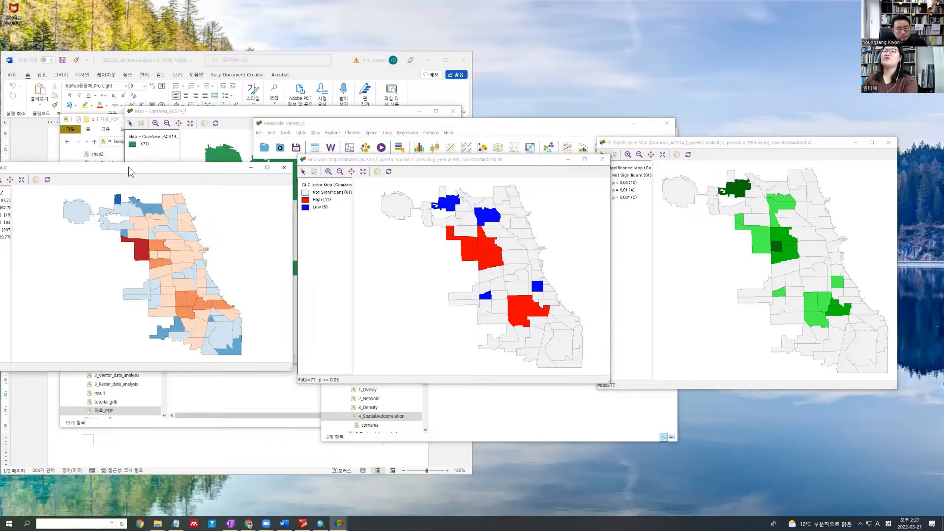
drag(128, 166, 179, 164)
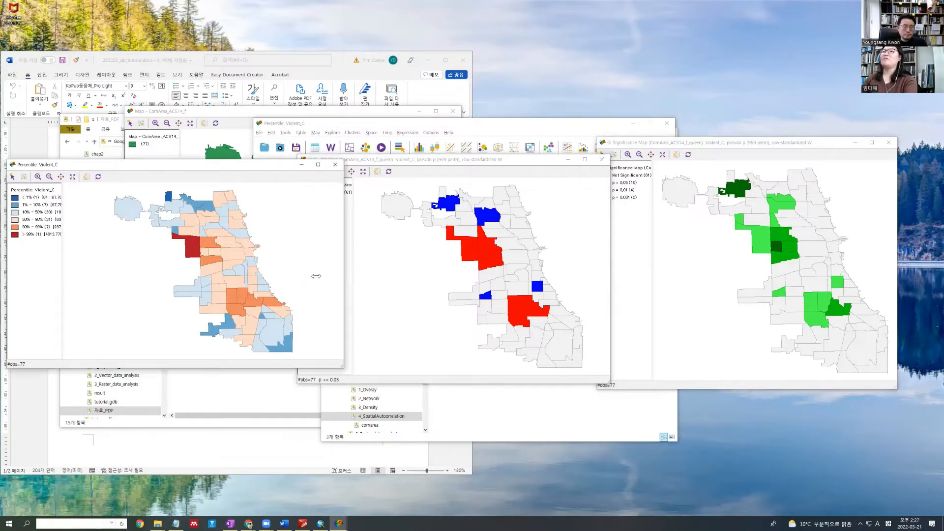
drag(316, 276, 315, 276)
Select the percentile map's 10%–50% class to compare its areas across the linked Gi maps, then clear the selection.
click(15, 218)
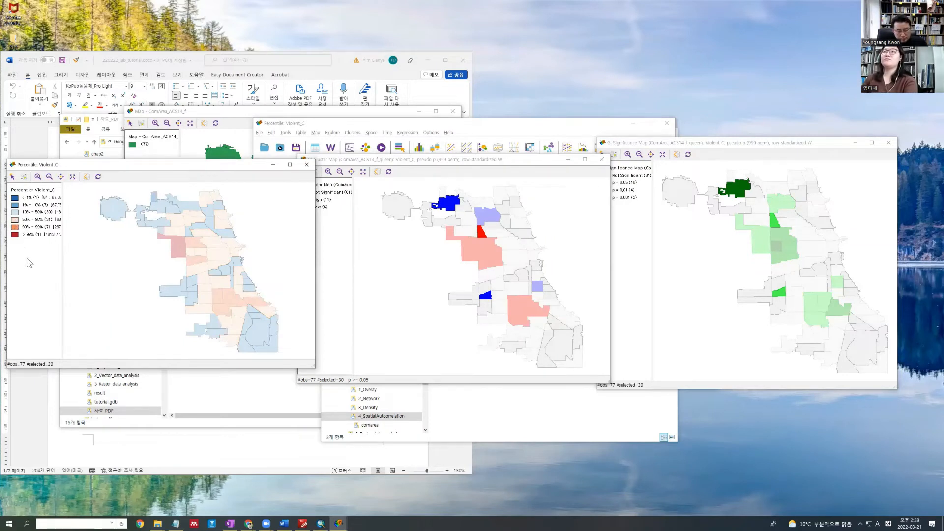
click(159, 282)
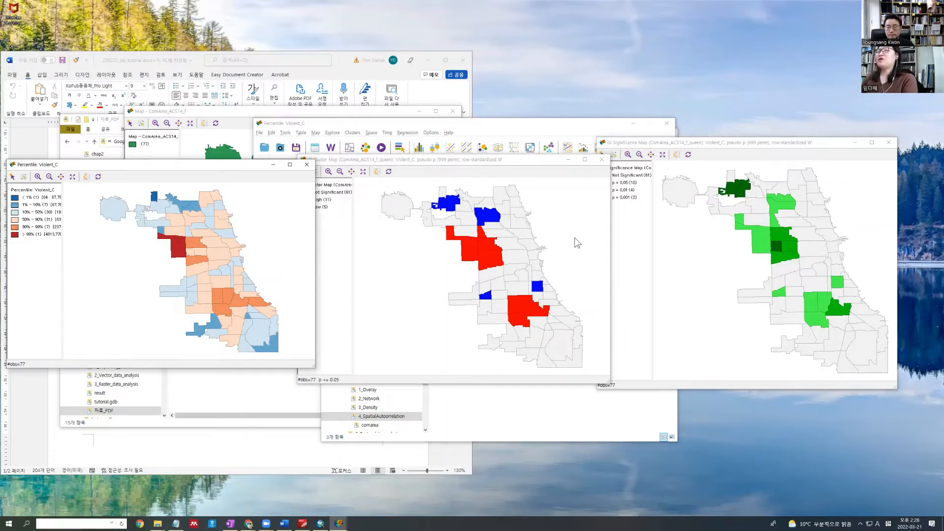
Close the Gi cluster map and the Gi significance map, keeping the Violent_C percentile map open.
click(369, 255)
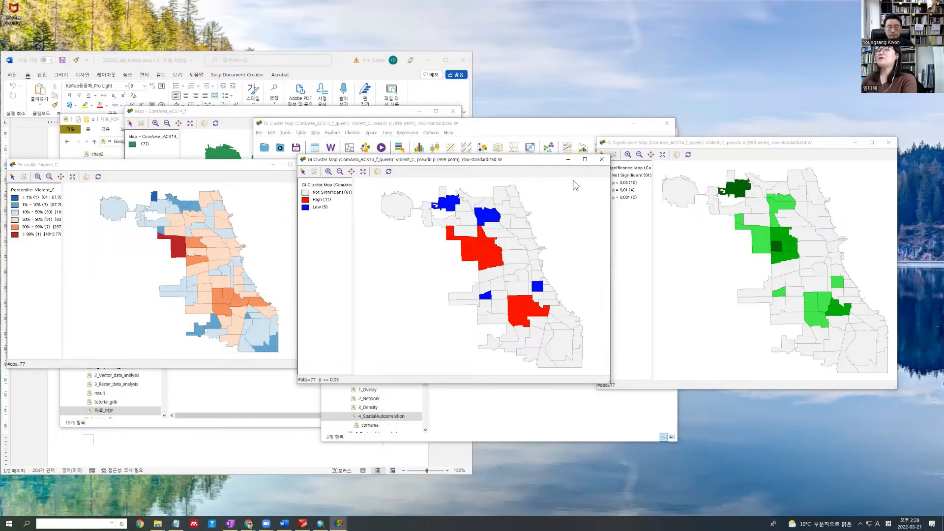
click(606, 159)
click(888, 143)
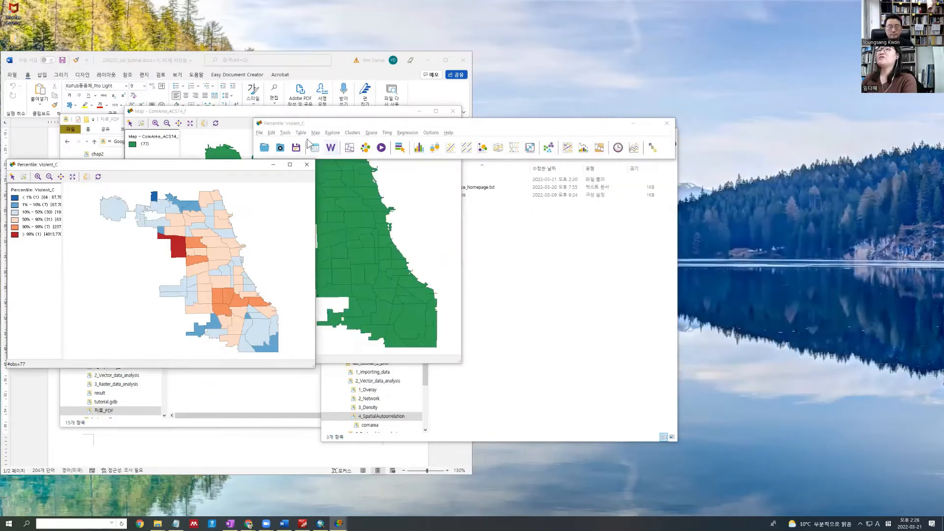
Run Local G* on Violent_C with the queen weights, opening both the significance map and the cluster map.
click(371, 133)
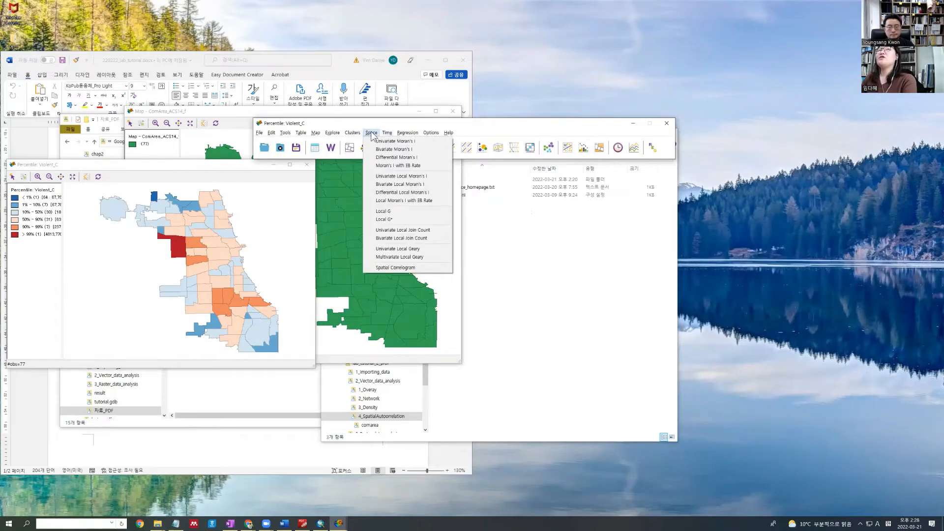
click(407, 221)
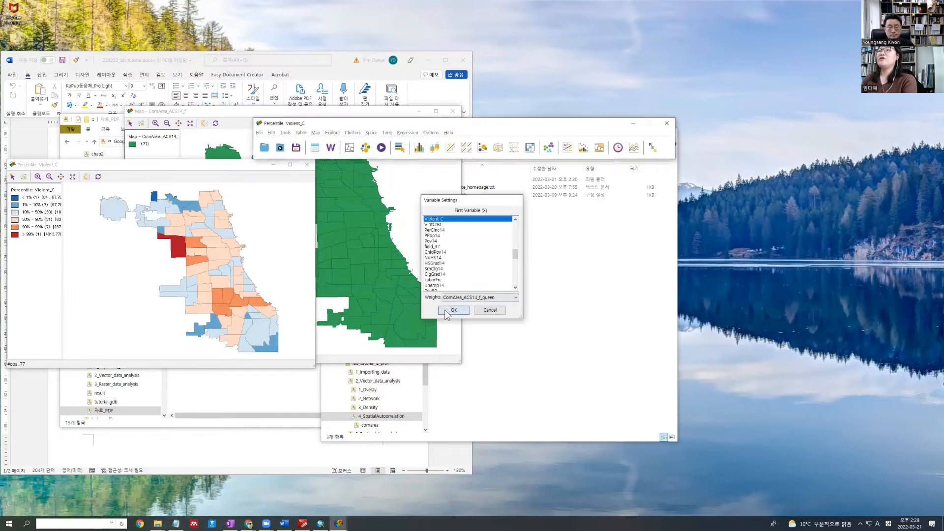
click(448, 310)
click(427, 131)
click(499, 134)
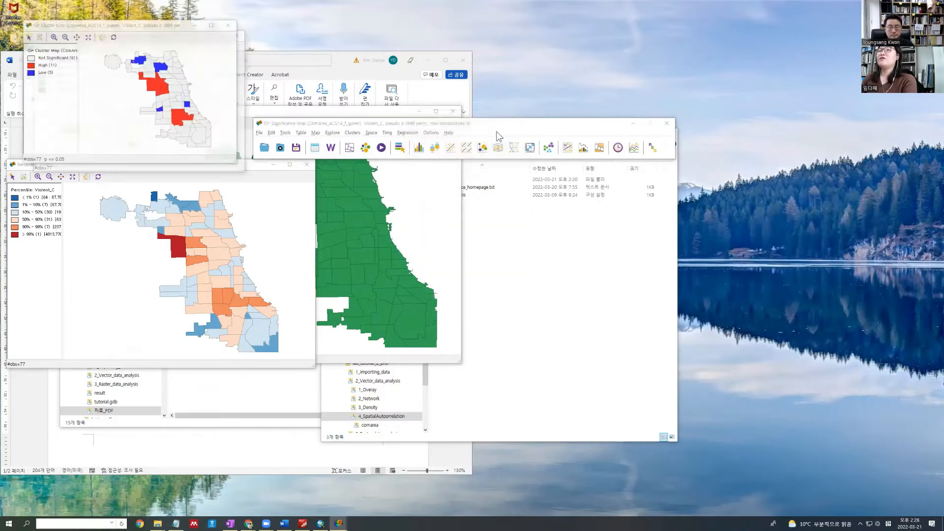
Enlarge the G* cluster and significance maps and arrange them in a row beside the Violent_C percentile map.
drag(72, 35, 90, 40)
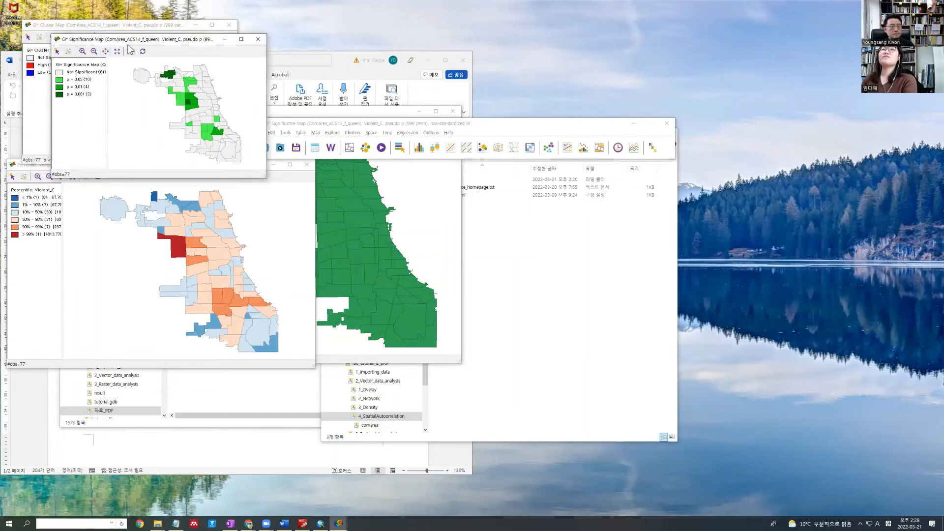
drag(128, 42, 570, 209)
click(93, 28)
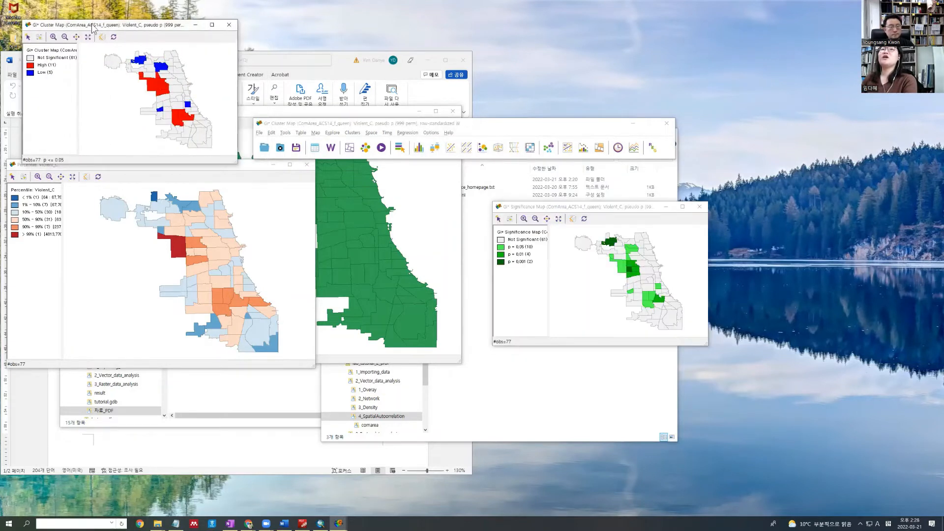
drag(93, 27, 378, 192)
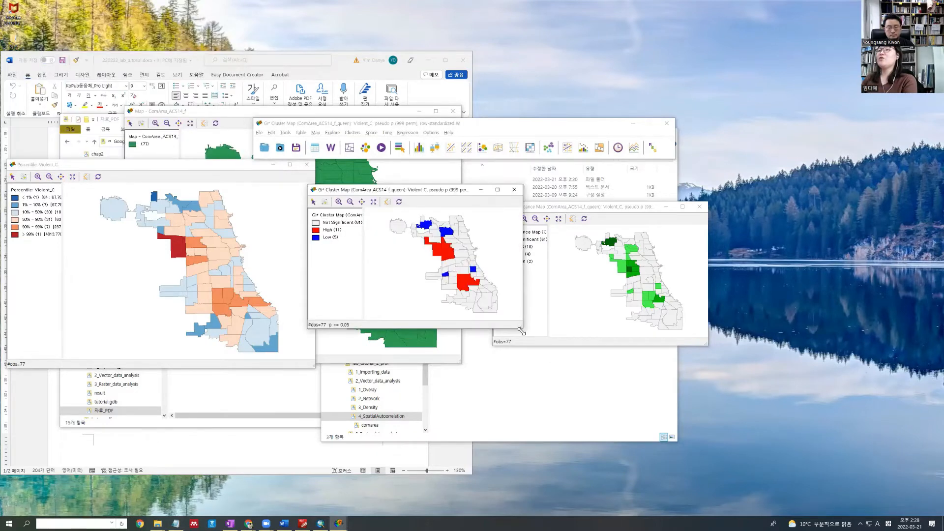
drag(517, 337, 575, 374)
click(628, 216)
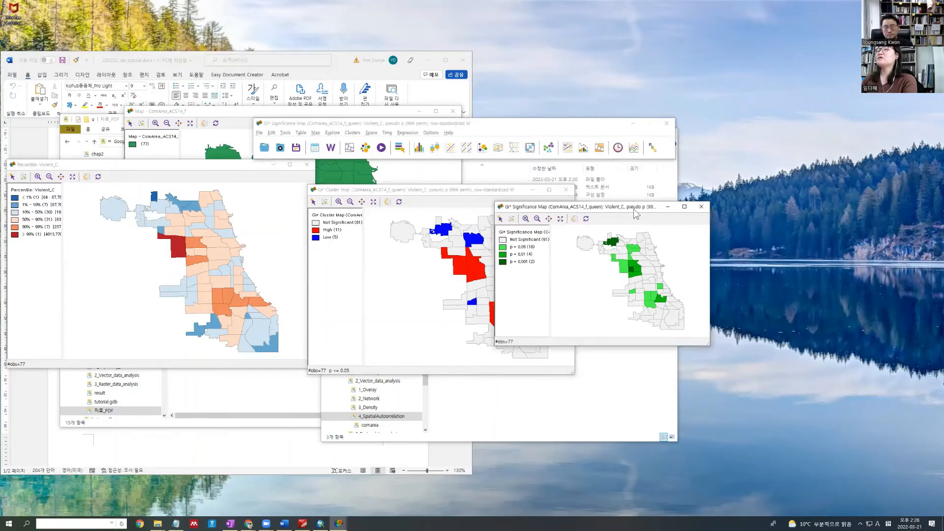
drag(635, 213, 722, 194)
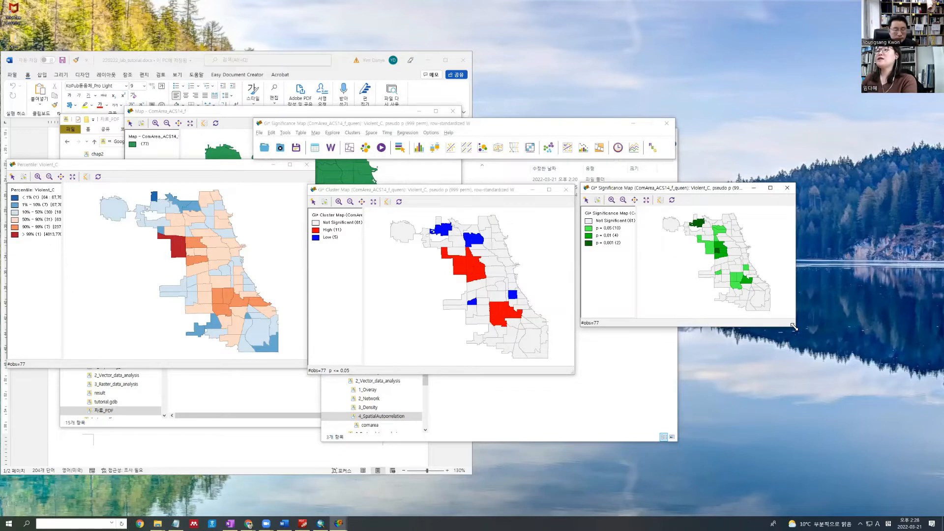
drag(794, 327, 866, 384)
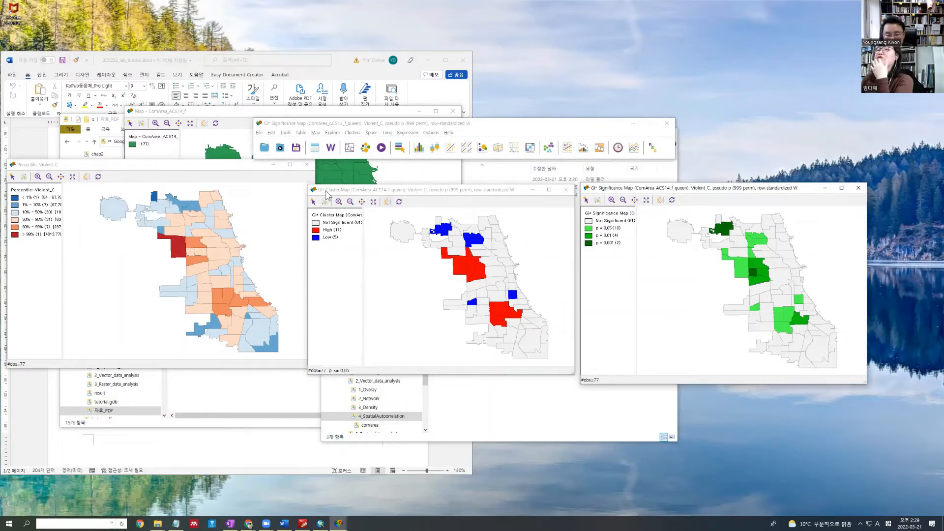
Select one central High area in the G* cluster map to compare it across the linked maps, and clear the selection.
click(470, 272)
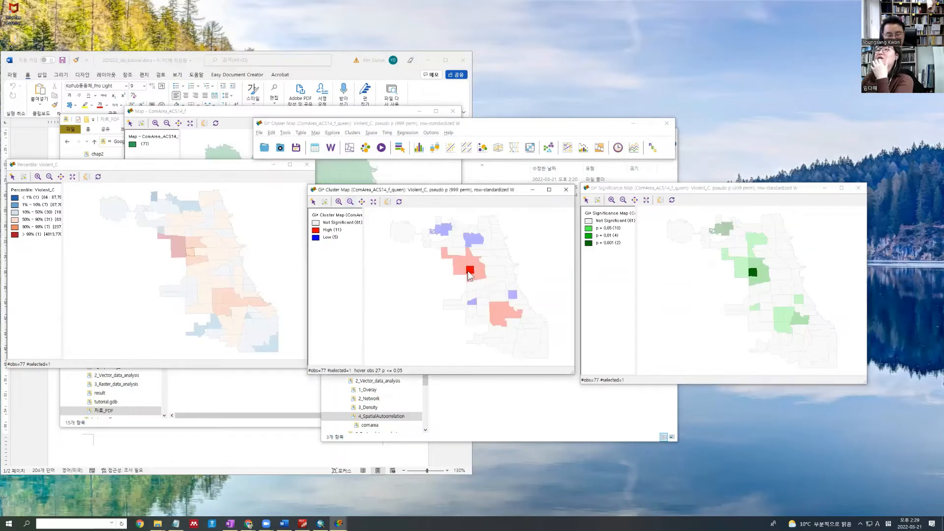
click(525, 270)
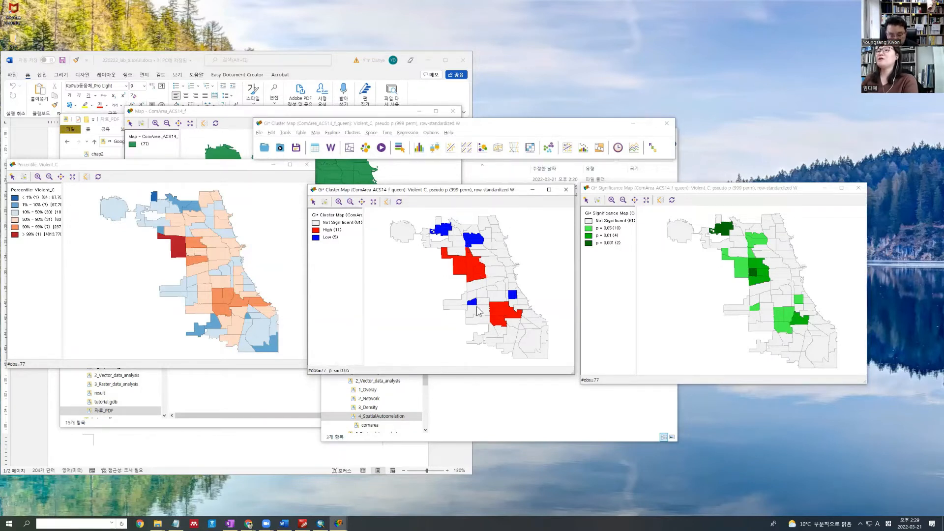
Rerun the G* cluster map's randomization with 999 permutations.
right_click(391, 275)
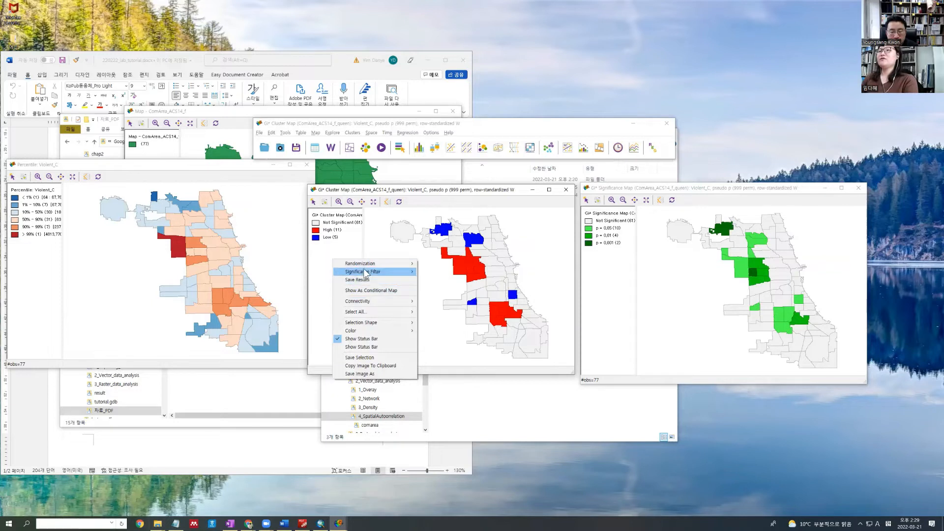
mouse_move(374, 263)
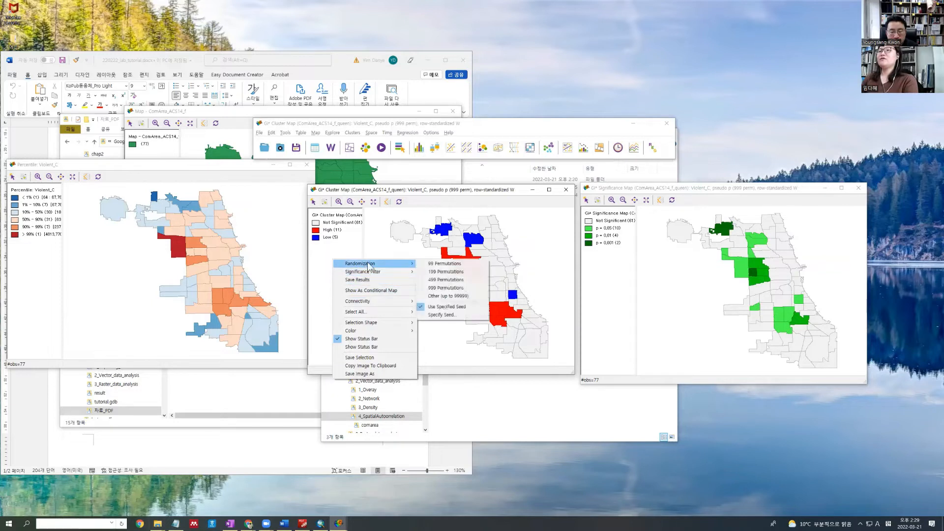
click(447, 289)
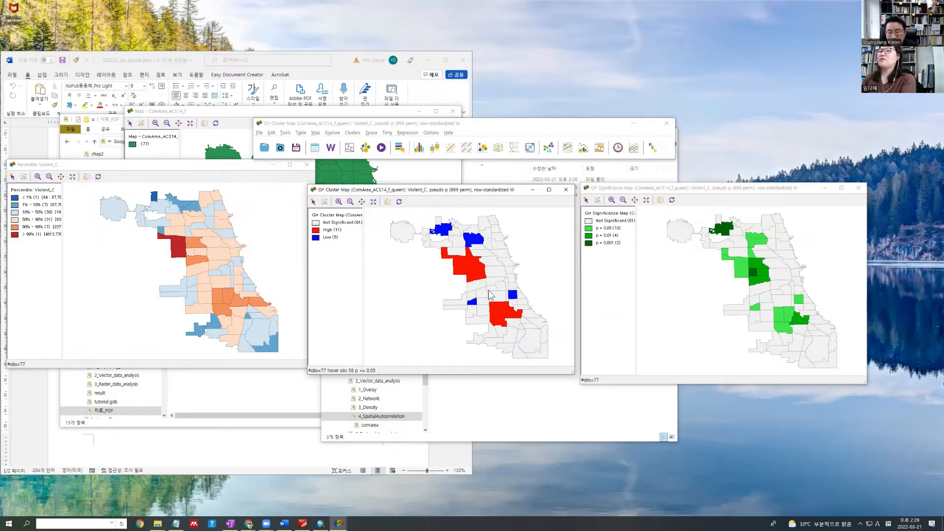
Close both G* maps and run Univariate Local Moran's I on Violent_C with queen weights, opening the significance map, cluster map and Moran scatter plot.
click(566, 190)
click(856, 189)
click(371, 132)
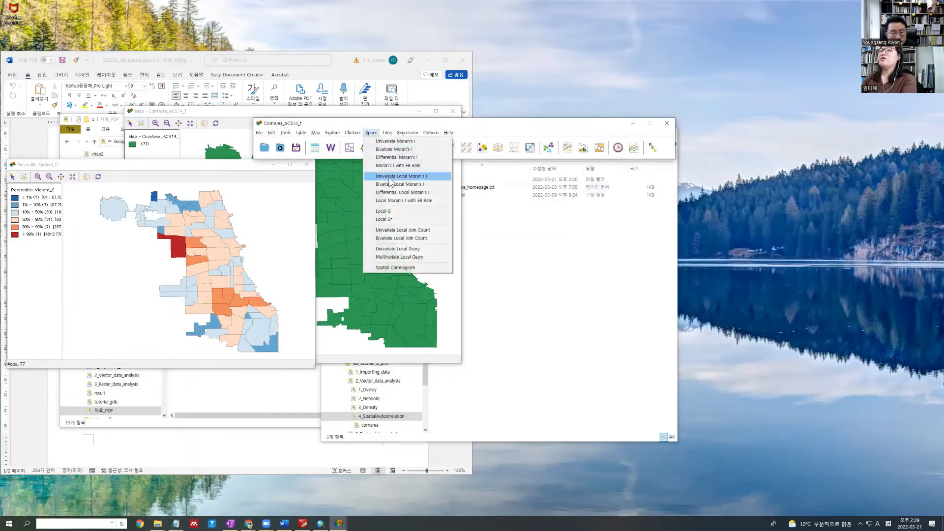
click(425, 177)
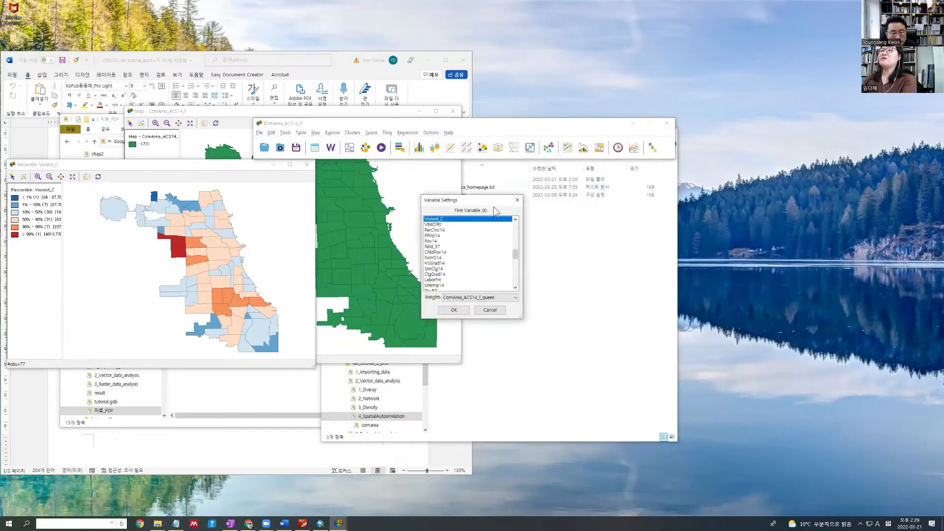
click(456, 314)
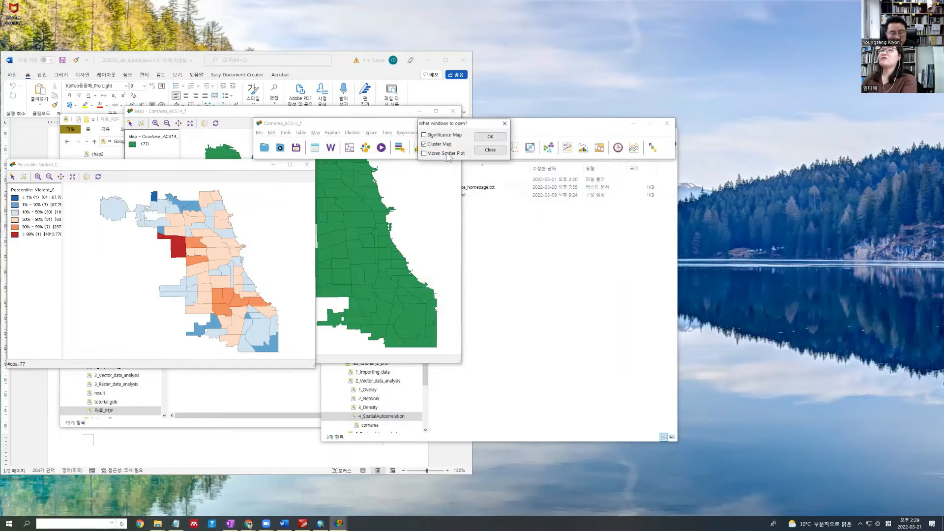
click(490, 136)
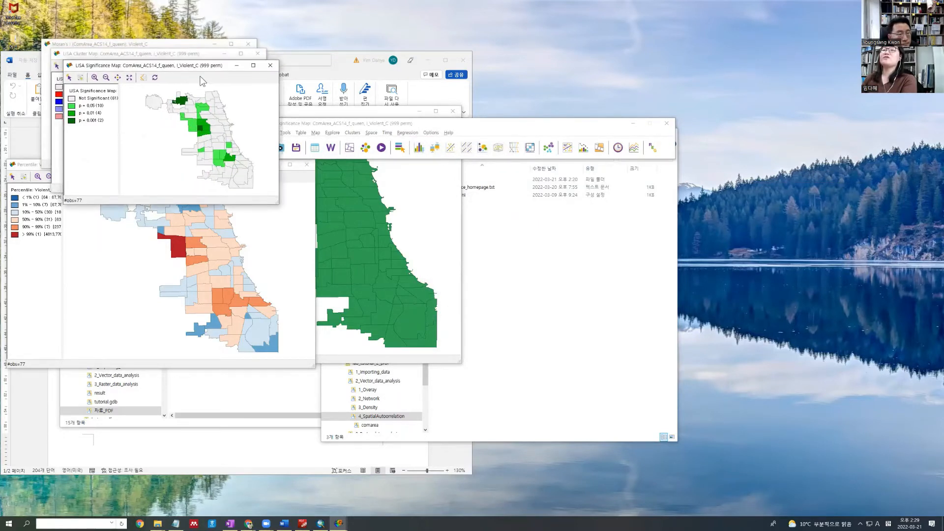
Enlarge the LISA cluster and significance maps in a row beside the percentile map, and place the Moran scatter plot below them.
drag(276, 66, 824, 223)
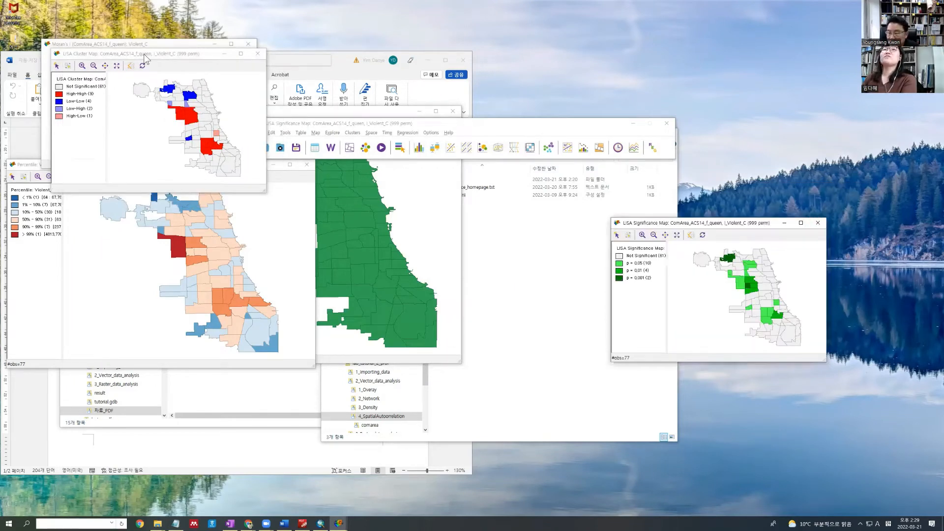
drag(826, 219, 902, 136)
drag(108, 54, 451, 140)
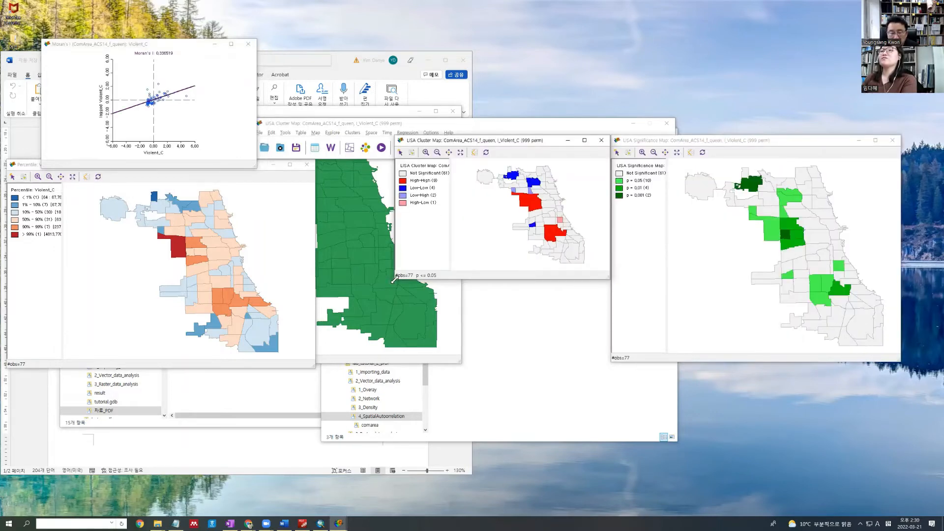
drag(311, 365, 312, 365)
click(353, 117)
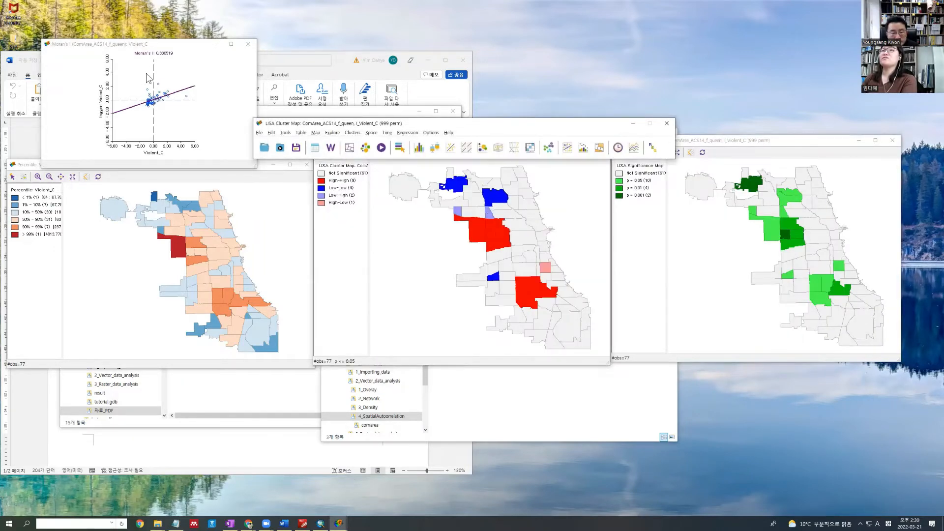
click(160, 49)
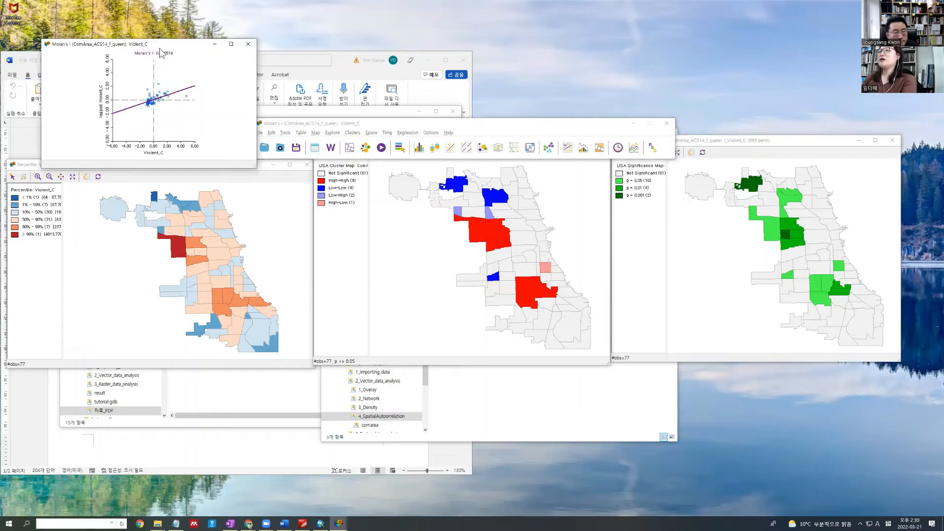
drag(160, 48, 641, 369)
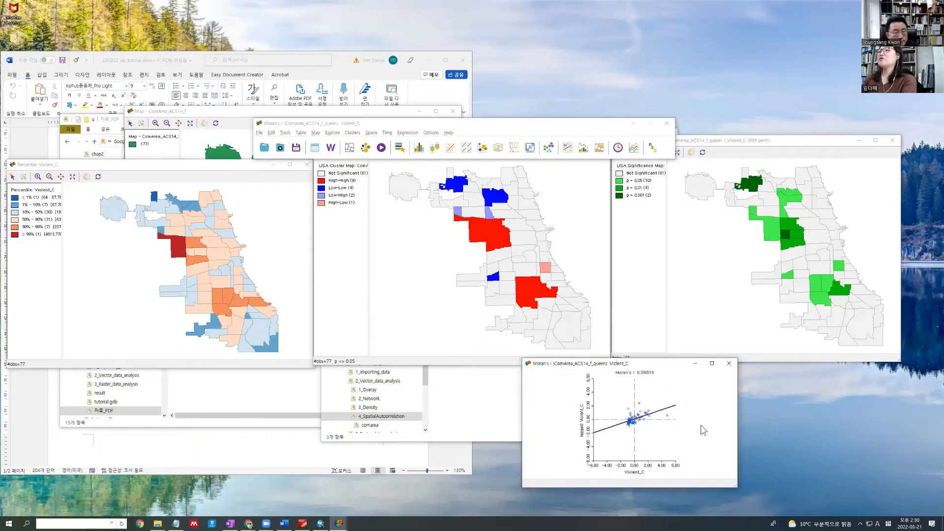
Bring the LISA cluster map to the front and check its narrow Low-High area north of the central High-High cluster.
click(583, 296)
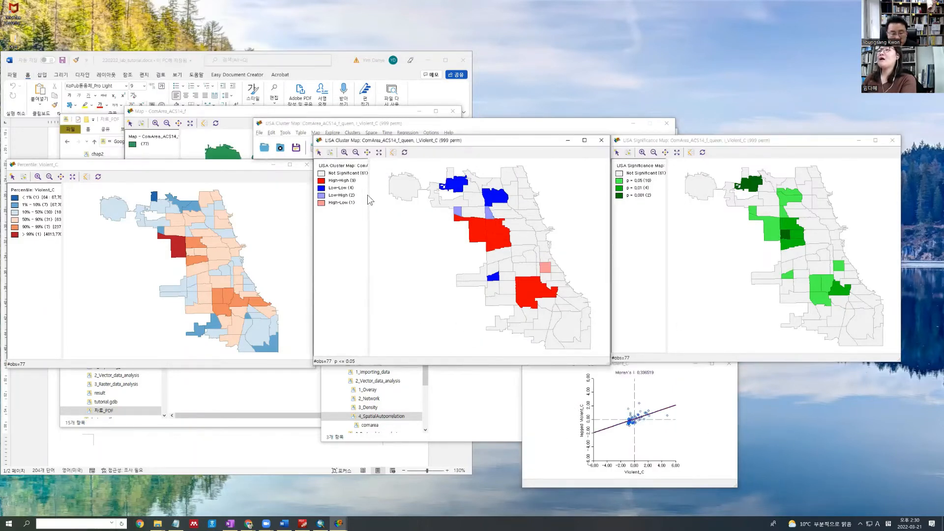
click(489, 212)
click(489, 213)
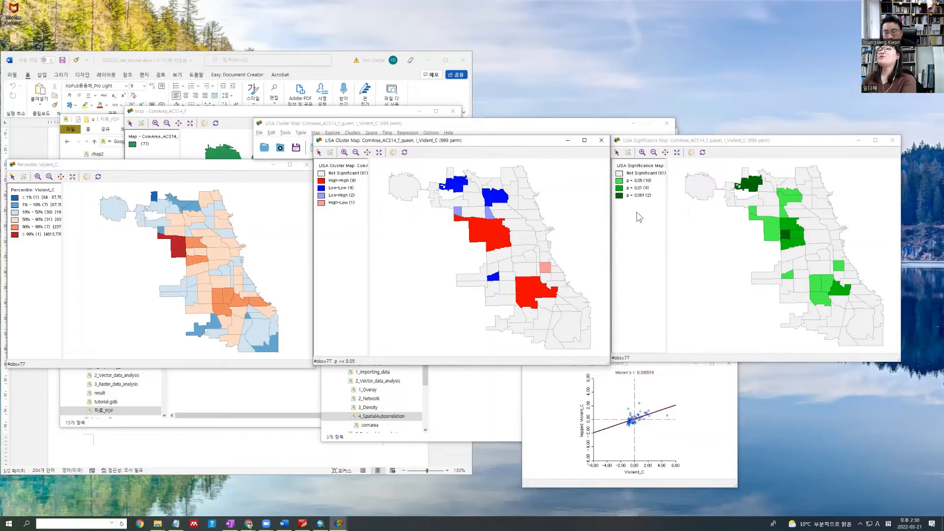
Run Local G* on Violent_C again, opening the significance and cluster maps alongside the LISA results.
click(485, 124)
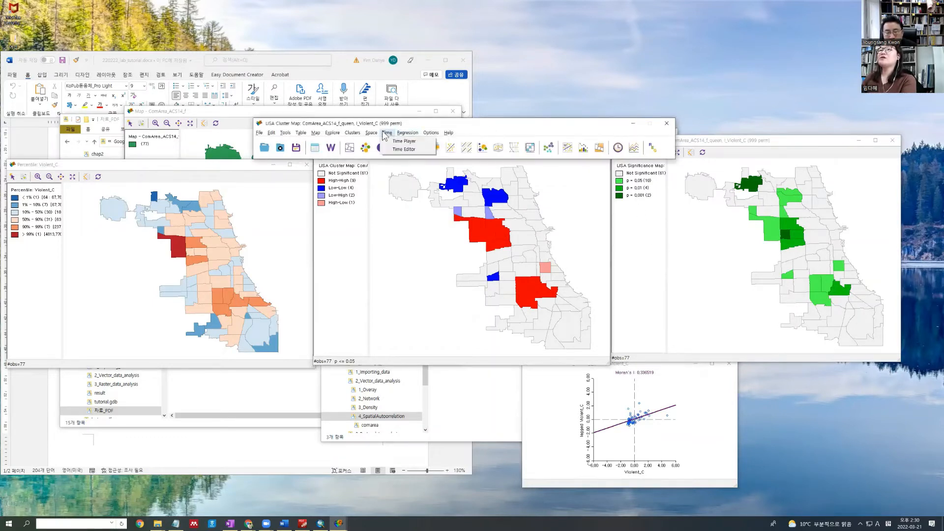
mouse_move(372, 133)
click(383, 219)
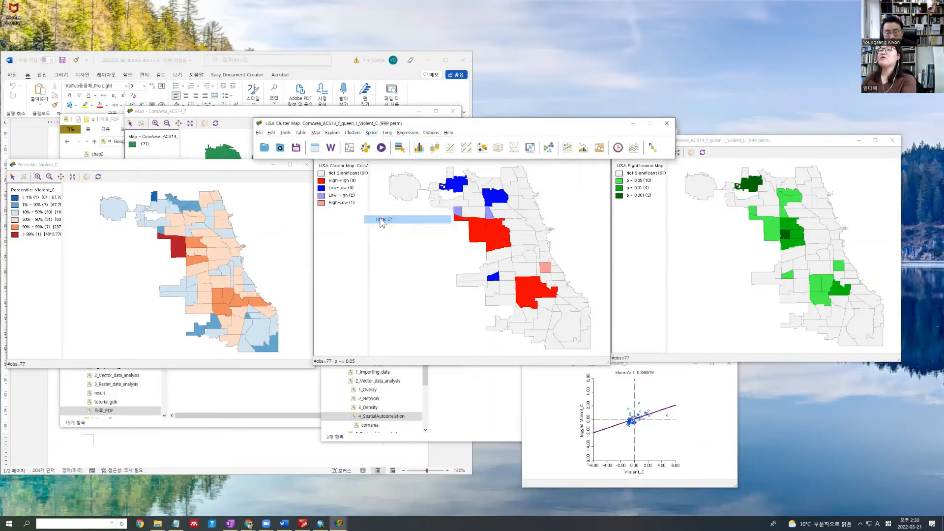
click(454, 311)
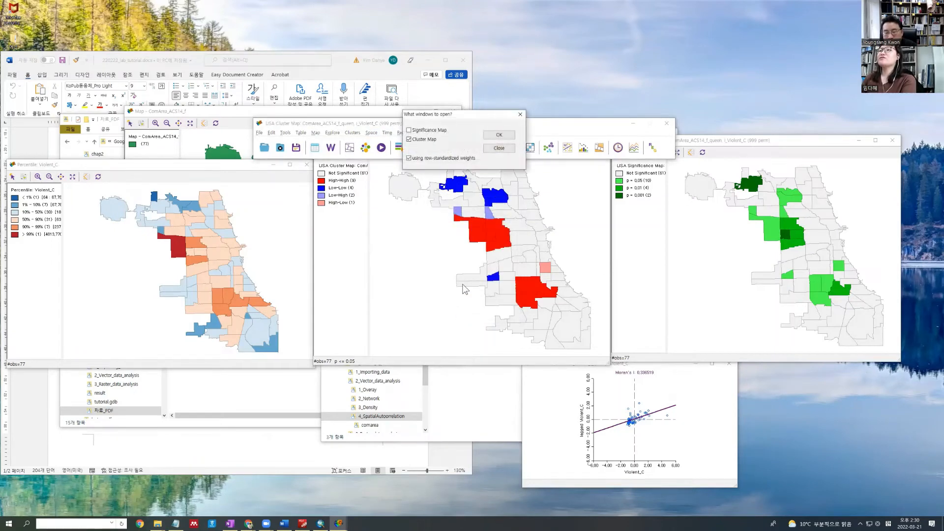
click(467, 134)
click(497, 134)
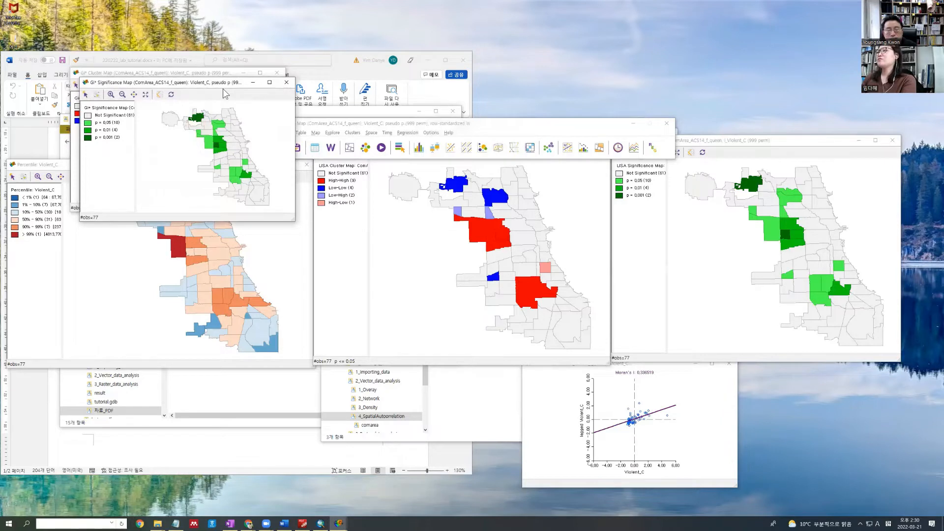
Place the G* cluster and significance maps directly below the matching LISA maps and enlarge both for comparison.
drag(222, 89, 765, 358)
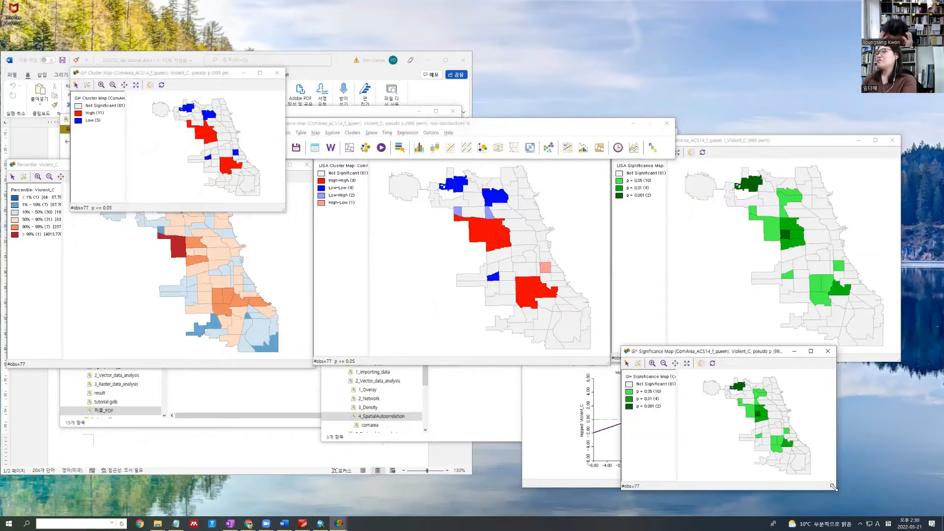
drag(834, 487, 894, 514)
click(208, 102)
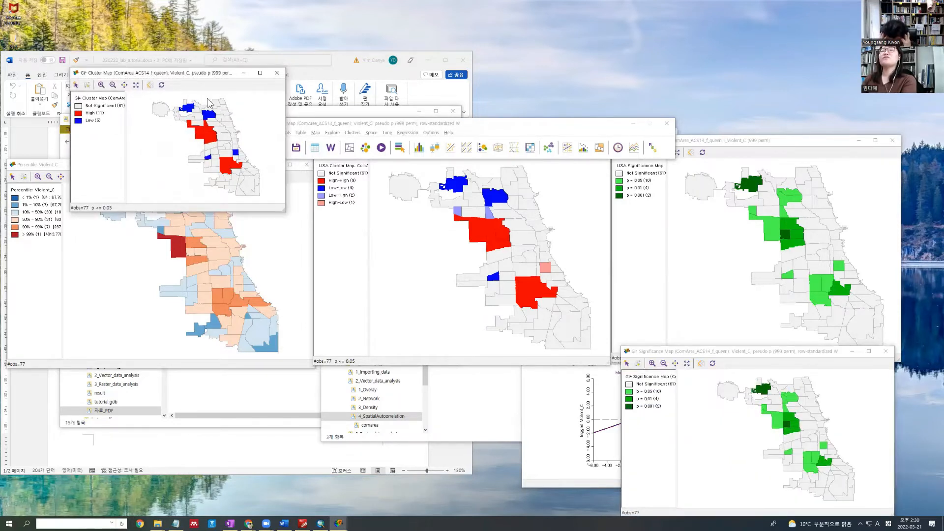
drag(207, 73, 541, 353)
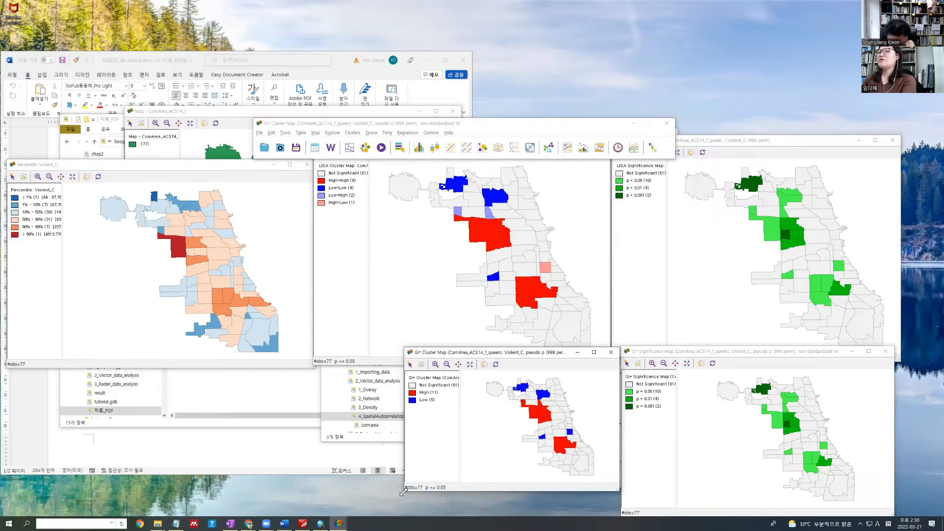
drag(403, 492, 313, 506)
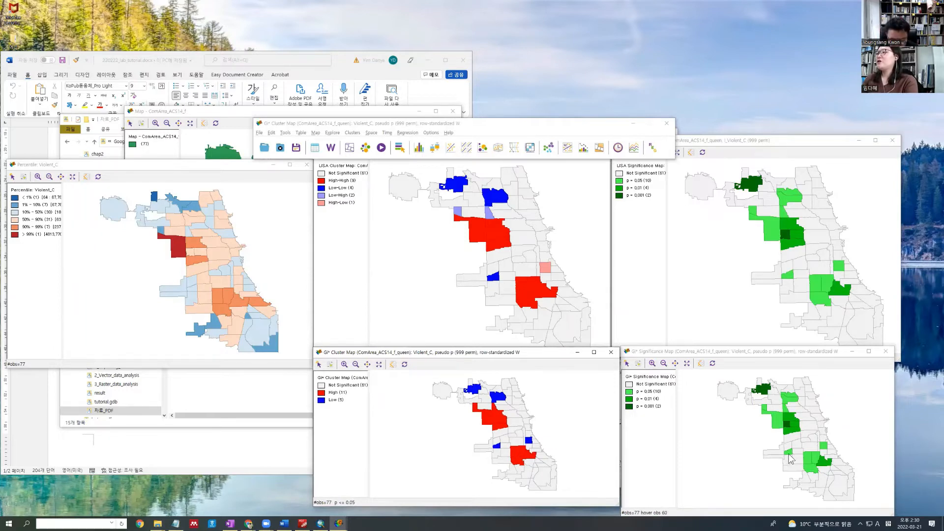
Select the narrow p = 0.05 area north of the central cluster in the G* significance map to compare it across the linked maps.
click(789, 410)
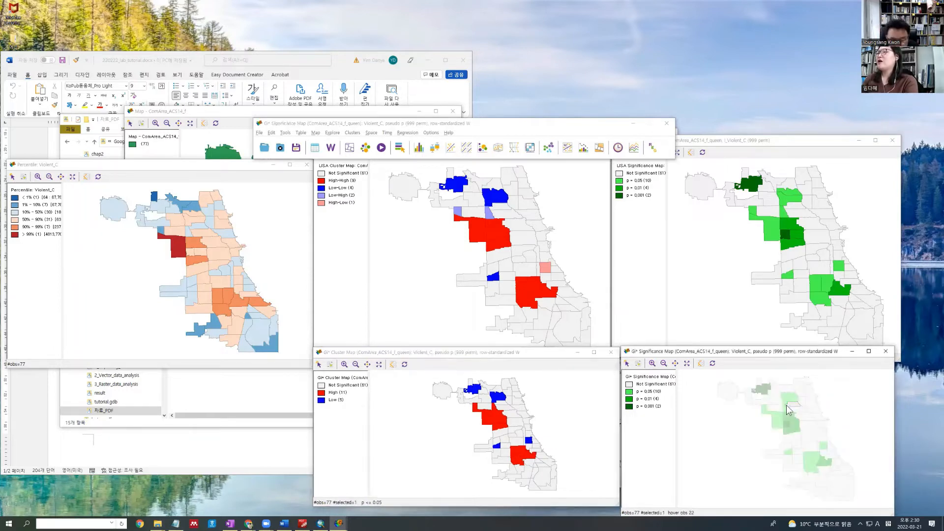
click(786, 409)
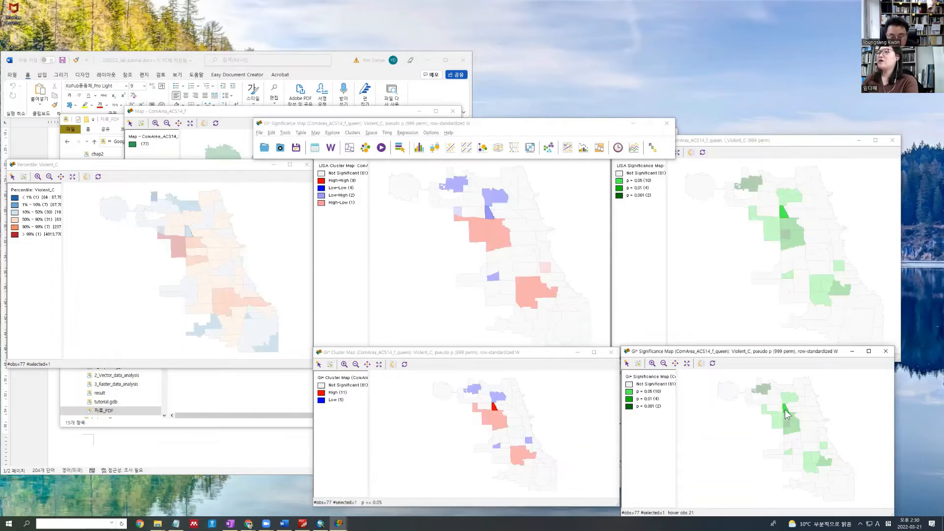
Select the narrow Low-High area in the LISA cluster map, compare it across the linked maps, and clear the selection.
click(409, 211)
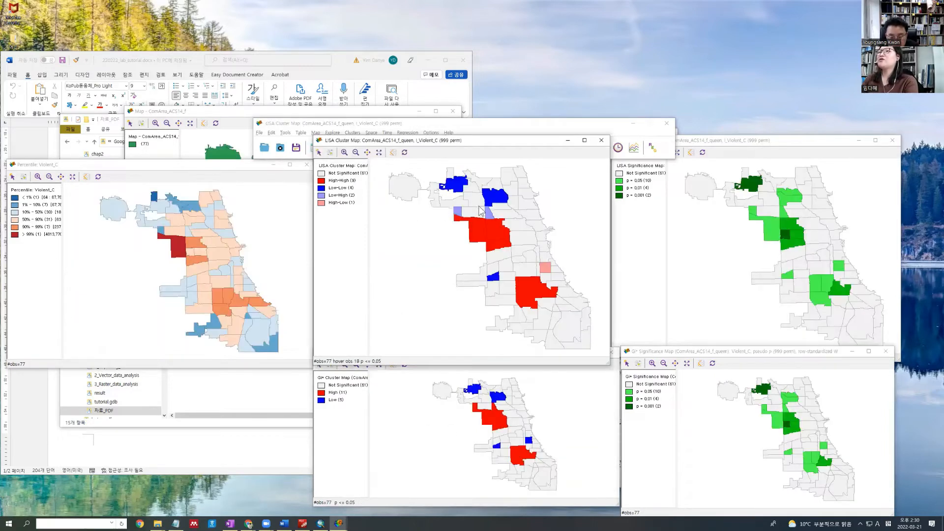
click(488, 212)
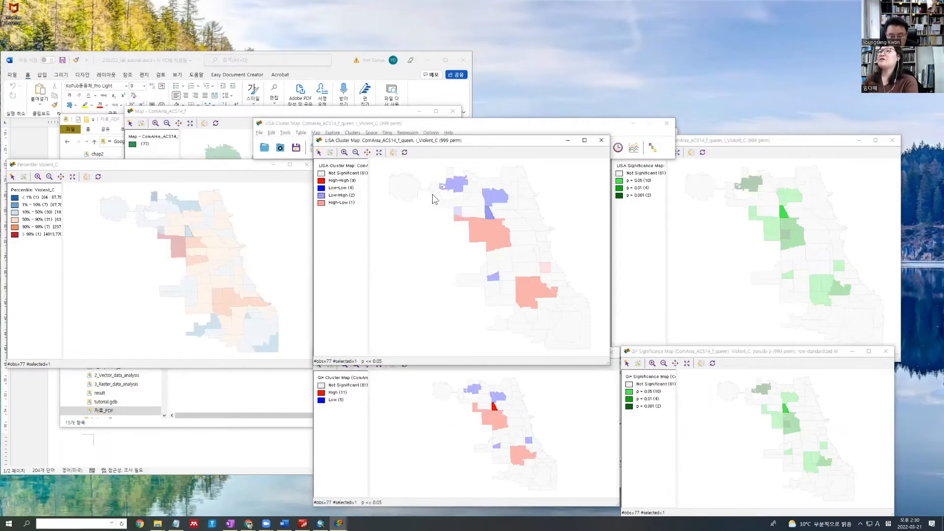
click(424, 264)
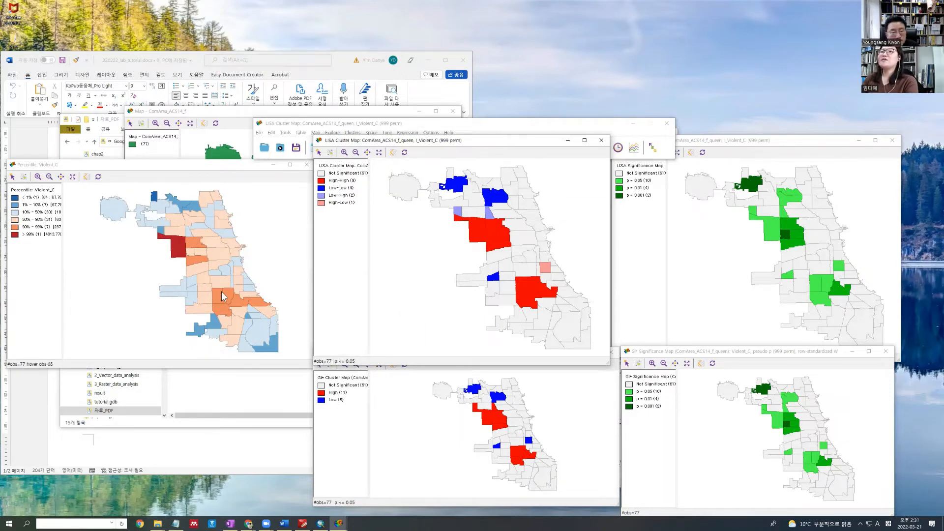
click(241, 288)
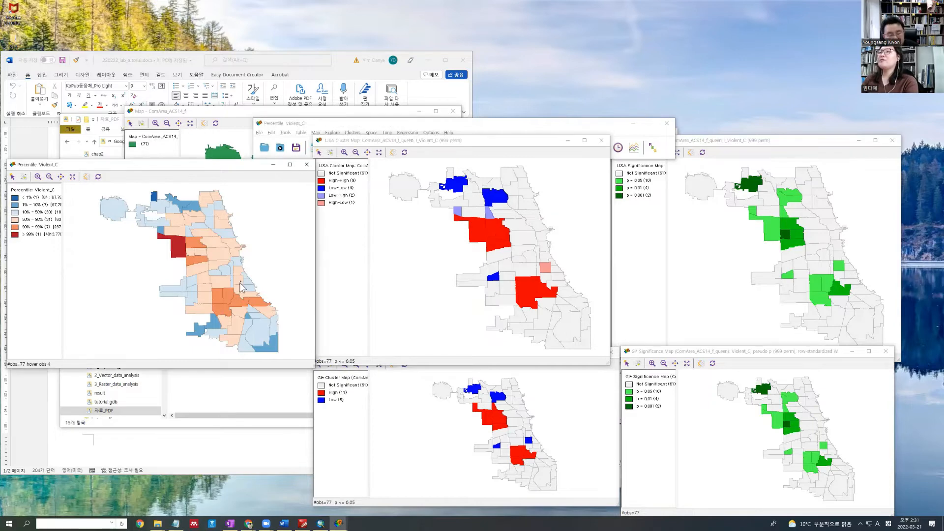
click(530, 442)
click(390, 313)
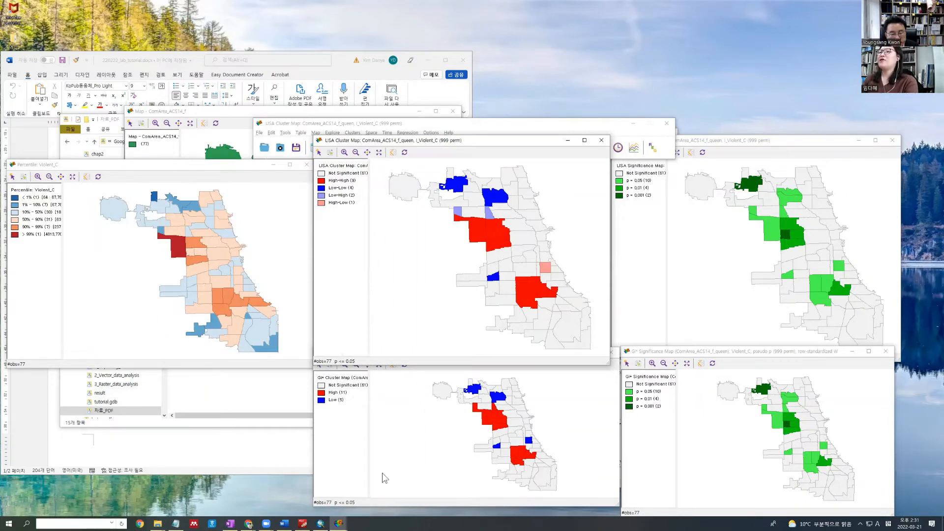
Bring up the Moran's I scatter plot of Violent_C and close it along with both G* maps.
click(343, 525)
click(330, 495)
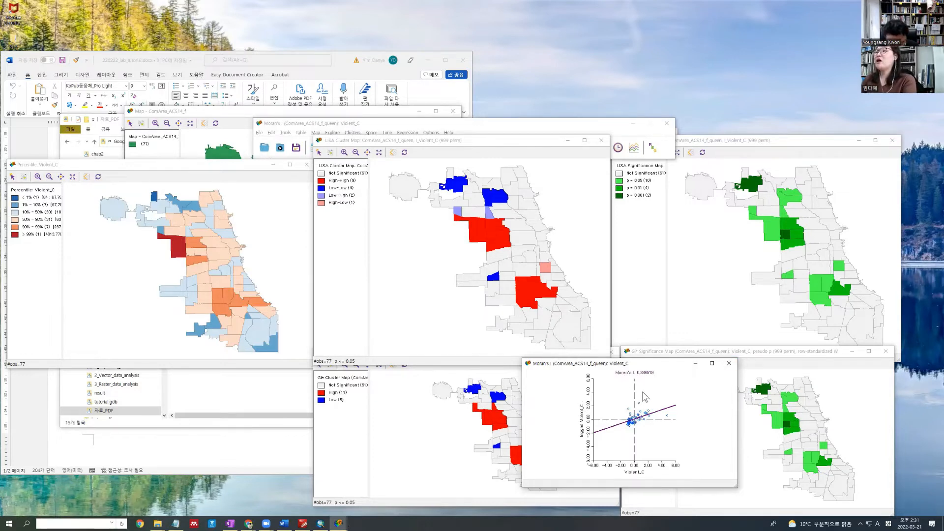
click(432, 274)
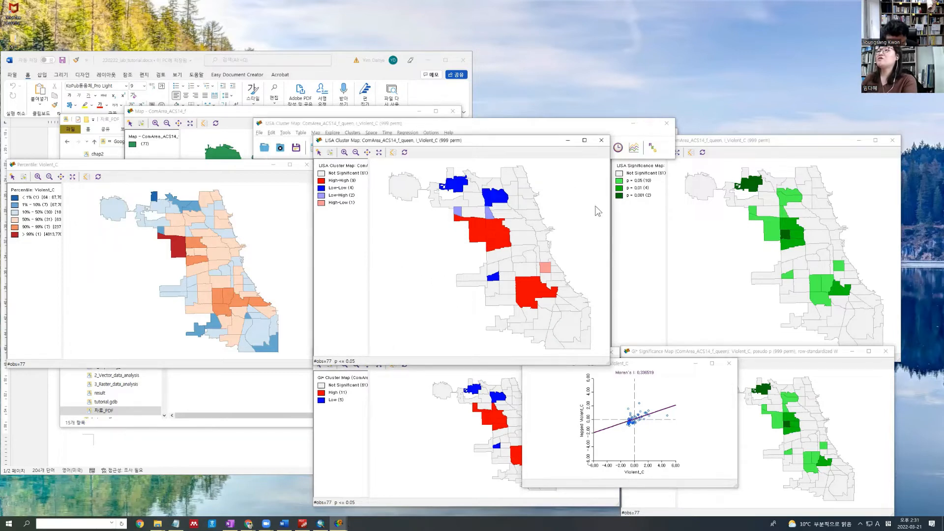
click(729, 364)
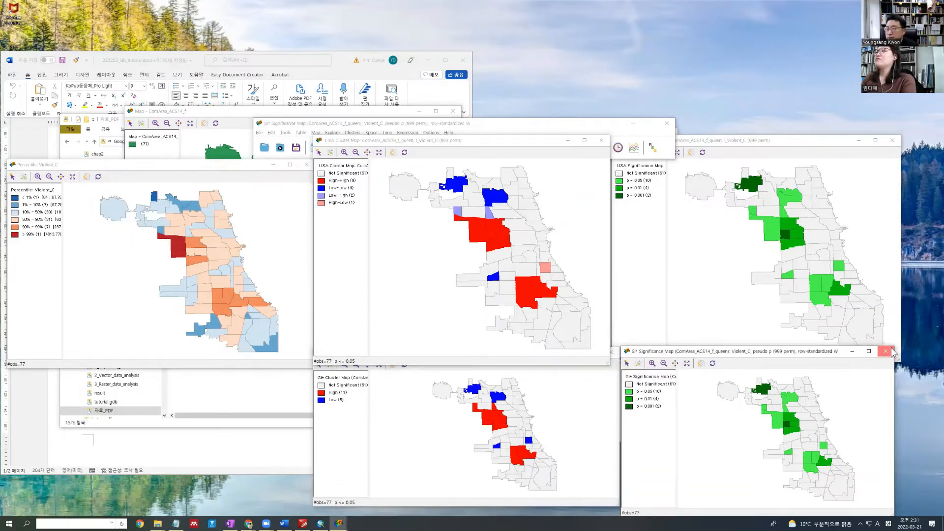
click(885, 350)
click(615, 354)
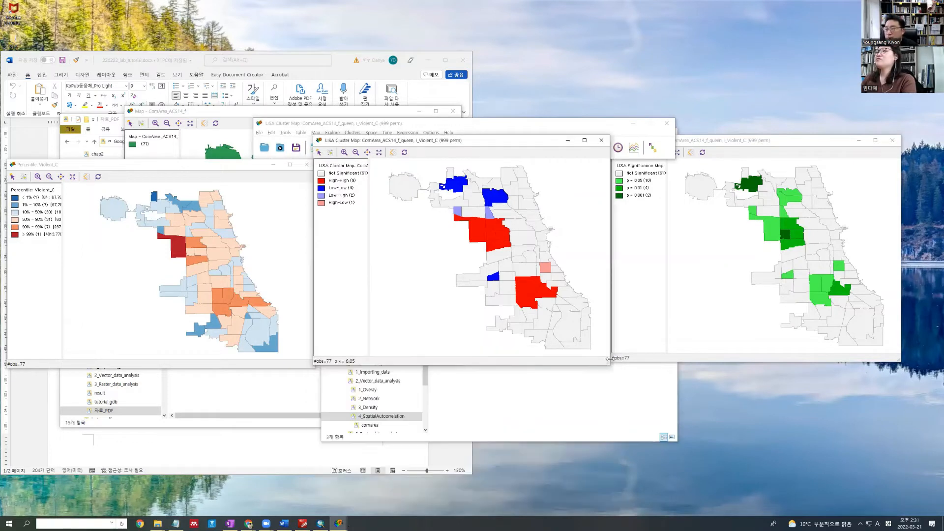
Shrink the LISA cluster map slightly and move the main GeoDa toolbar window up clear of the LISA maps.
drag(610, 365, 609, 364)
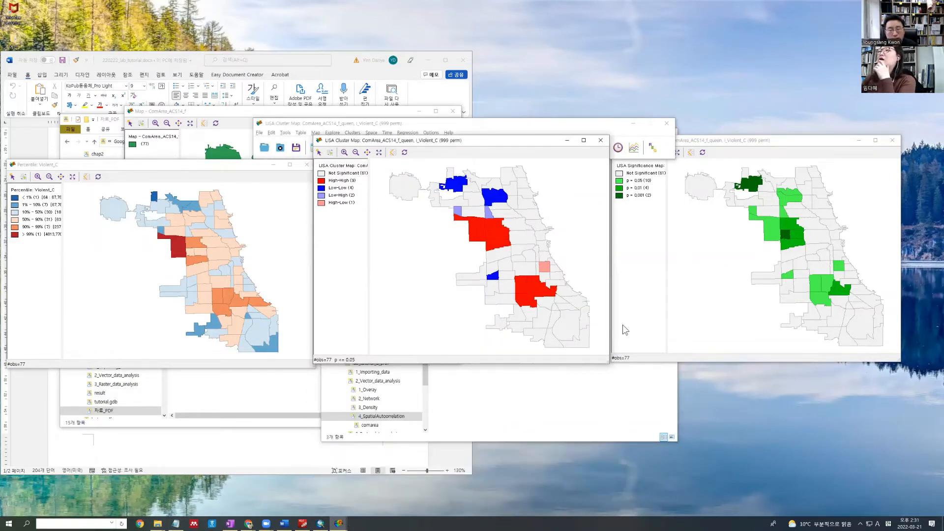
click(576, 123)
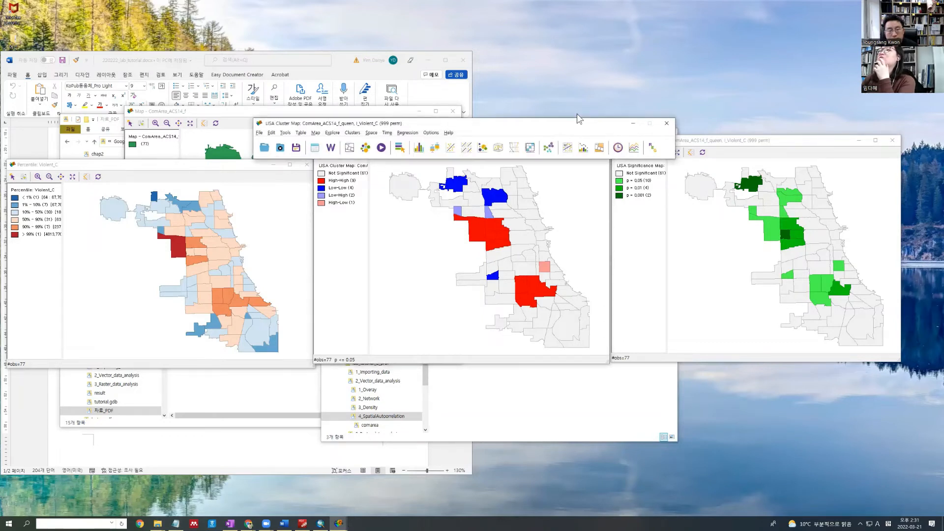
drag(577, 122, 637, 97)
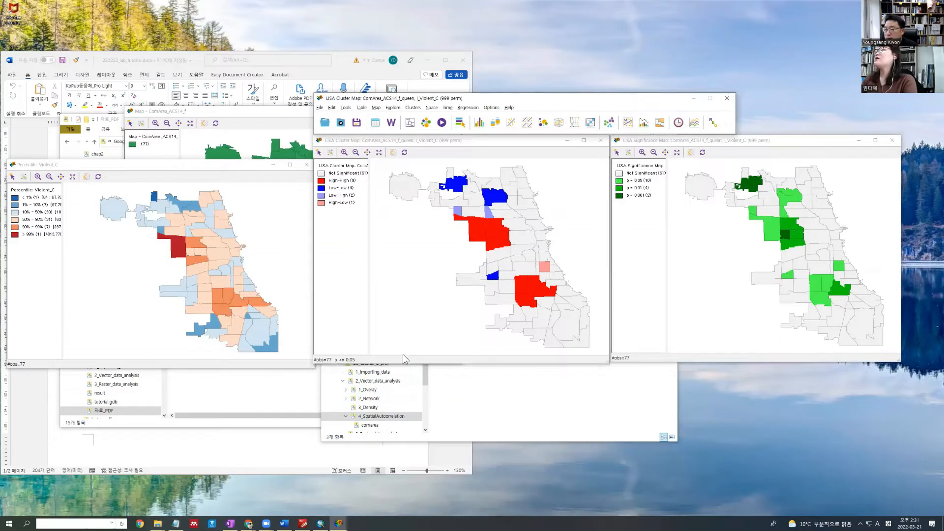
click(409, 329)
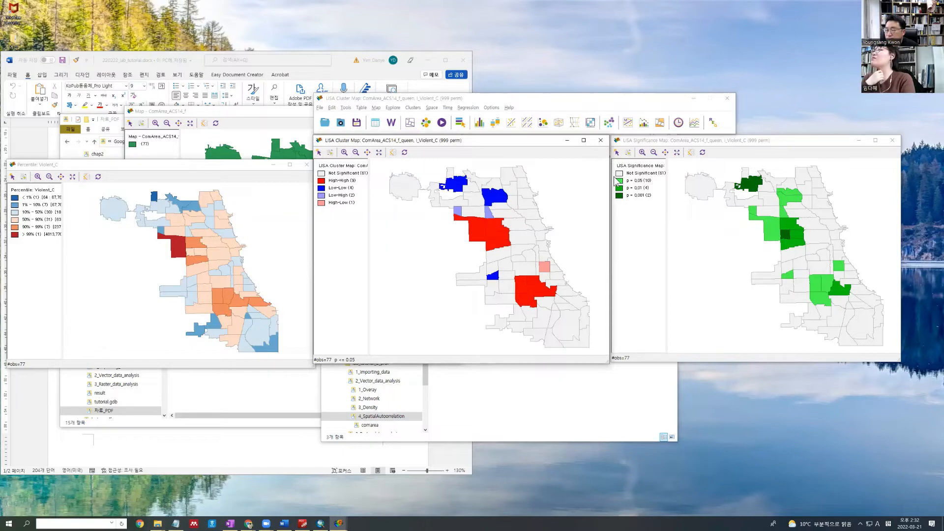
Move the LISA significance map directly below the LISA cluster map, widen it to match, and close it.
click(833, 140)
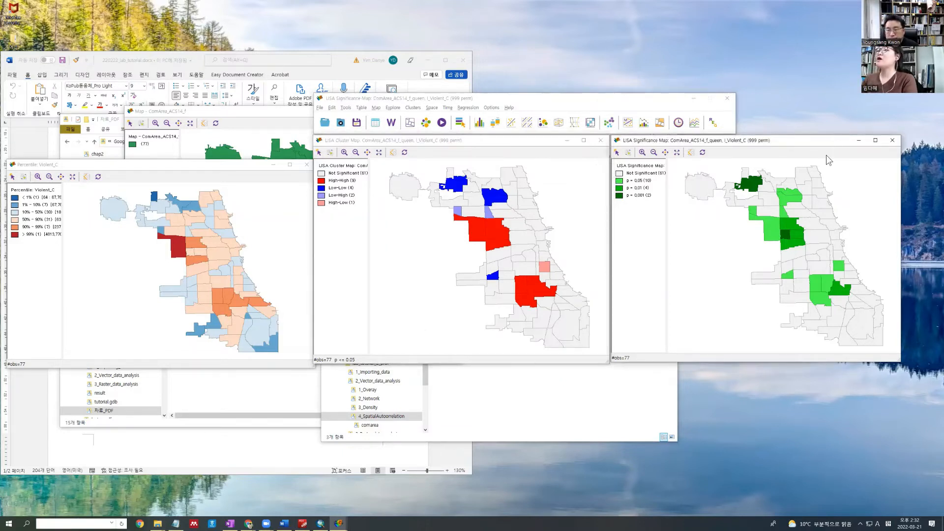
drag(828, 141, 530, 371)
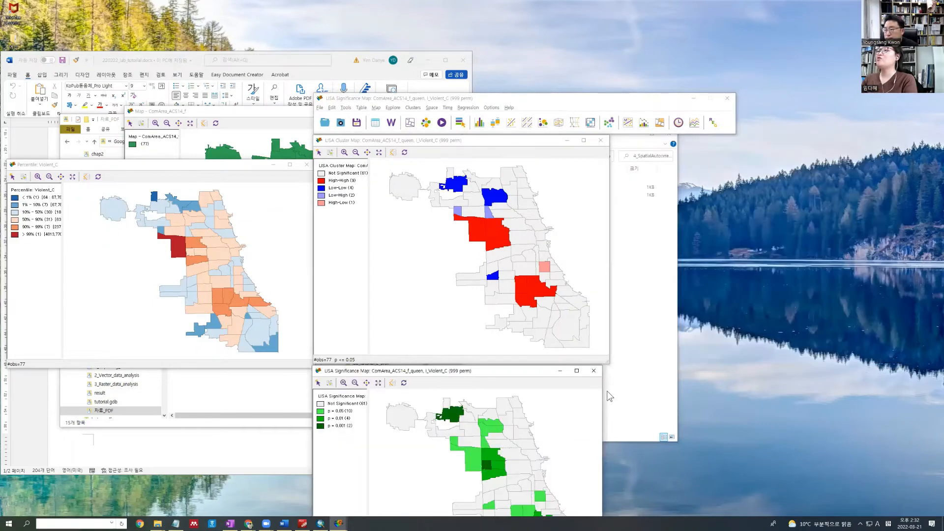
drag(602, 388, 612, 382)
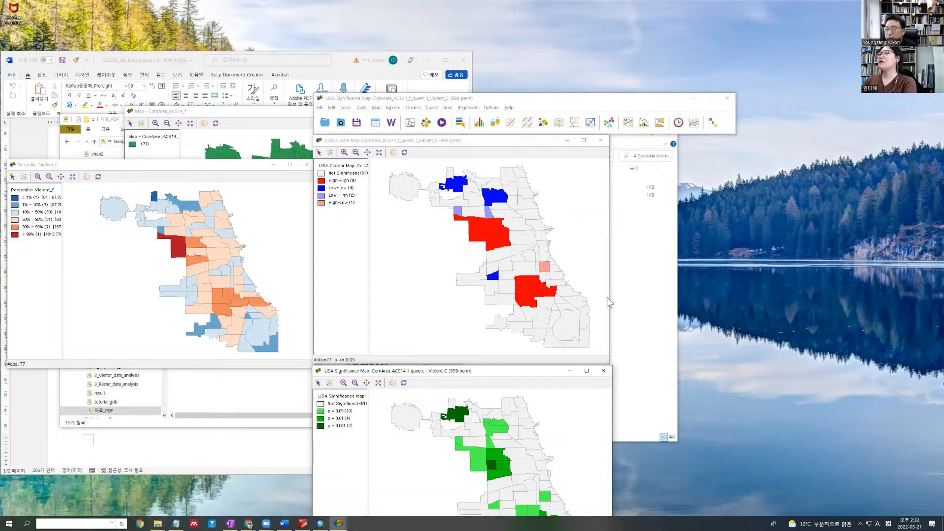
click(610, 371)
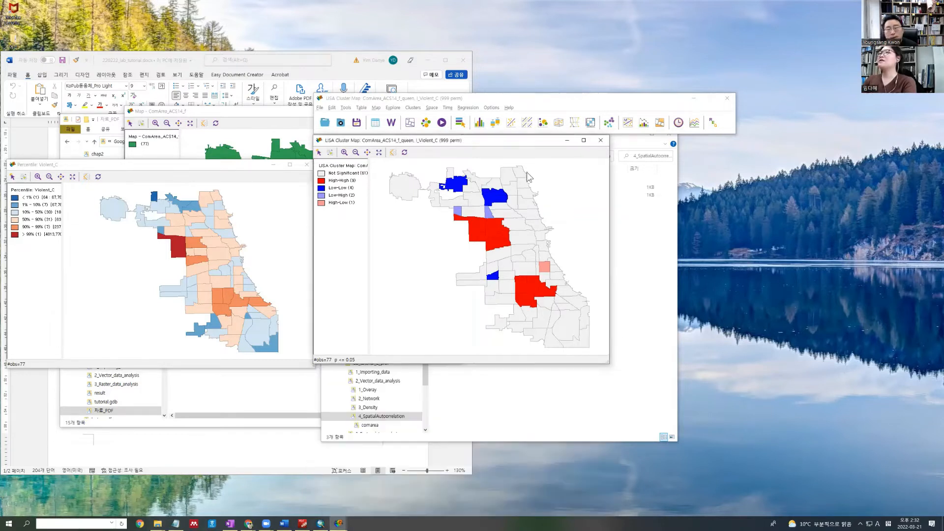
click(458, 108)
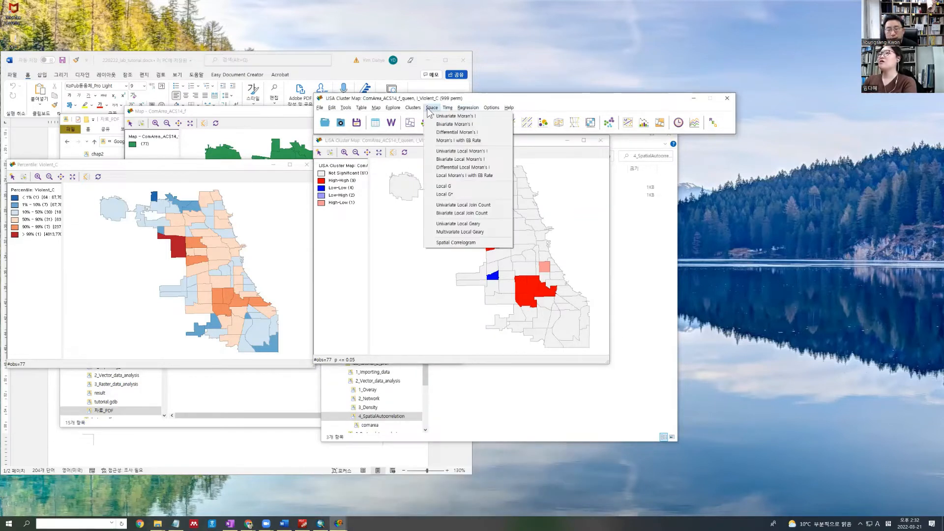
mouse_move(419, 108)
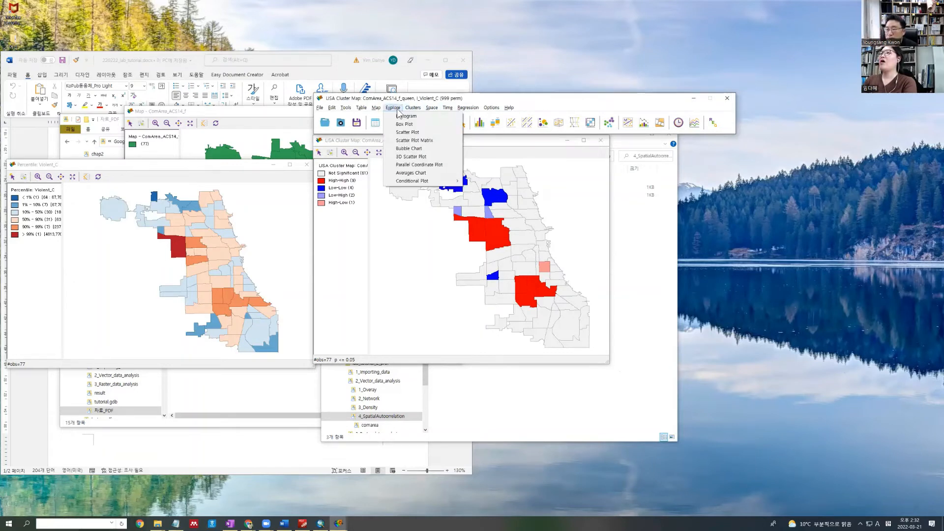
mouse_move(492, 108)
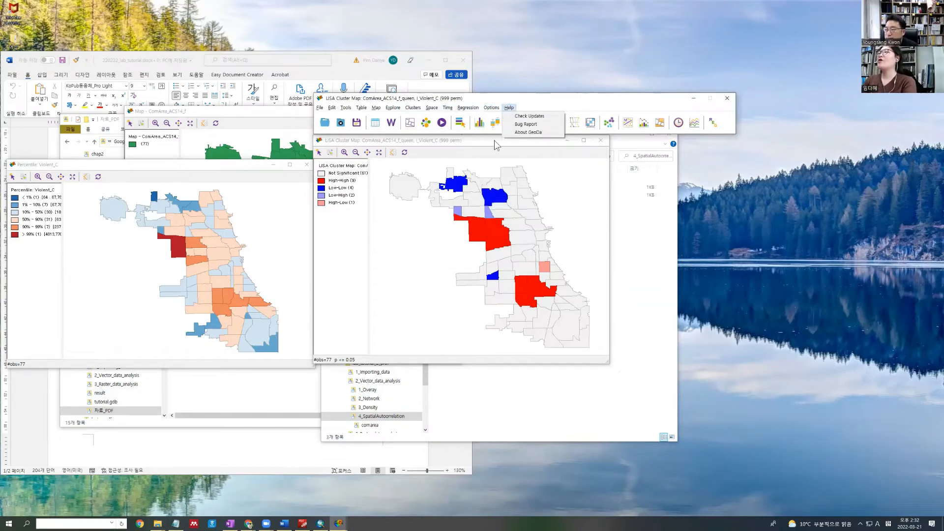
click(456, 225)
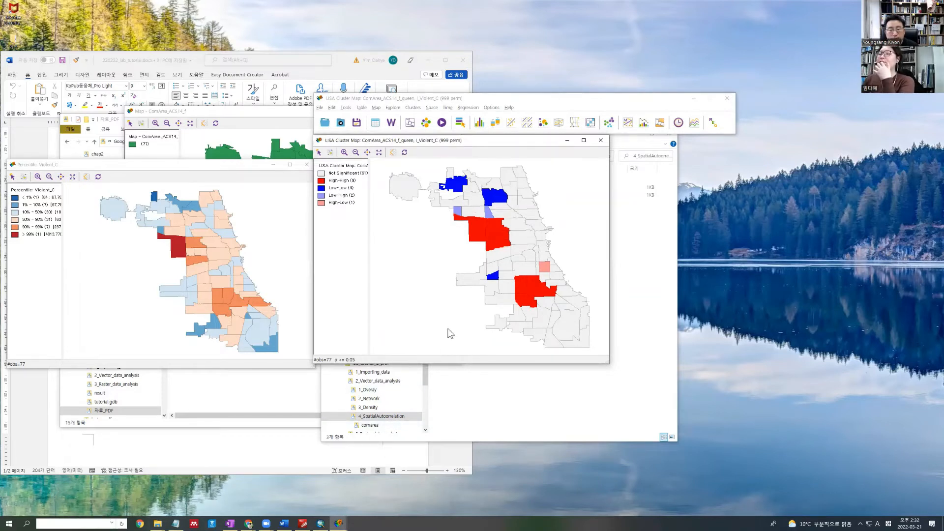
Switch to ArcMap to look at the tutorial map and toolbox, and return to the LISA cluster map in GeoDa.
click(320, 524)
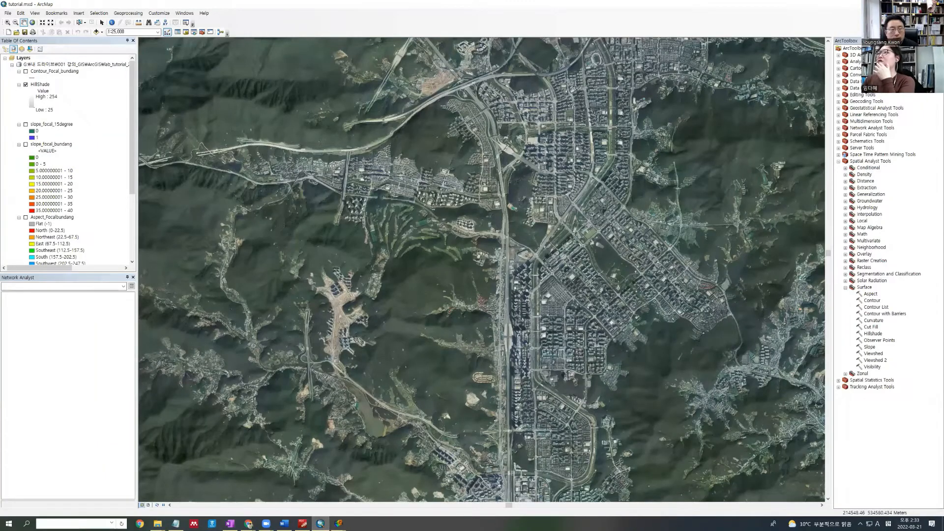
click(902, 4)
click(520, 239)
click(565, 233)
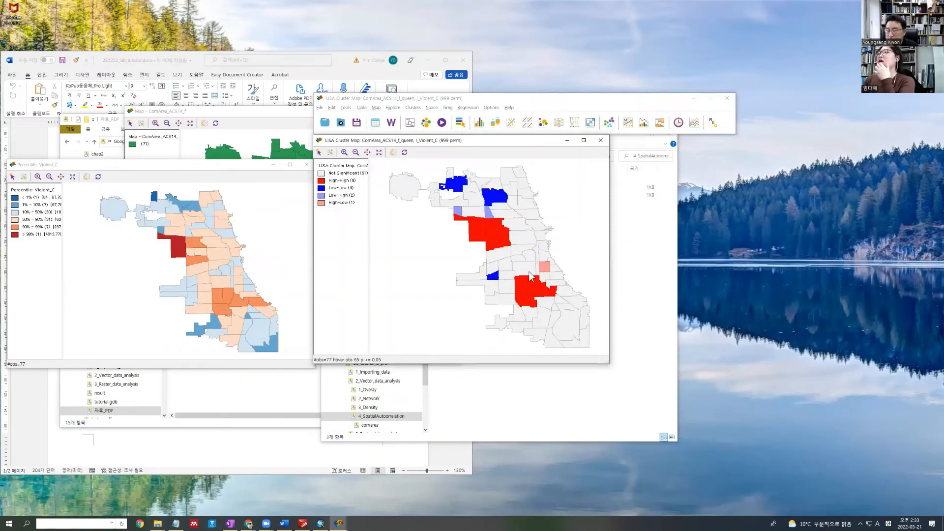
Switch to Chrome and search Google for "geoda kernal density" in a separate browser window.
click(251, 523)
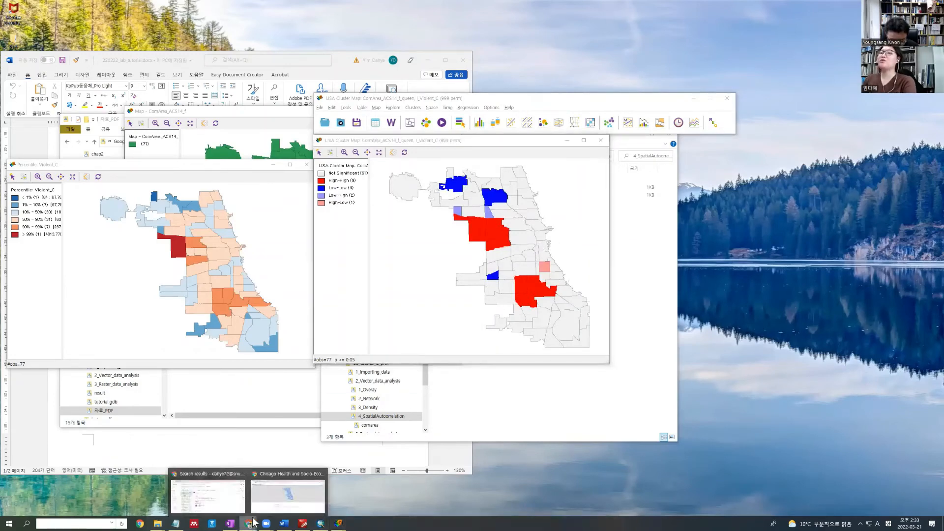
click(207, 497)
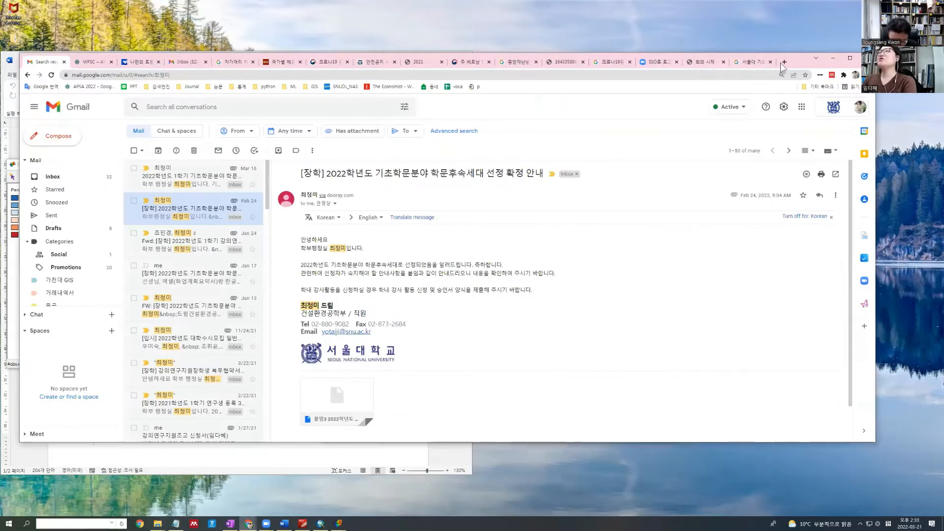
click(782, 64)
drag(753, 62, 760, 119)
click(830, 58)
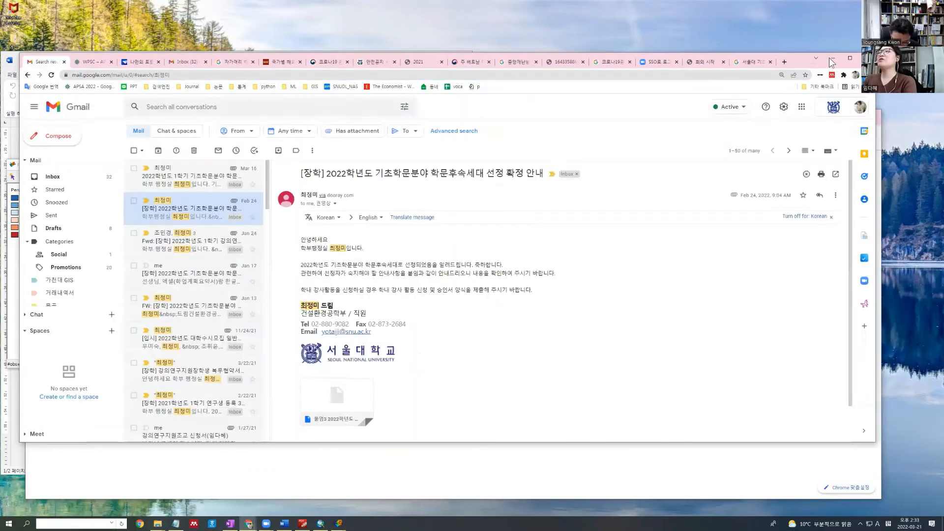
text(geoda )
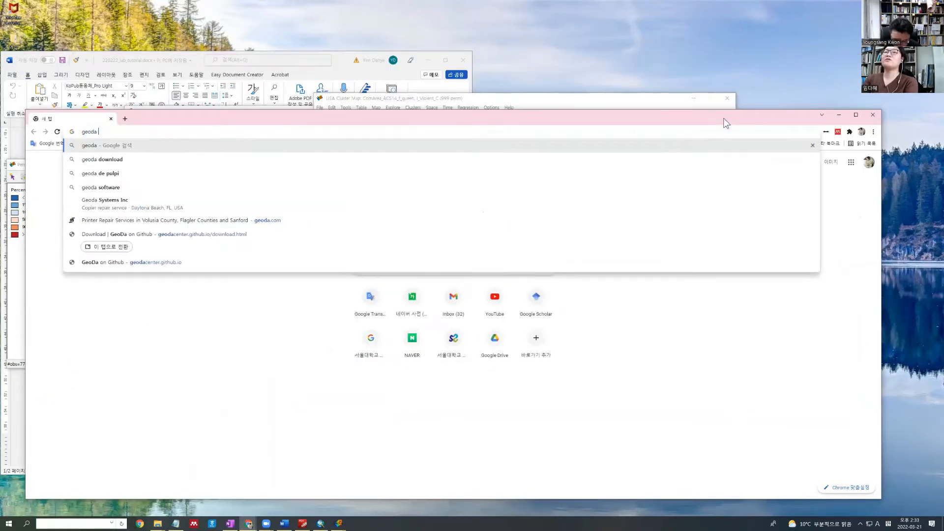
text(kernal)
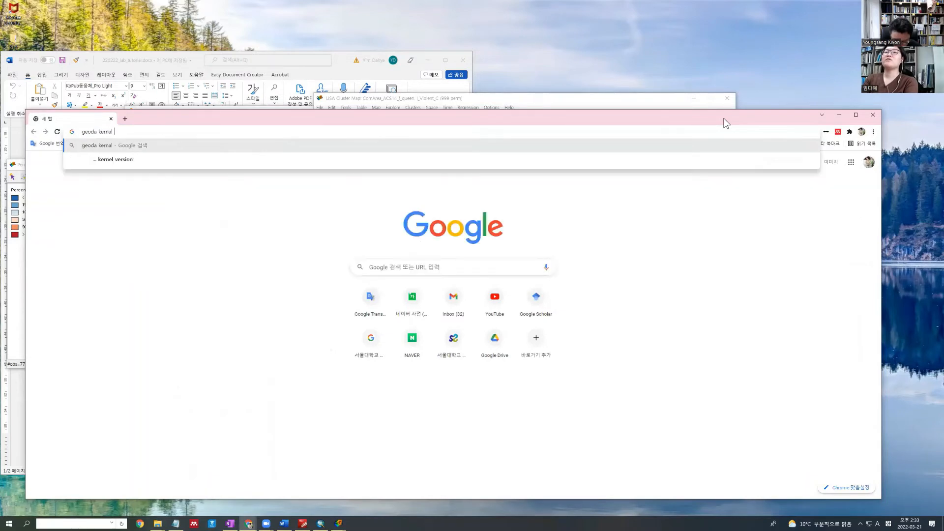
text( density)
key(Return)
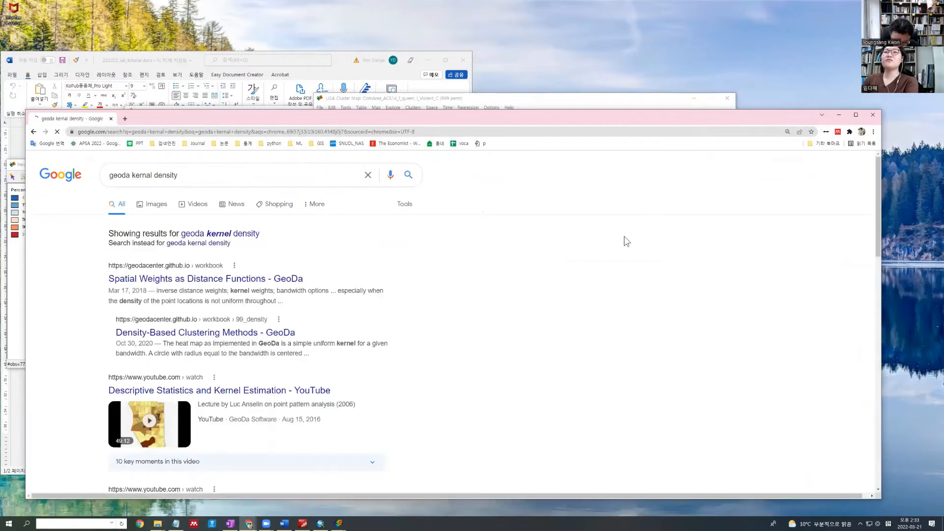
Scan the search results for GeoDa kernel density material and minimize the browser window.
scroll(511, 260, down, 1)
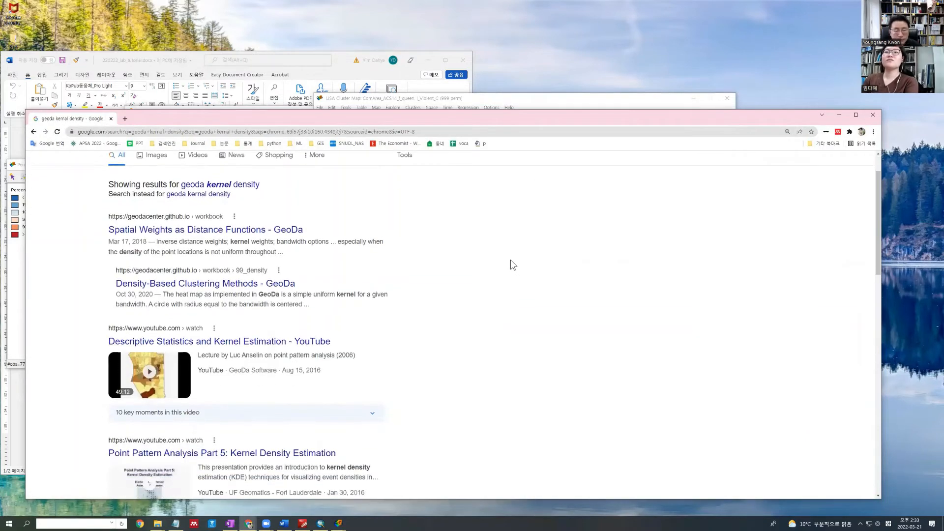
scroll(511, 260, down, 1)
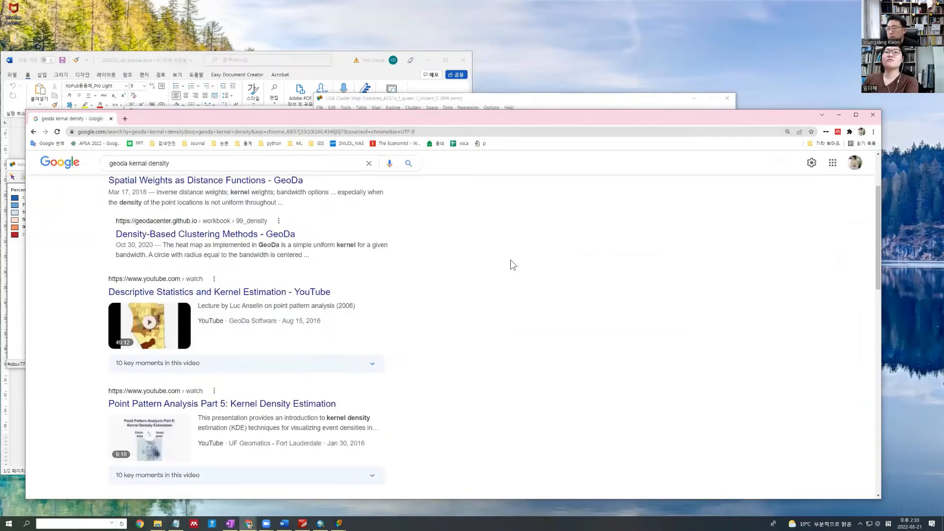
click(822, 115)
click(542, 277)
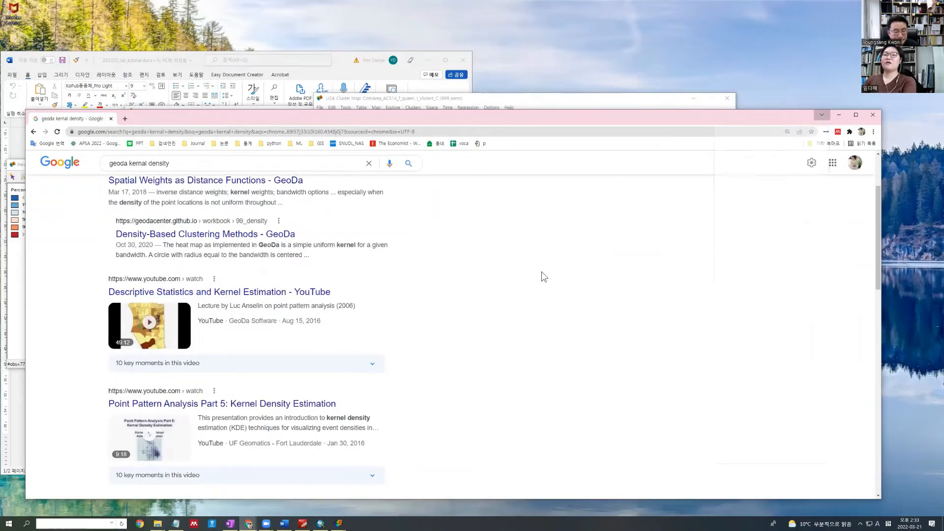
click(837, 118)
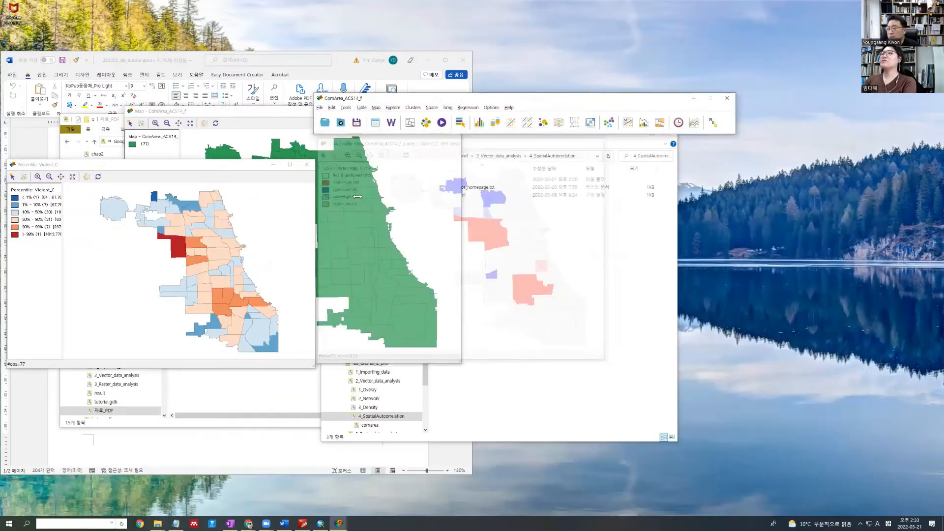
Close the remaining GeoDa map windows and bring the 4_SpatialAutocorrelation folder window to the front.
click(308, 165)
click(354, 170)
click(454, 112)
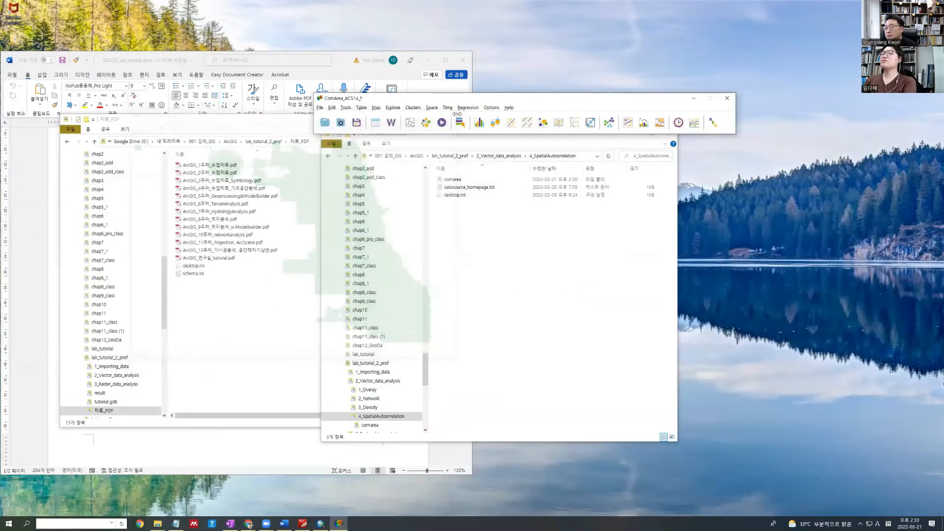
click(500, 217)
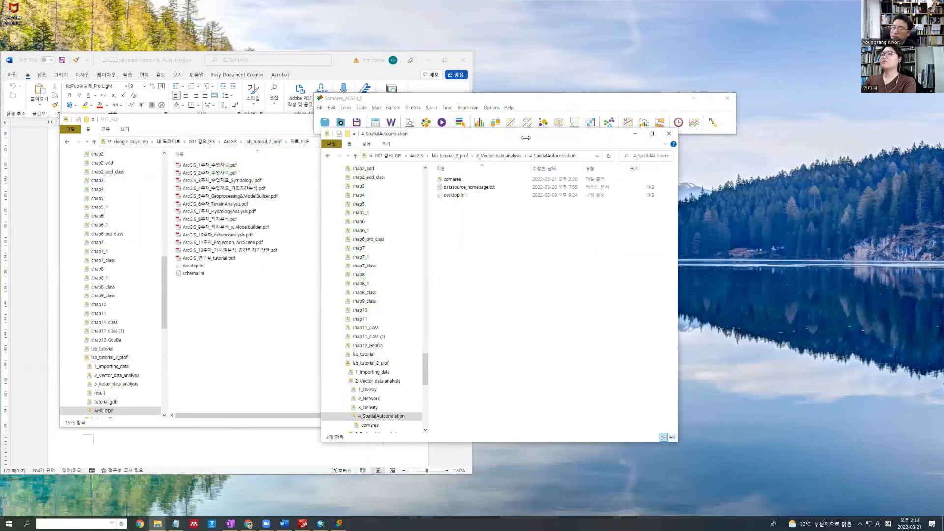
Move the folder window aside, switch to ArcMap, collapse the Surface toolset and expand the Density toolset of Spatial Analyst Tools.
drag(526, 138, 411, 175)
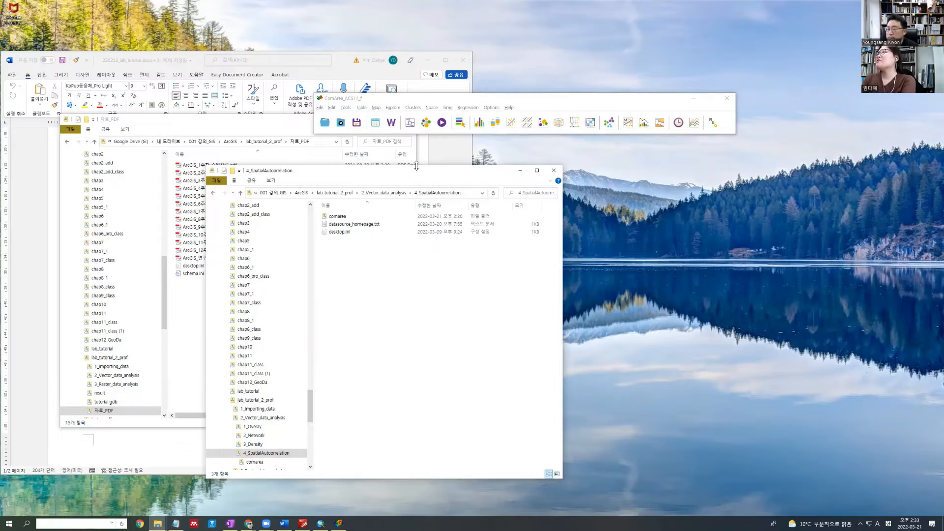
click(320, 524)
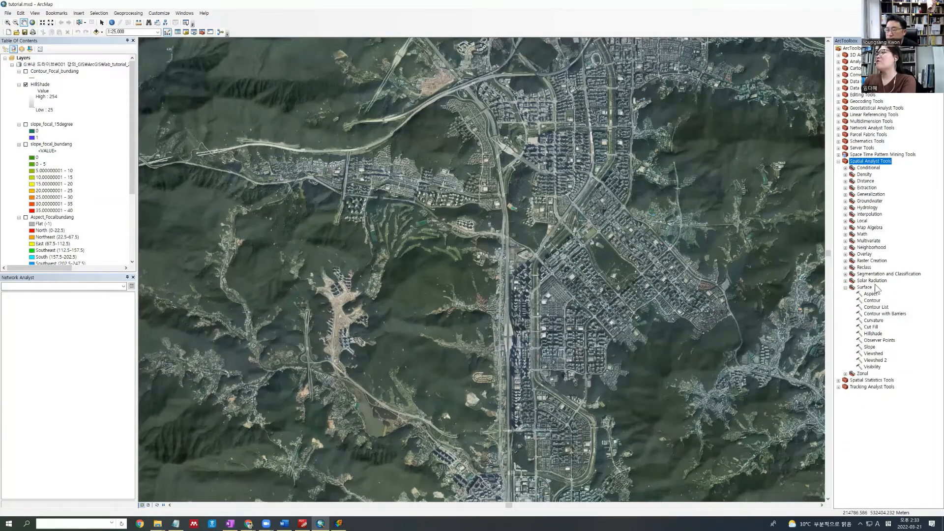
click(866, 288)
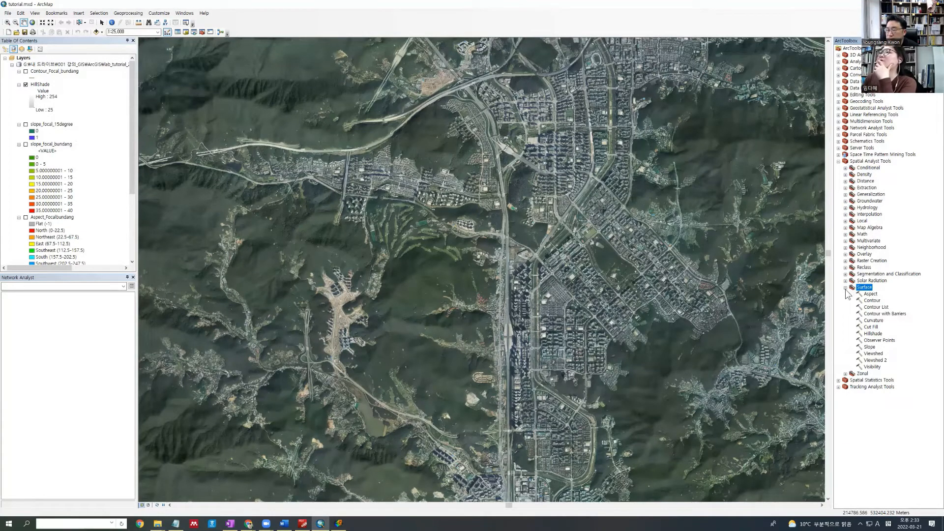
click(846, 288)
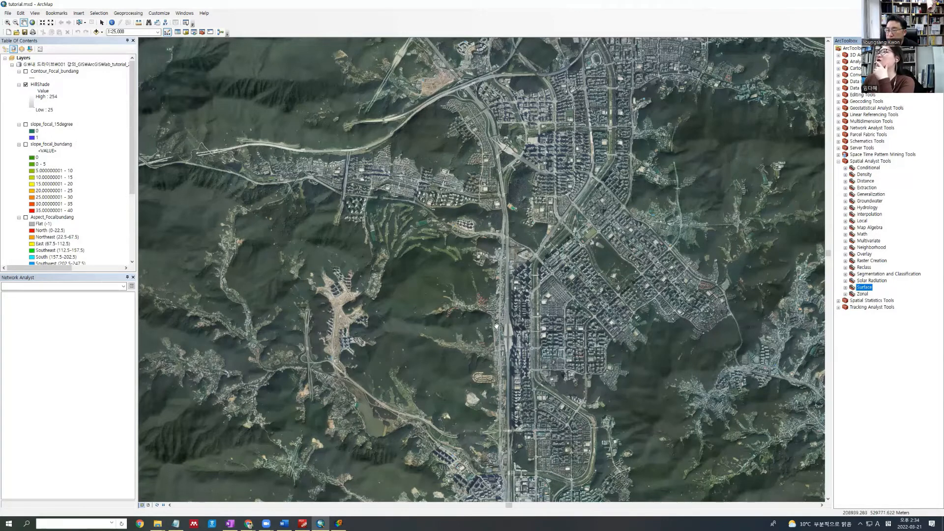
click(846, 175)
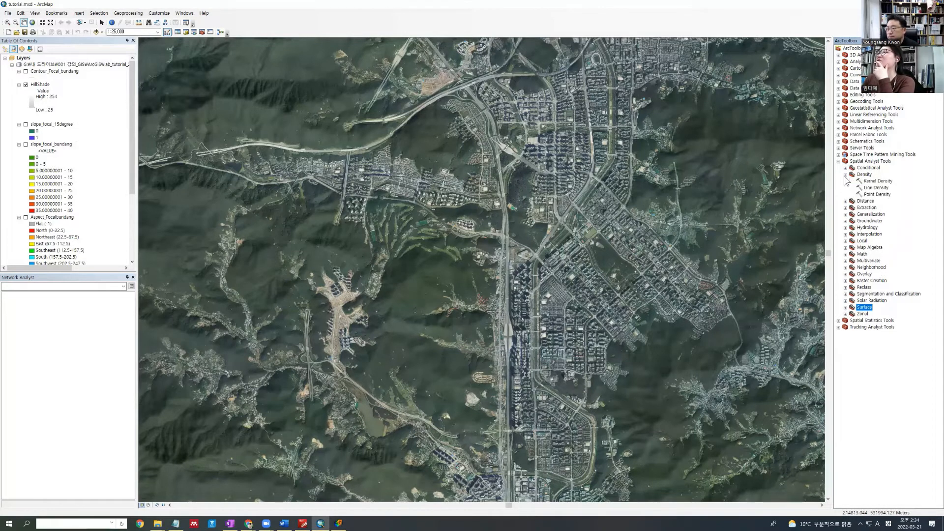
Open the Point Density tool to look at its parameters and close it without running it.
click(875, 195)
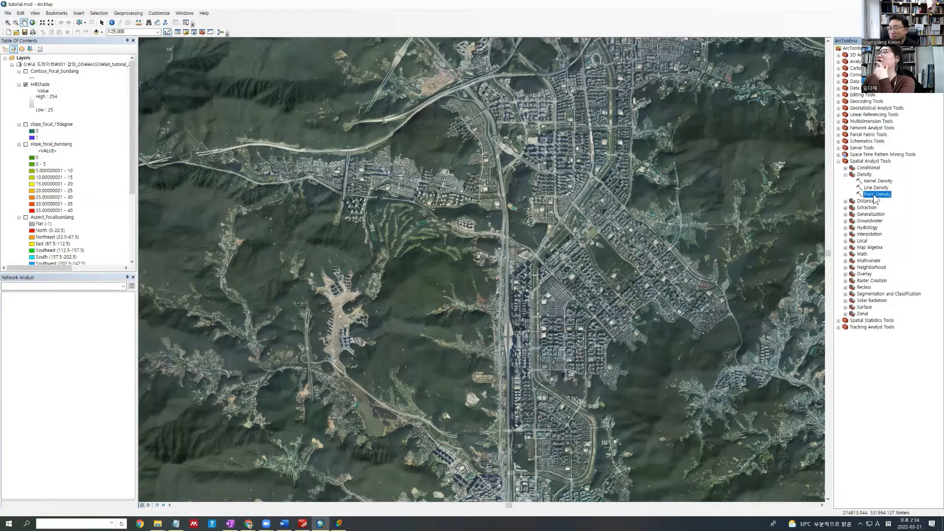
double_click(873, 195)
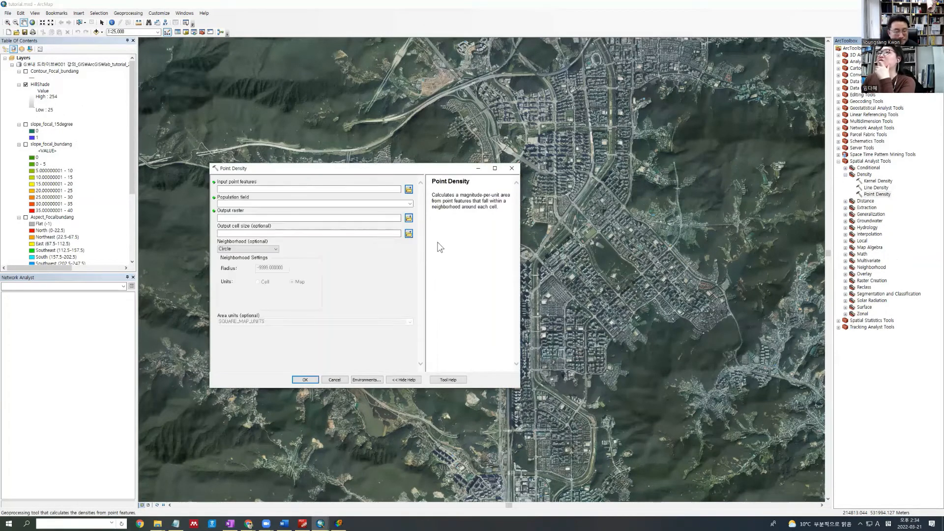
click(512, 170)
Review the Kernel Density tool's method, output values, area units and search radius options, and close it without running it.
click(878, 181)
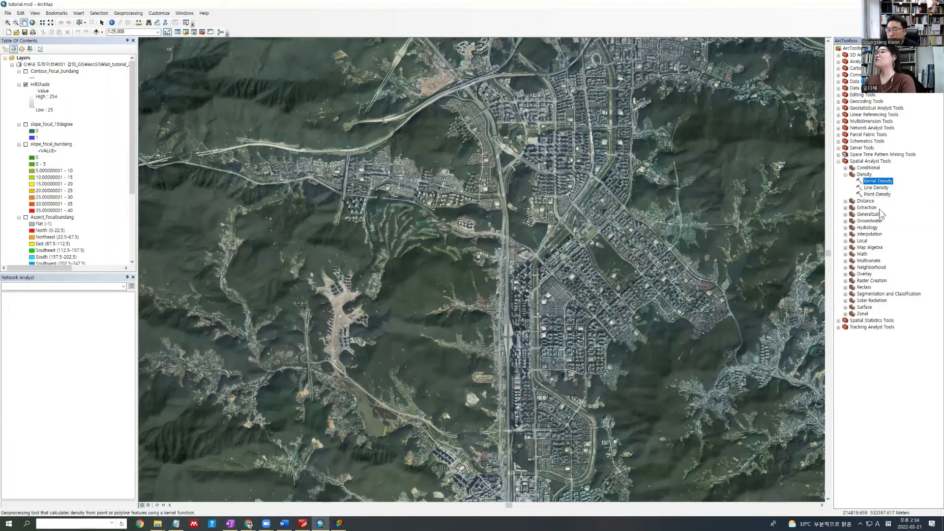
double_click(880, 181)
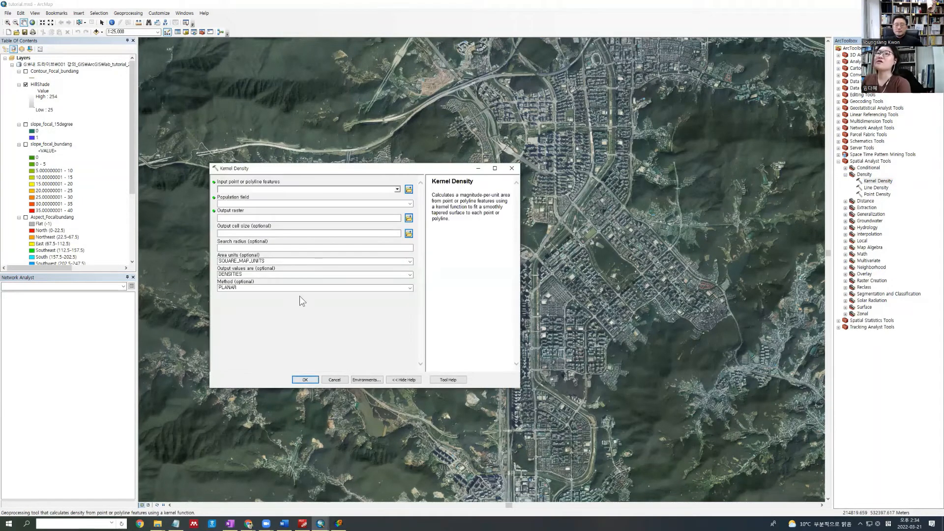
click(305, 283)
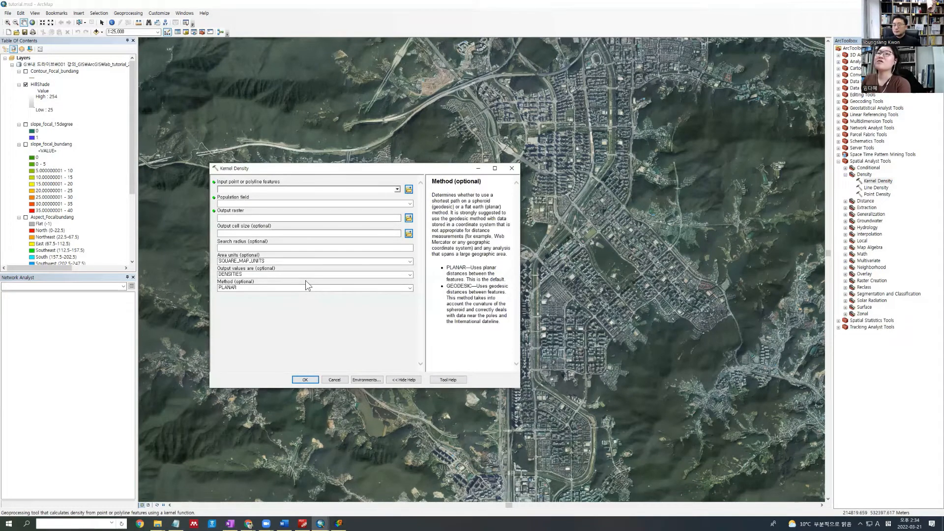
click(410, 288)
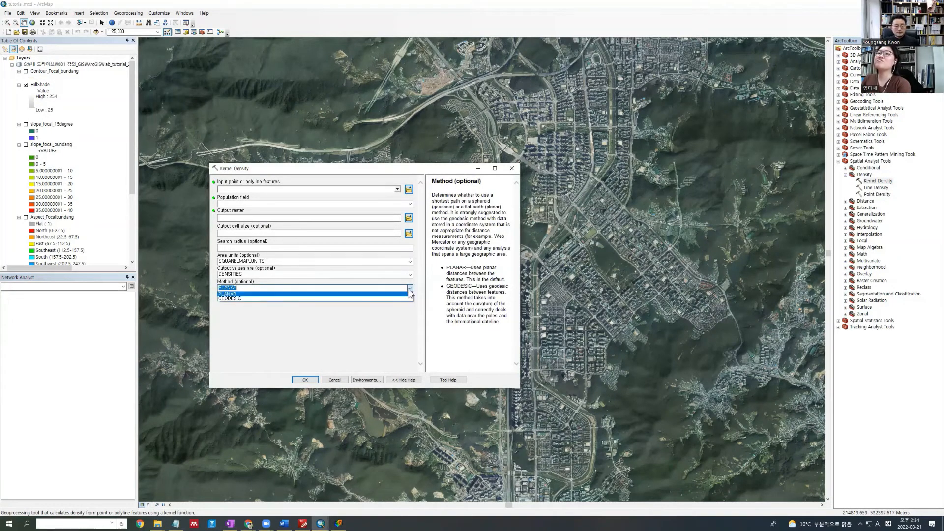
click(410, 292)
click(411, 274)
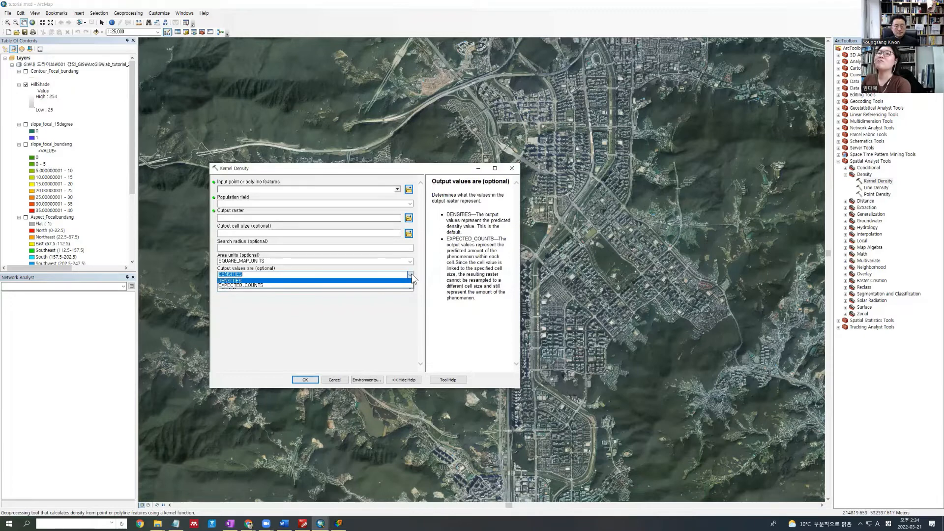
click(412, 279)
click(410, 261)
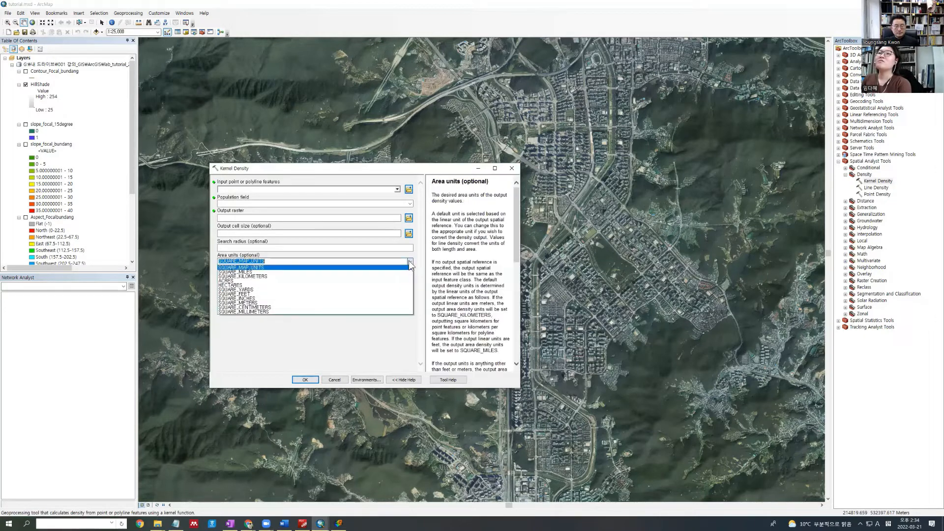
click(410, 263)
click(408, 249)
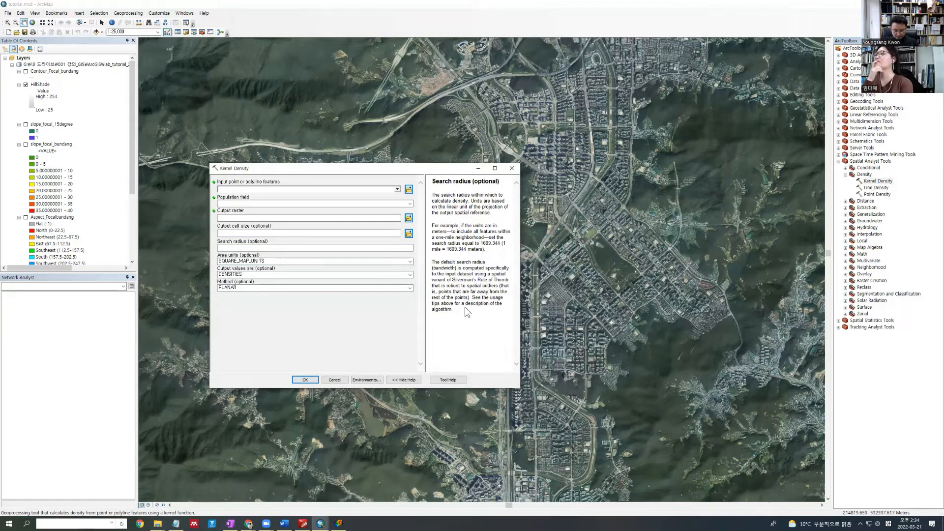
click(512, 168)
Collapse Spatial Analyst Tools, list the layers by drawing order and remove every layer from Contour_Focal_bundang through VworldSatellite.
drag(567, 188, 504, 232)
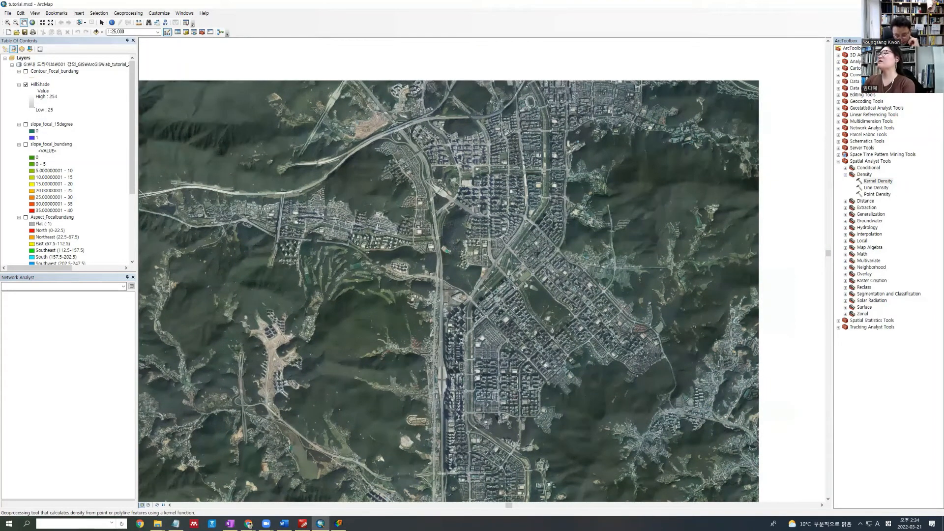
click(839, 162)
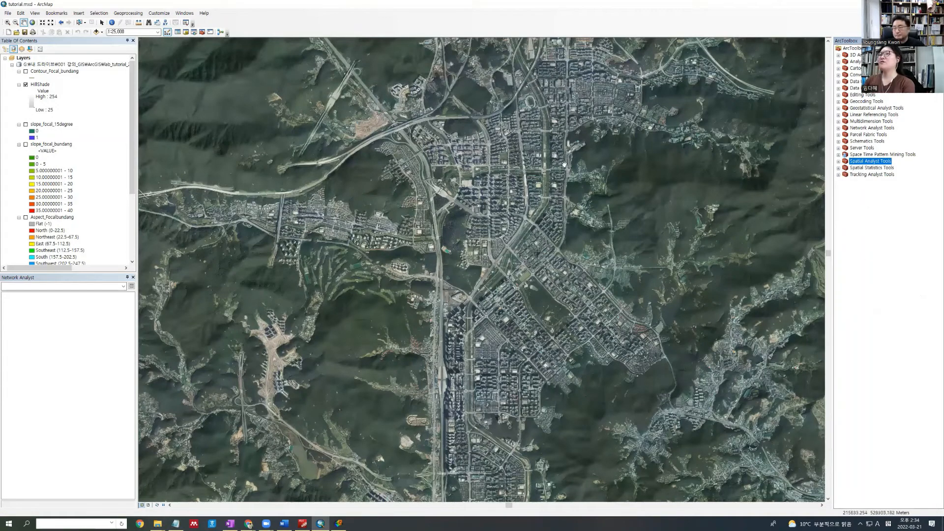
click(5, 48)
click(60, 66)
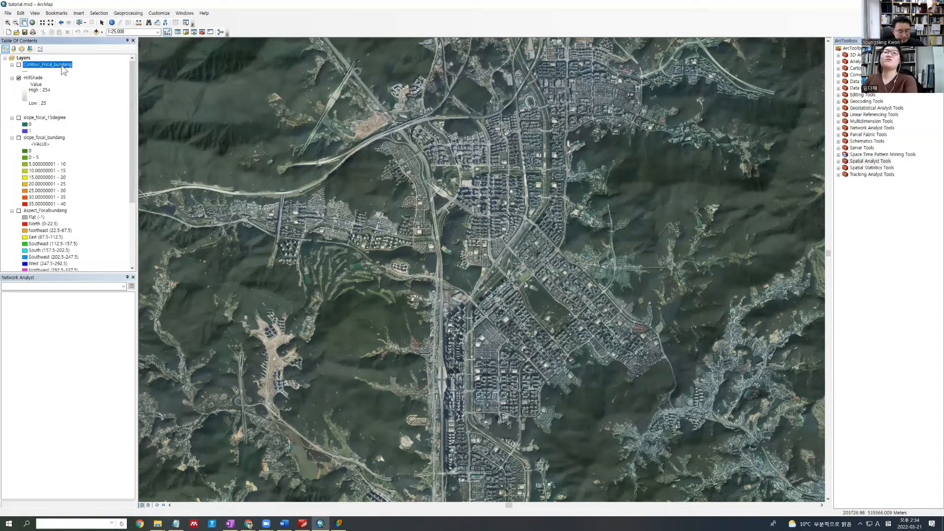
scroll(52, 188, down, 5)
shift+click(33, 238)
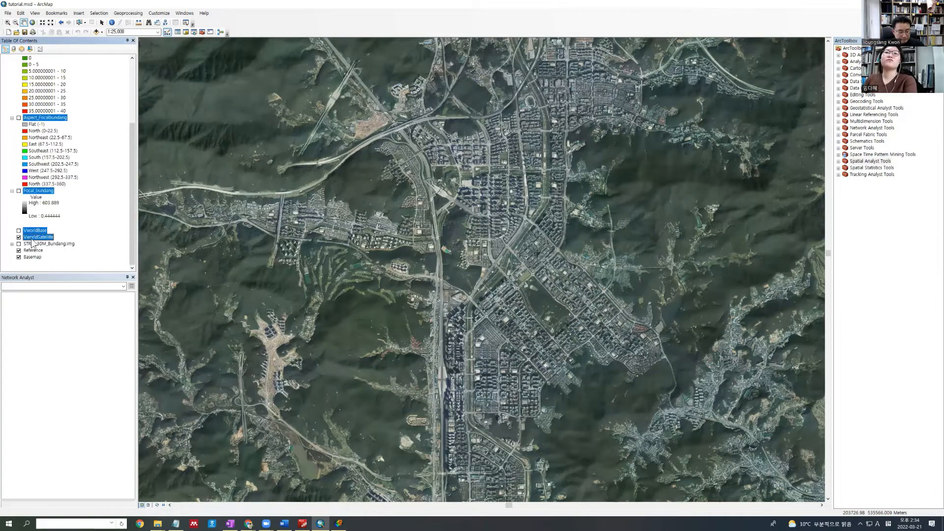
right_click(32, 238)
click(37, 251)
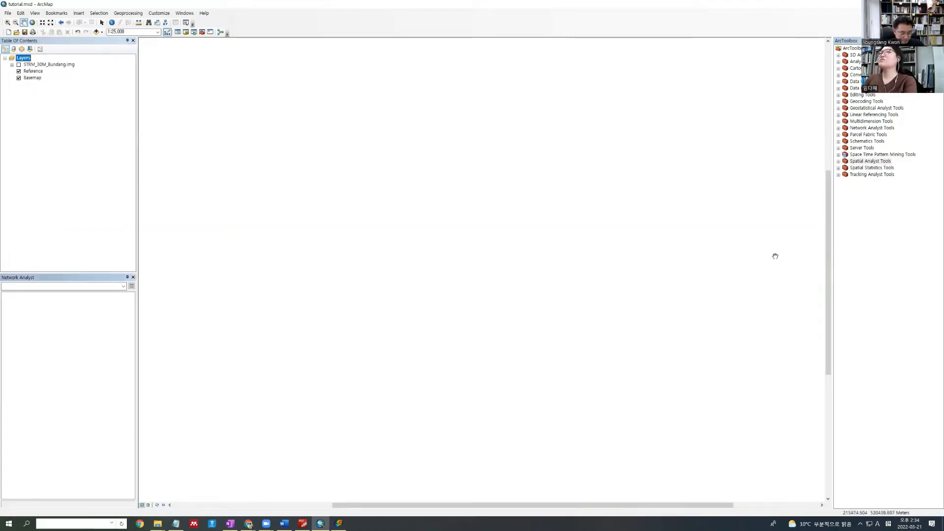
Dock the Catalog window beside ArcToolbox and expand 2_Vector_data_analysis down to the data folder of 2_Network.
click(186, 32)
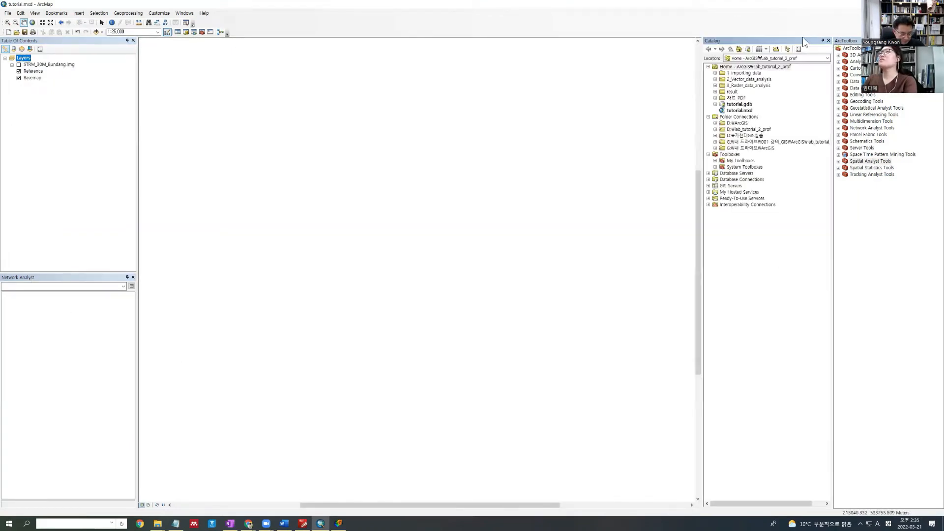
drag(793, 46, 933, 279)
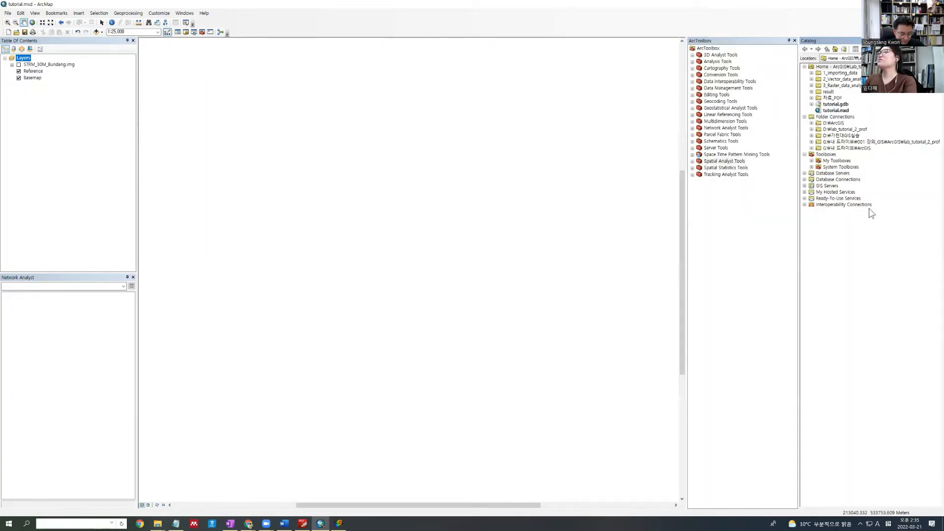
click(811, 79)
click(819, 91)
click(836, 98)
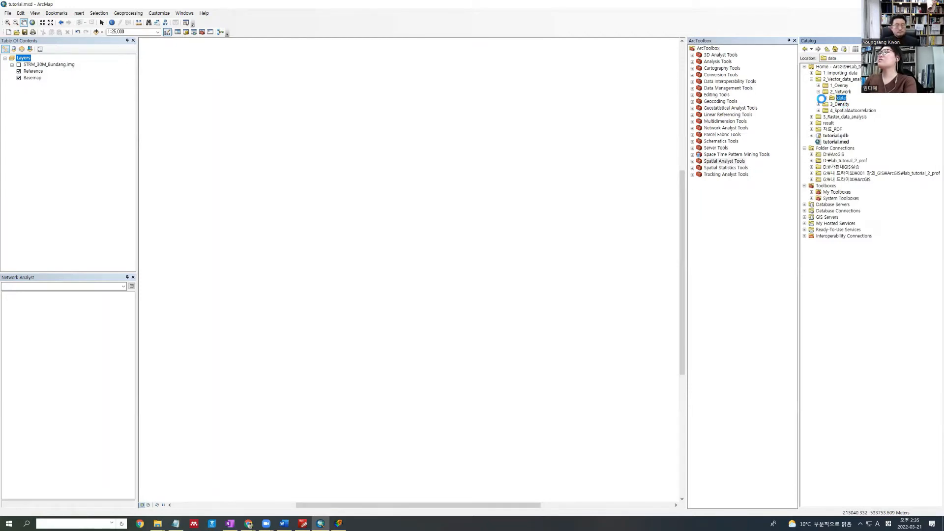
click(825, 98)
Add road.shp from the 2_Network data folder to the map and zoom to the road layer.
click(857, 141)
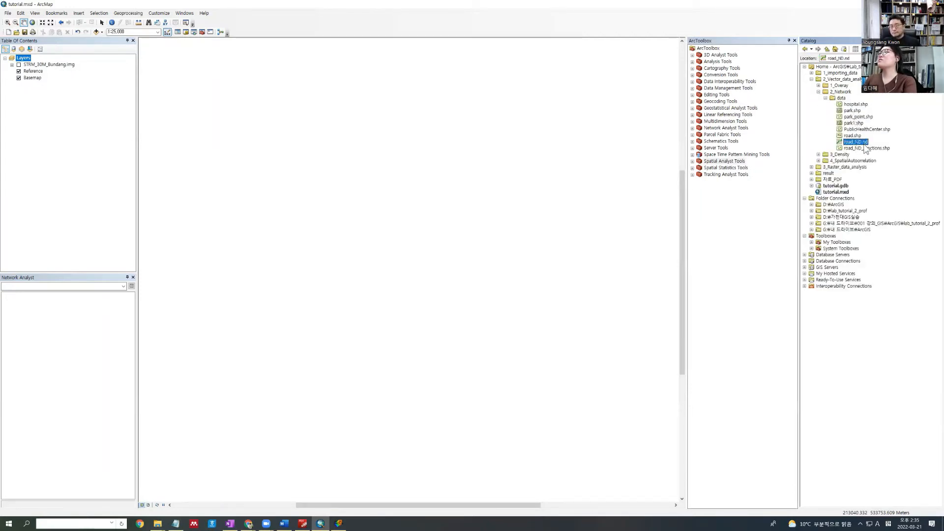
click(853, 136)
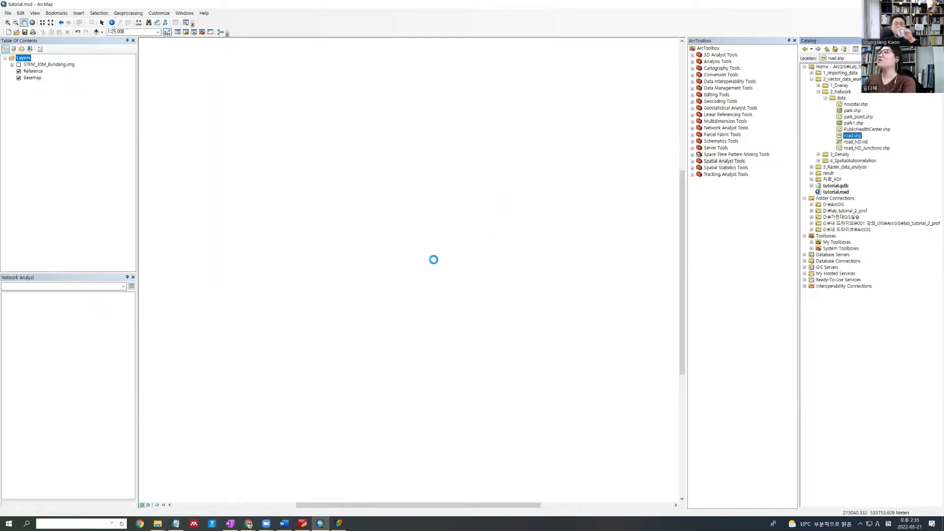
click(535, 323)
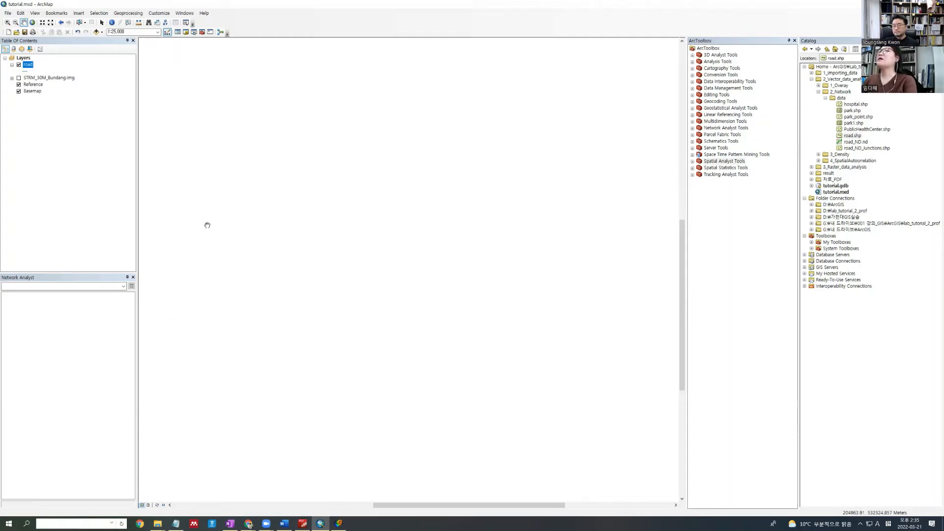
right_click(29, 67)
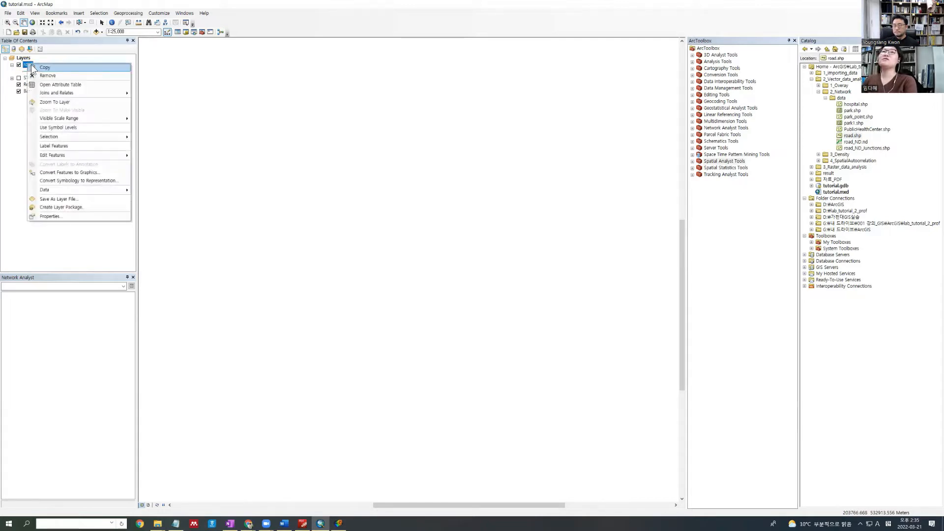
click(45, 102)
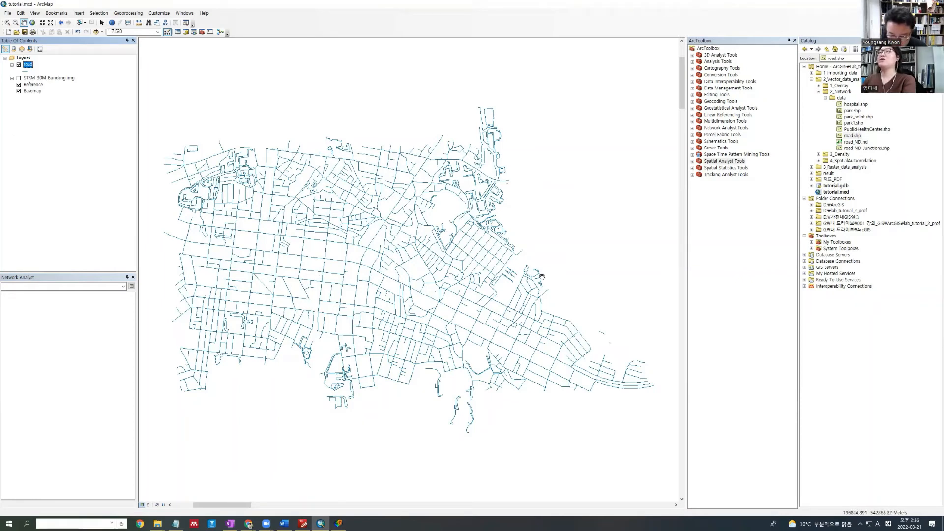
Check whether the Network Analyst and Spatial Analyst extensions are enabled and close the Extensions dialog.
right_click(255, 21)
click(248, 16)
click(170, 15)
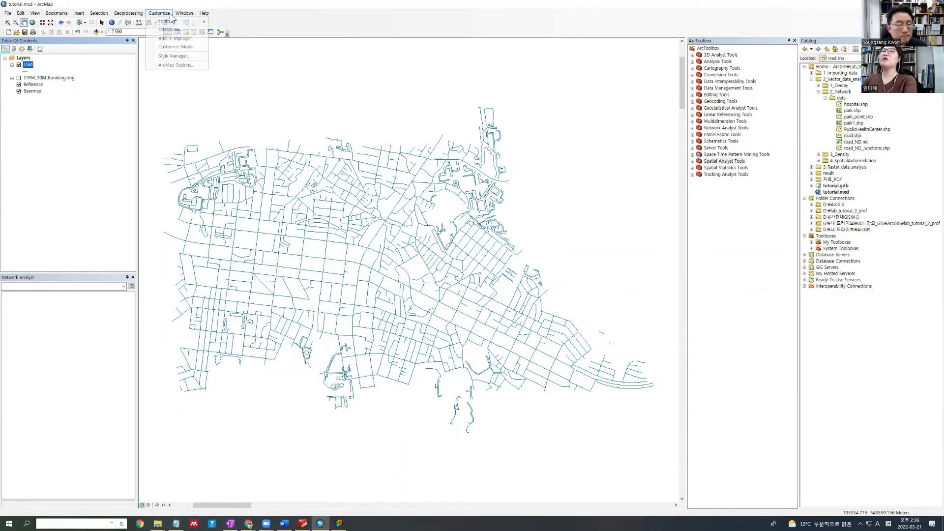
click(143, 15)
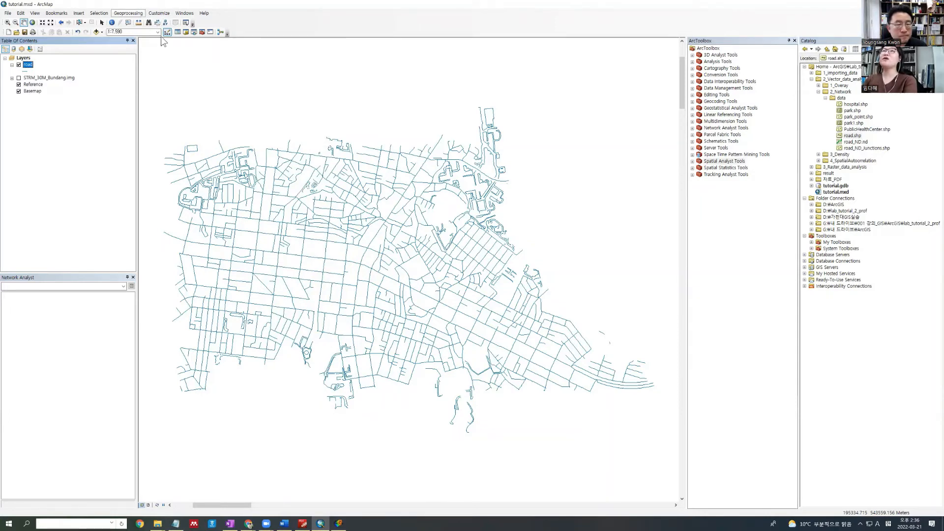
click(160, 14)
click(181, 30)
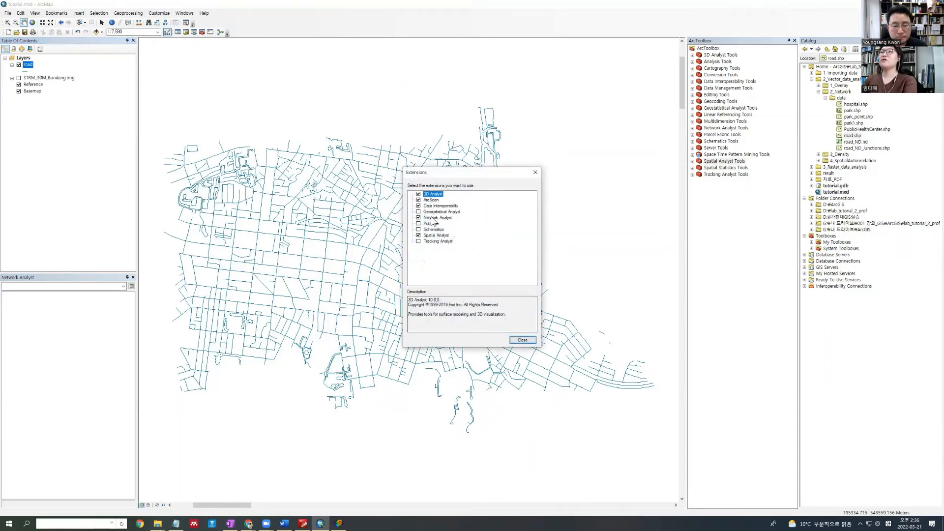
click(439, 218)
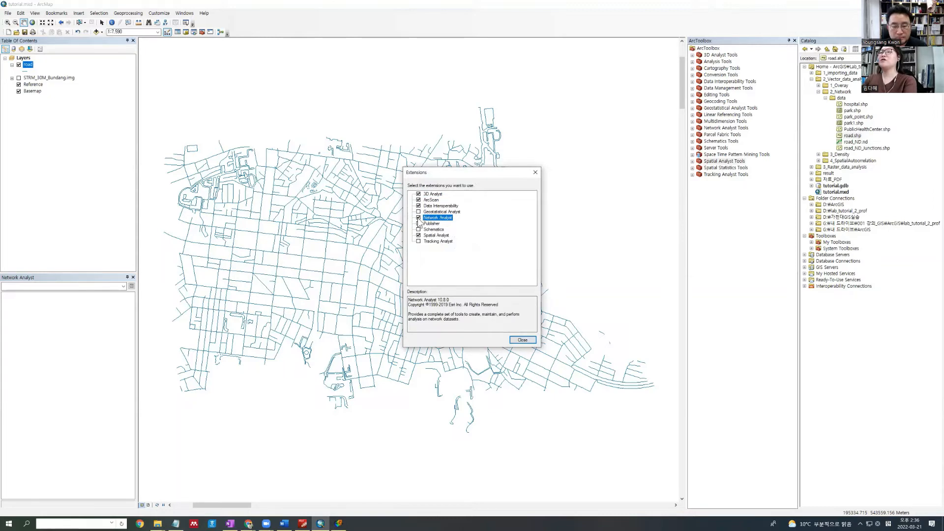
click(435, 236)
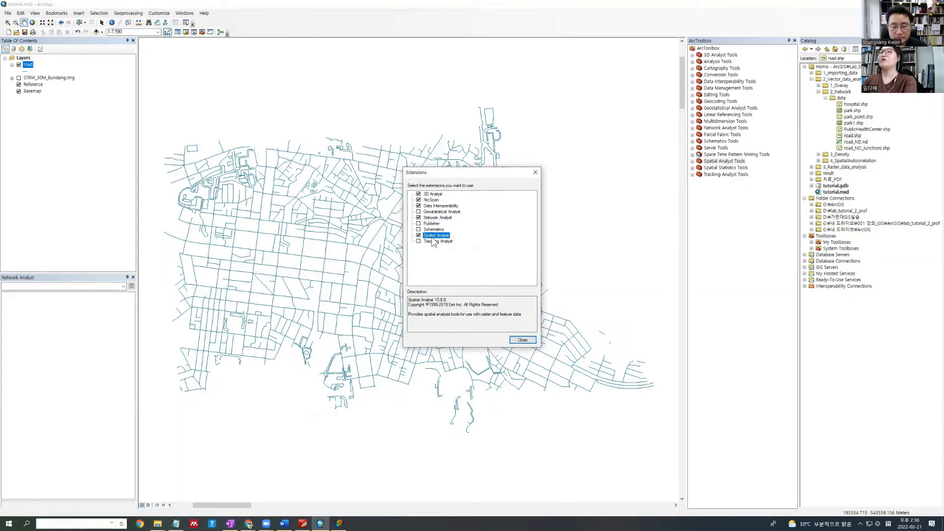
click(535, 173)
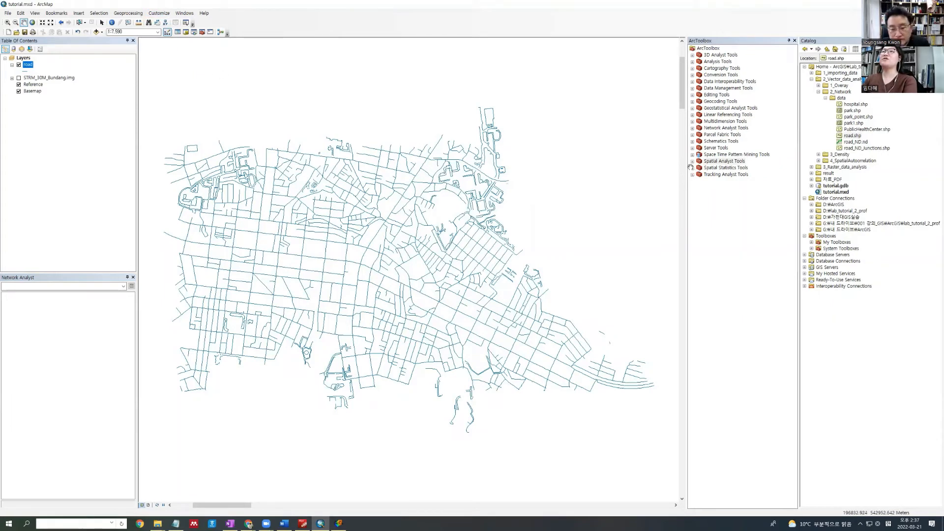
Show the Network Analyst toolbar.
click(155, 14)
mouse_move(166, 22)
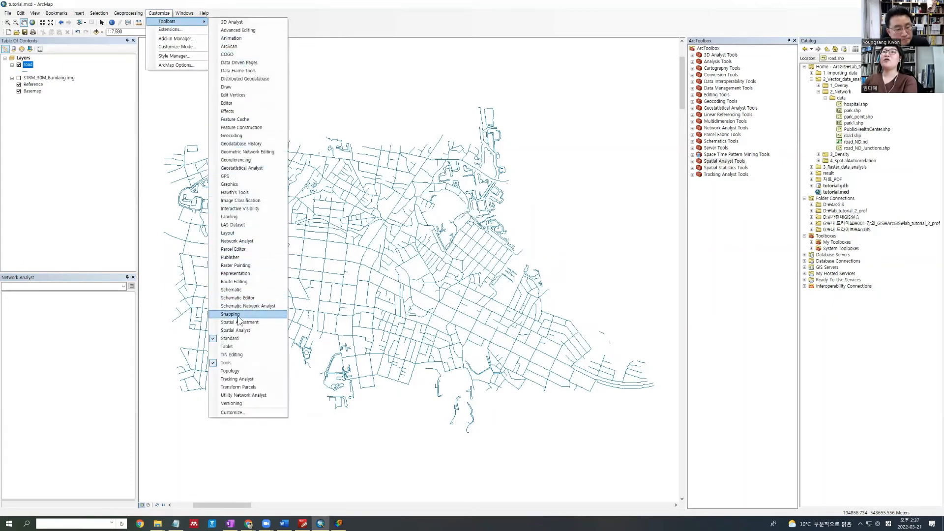
click(248, 240)
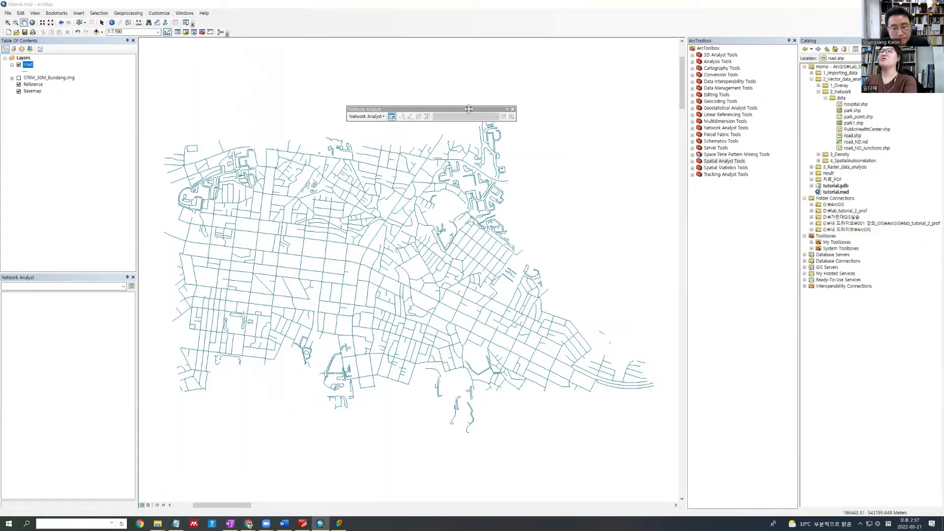
Move the Network Analyst toolbar to clear space above the roads and check which analysis commands it offers.
drag(469, 109, 406, 101)
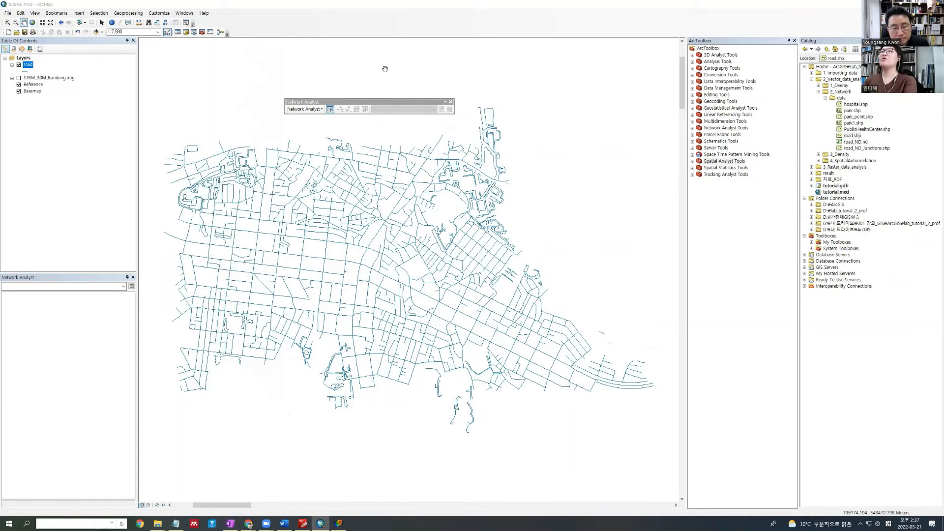
click(308, 109)
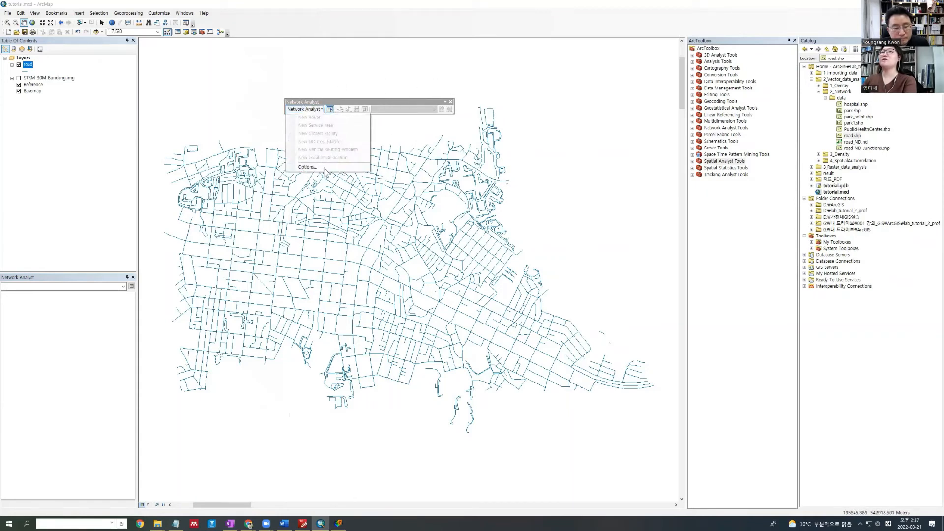
click(320, 110)
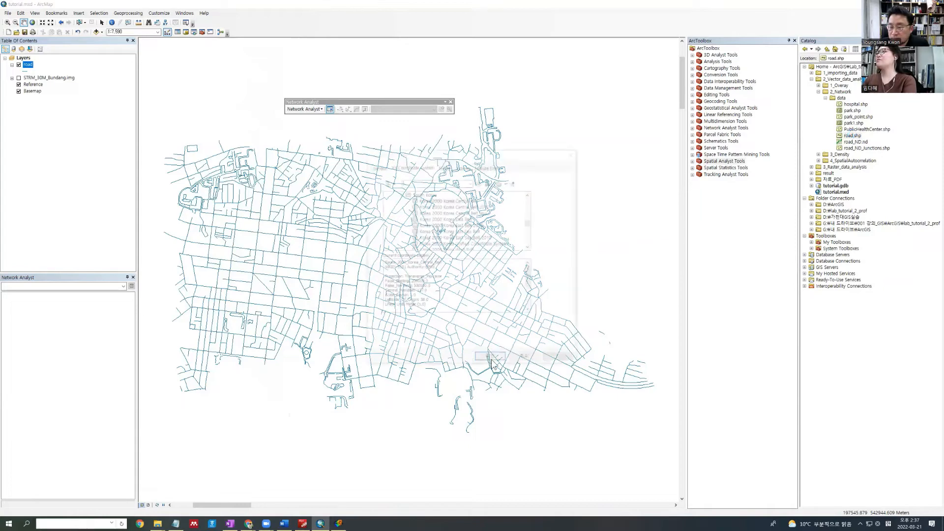
Start a new network dataset from road.shp in the 2_Network data folder, keeping the name road_ND2.
right_click(852, 136)
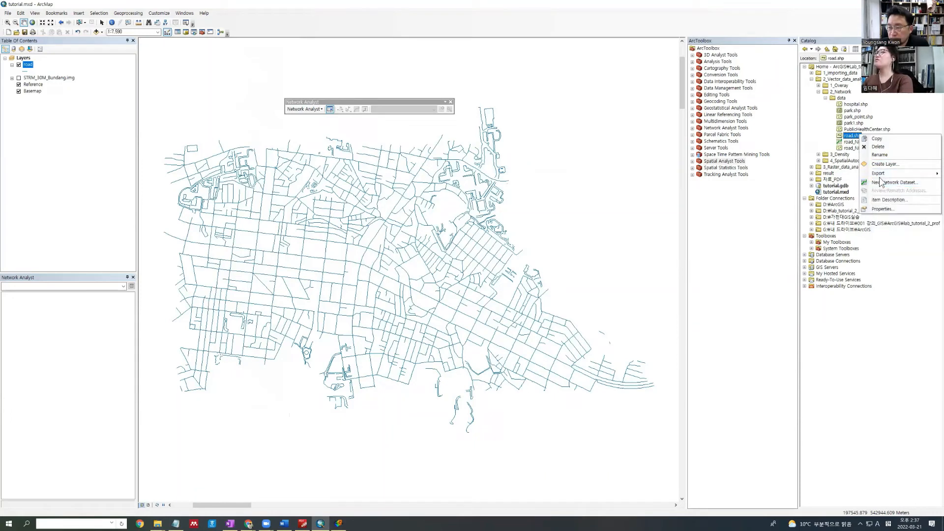
click(914, 182)
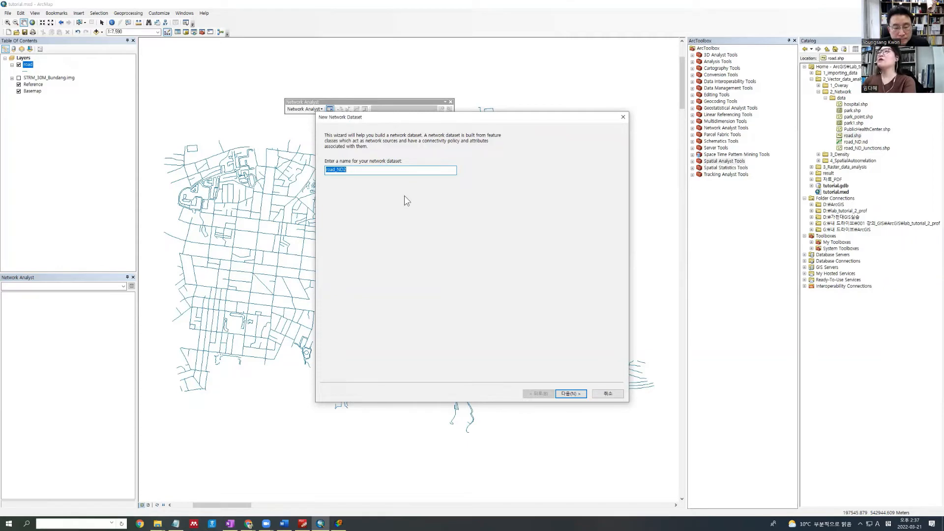
click(408, 173)
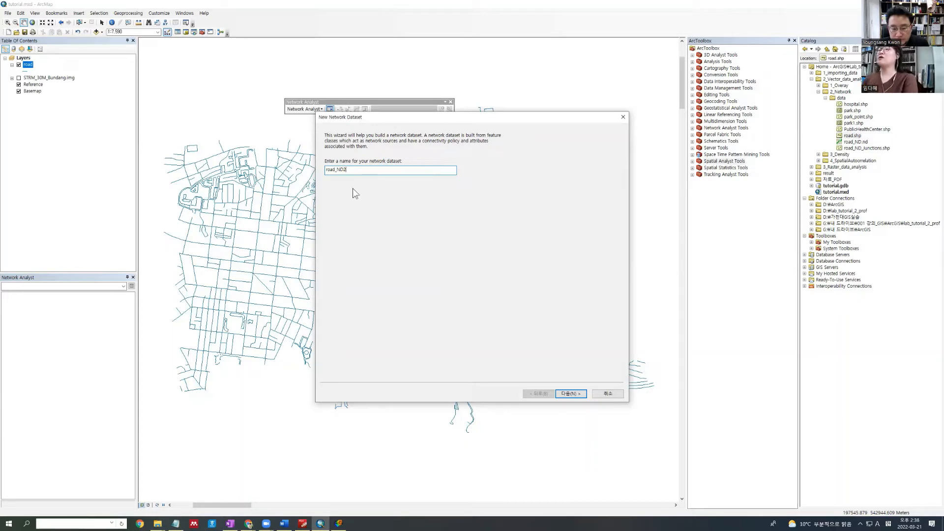
double_click(363, 170)
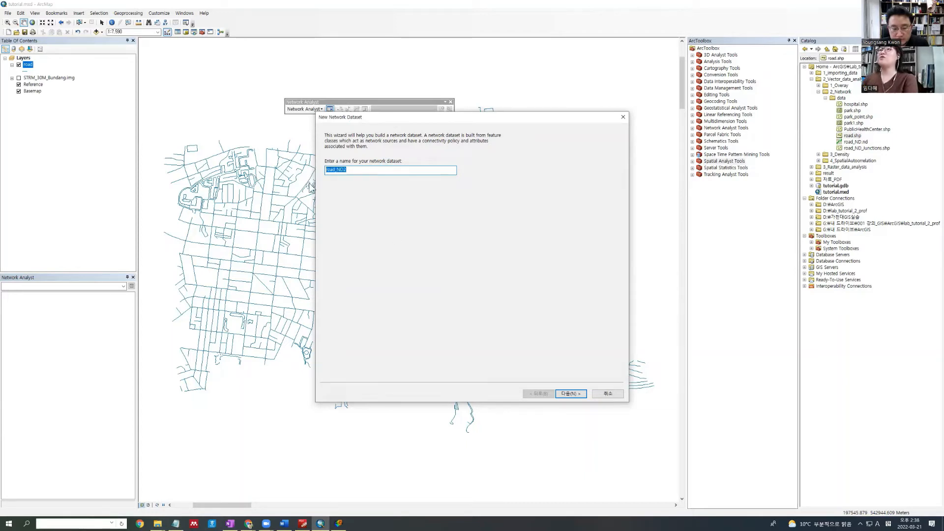
click(566, 398)
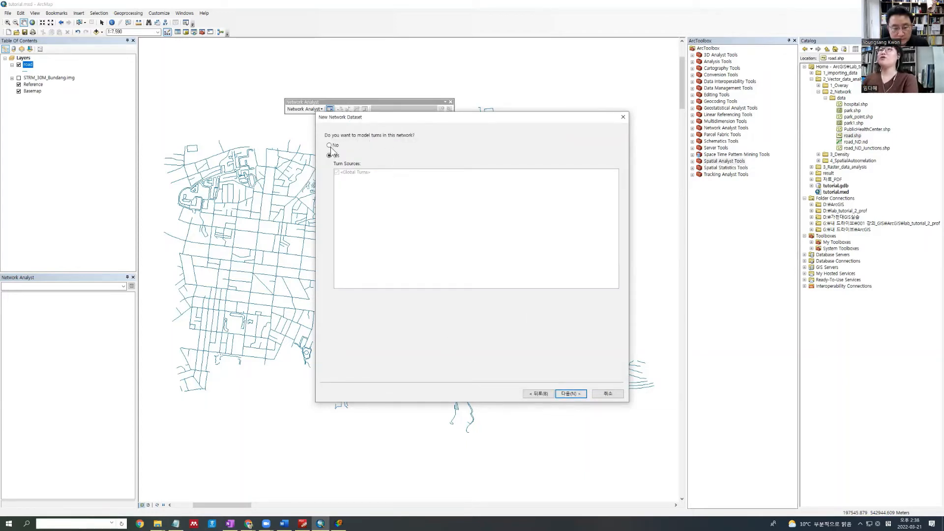
Configure the network dataset without turn modelling, with default End Point connectivity for road and no elevation model.
click(329, 145)
click(570, 394)
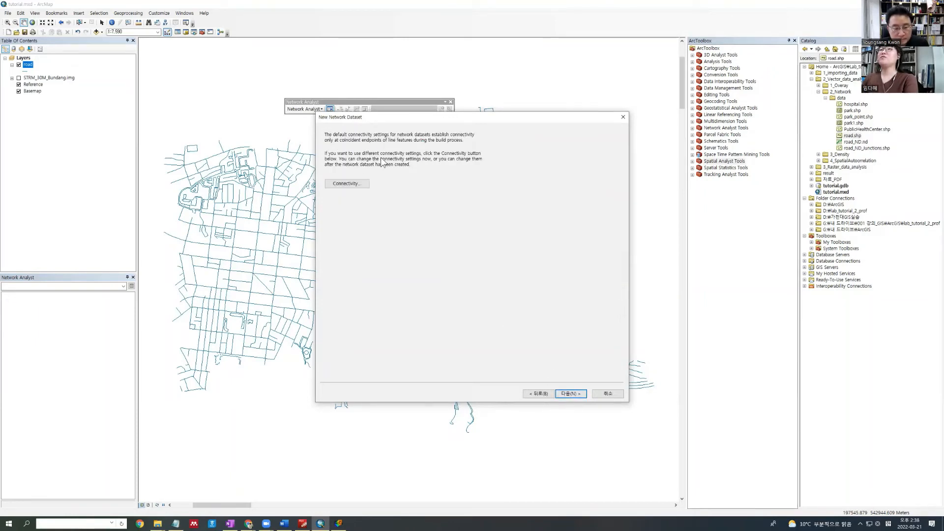
click(362, 182)
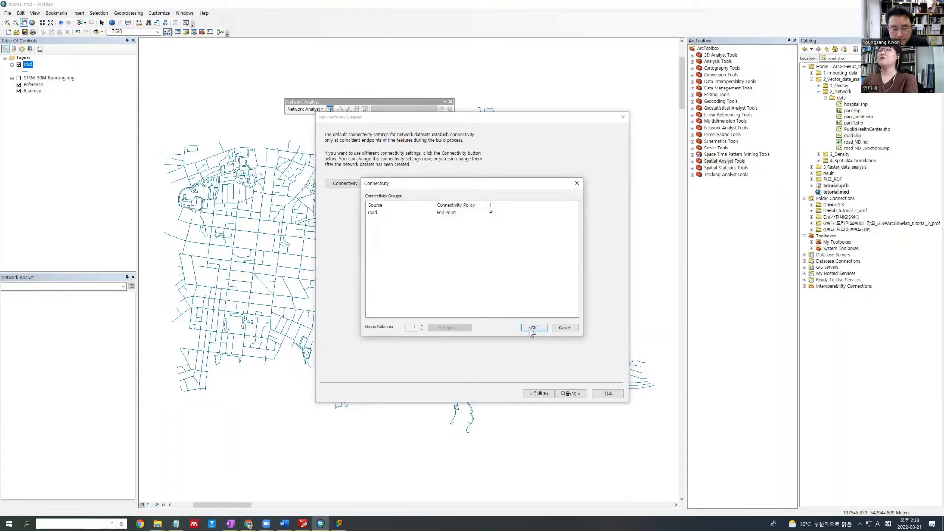
click(531, 327)
click(569, 394)
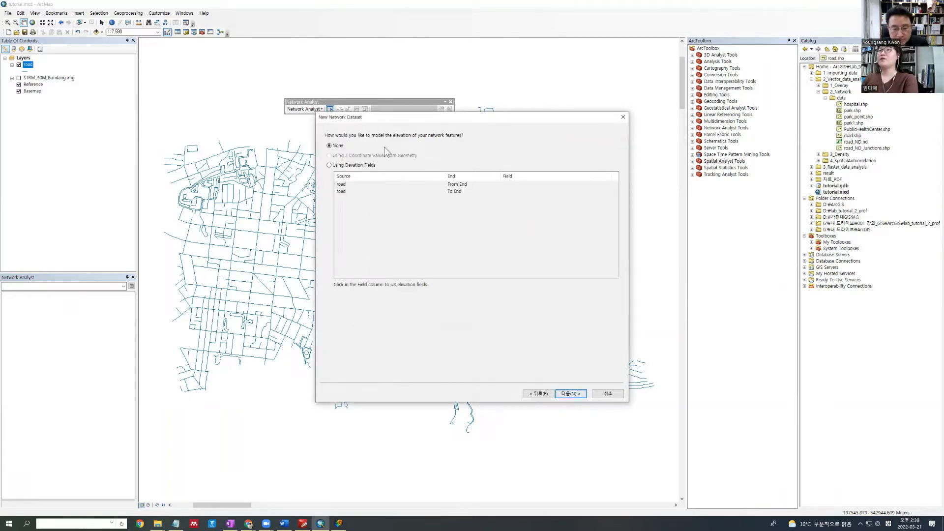
click(578, 395)
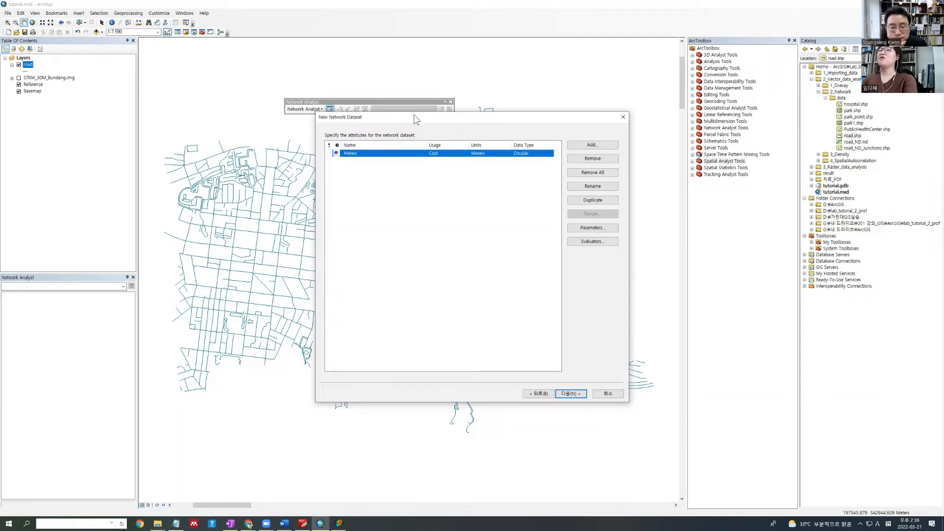
Keep the Meters cost attribute and set the travel mode's distance attribute to Meters, leaving the time attribute empty.
click(562, 395)
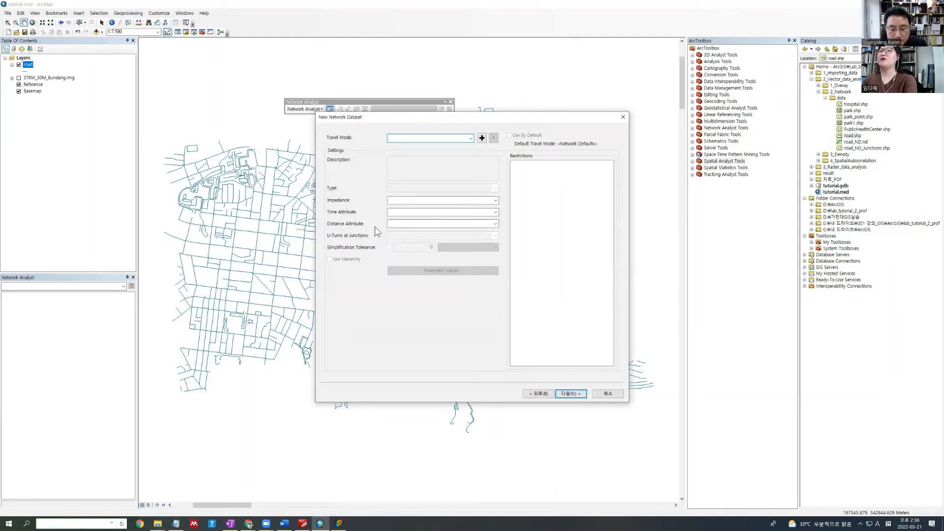
click(402, 226)
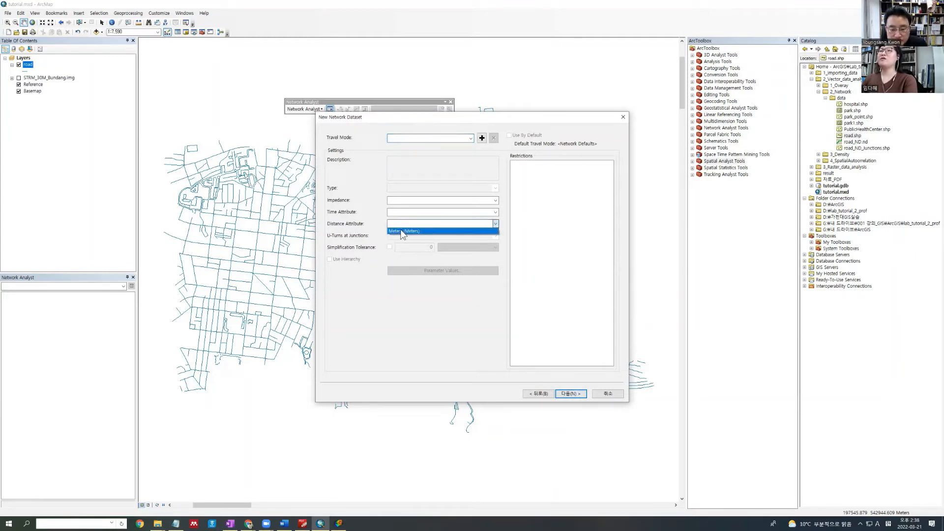
click(397, 231)
click(404, 214)
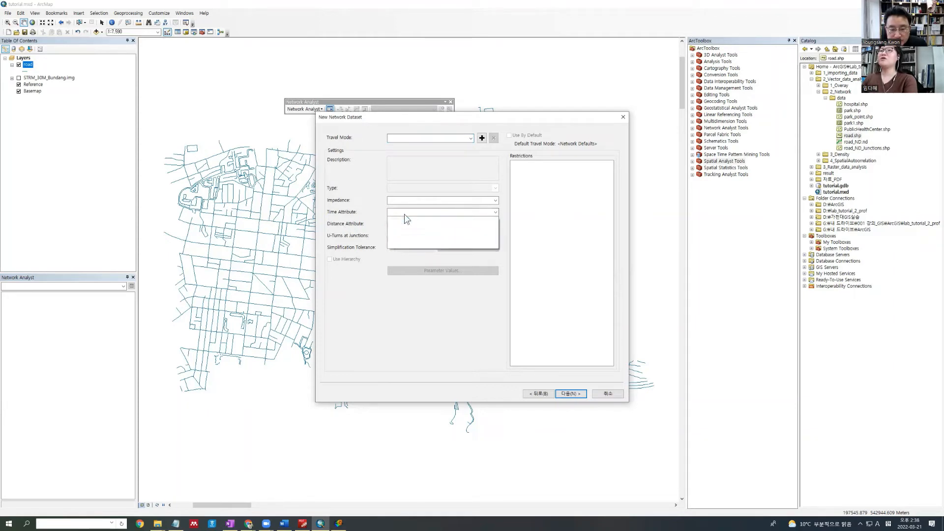
click(404, 214)
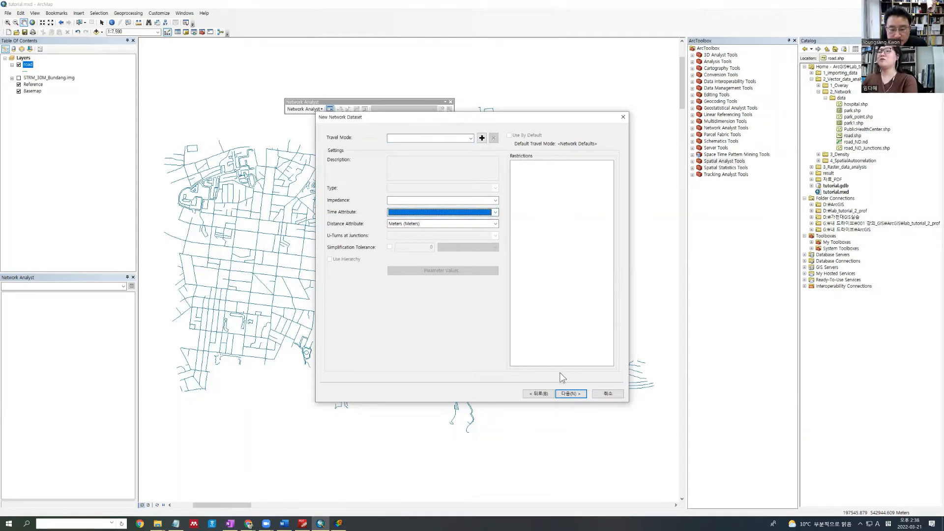
click(571, 395)
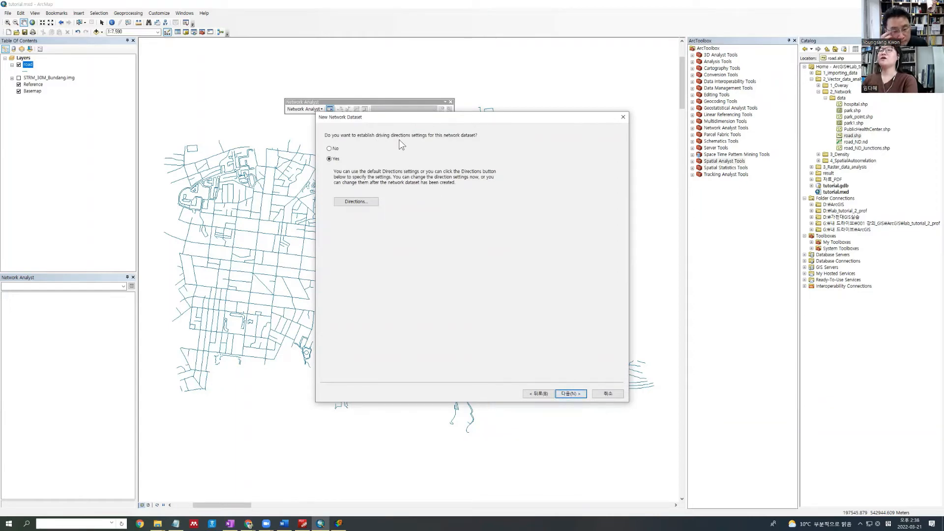
Decline driving directions, try to create the road_ND2 network dataset from the summary, and dismiss the resulting message.
click(330, 148)
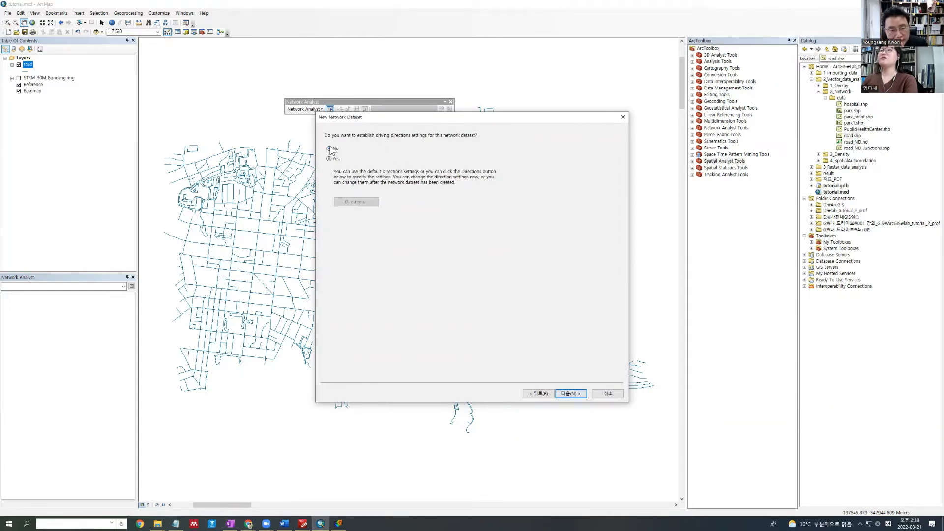
click(573, 395)
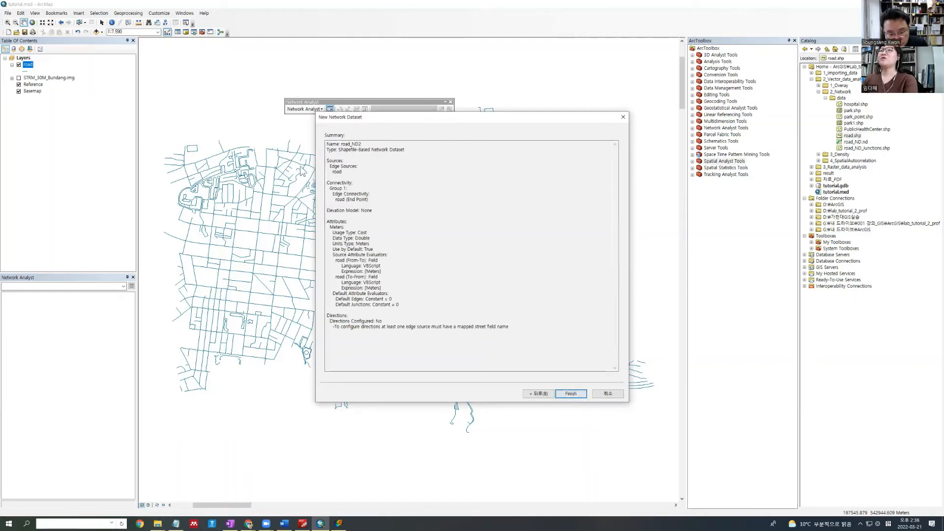
click(570, 395)
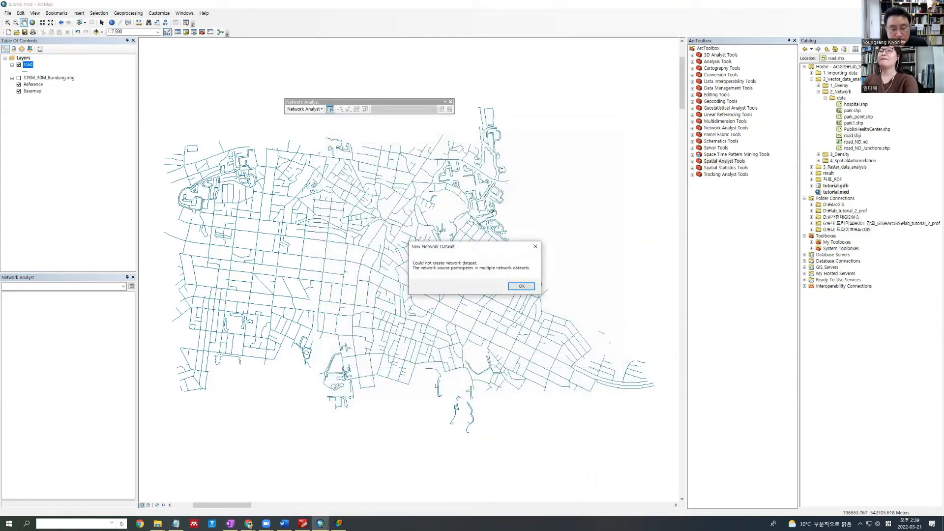
click(522, 287)
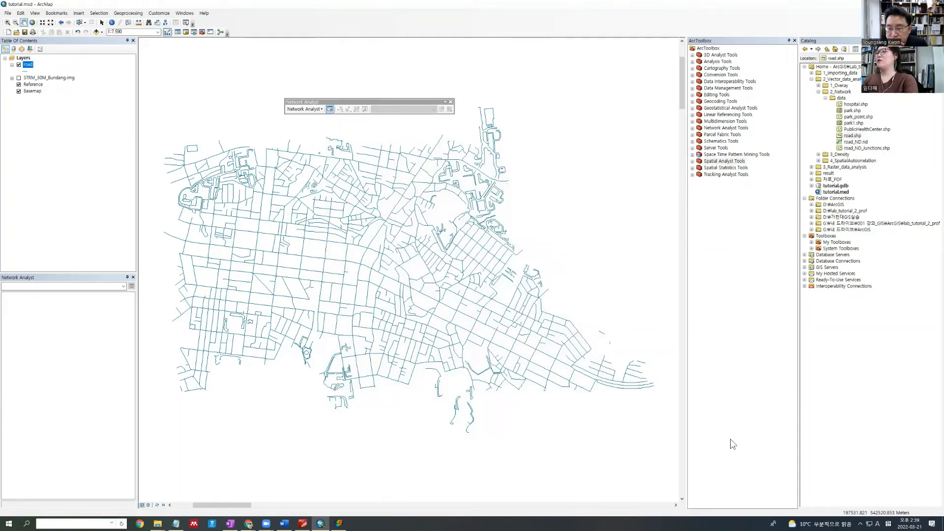
Refresh the 2_Network data folder in the Catalog and check its network dataset and junction files.
click(849, 136)
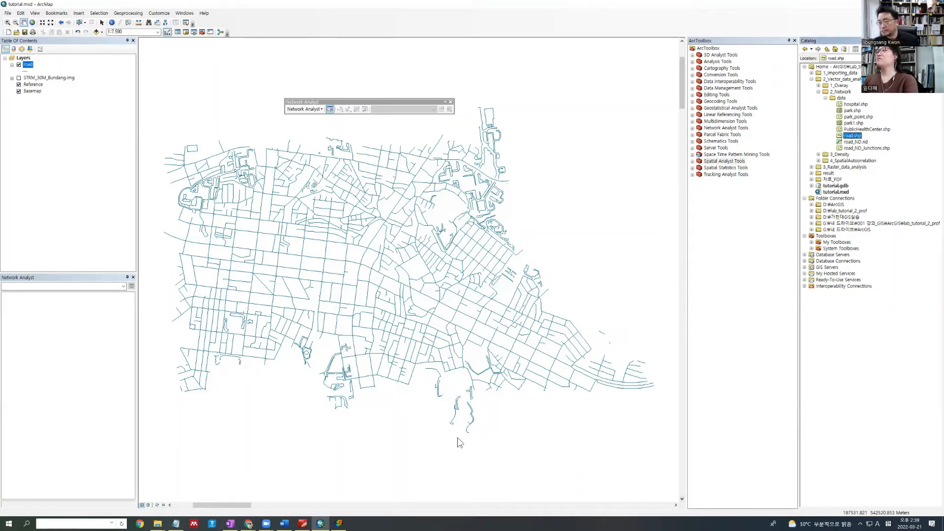
right_click(841, 98)
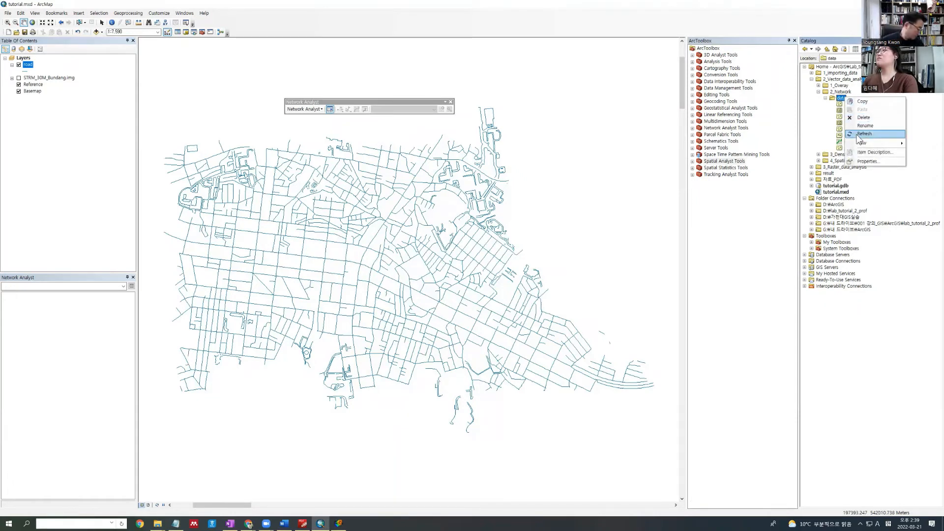
click(864, 134)
click(860, 149)
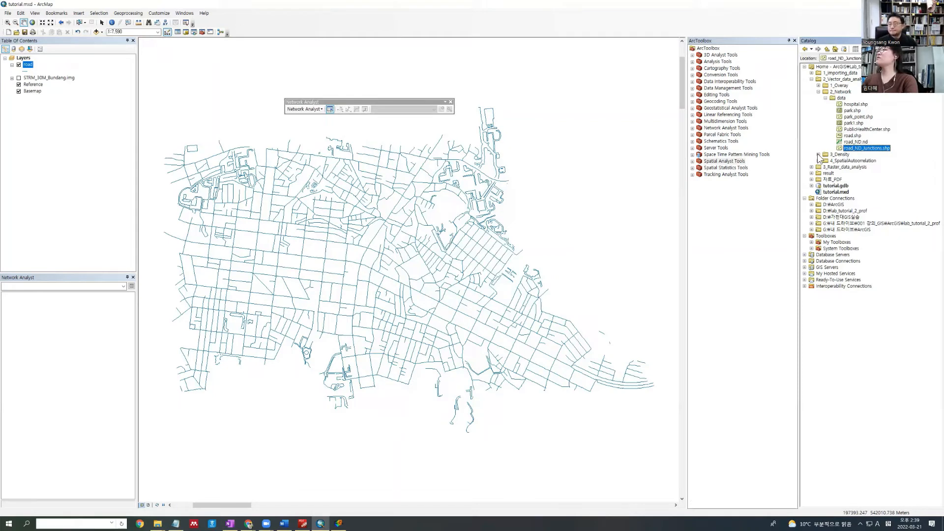
Add road_ND.nd with its participating feature classes to the map and hide the newly added road layer.
click(855, 142)
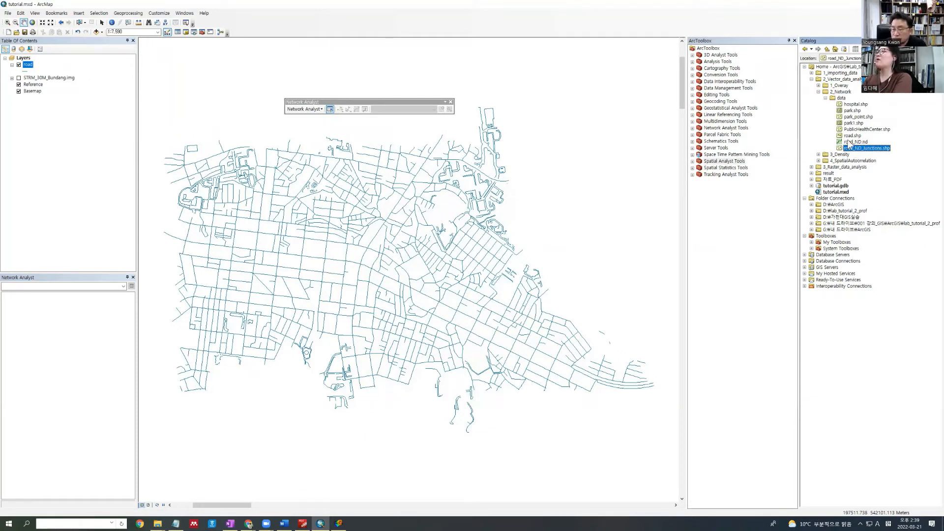
drag(854, 143, 611, 162)
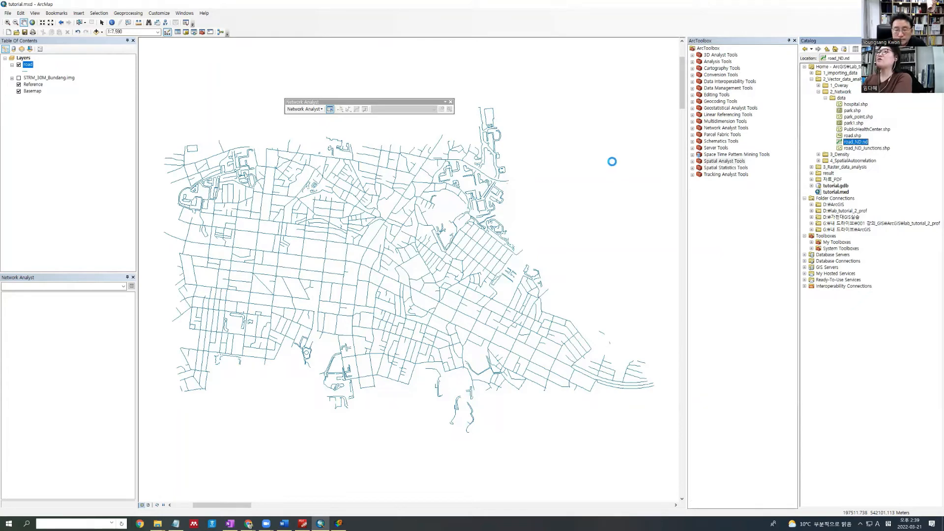
click(493, 276)
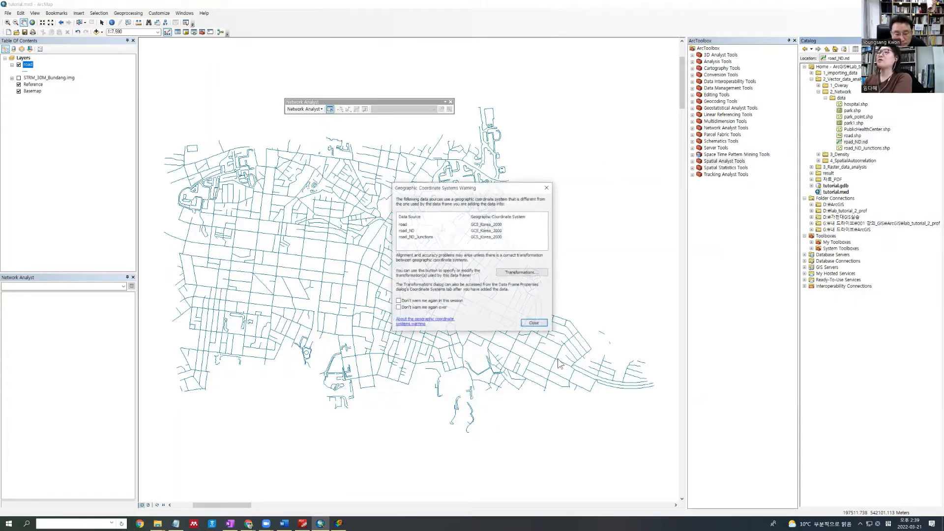
click(533, 324)
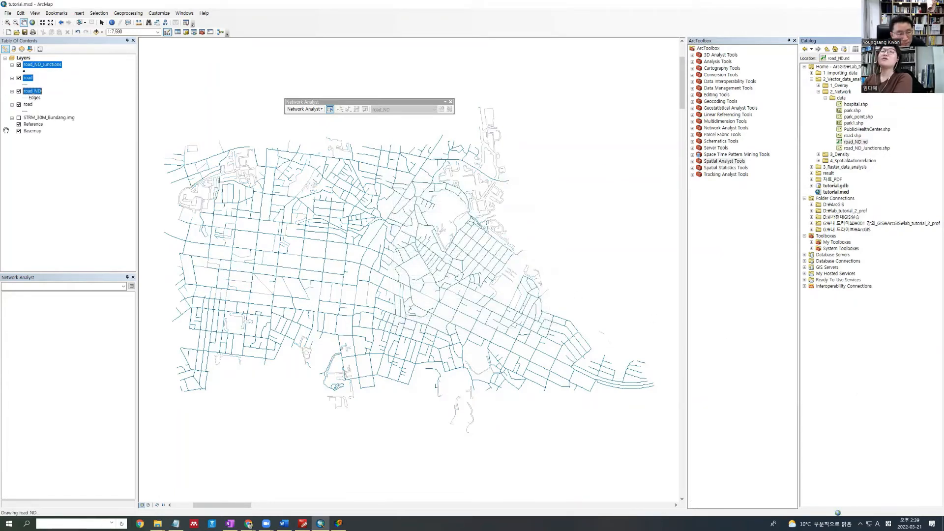
click(32, 84)
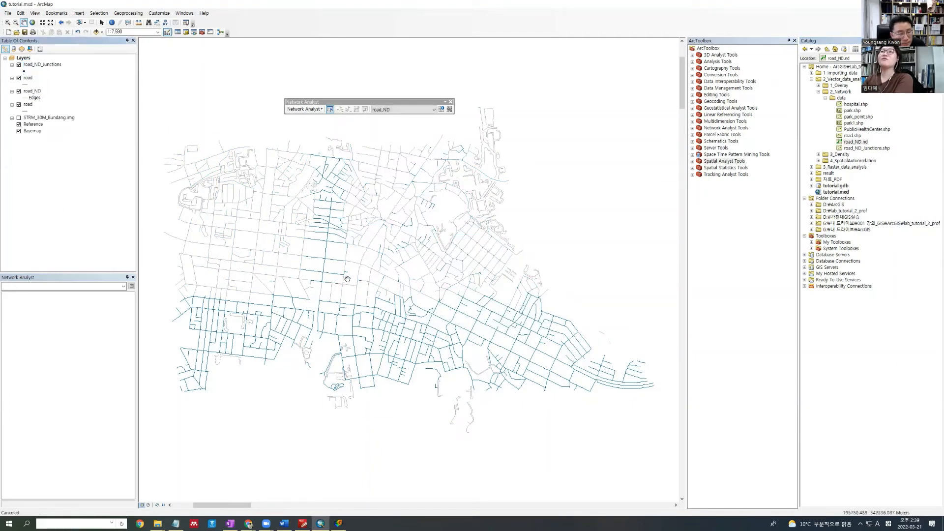
click(18, 78)
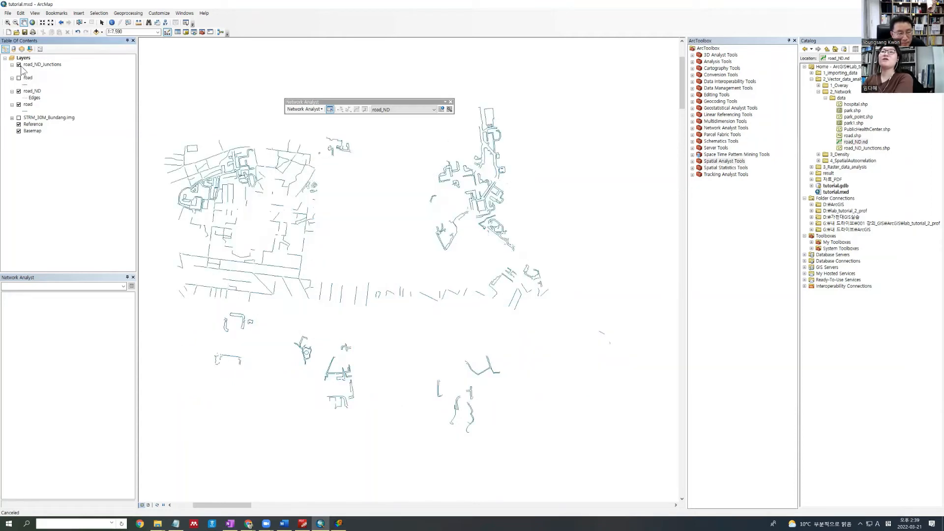
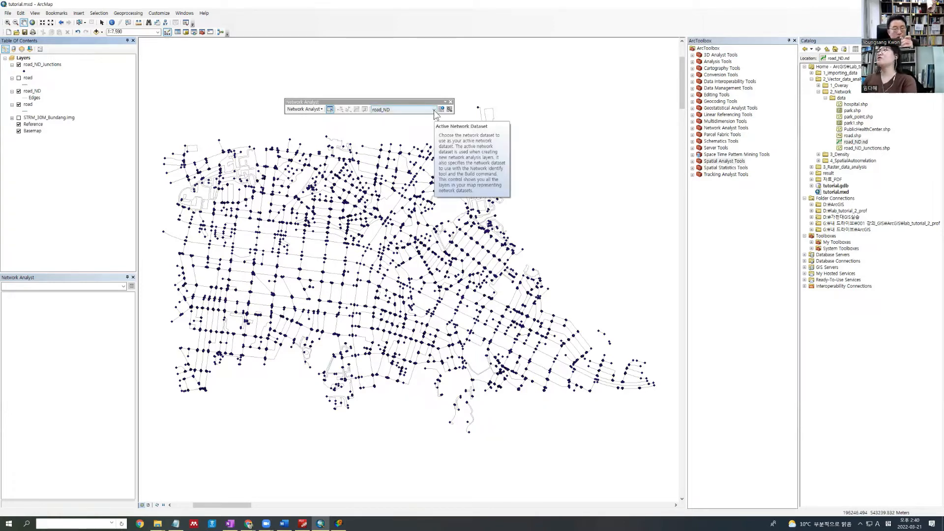
Check the active network dataset choices and review the available Network Analyst analysis types, including New Service Area.
click(434, 110)
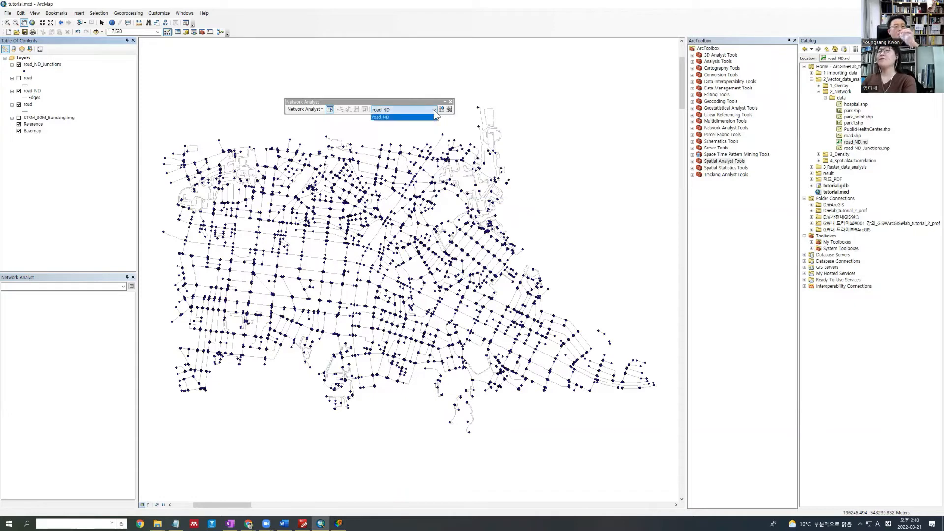
click(392, 110)
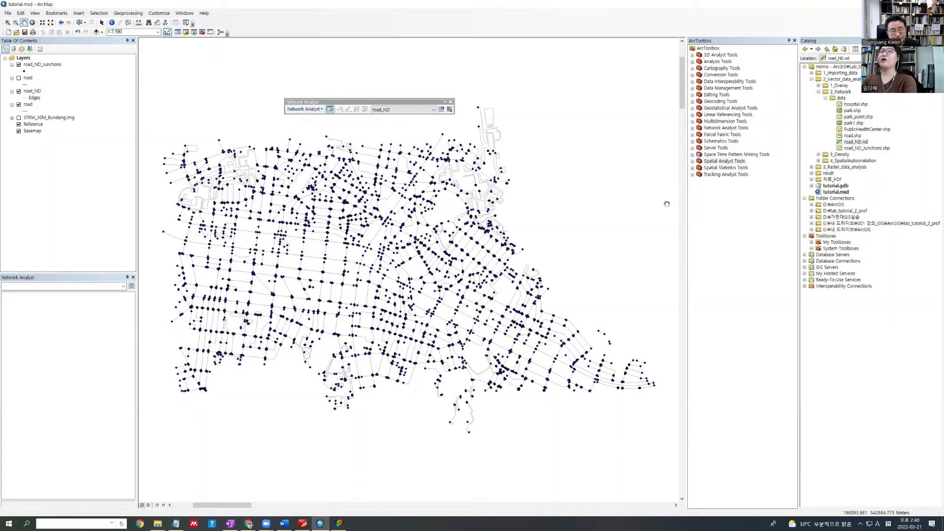
click(304, 109)
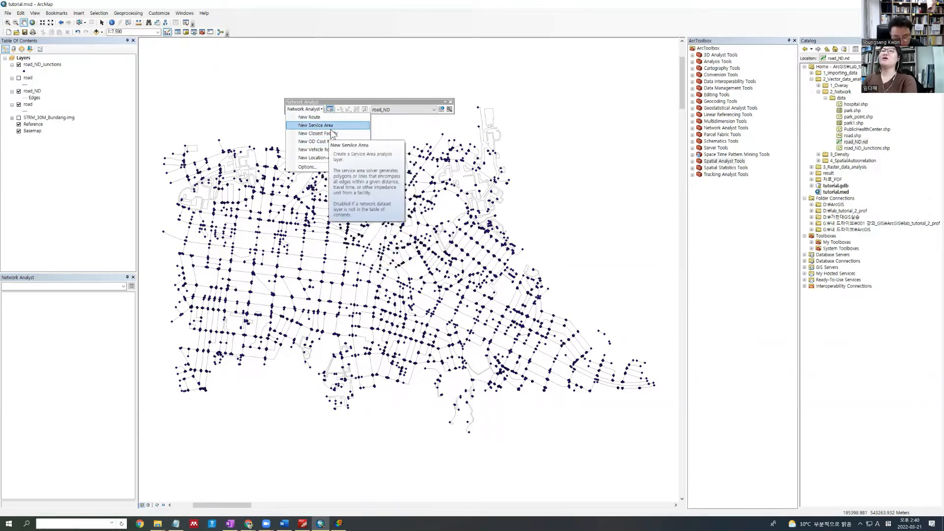
click(339, 113)
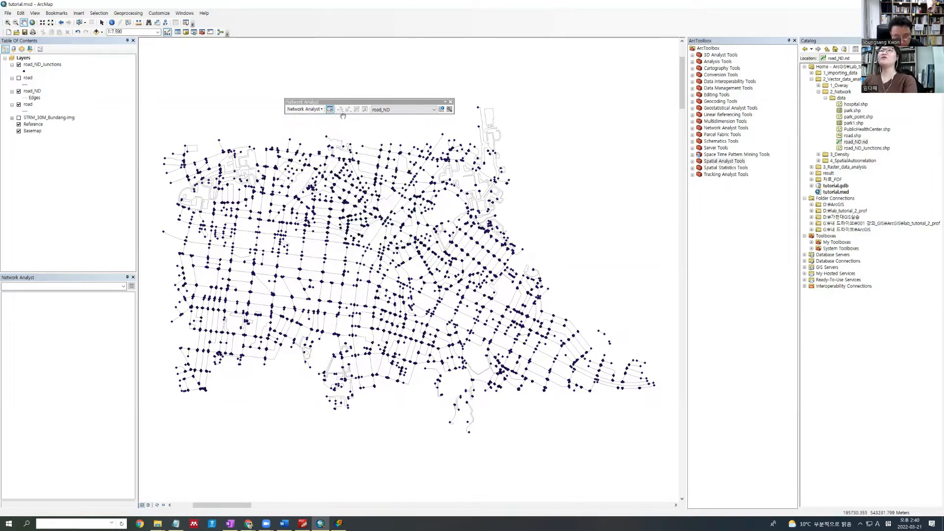
Close the Network Analyst window and toolbar, and display both again.
click(322, 110)
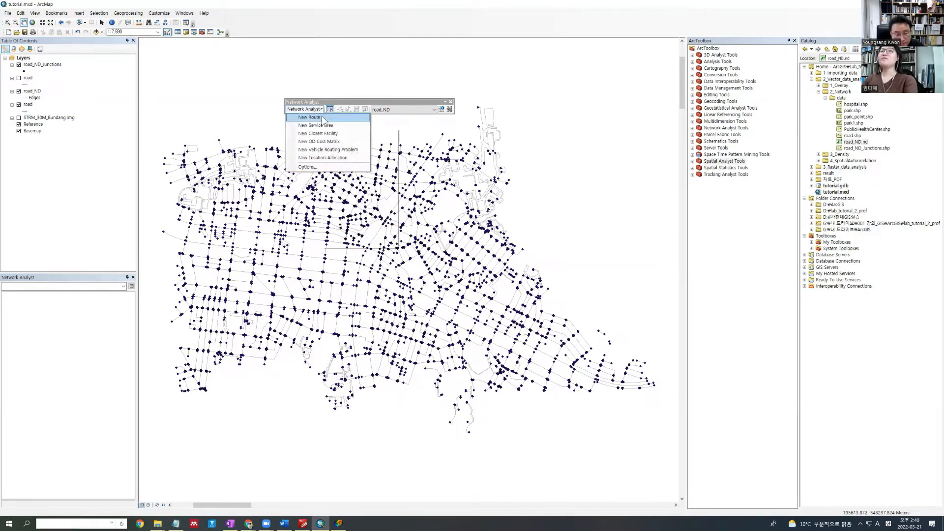
click(133, 277)
right_click(250, 18)
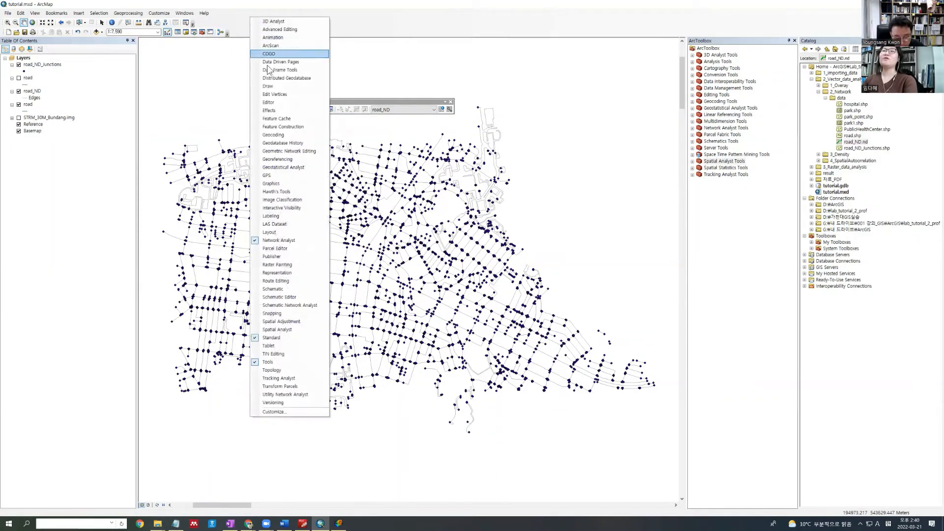
click(268, 240)
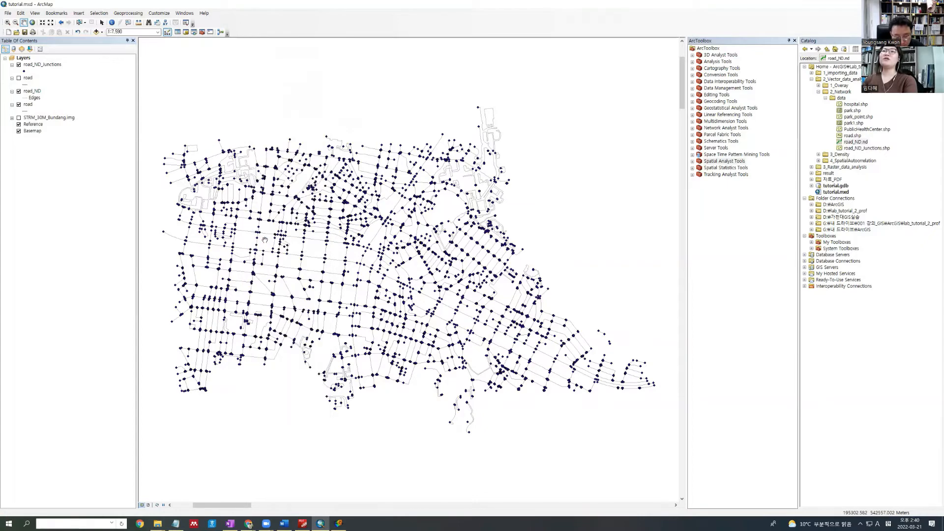
right_click(297, 15)
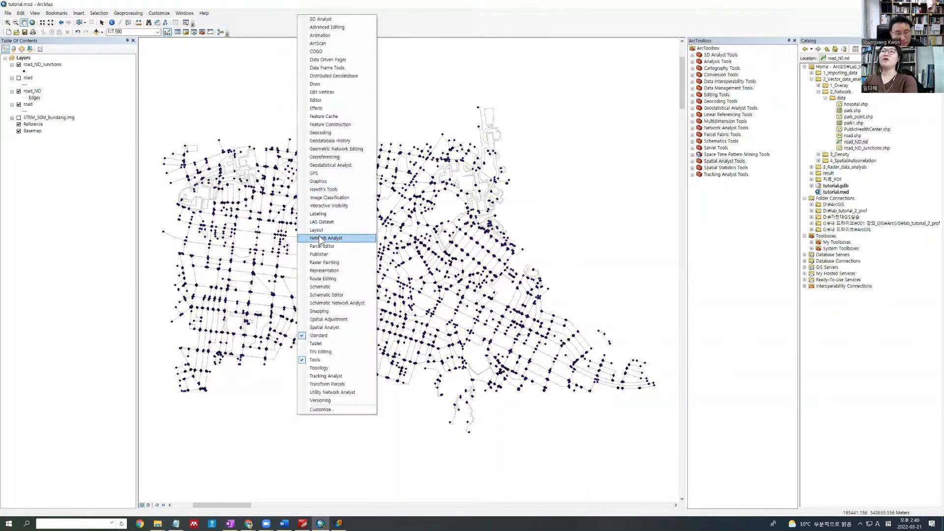
click(319, 238)
click(321, 110)
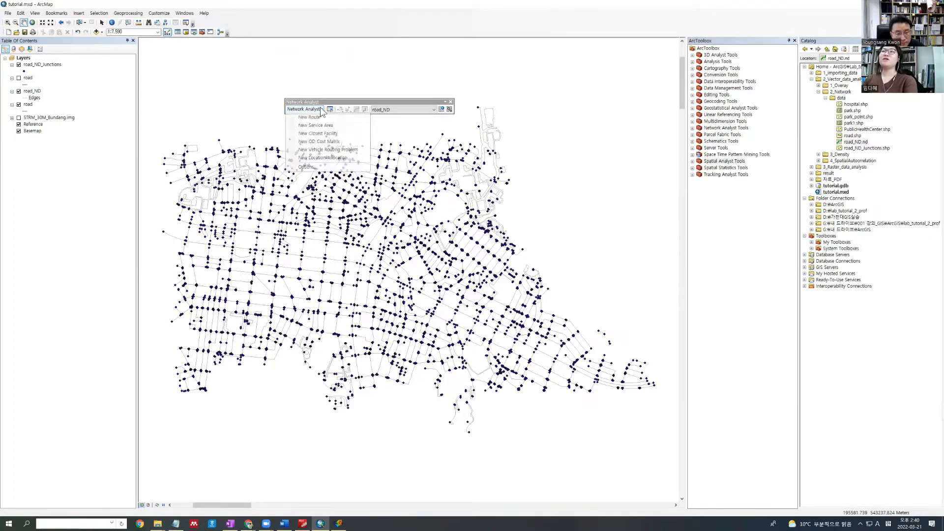
click(320, 110)
click(330, 109)
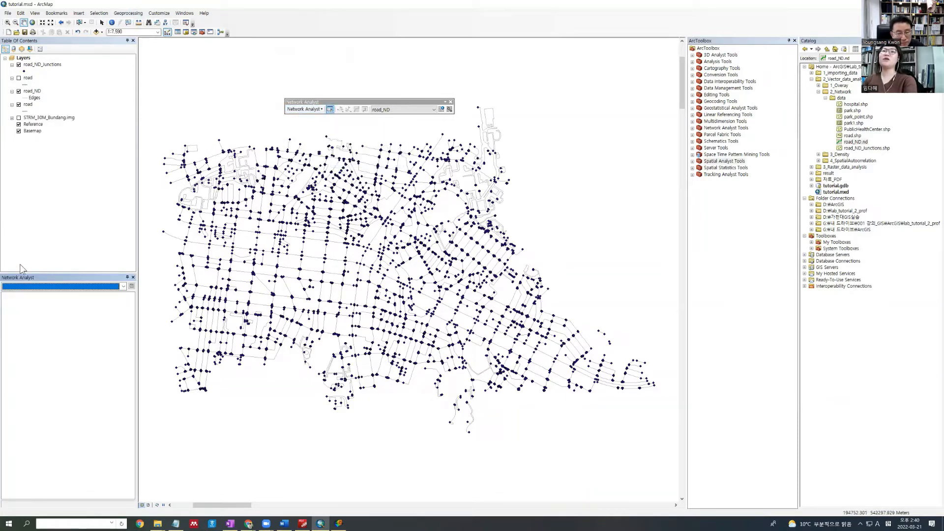
click(27, 335)
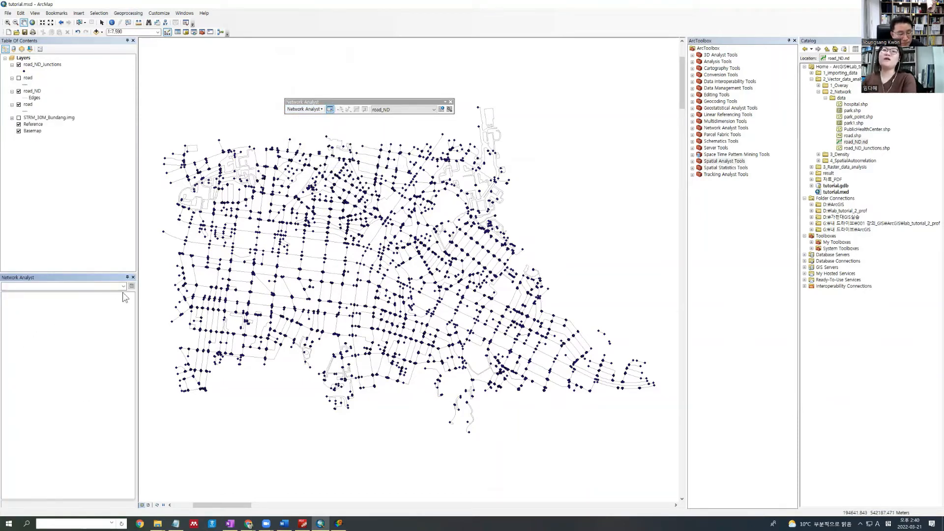
Create a new Route analysis layer on the road_ND network dataset.
click(322, 109)
drag(342, 253, 293, 122)
click(301, 110)
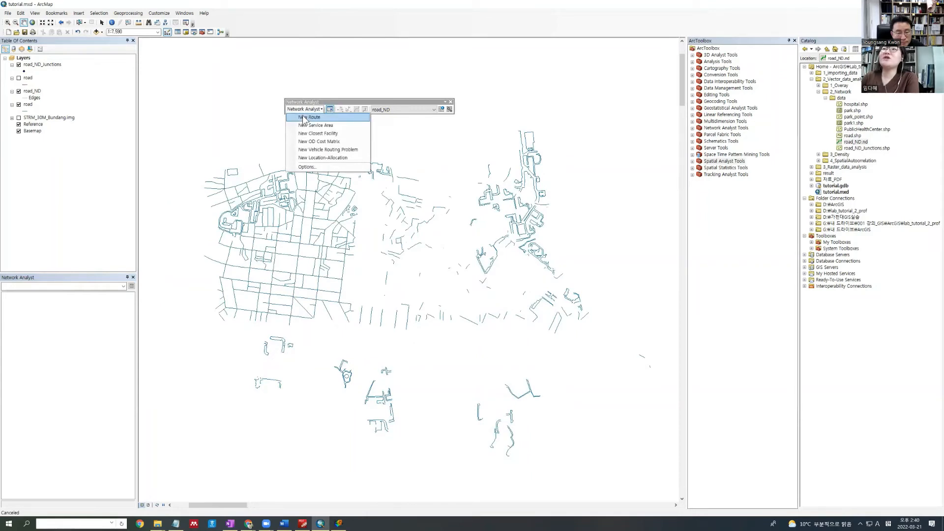
click(305, 118)
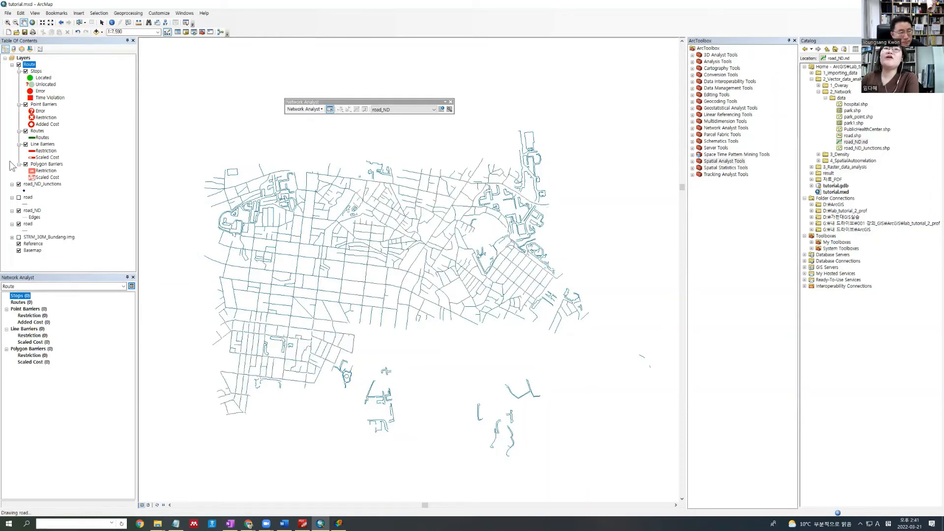
Examine the Route layer listed by source and by drawing order, including its Stops, Point Barriers, Routes and Line Barriers sublayers.
click(14, 49)
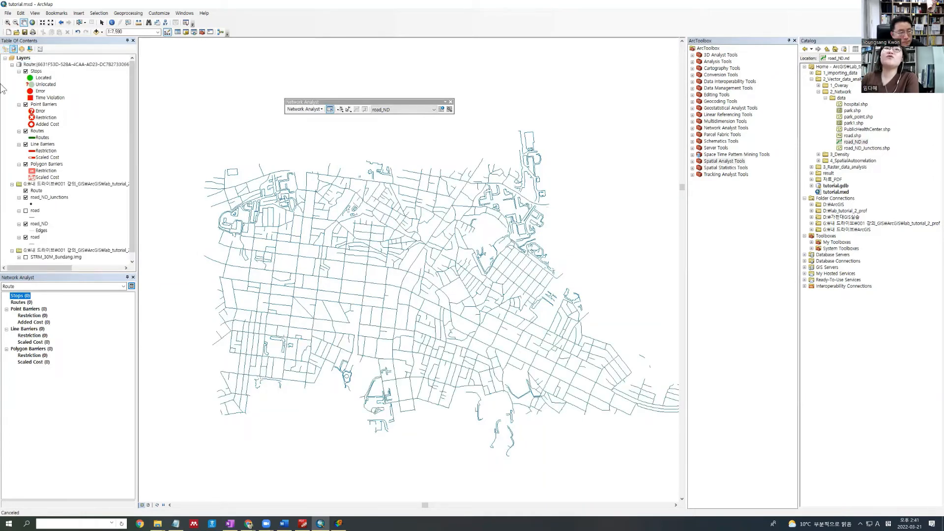
click(35, 65)
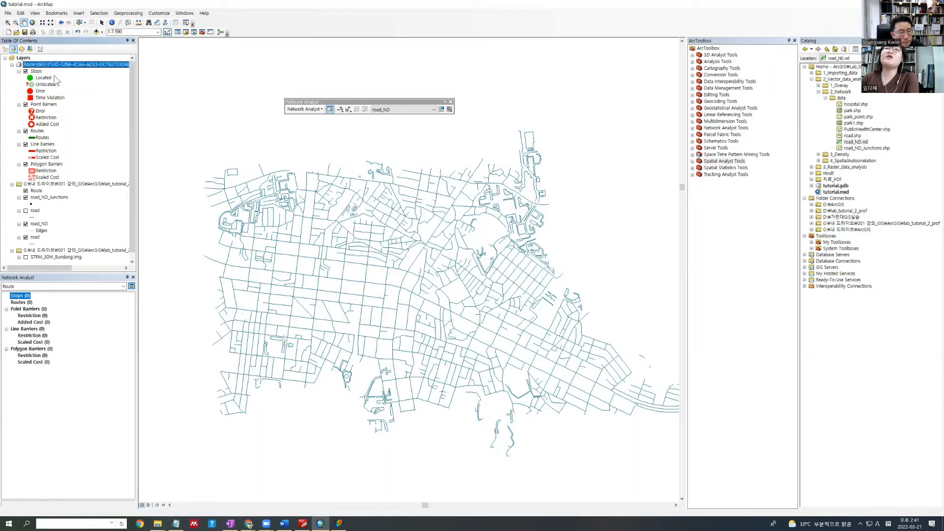
click(6, 49)
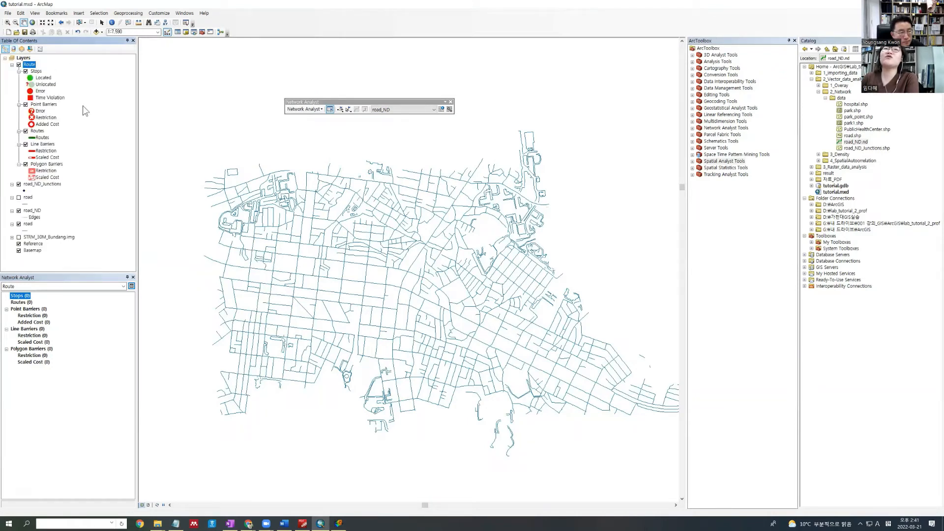
click(36, 71)
click(43, 105)
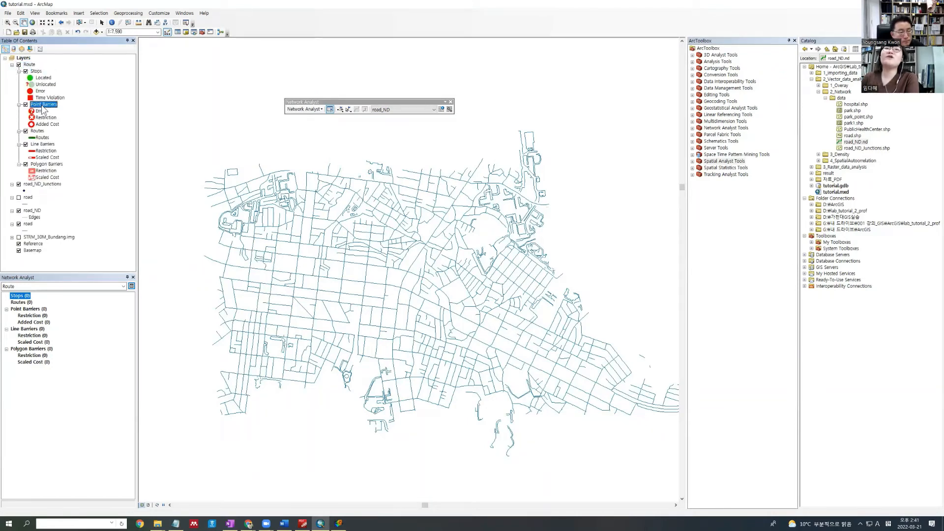
click(37, 131)
click(42, 144)
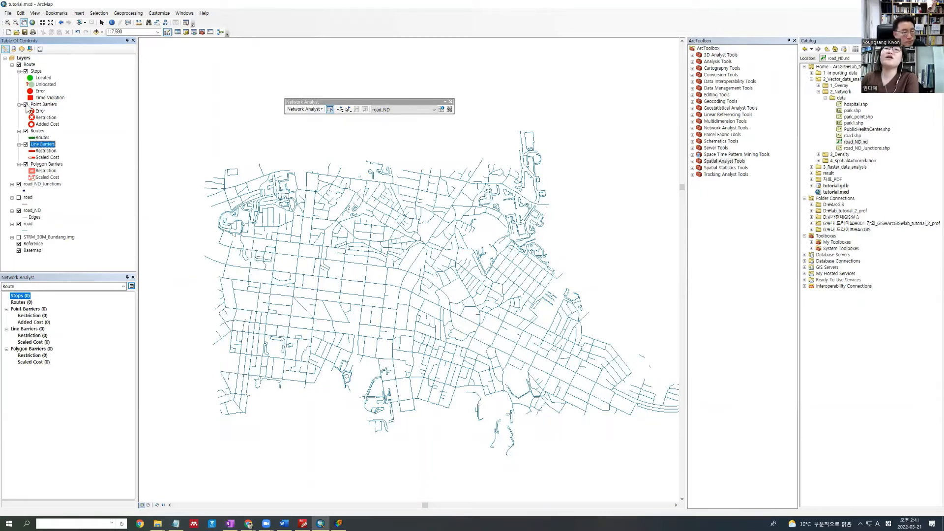
Change the symbol colour of the Route layer's Located stops to yellow.
click(30, 78)
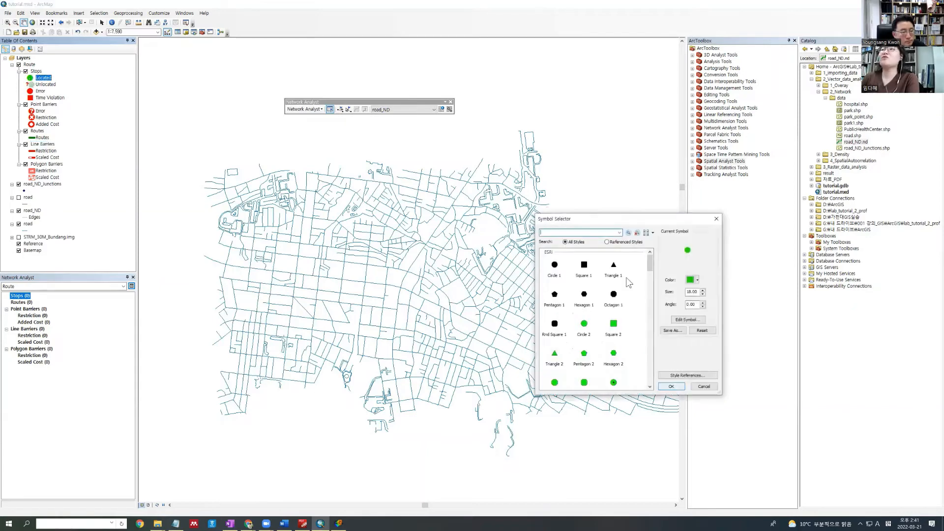
click(693, 280)
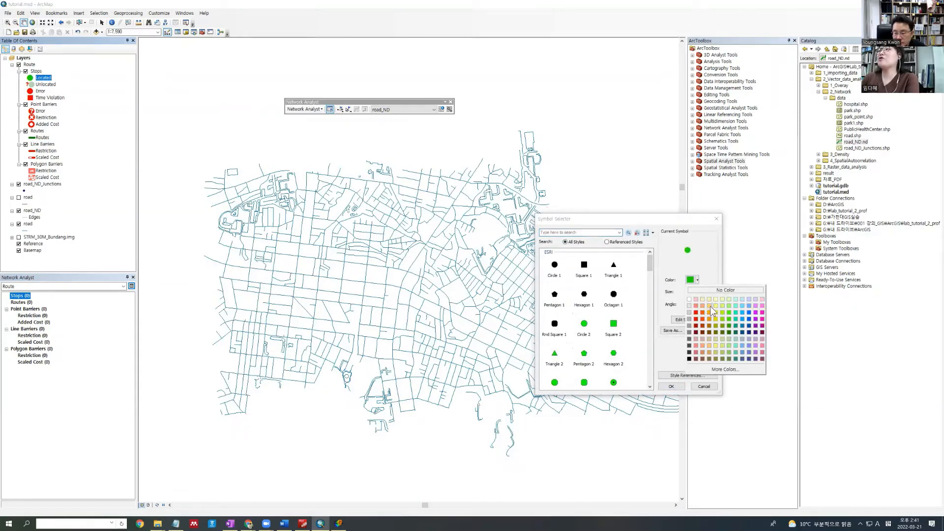
click(714, 311)
click(694, 280)
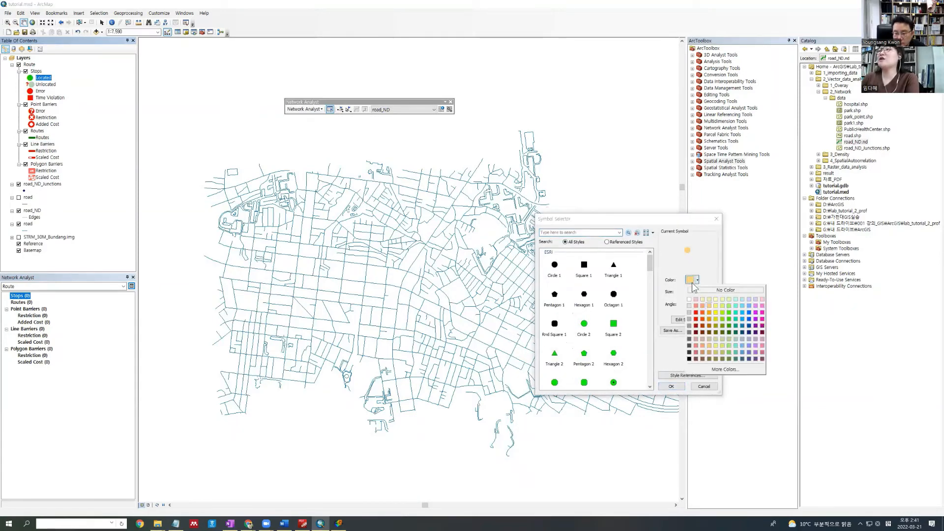
click(716, 312)
click(672, 387)
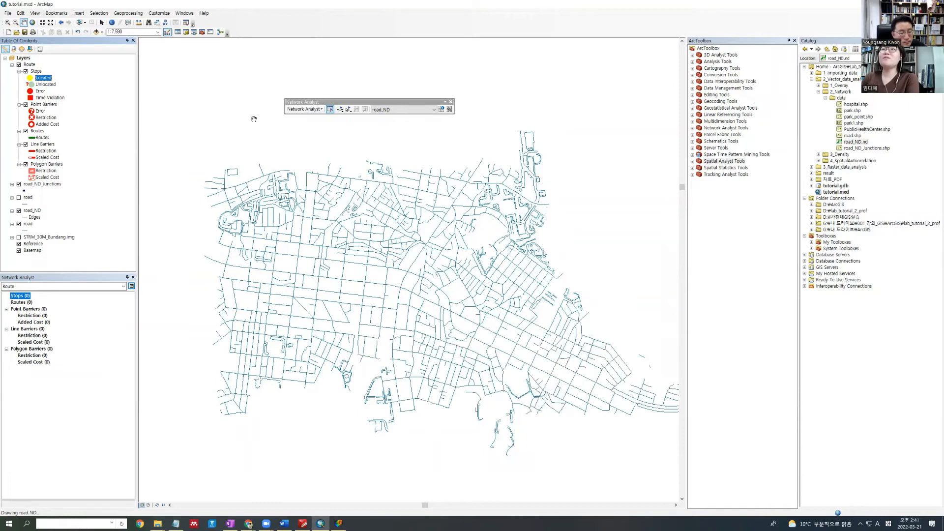
Hide the road_ND_Junctions layer and place two route stops on roads in the central and south-central parts of the network.
drag(353, 256, 325, 247)
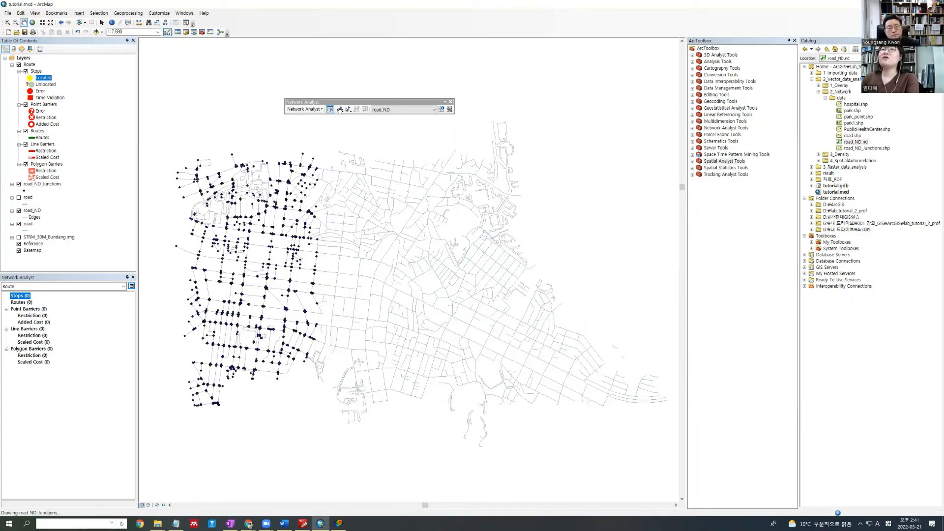
click(18, 185)
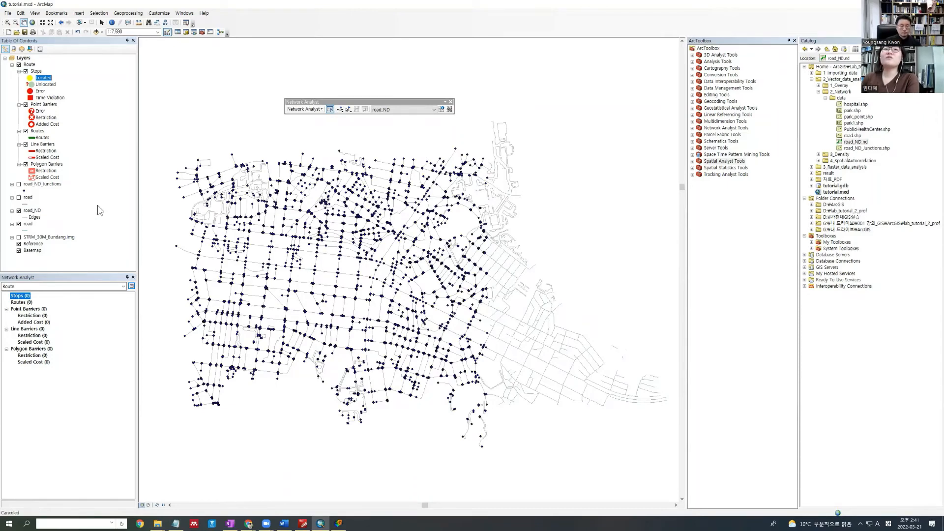
click(341, 110)
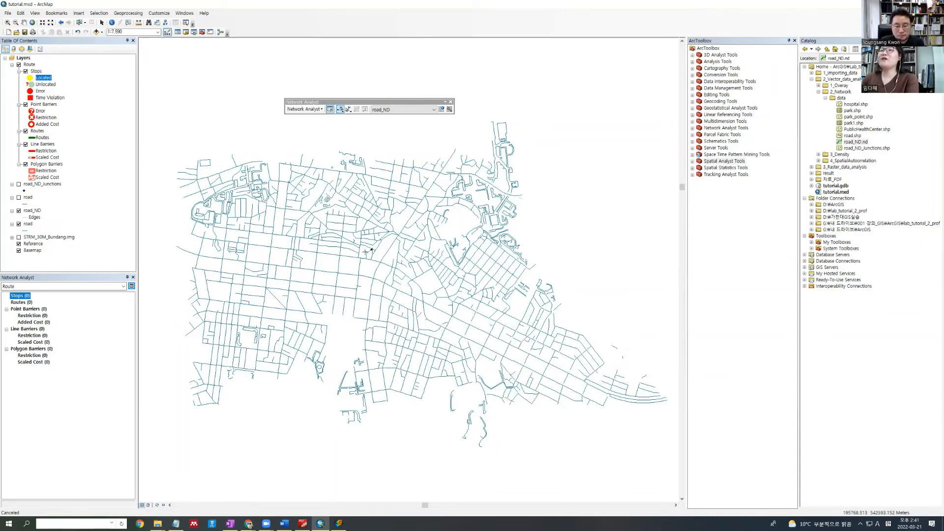
click(435, 355)
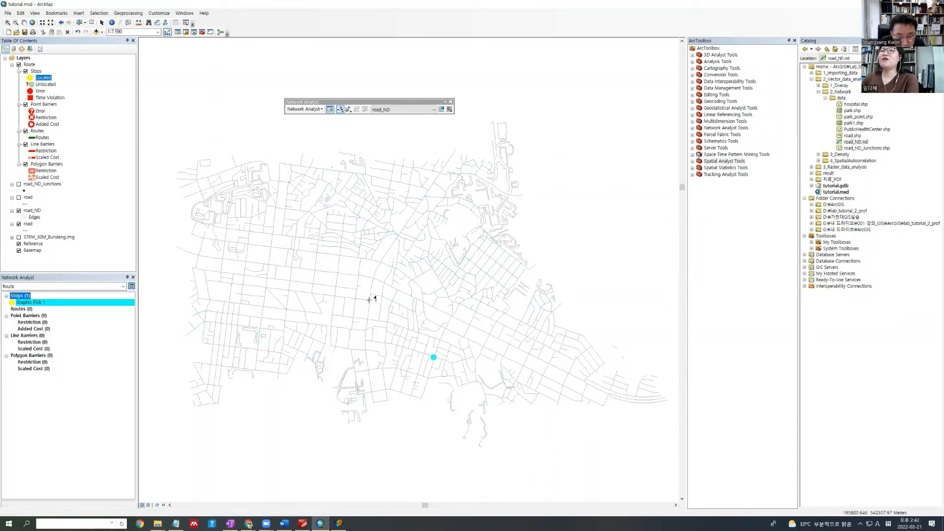
click(371, 300)
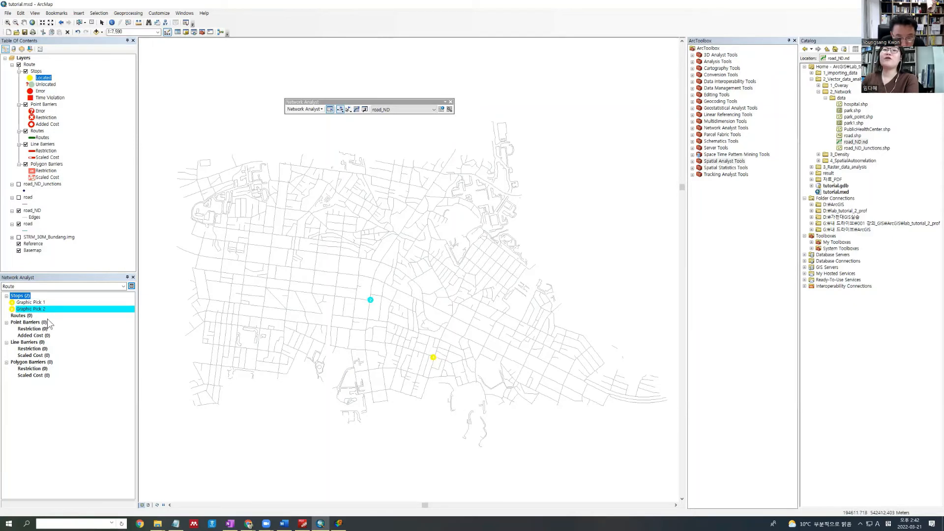
Review the Route layer's accumulation, analysis and network location settings, and close its properties.
click(132, 286)
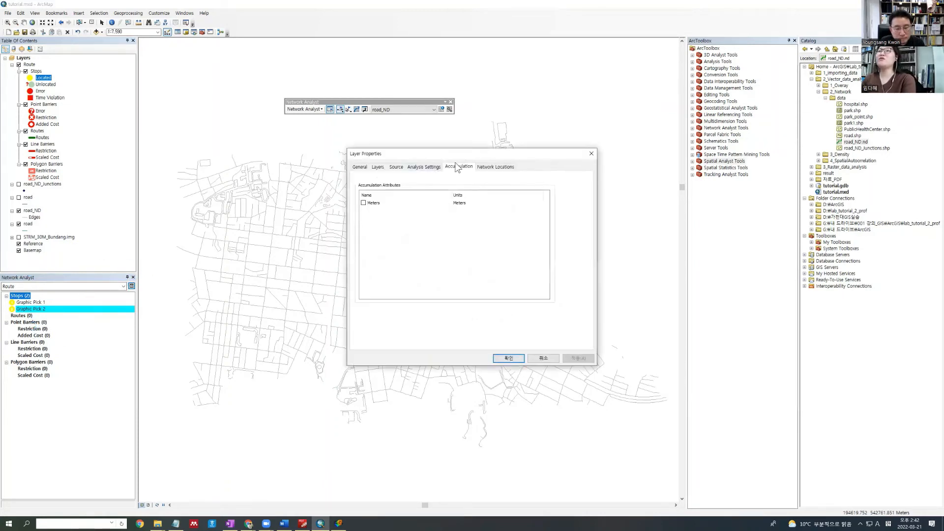
click(425, 167)
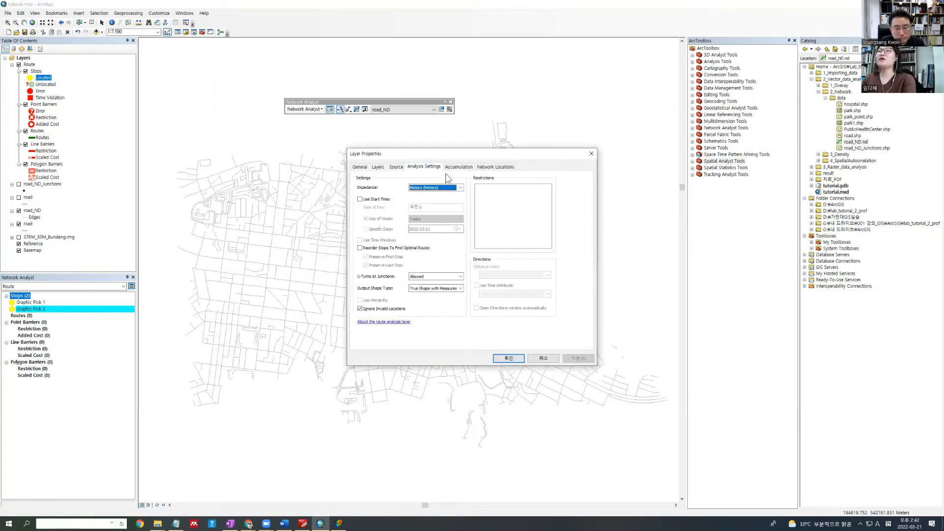
click(495, 167)
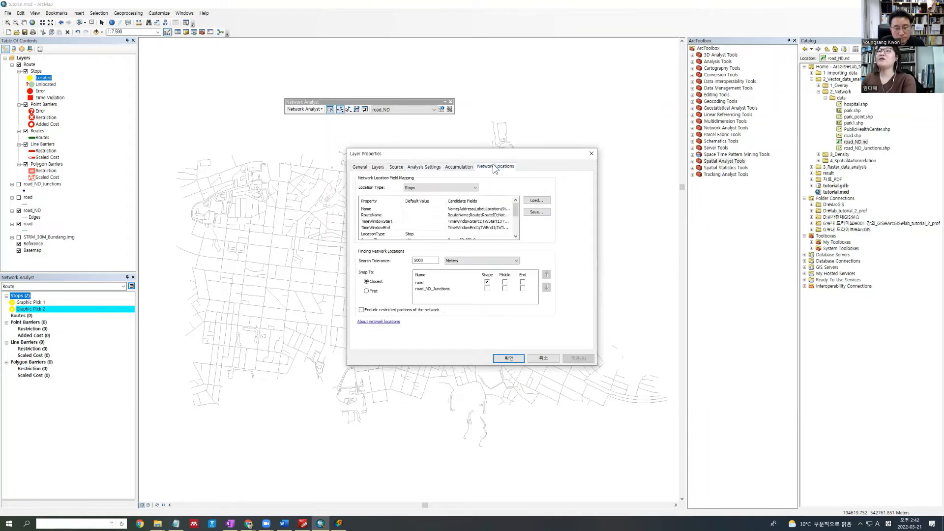
click(592, 154)
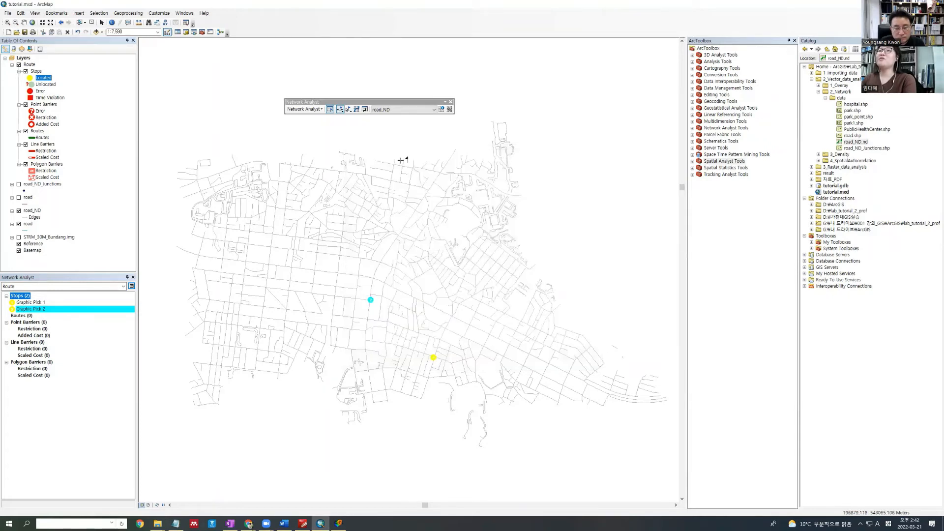
Solve the route between the two stops and check the search tolerance in the Route layer's network location settings.
click(356, 110)
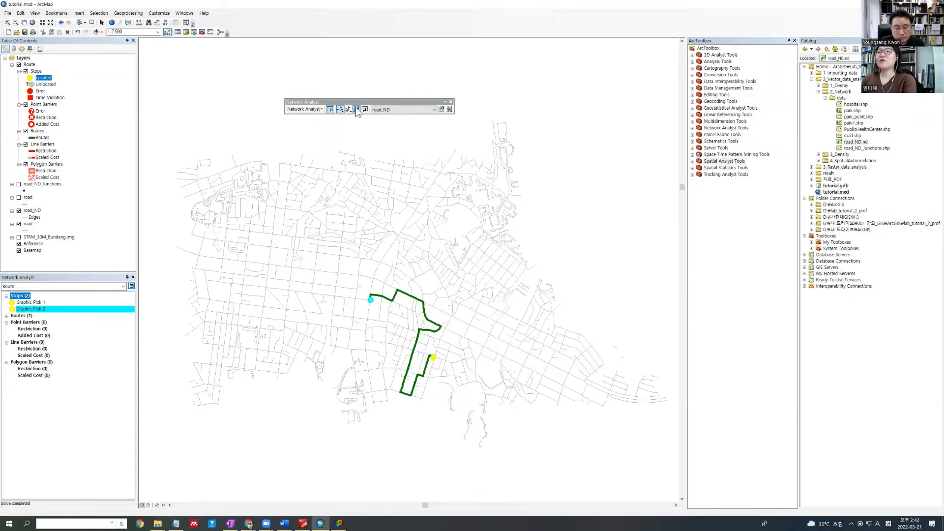
click(132, 285)
click(374, 299)
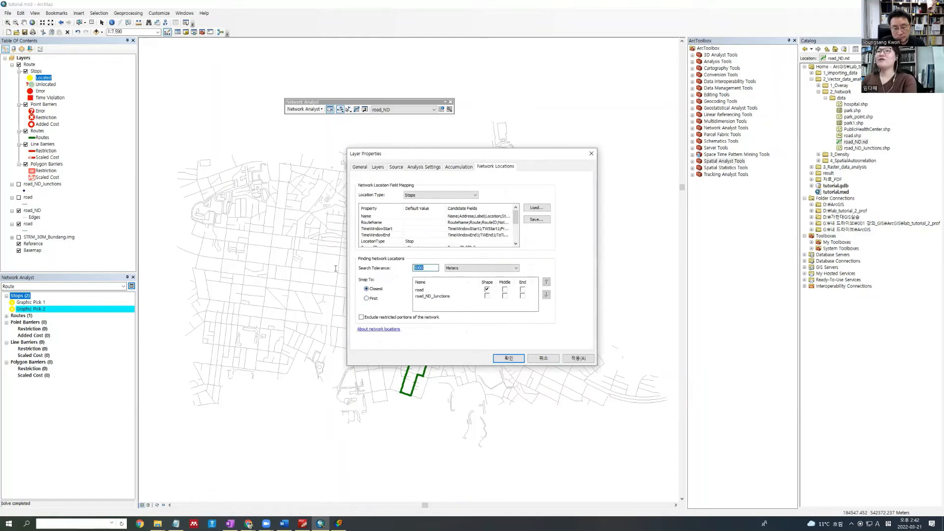
click(518, 360)
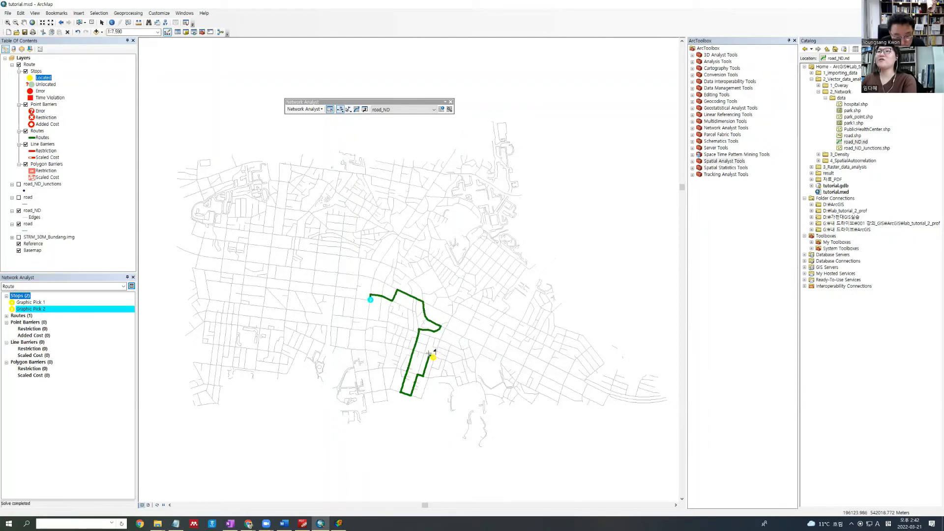
Move the Graphic Pick 1 stop slightly northwest onto the nearby road and solve the route again.
click(348, 110)
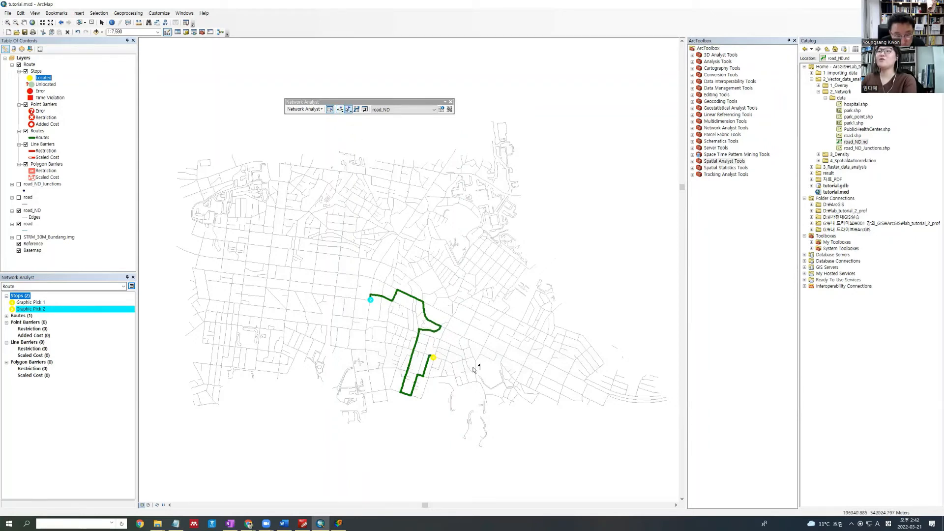
click(432, 359)
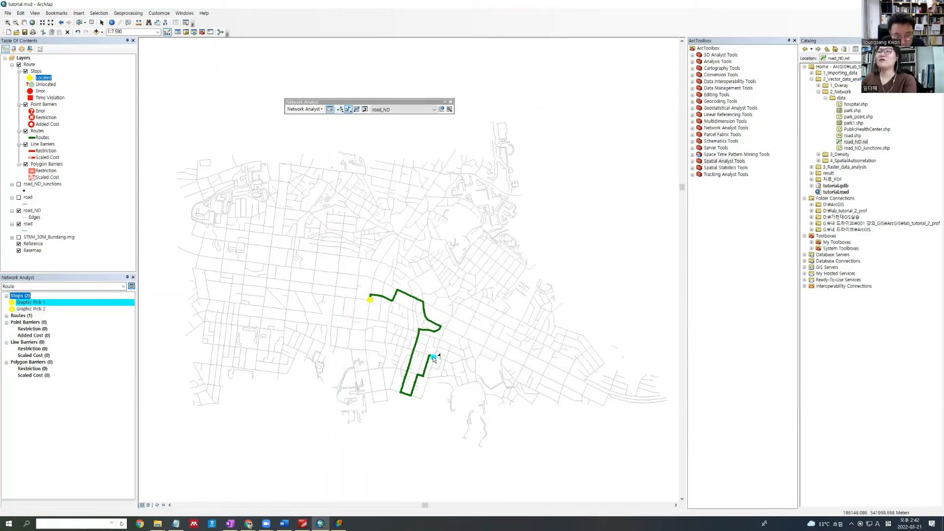
drag(433, 359, 430, 356)
click(356, 109)
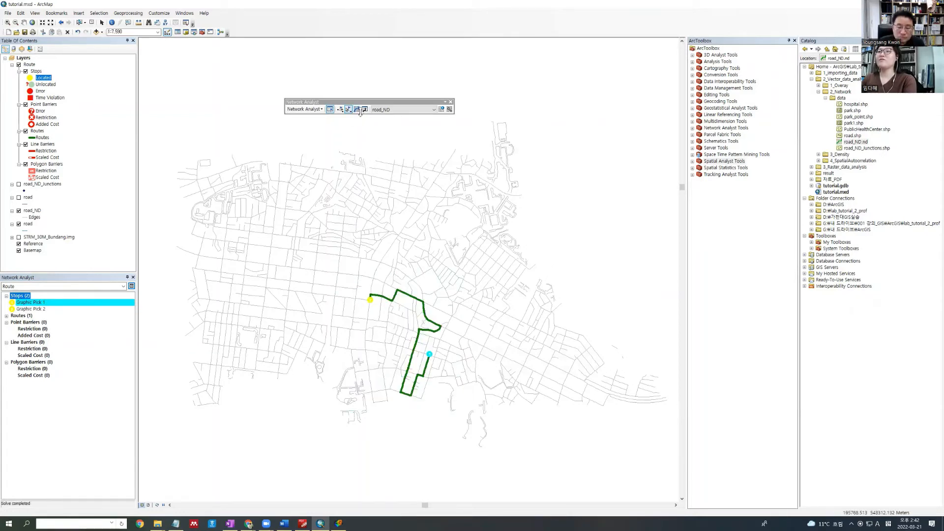
Replace the Graphic Pick 1 stop with a new stop northwest of Graphic Pick 2 and re-solve the route.
click(340, 109)
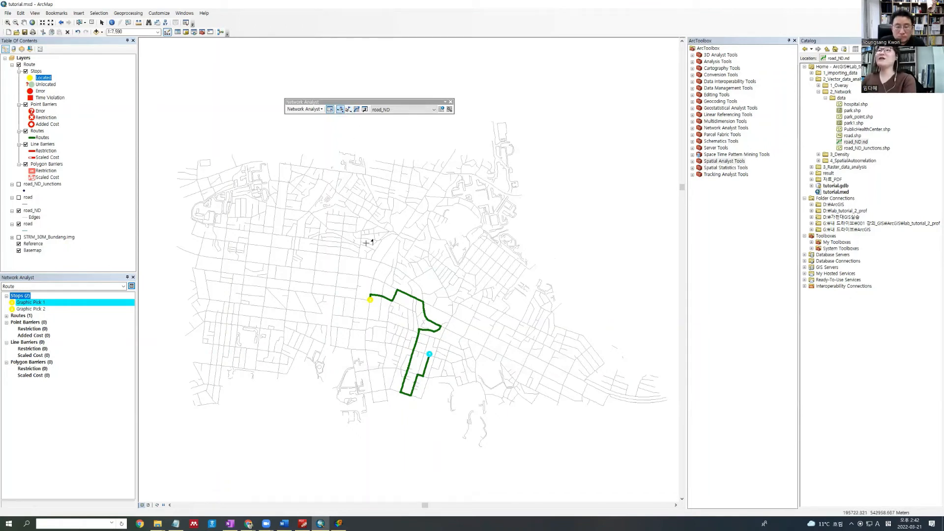
click(342, 242)
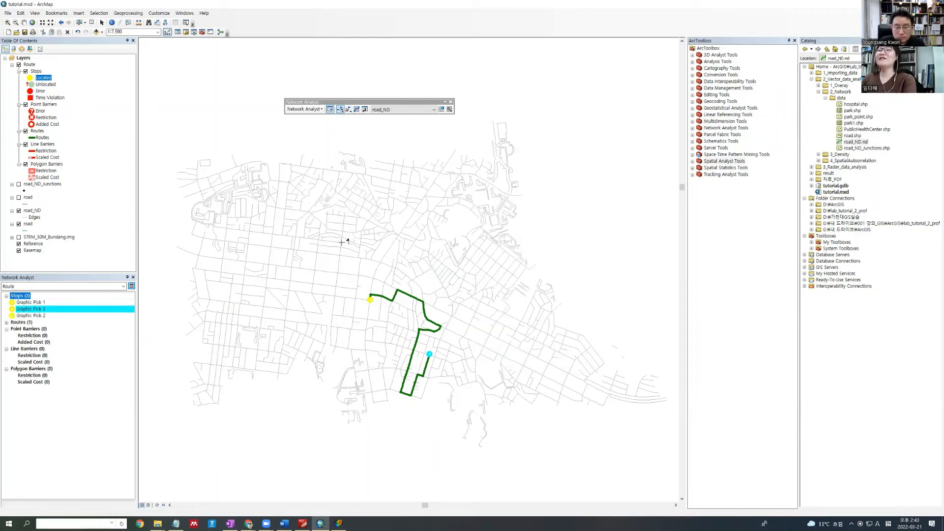
click(30, 303)
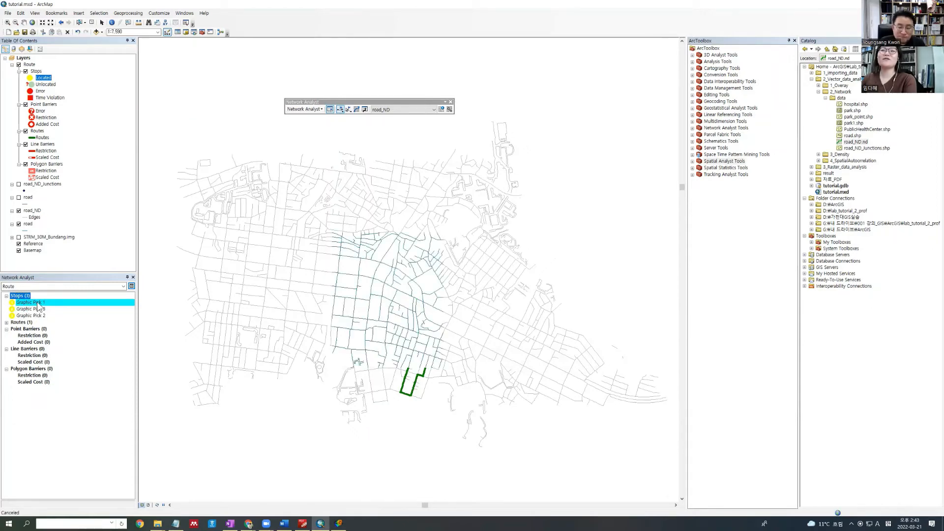
right_click(27, 303)
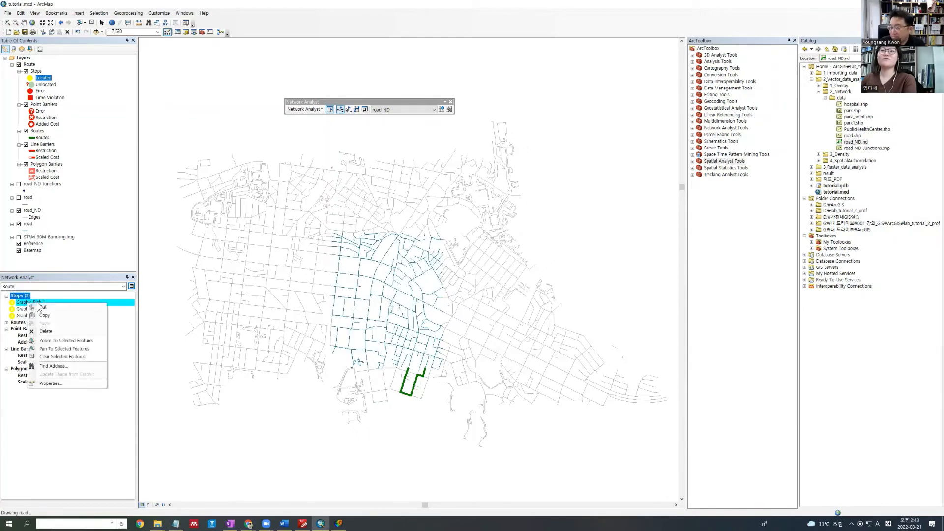
click(45, 332)
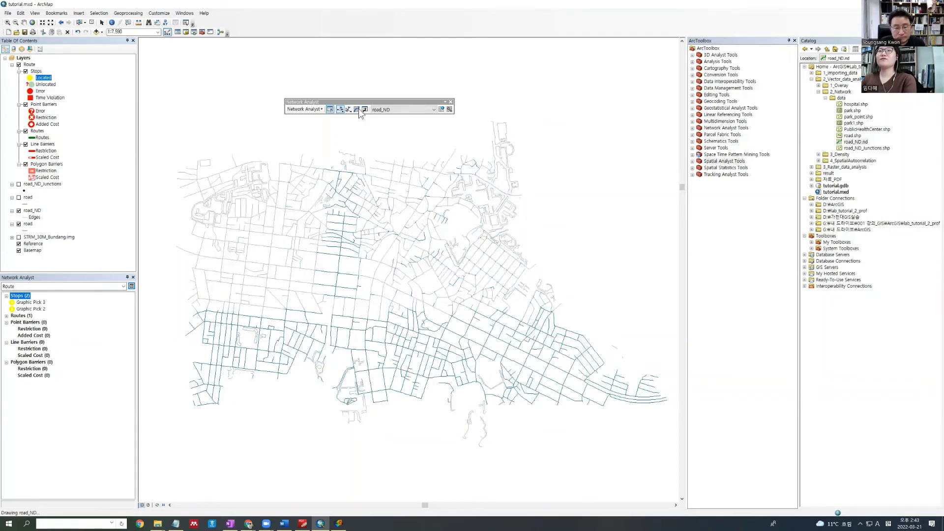
click(358, 109)
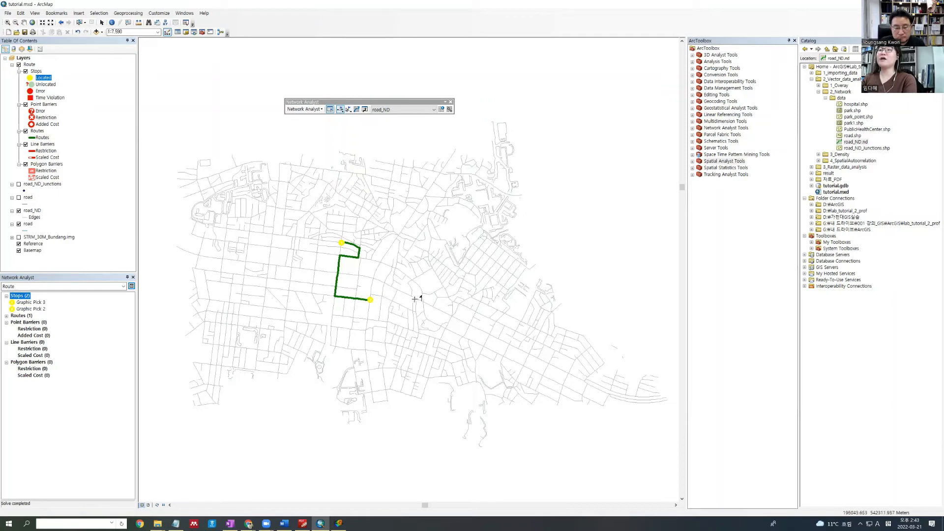
Change the symbol of the Located stops to Circle 1.
double_click(29, 78)
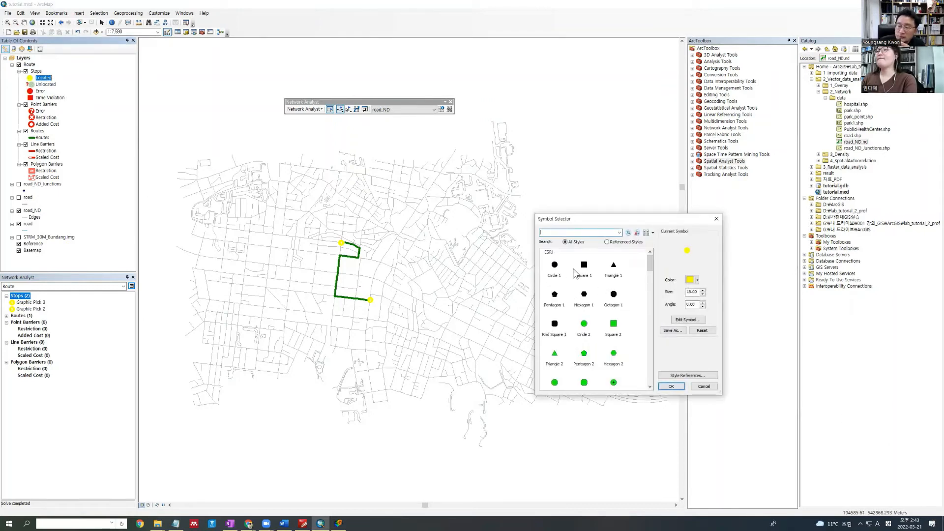
click(555, 266)
click(672, 386)
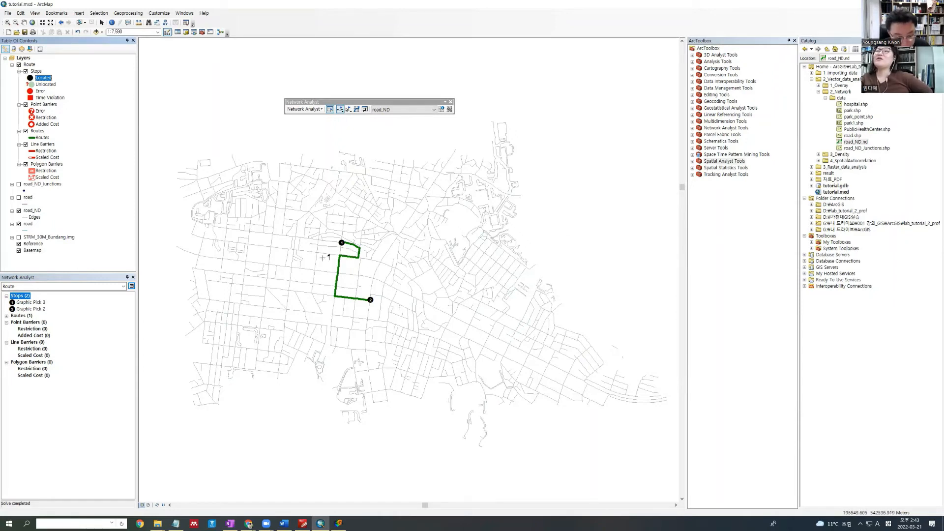
Add a third stop east of stop 2 and solve the route through all three stops.
click(421, 299)
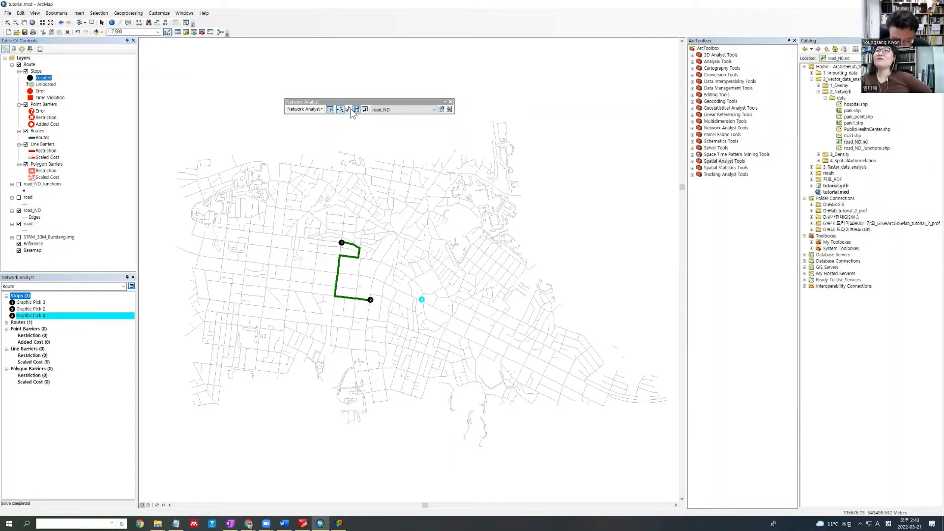
click(356, 109)
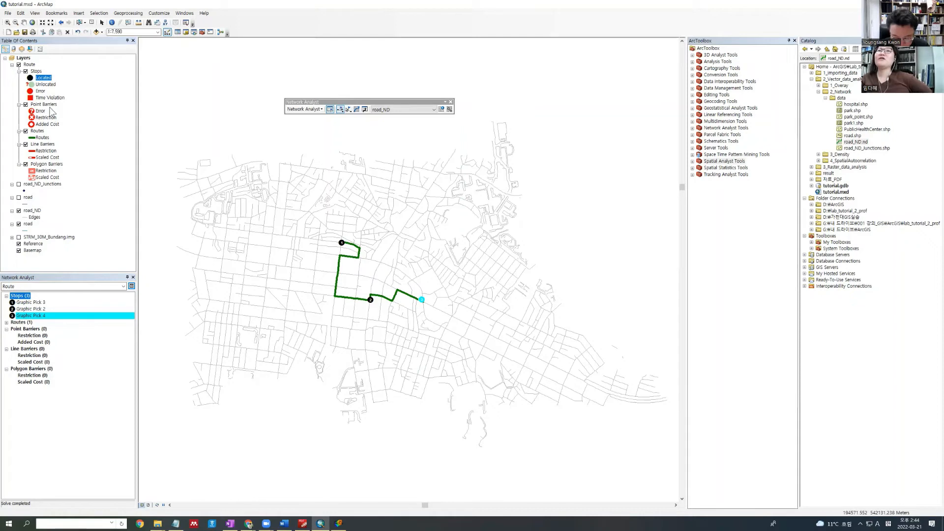
Draw a triangular polygon restriction barrier around stop 2, covering the route segments on both sides of it.
click(37, 165)
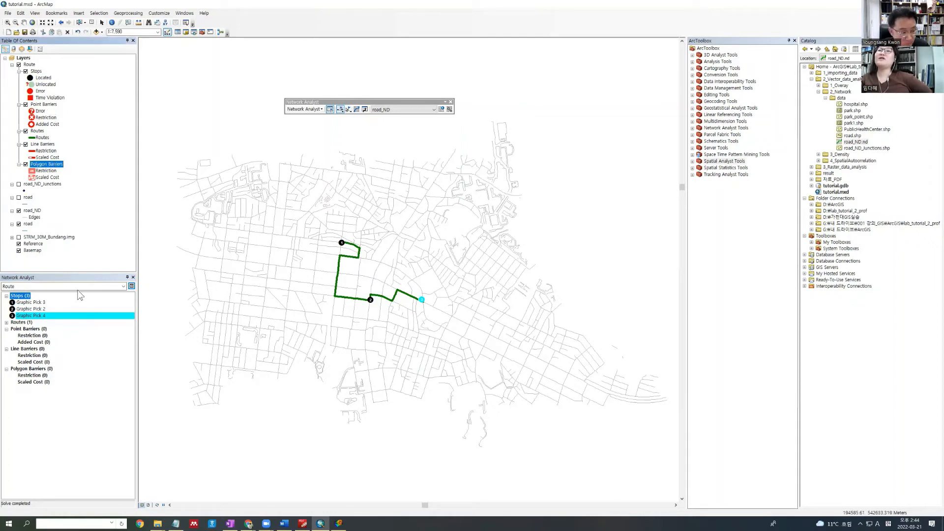
click(33, 369)
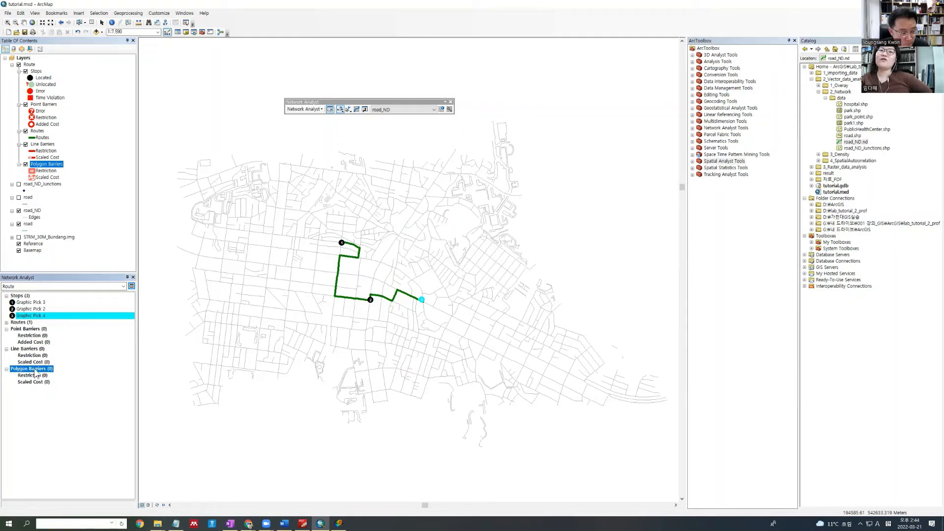
click(366, 276)
click(340, 319)
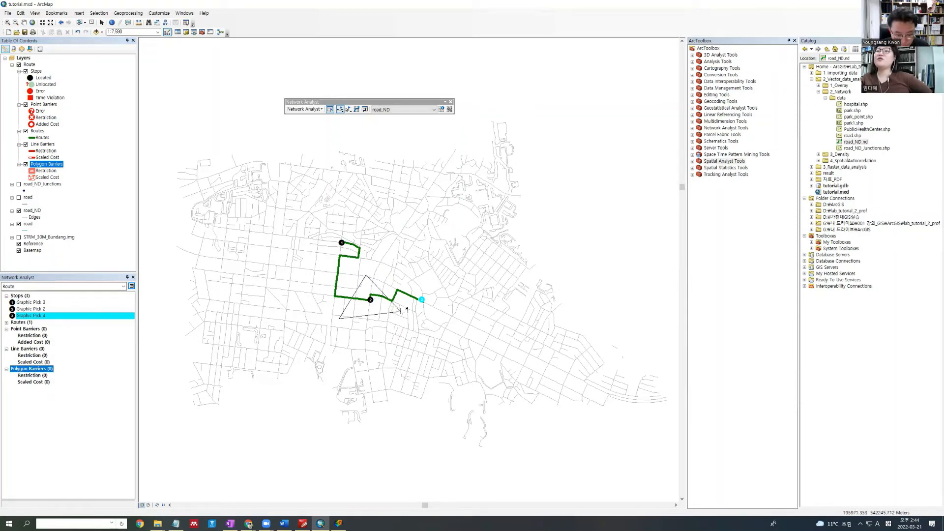
click(401, 311)
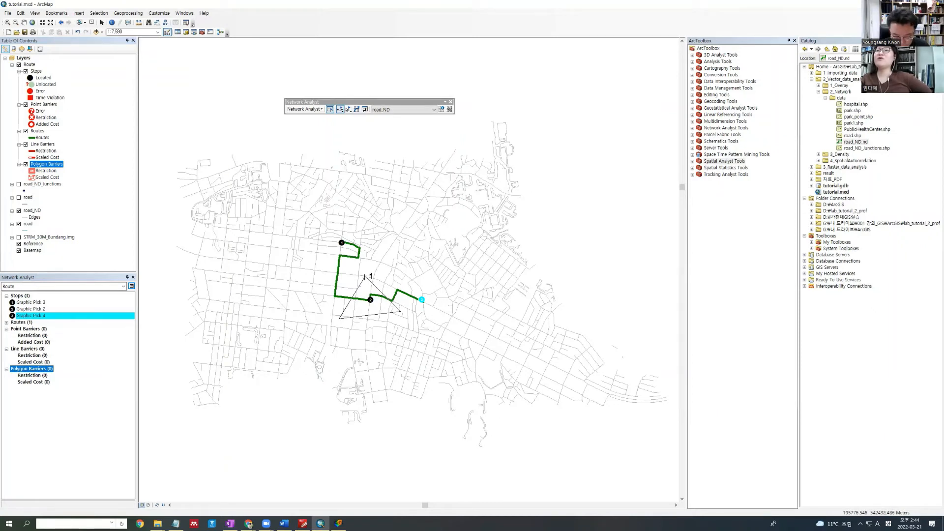
double_click(365, 276)
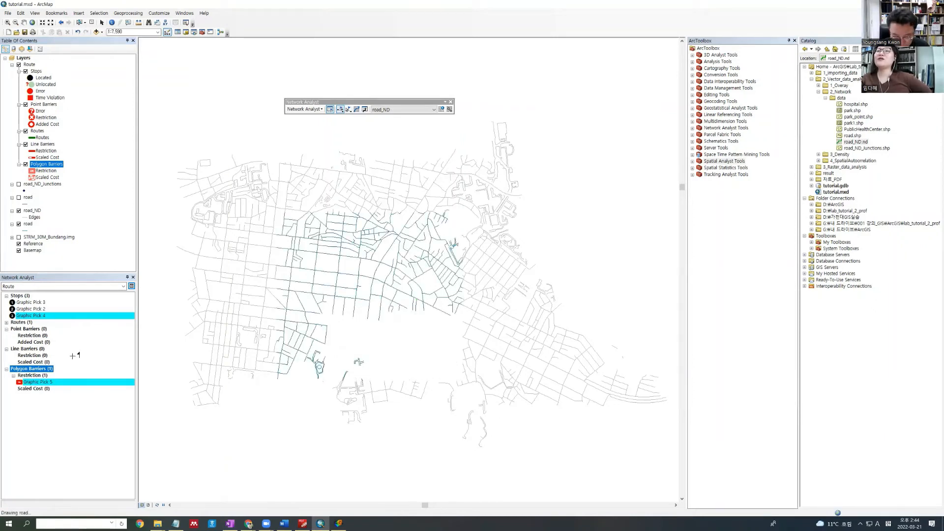
Delete the Graphic Pick 2 stop lying inside the polygon barrier and re-solve the route between the remaining stops.
click(27, 308)
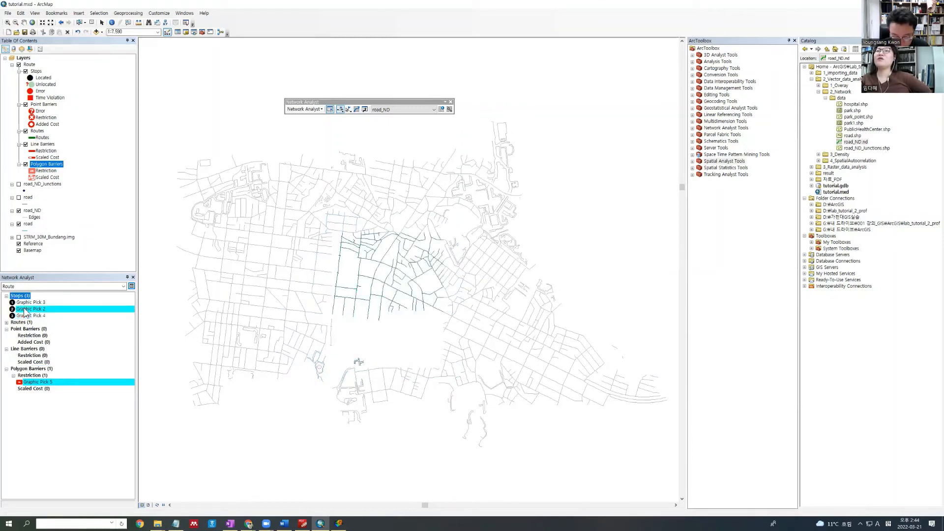
click(358, 109)
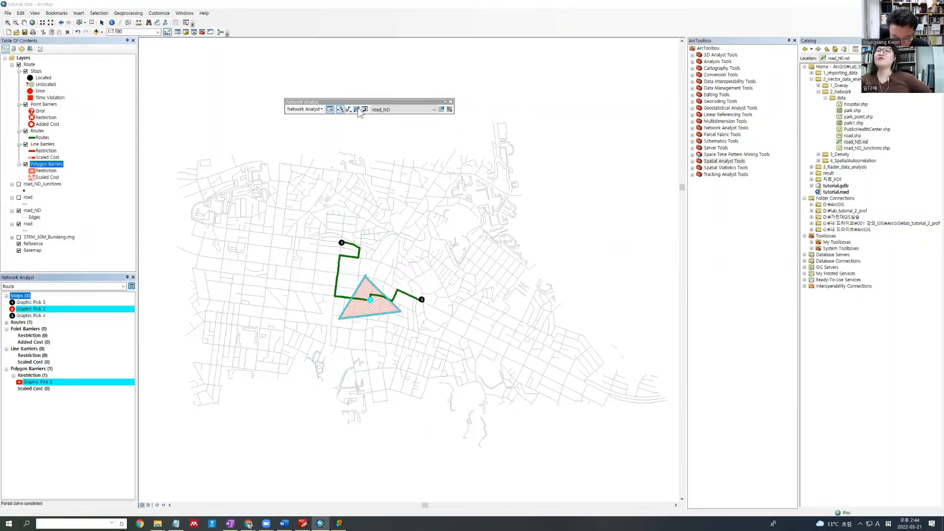
key(Escape)
right_click(31, 310)
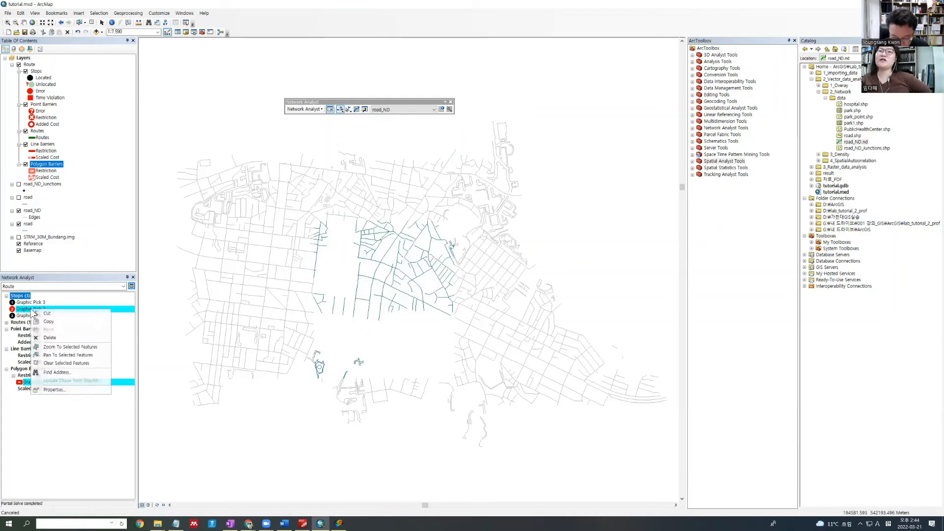
click(40, 337)
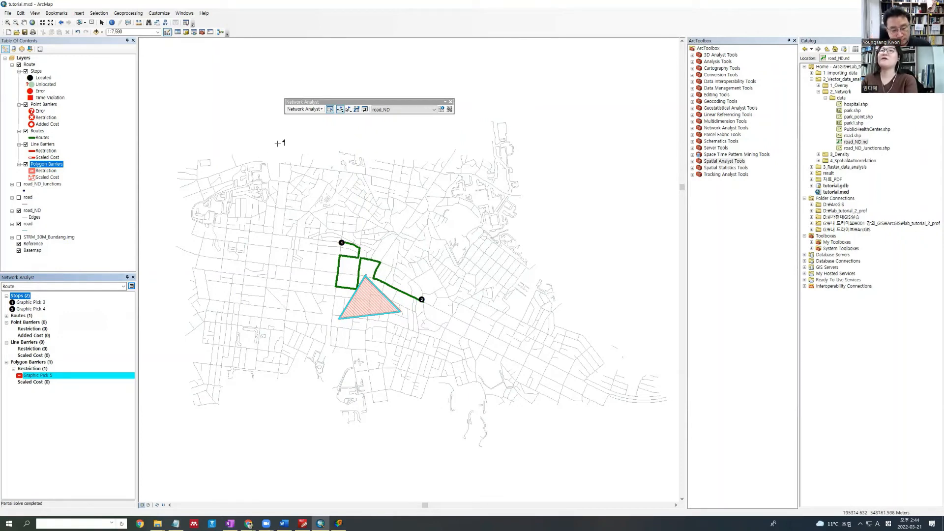
Hide the Route analysis layer and the road layer directly below road_ND.
right_click(29, 65)
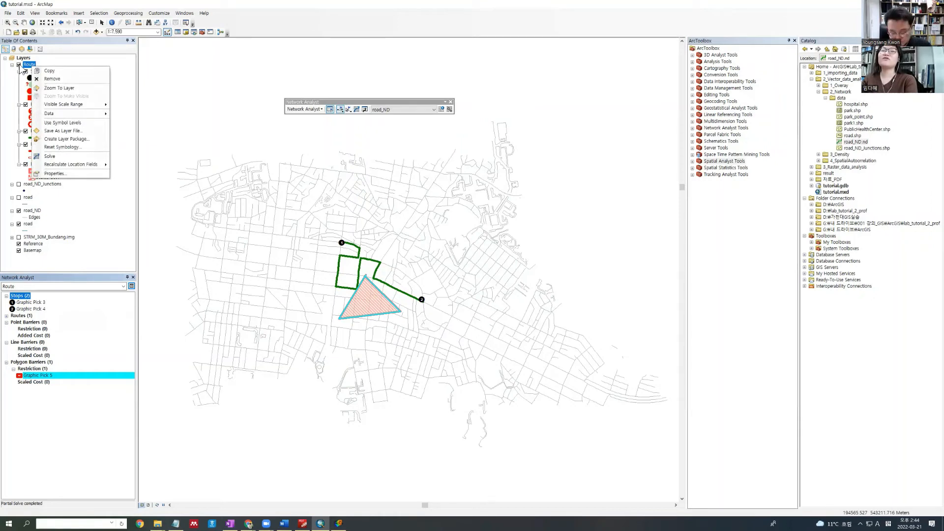
click(19, 65)
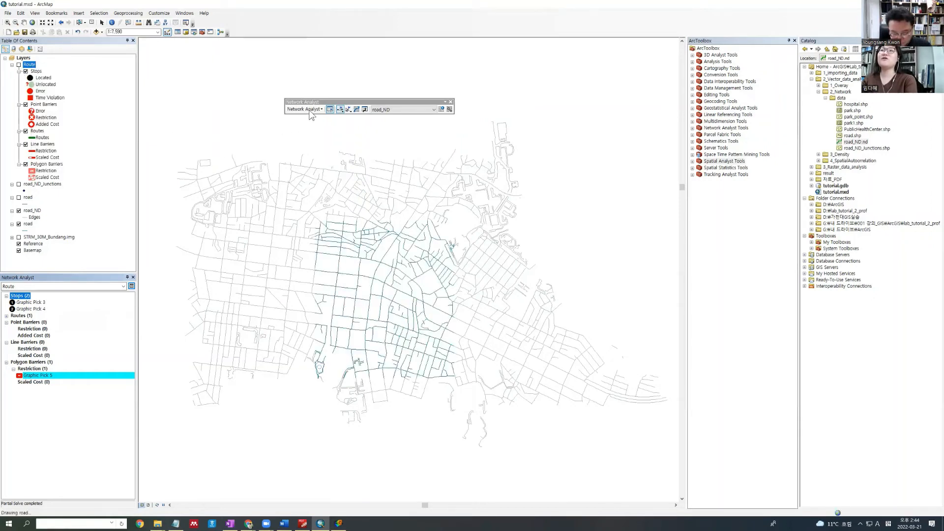
click(312, 109)
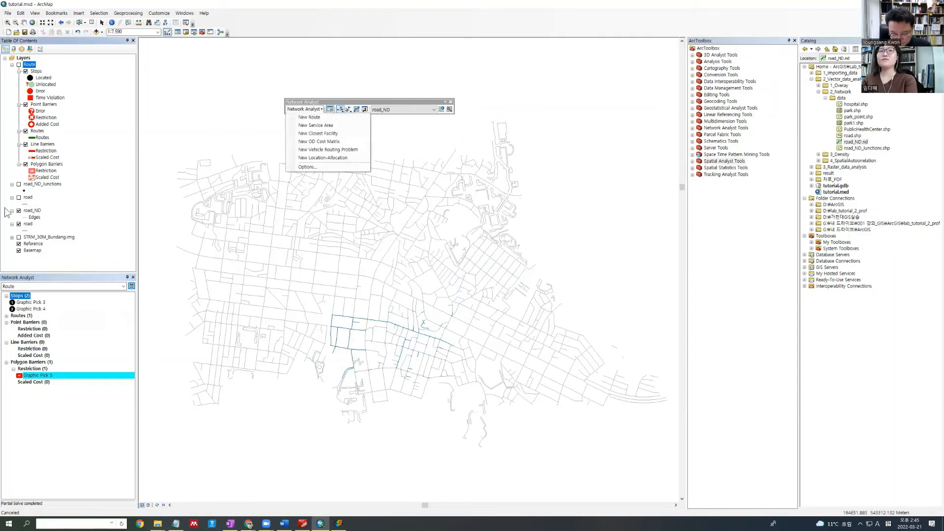
click(19, 224)
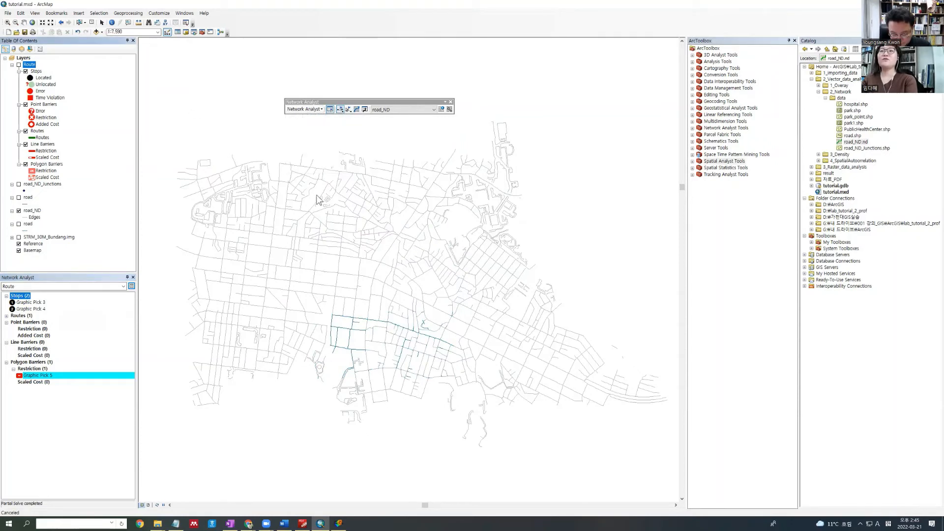
Create a new Service Area analysis layer and collapse the Route layer's legend.
click(313, 111)
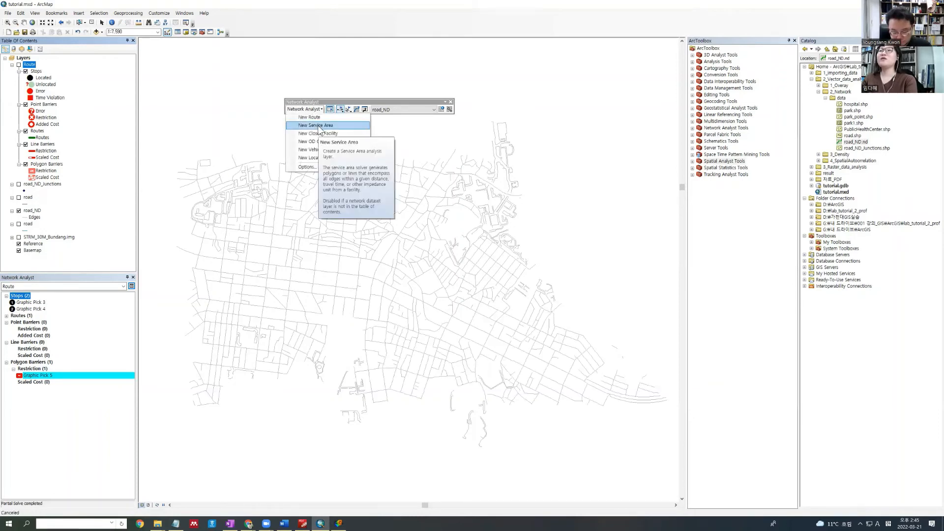
click(318, 125)
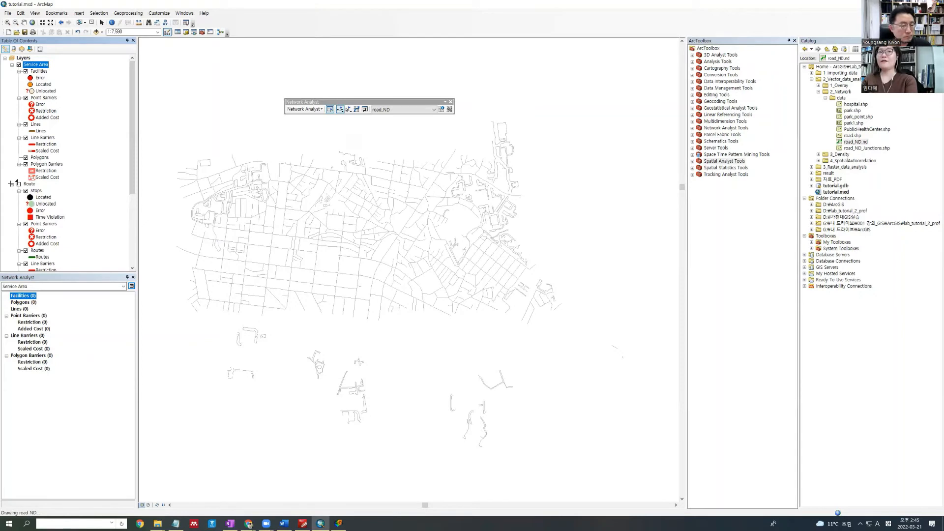
click(12, 184)
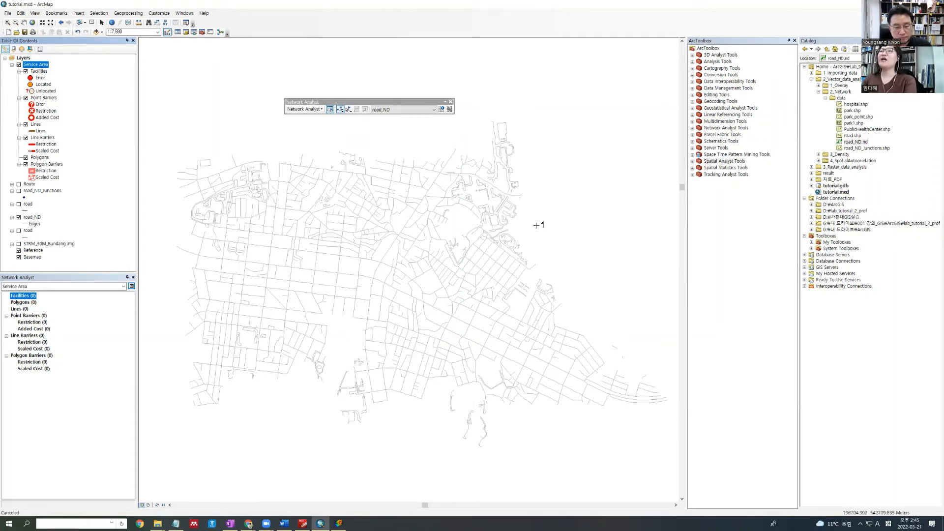
Add park_point.shp from the 2_Network data folder to the map, closing the notice that appears.
click(856, 123)
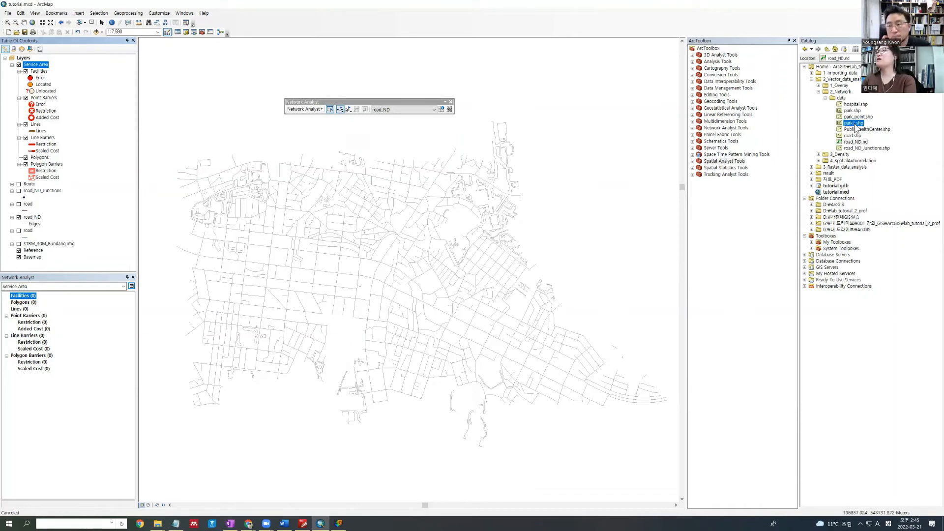
click(866, 117)
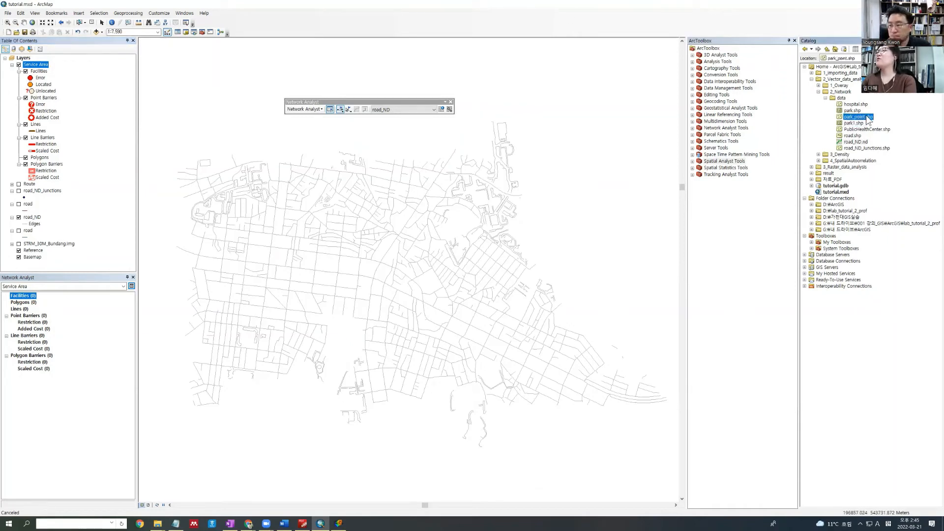
drag(861, 117, 102, 157)
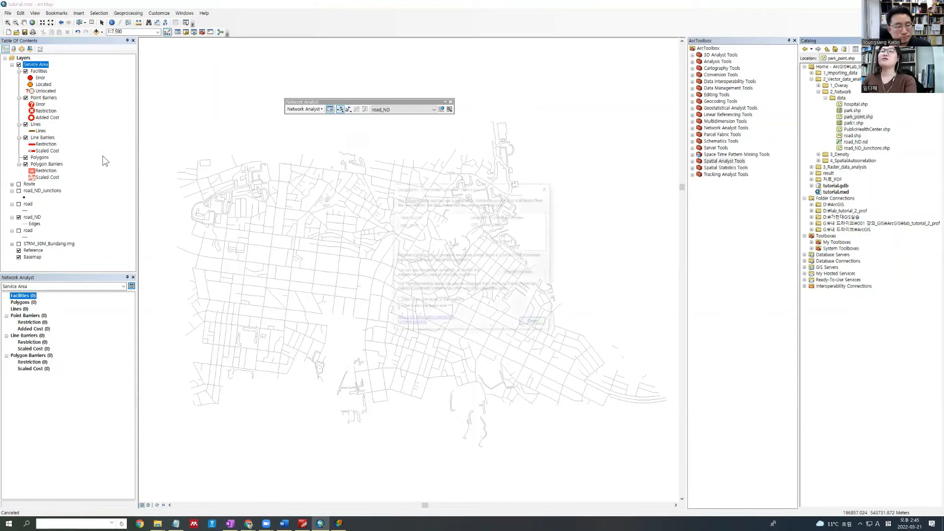
click(541, 323)
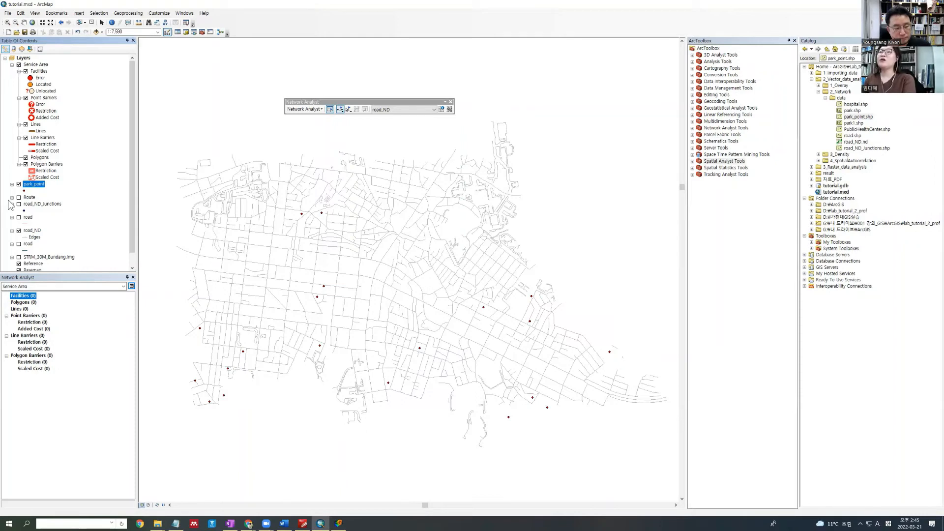
Set the Service Area layer's default breaks to 300 meters in its analysis settings.
click(131, 287)
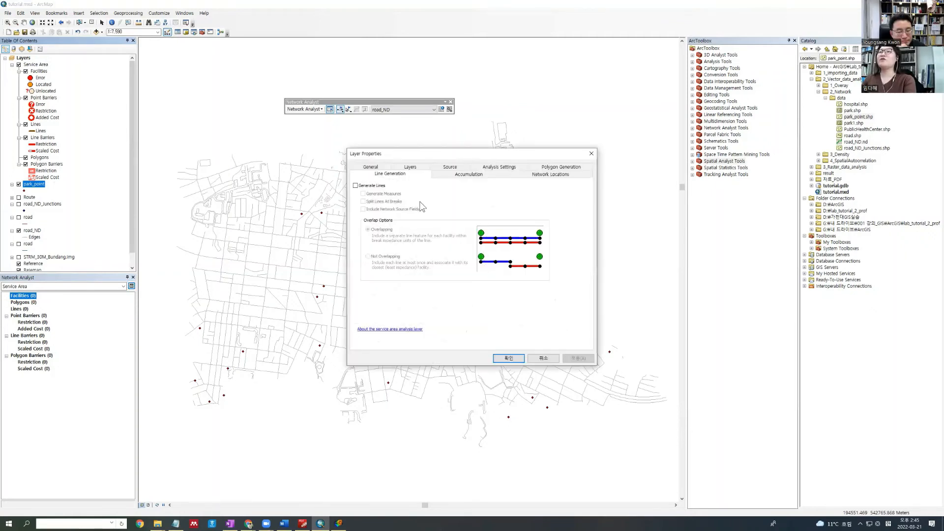
click(465, 173)
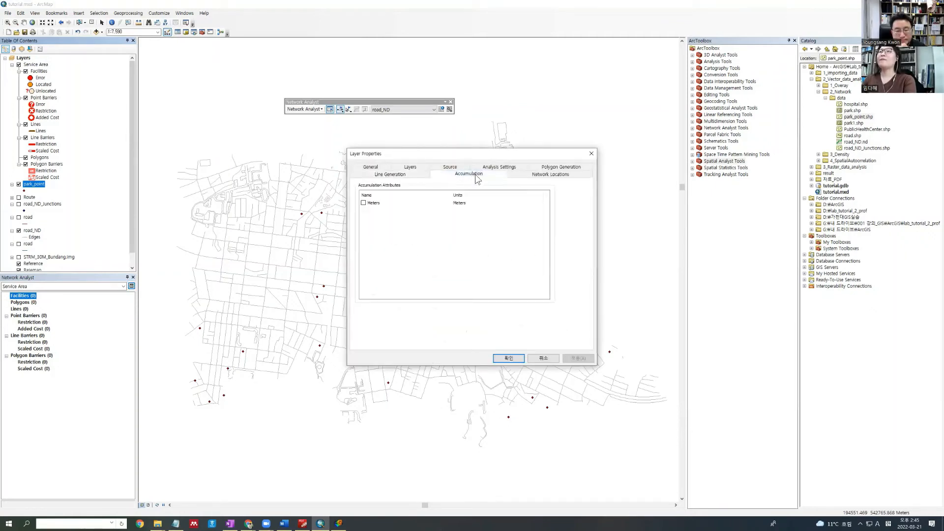
click(541, 176)
click(554, 169)
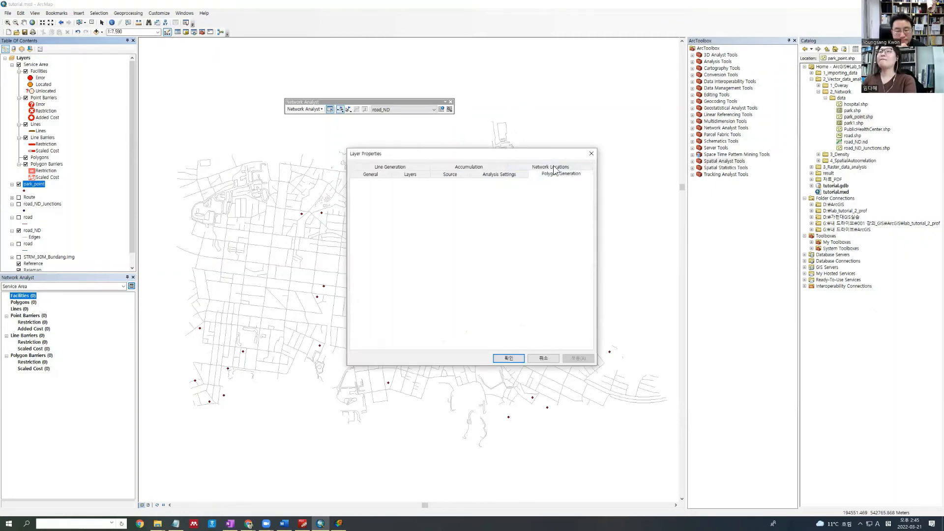
click(514, 175)
key(Tab)
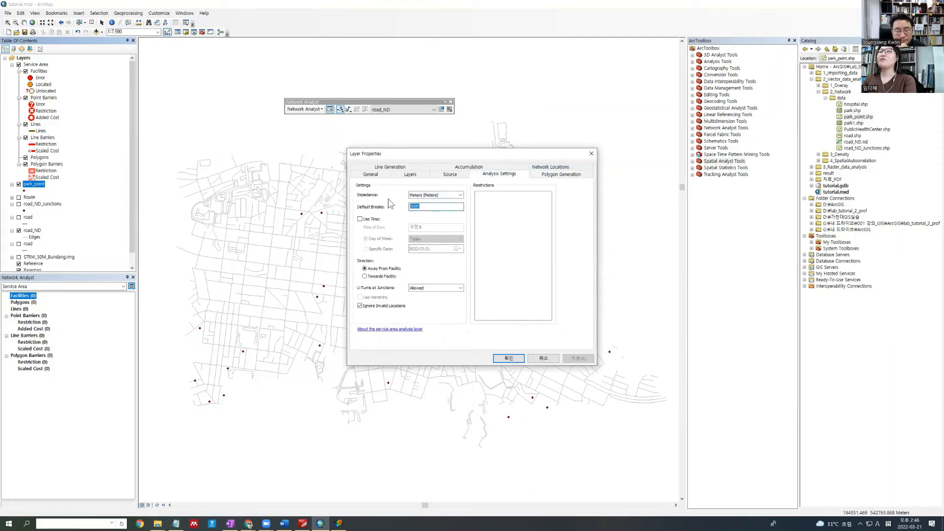
text(3)
Turn off polygon trimming, set multiple facilities to merge by break value, and apply the Service Area properties.
click(555, 176)
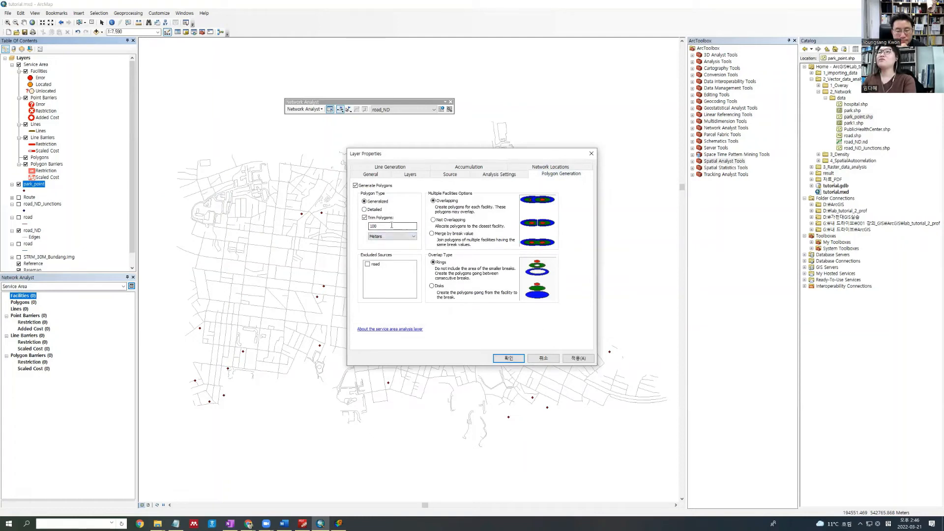
click(365, 218)
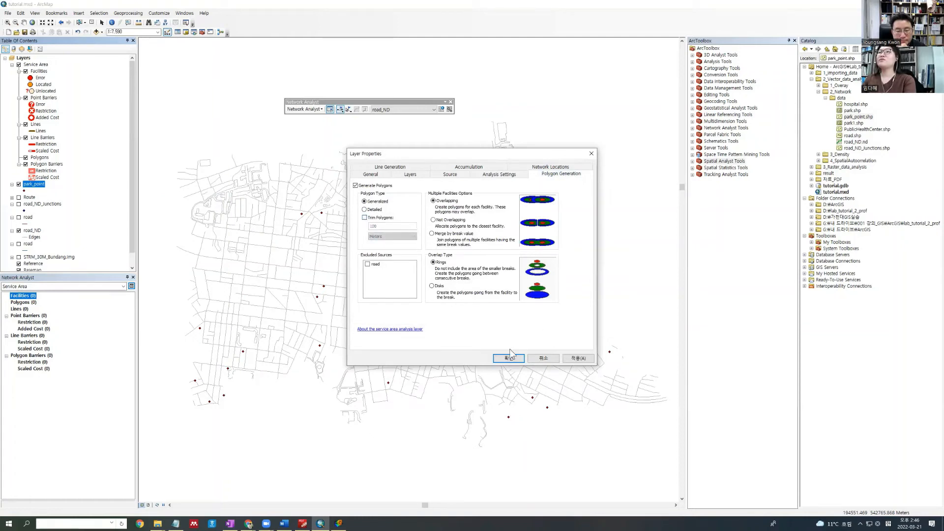
click(434, 234)
click(569, 358)
click(509, 358)
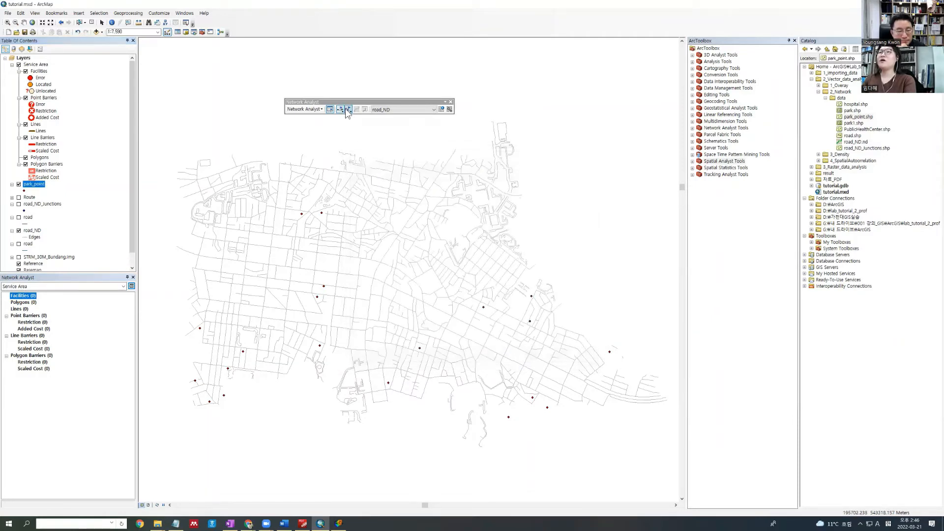
Load the park_point layer as Service Area facilities, sorted by FID with a search tolerance of 1000 meters.
click(36, 72)
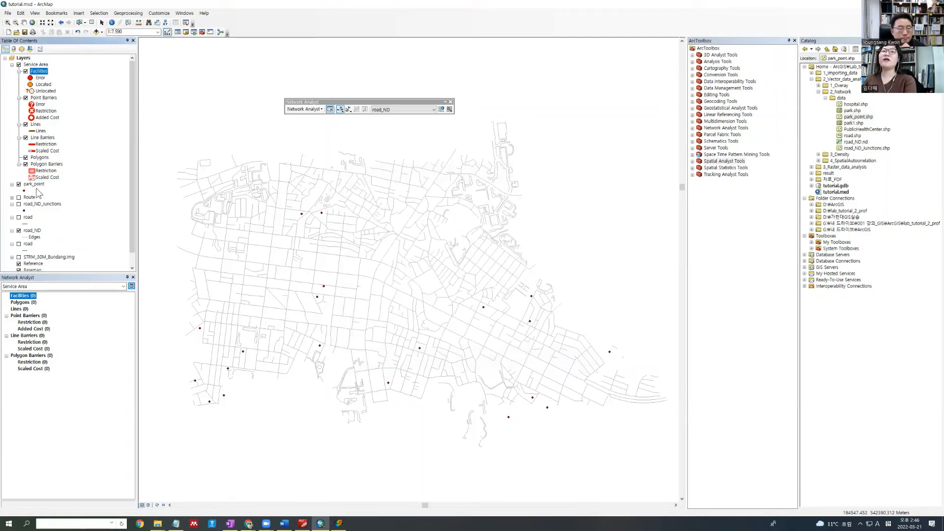
drag(33, 184, 22, 282)
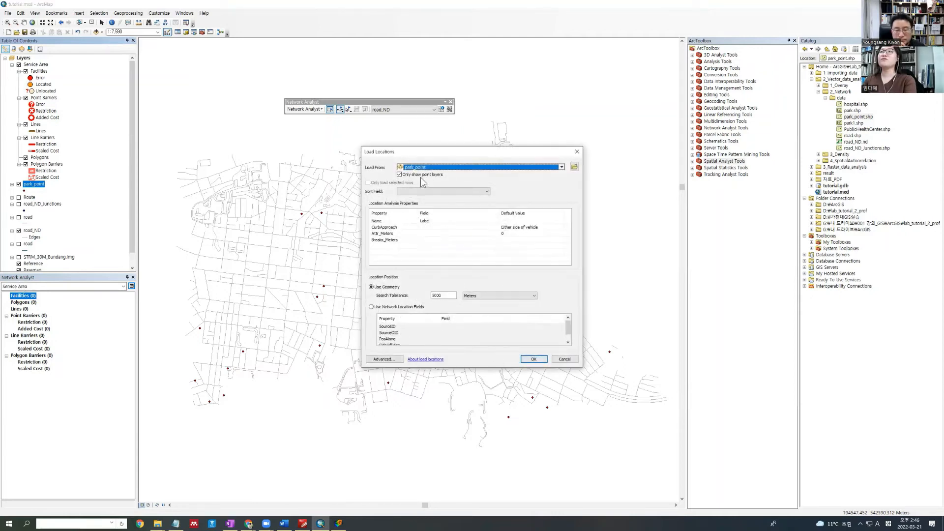
click(412, 192)
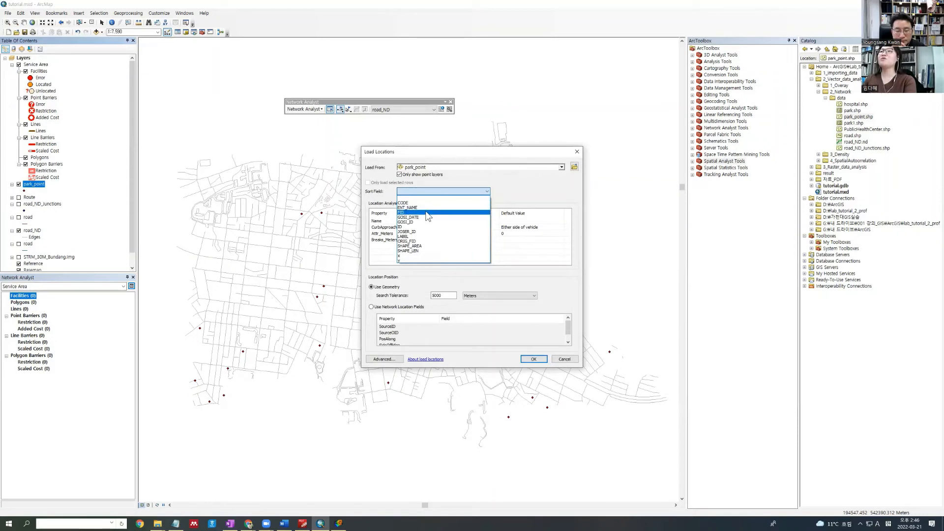
click(426, 213)
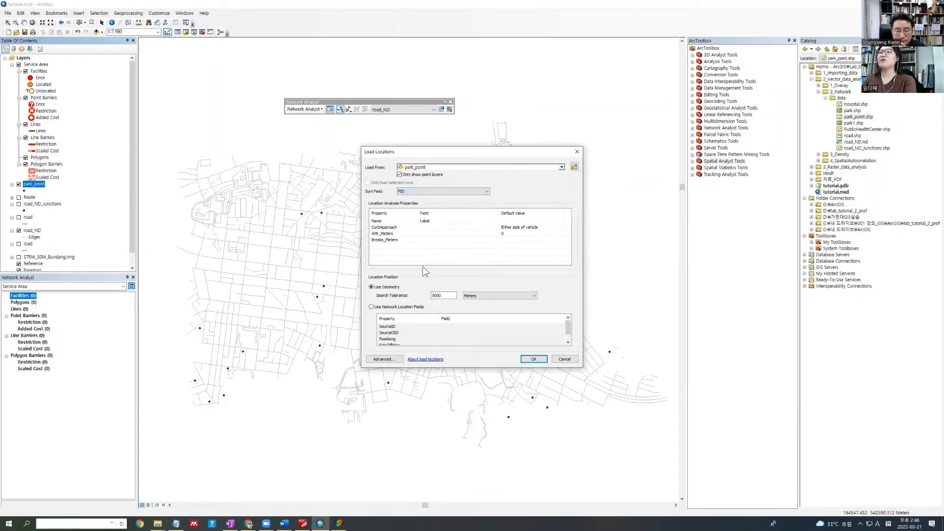
drag(456, 295, 403, 291)
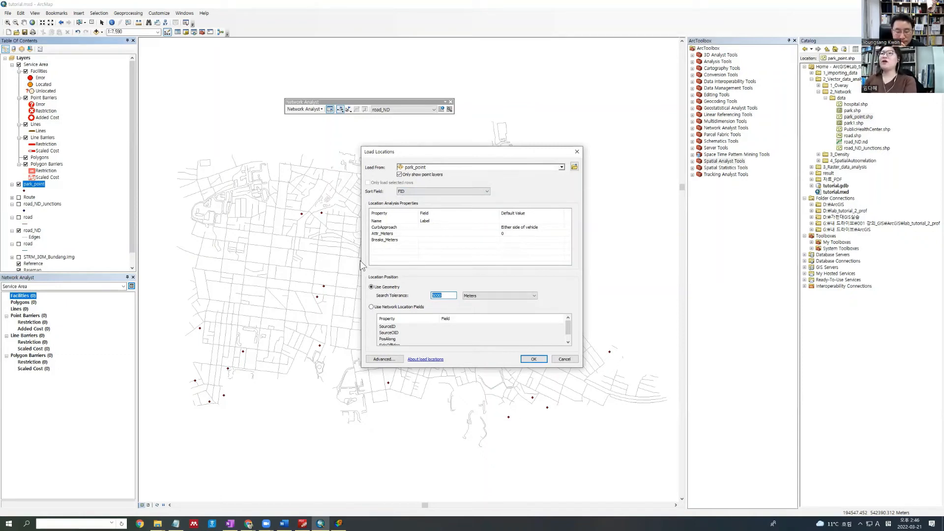
text(1000)
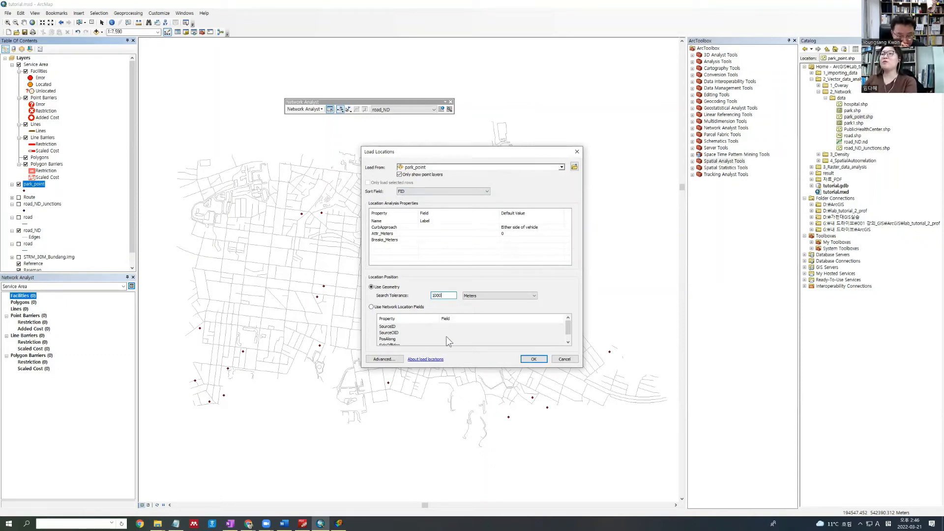
click(532, 360)
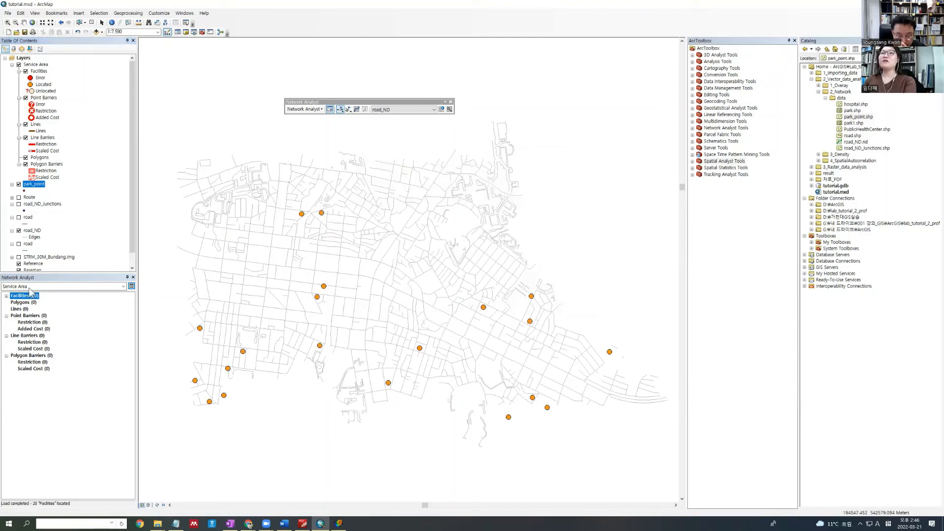
Solve the service area for the loaded park facilities.
click(31, 87)
click(672, 386)
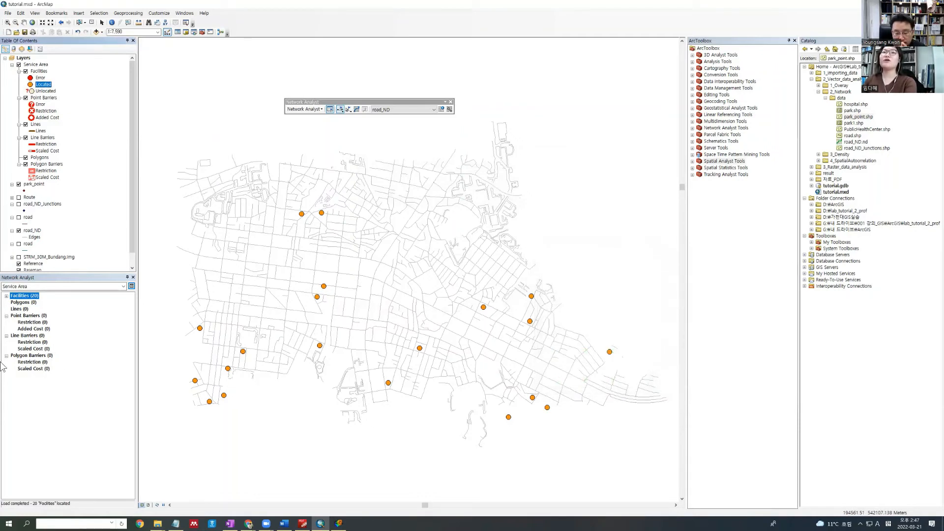
click(32, 304)
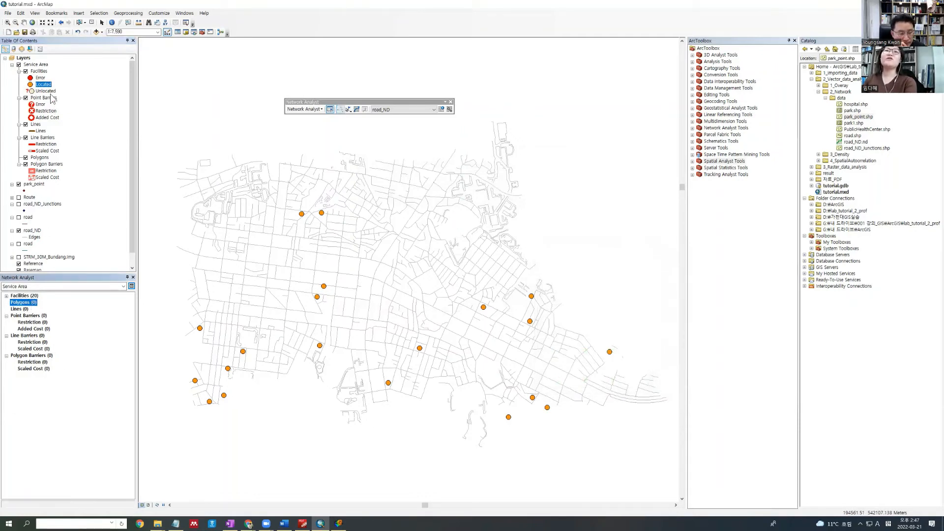
click(40, 131)
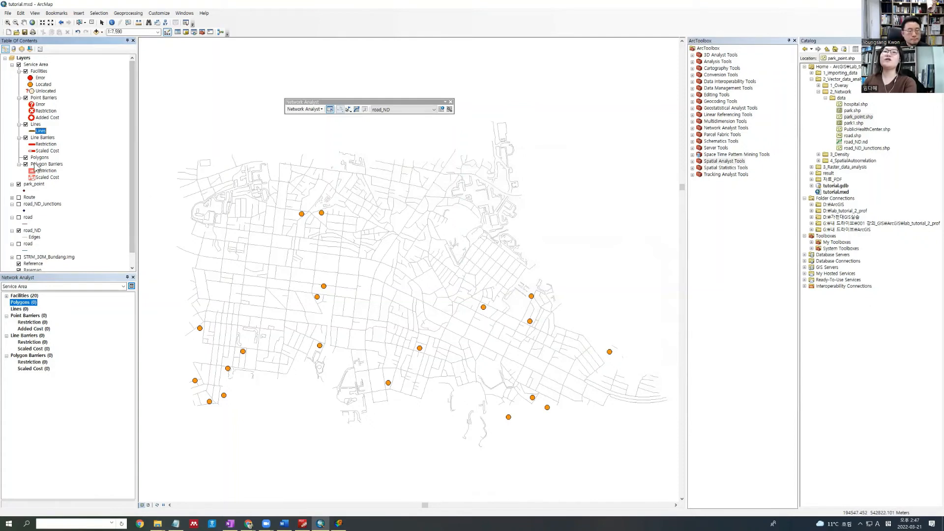
click(357, 110)
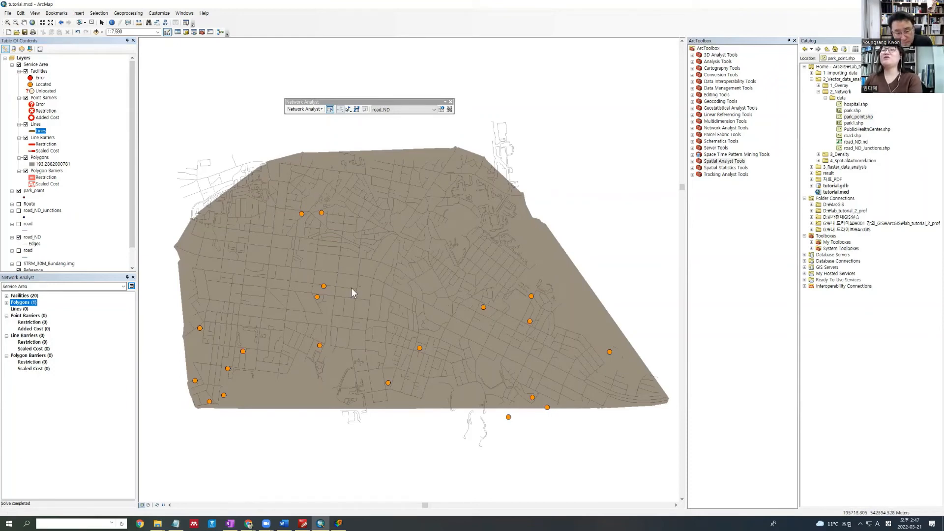
Change the Service Area default breaks to 300, 500, 700 in the analysis settings.
click(130, 287)
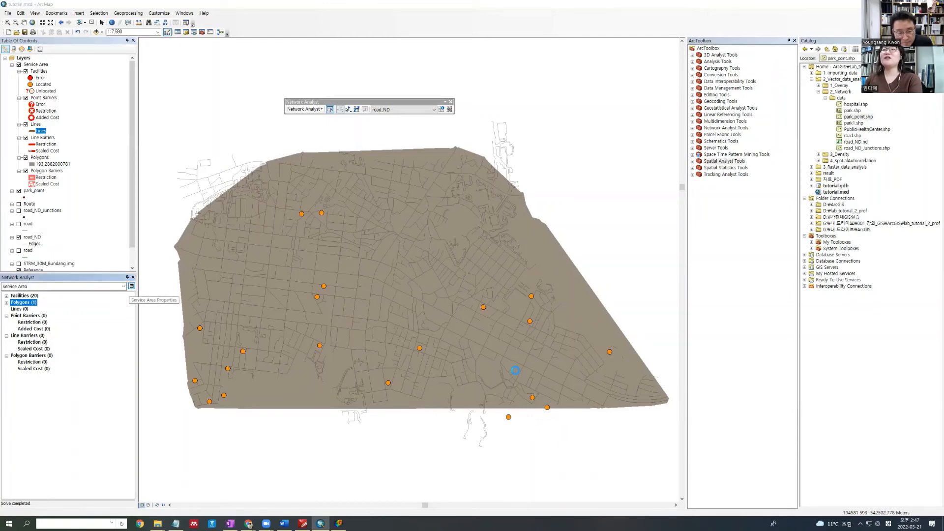
click(521, 175)
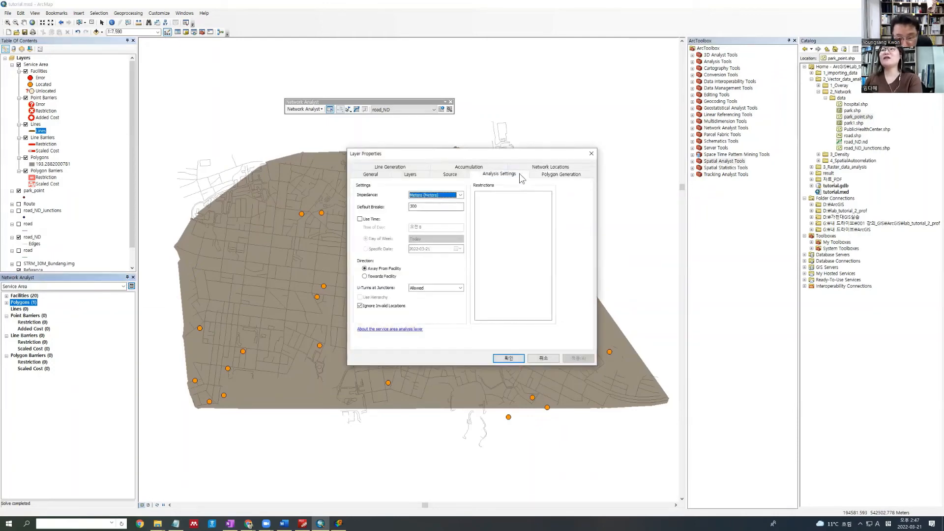
click(442, 206)
text(,)
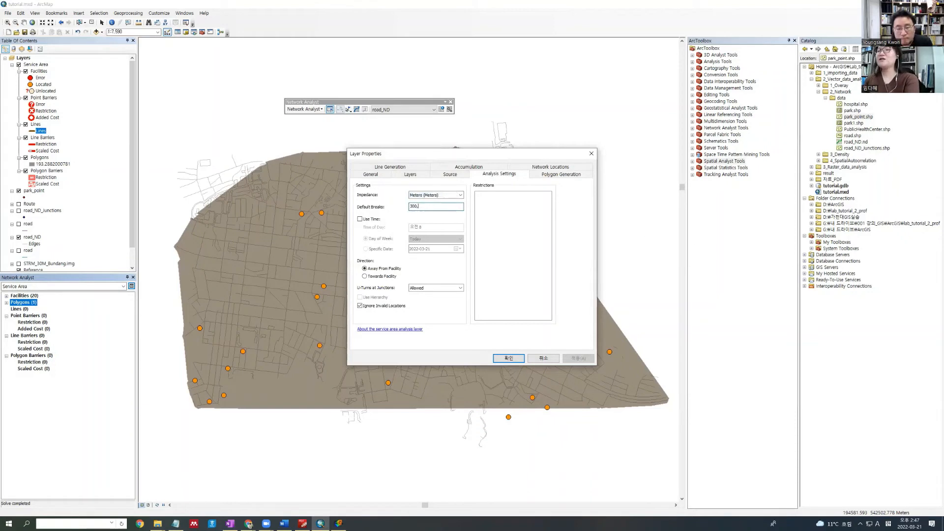
text( 500,)
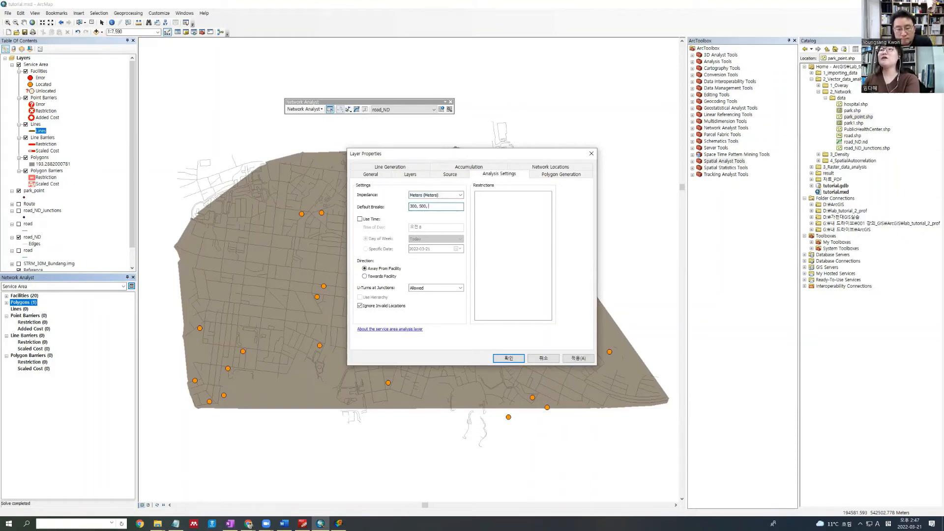
text( 700,)
Enable polygon trimming at 100 meters, apply the Service Area properties, and solve the service area again.
click(546, 174)
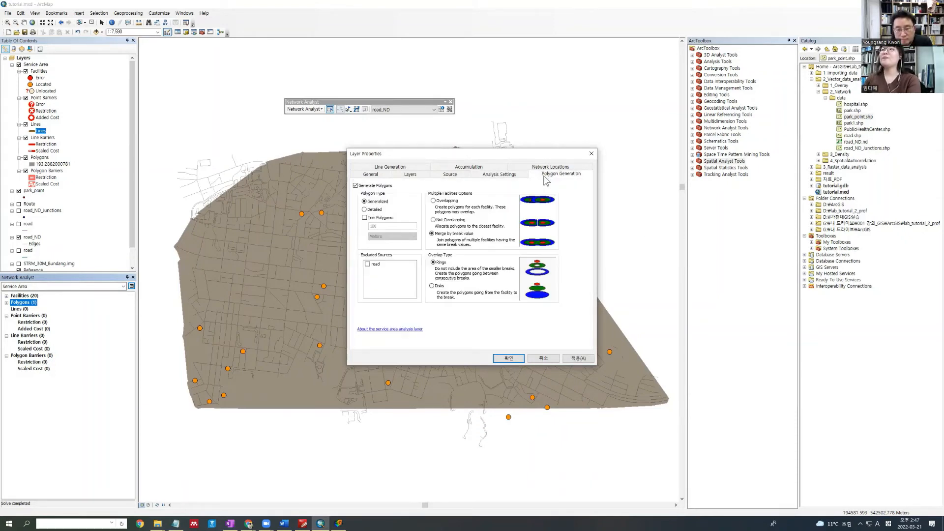
click(369, 219)
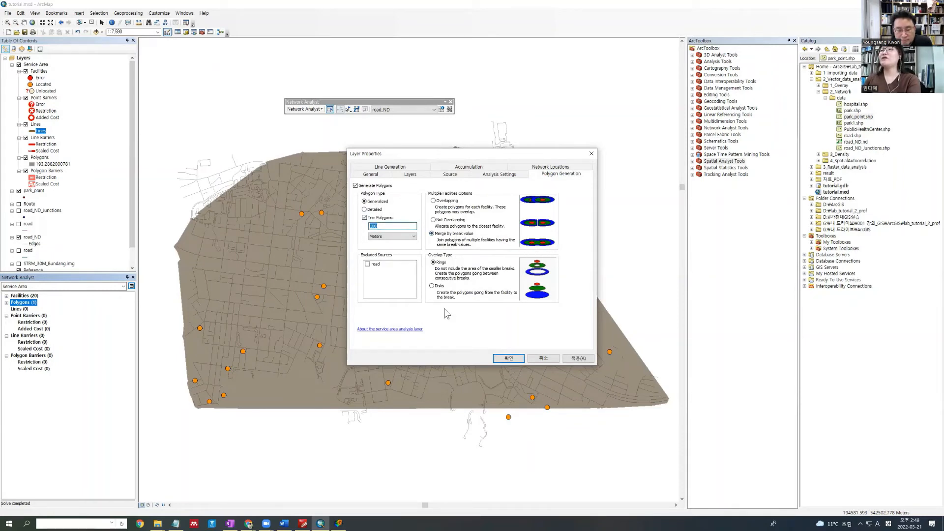
click(570, 358)
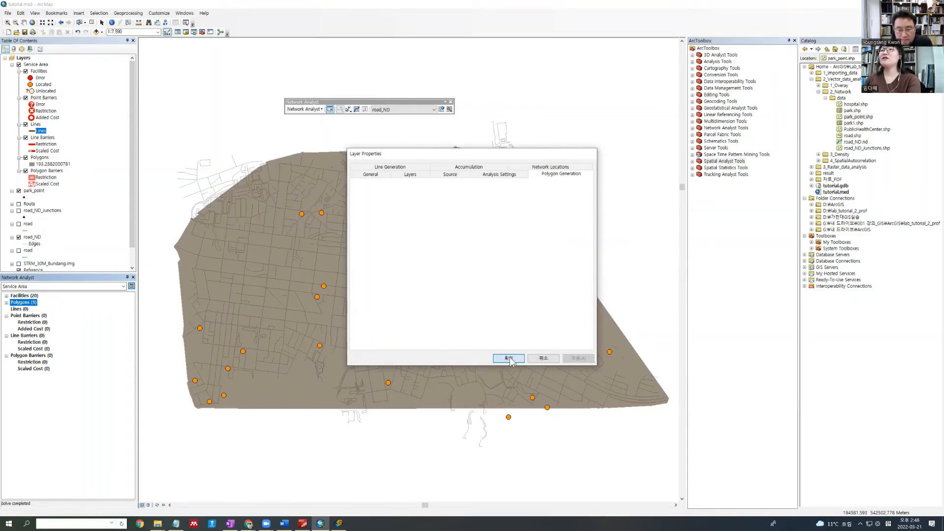
click(508, 359)
click(356, 111)
click(356, 111)
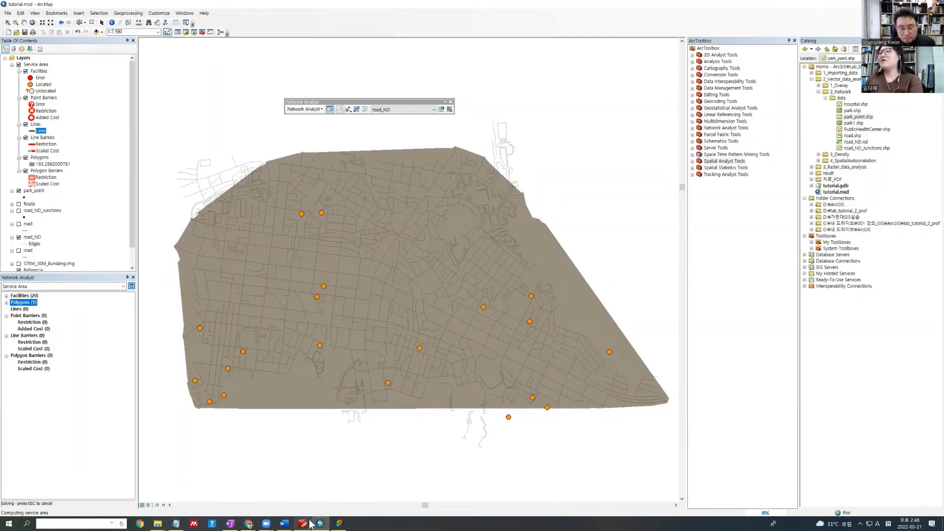
Open ArcGIS_10주차_networkanalysis.pdf from the 자료_PDF folder in PDF-XChange Editor and examine the slides on service area settings.
mouse_move(310, 524)
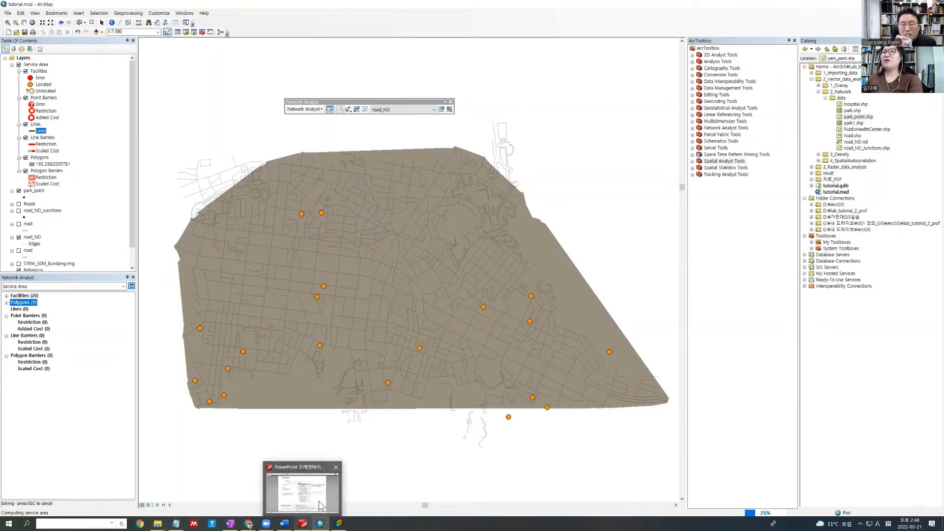
click(319, 504)
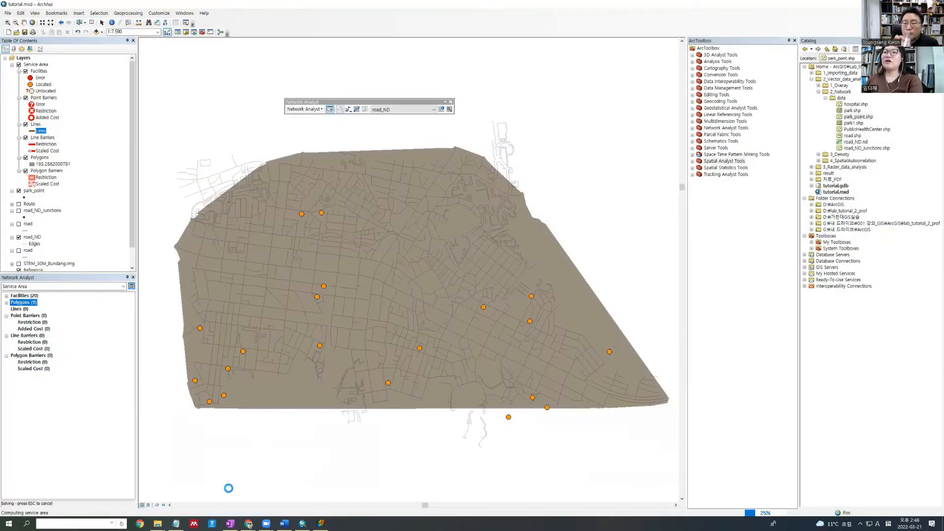
mouse_move(157, 523)
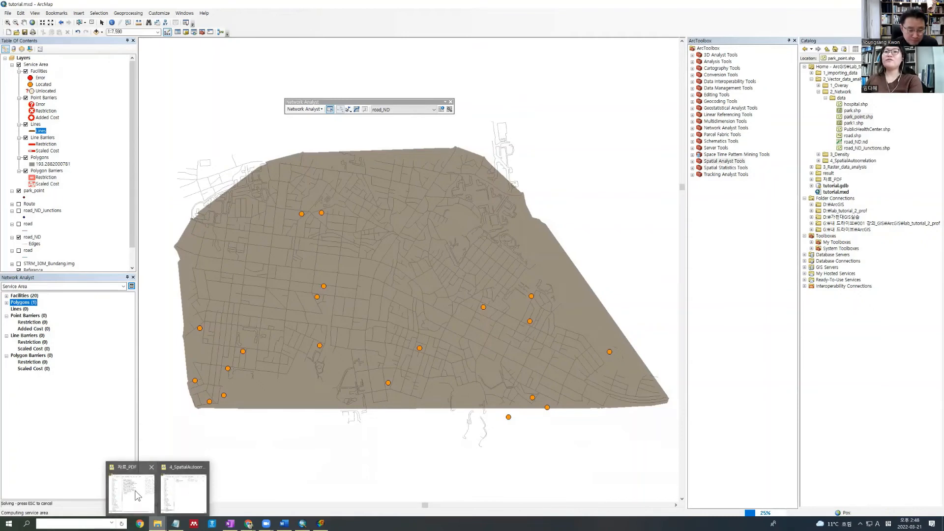
click(138, 496)
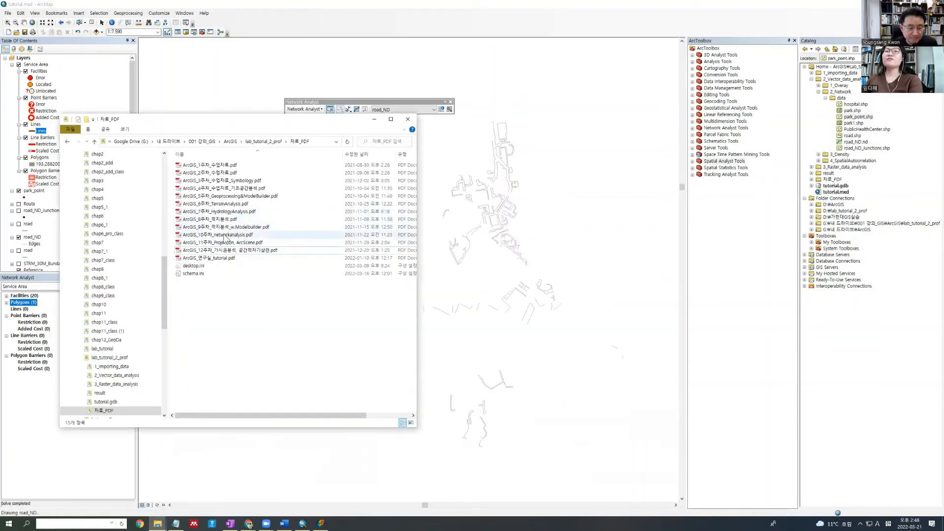
click(226, 236)
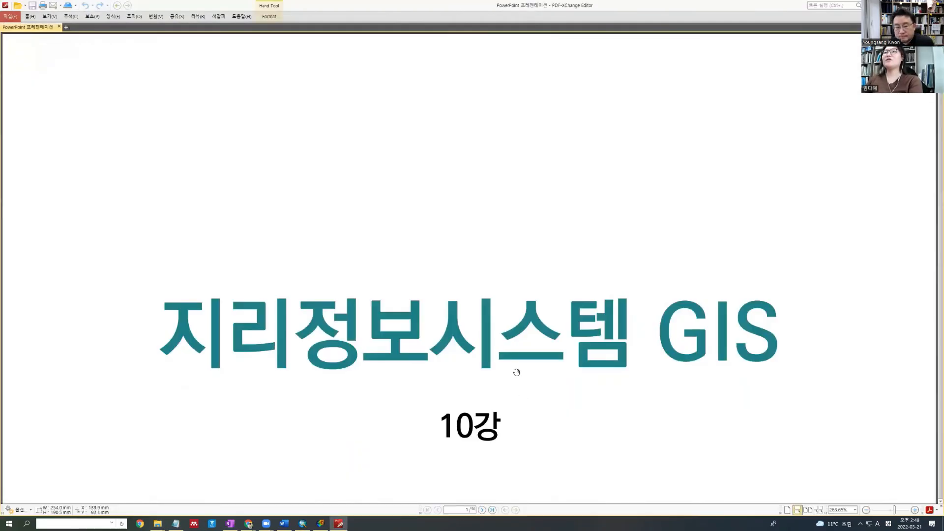
scroll(331, 323, down, 4)
scroll(383, 339, down, 1)
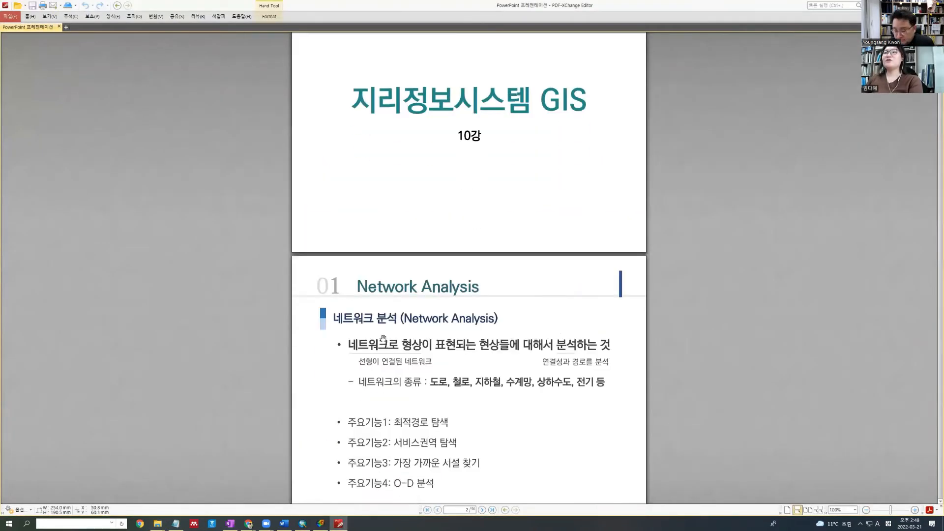
scroll(383, 339, down, 20)
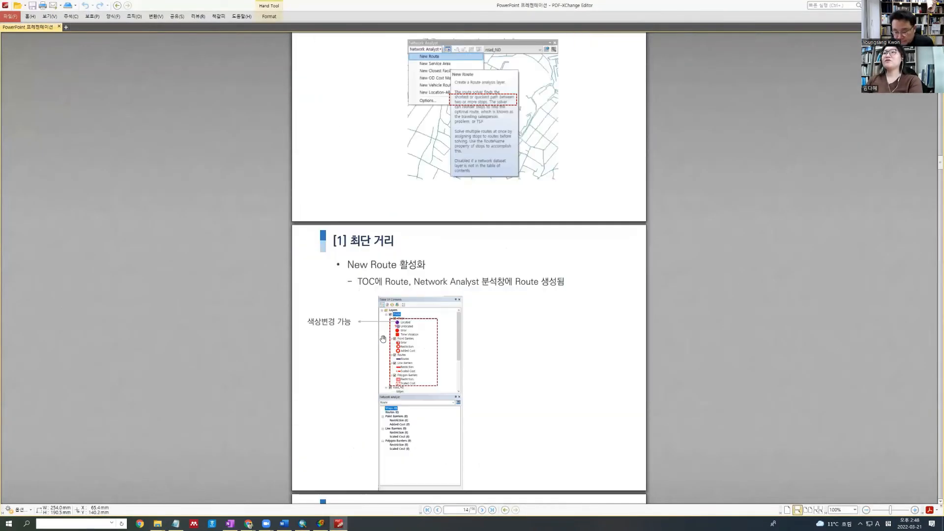
scroll(384, 339, down, 20)
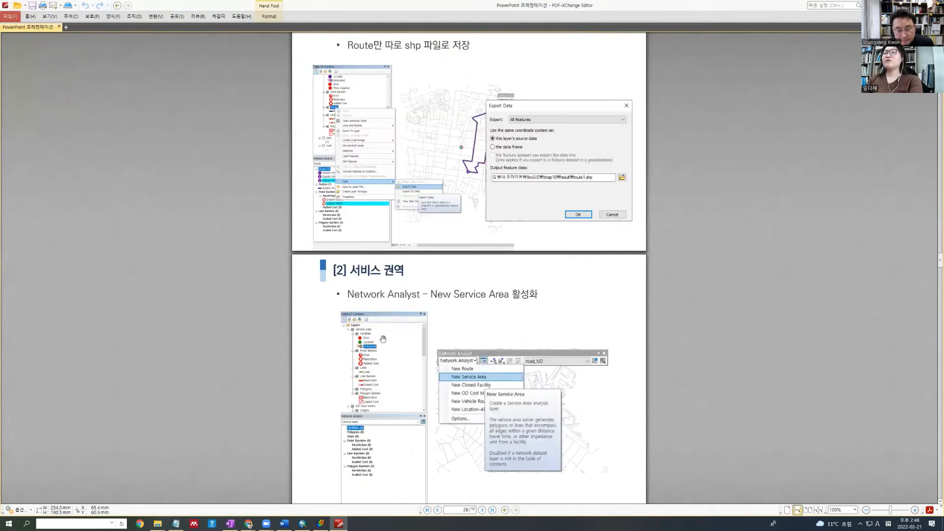
scroll(383, 338, down, 20)
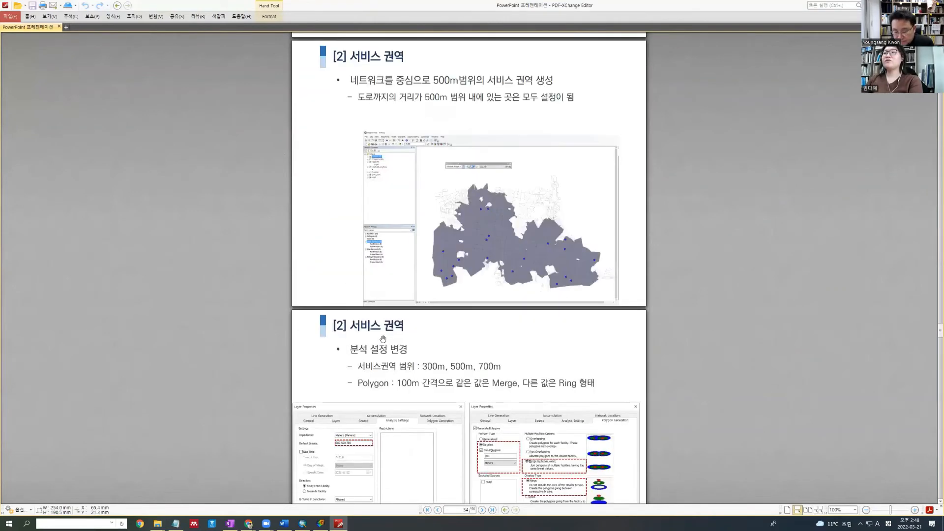
Compare the 300 m, 500 m and 700 m service area slide in the PDF with the solved service area in ArcMap.
scroll(383, 339, down, 10)
scroll(505, 346, up, 2)
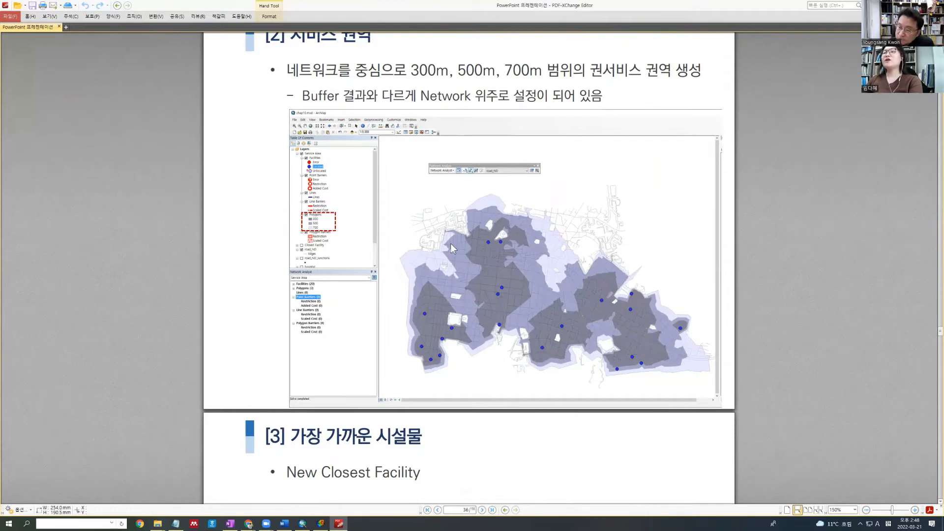
key(alt+Tab)
key(alt+Tab)
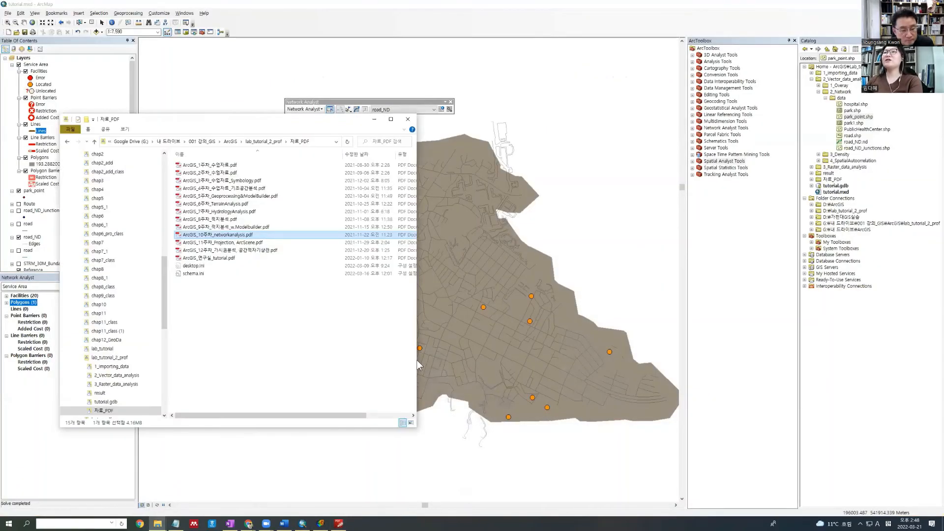
scroll(390, 278, up, 3)
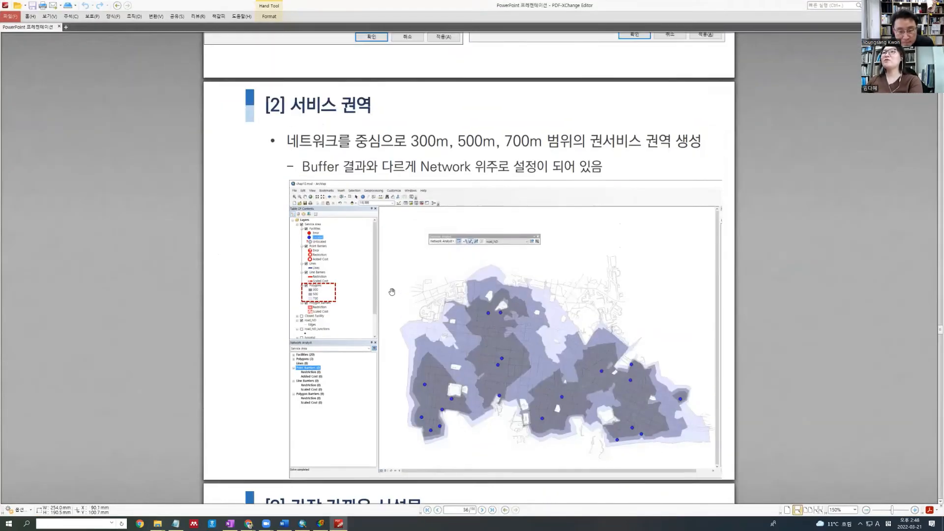
key(alt+Tab)
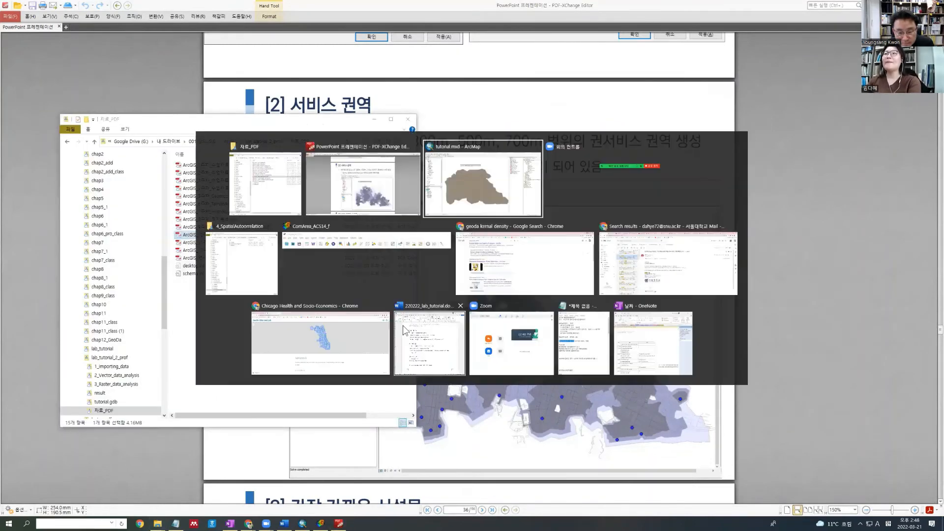
click(427, 192)
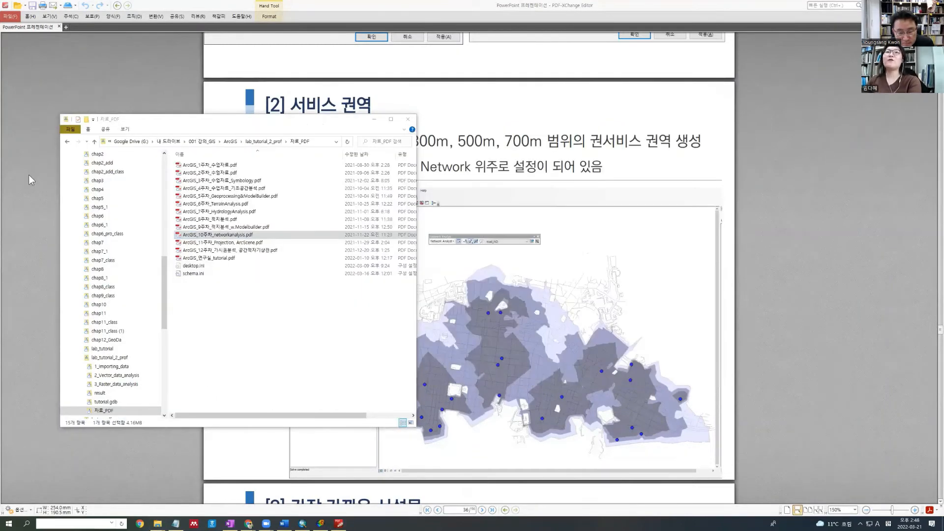
key(alt+Tab)
key(alt+Tab)
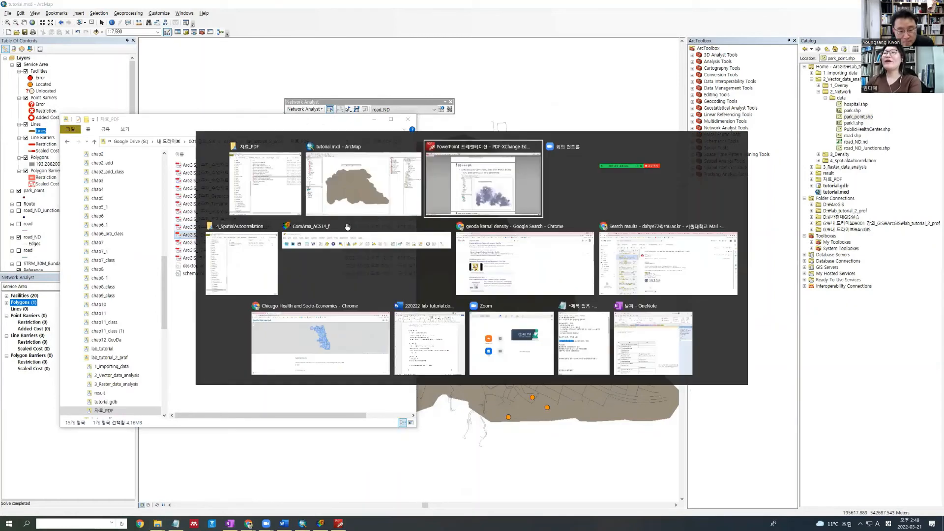
key(alt+Tab)
key(alt+Tab)
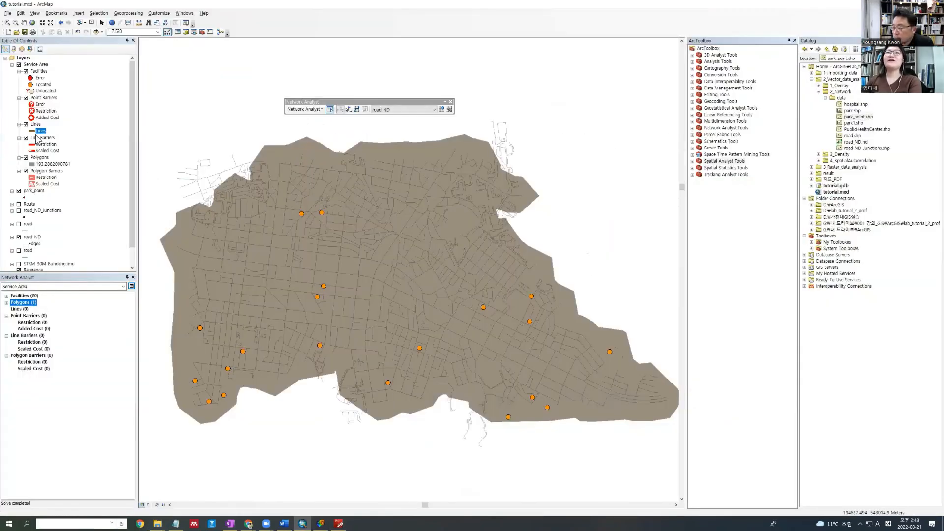
click(33, 165)
key(Escape)
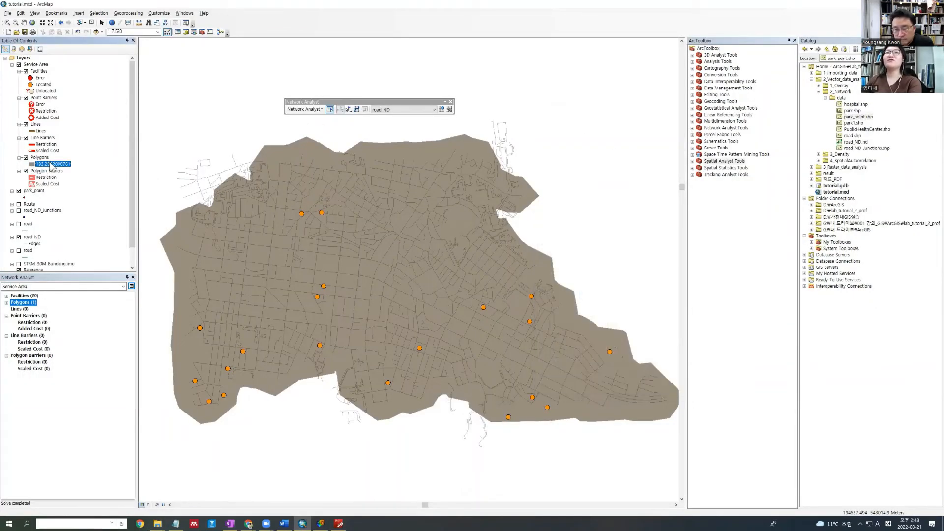
right_click(39, 158)
click(86, 303)
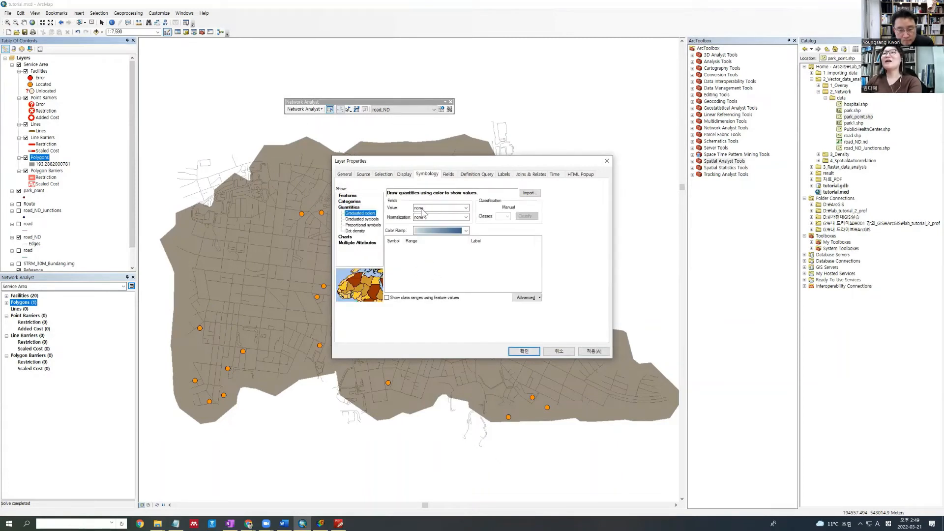
click(432, 207)
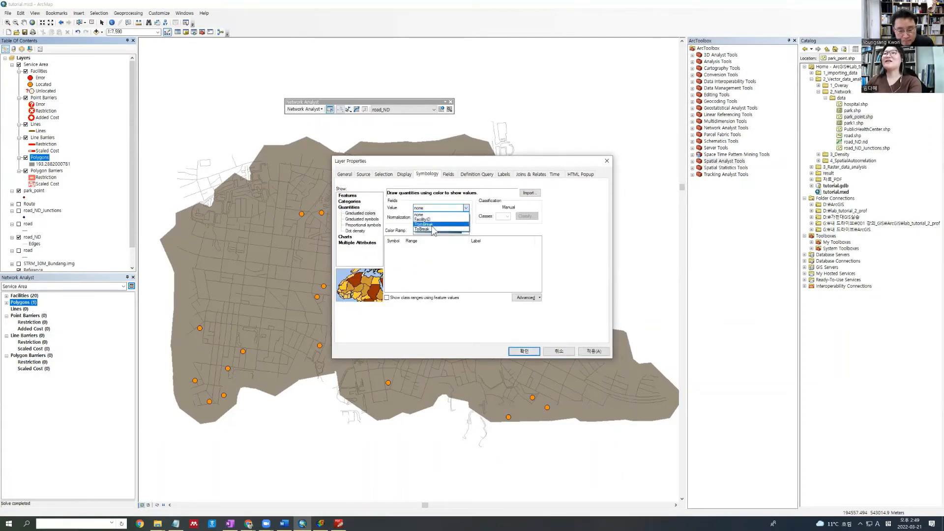
click(423, 220)
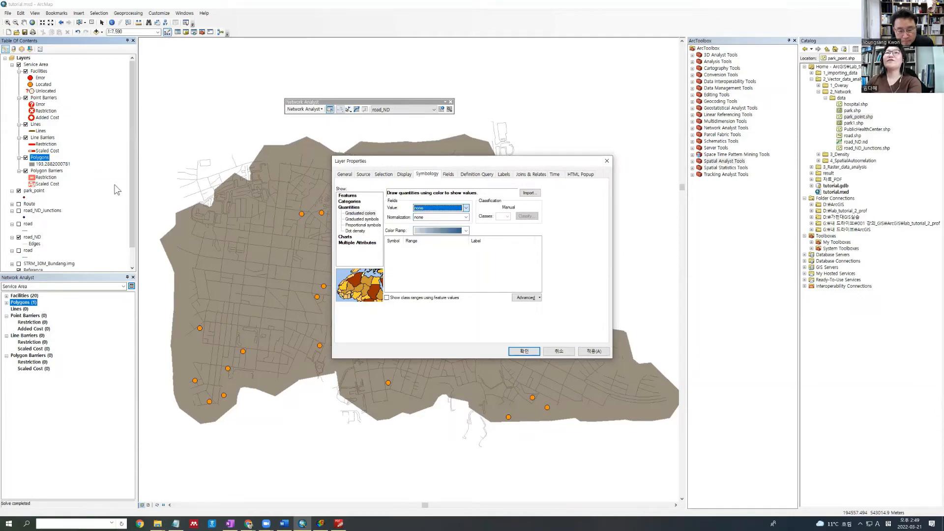
key(Escape)
Open the service area Polygons attribute table, examine its FromBreak and ToBreak values, and close the table.
click(41, 161)
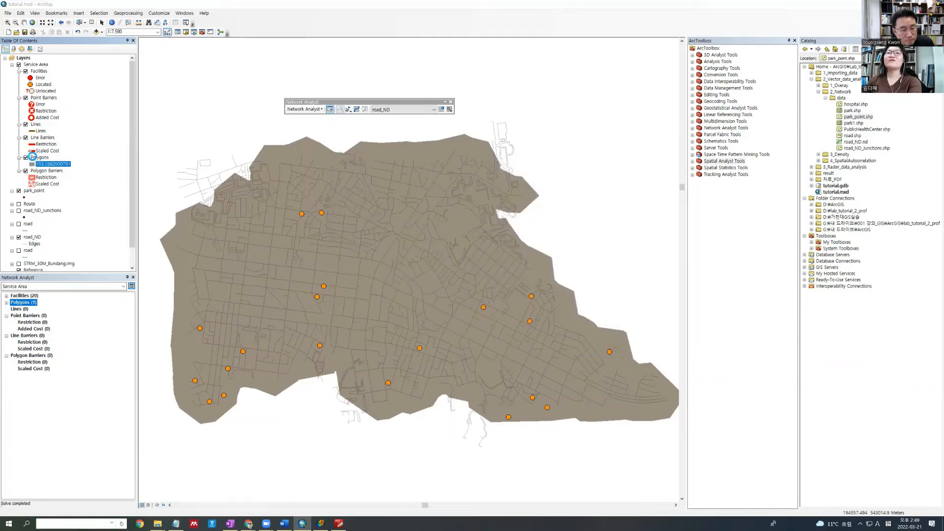
right_click(524, 351)
key(Escape)
right_click(39, 158)
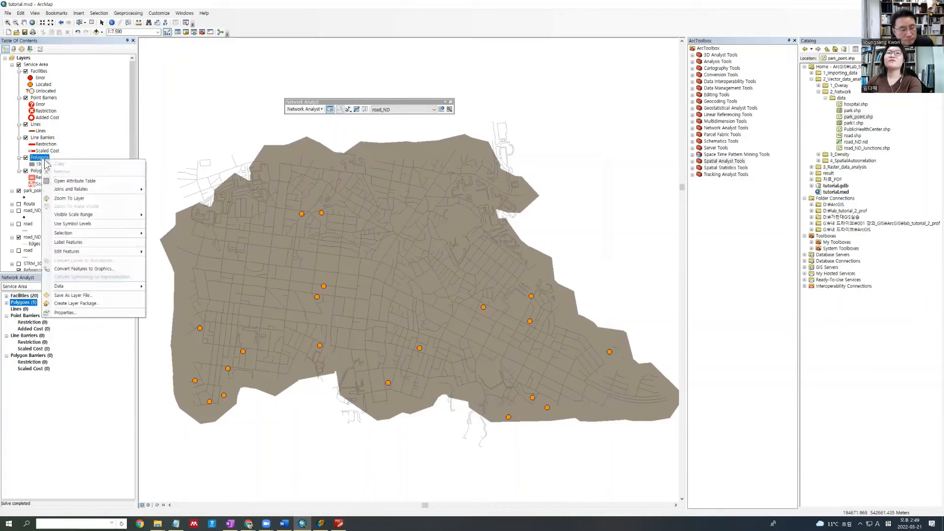
click(51, 182)
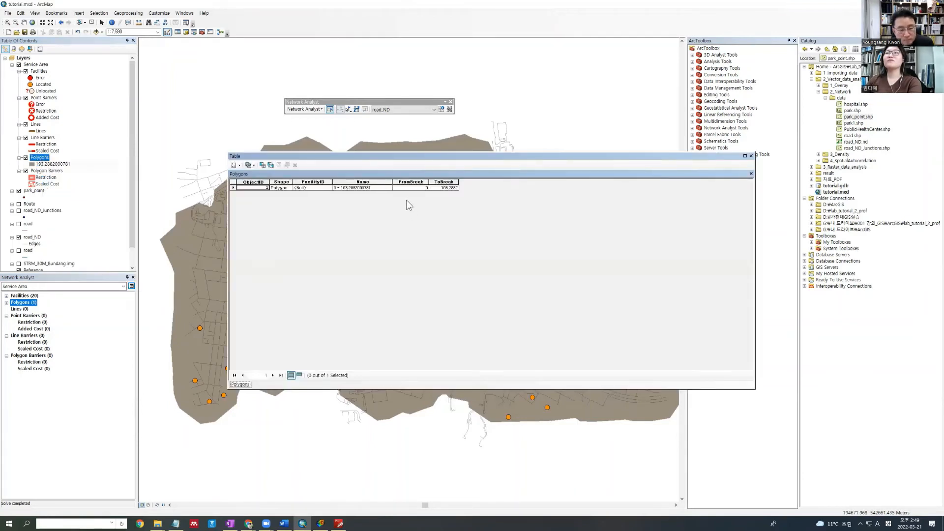
click(444, 188)
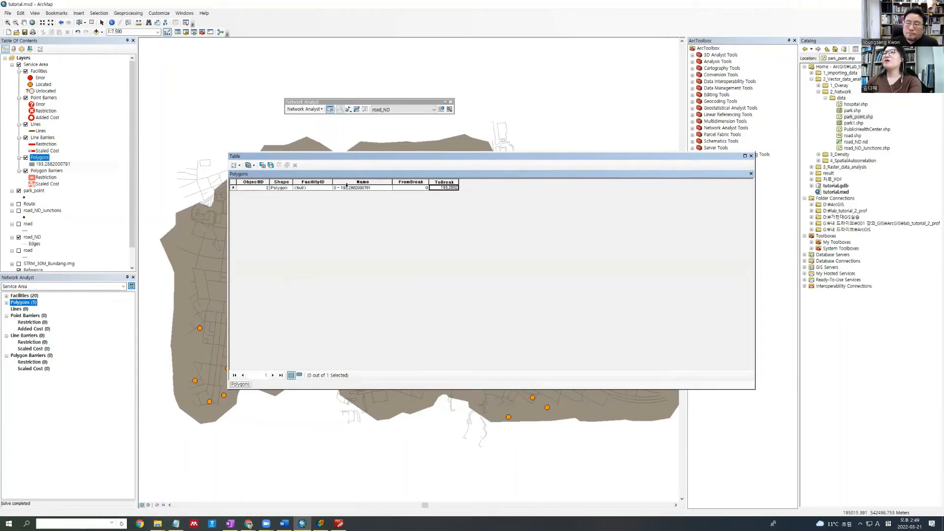
drag(373, 155, 198, 250)
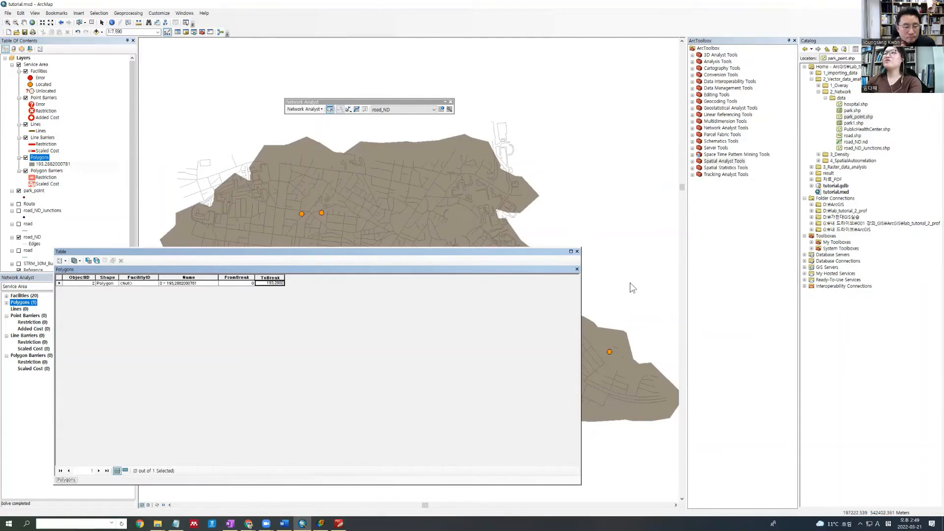
click(577, 252)
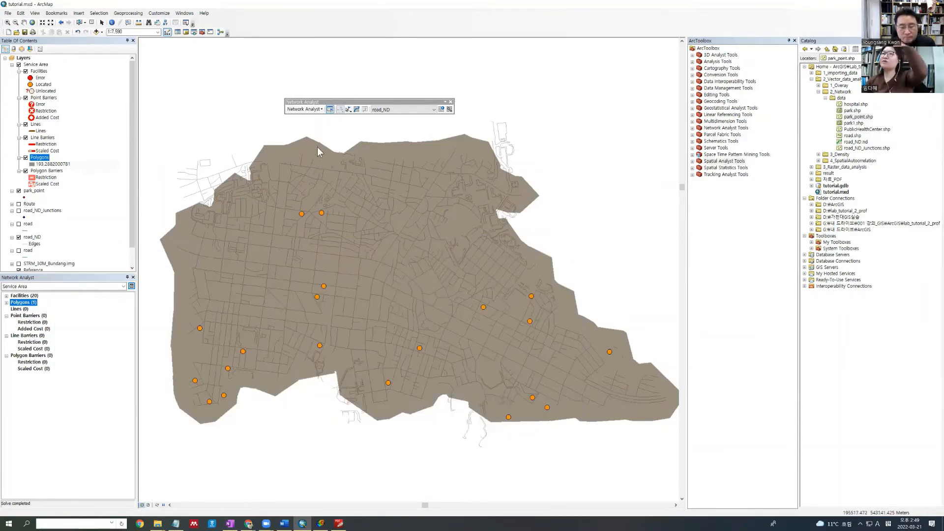
Switch to the PDF slides and review the service area settings, the 500 m and multi-break results, and the New Closest Facility section.
click(346, 524)
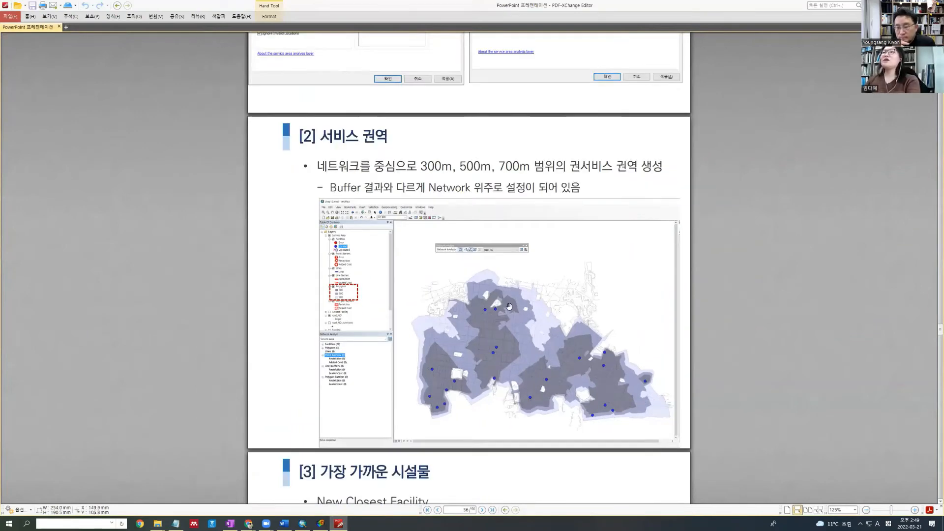
scroll(509, 307, up, 5)
scroll(459, 371, down, 3)
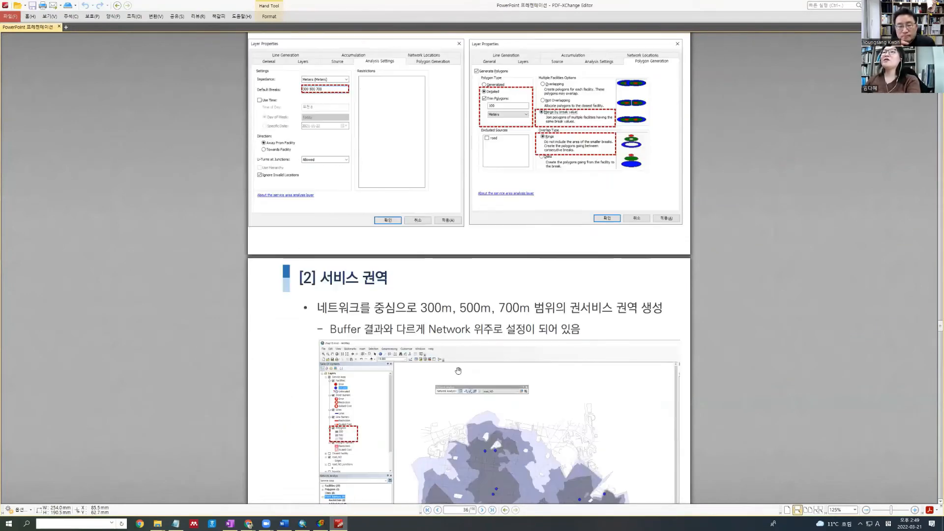
scroll(443, 354, down, 2)
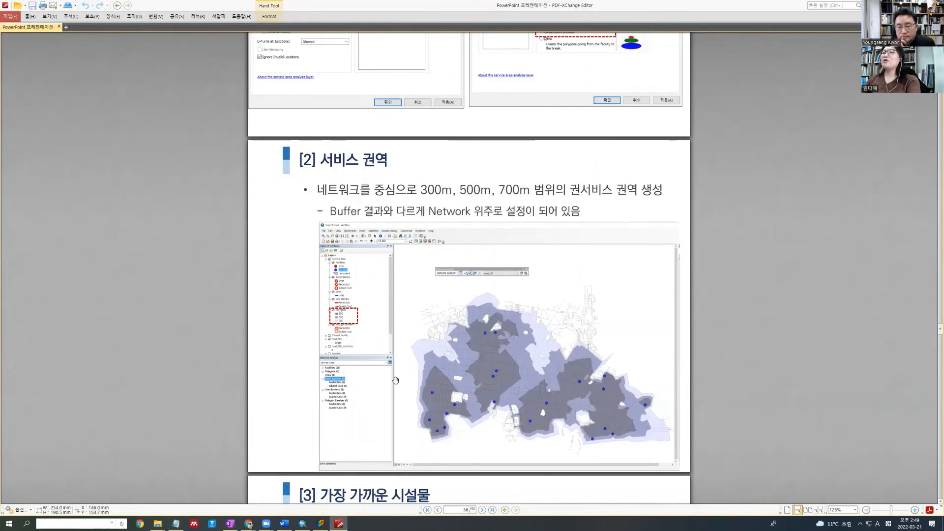
scroll(461, 310, up, 8)
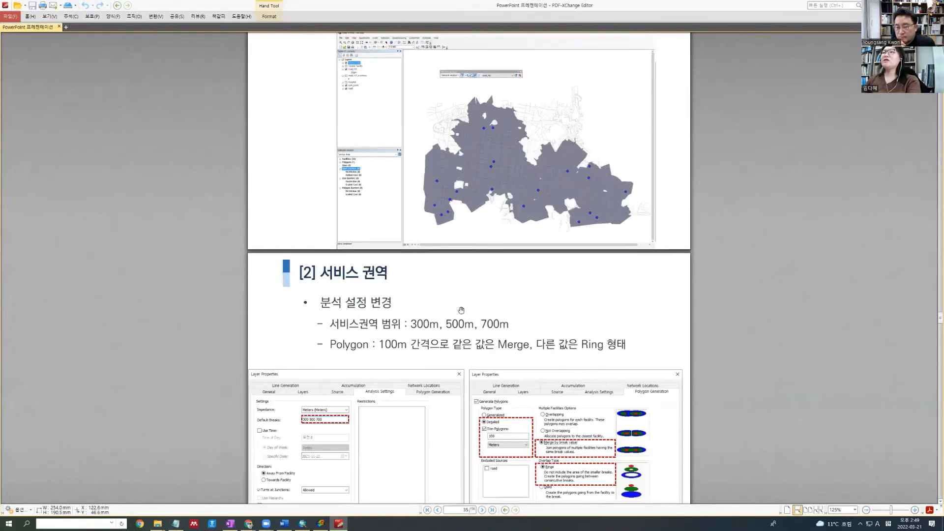
scroll(462, 310, up, 4)
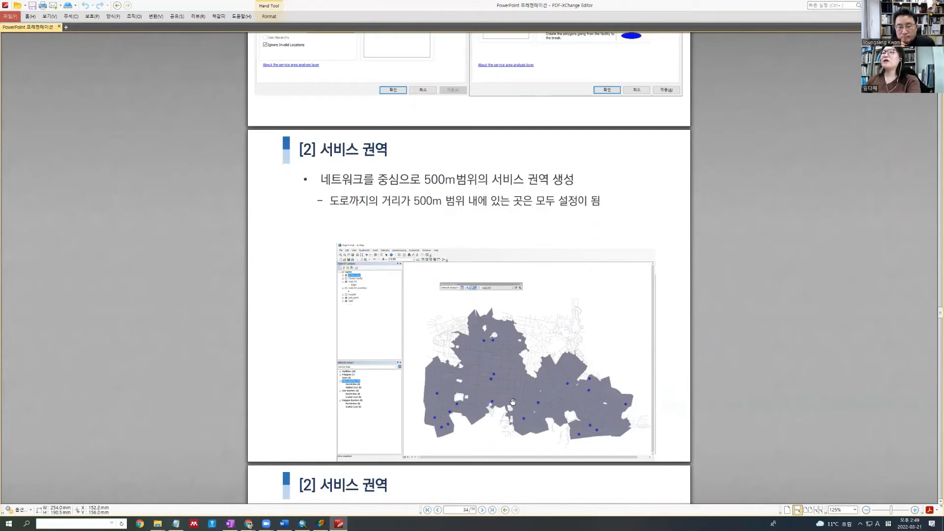
scroll(500, 411, down, 16)
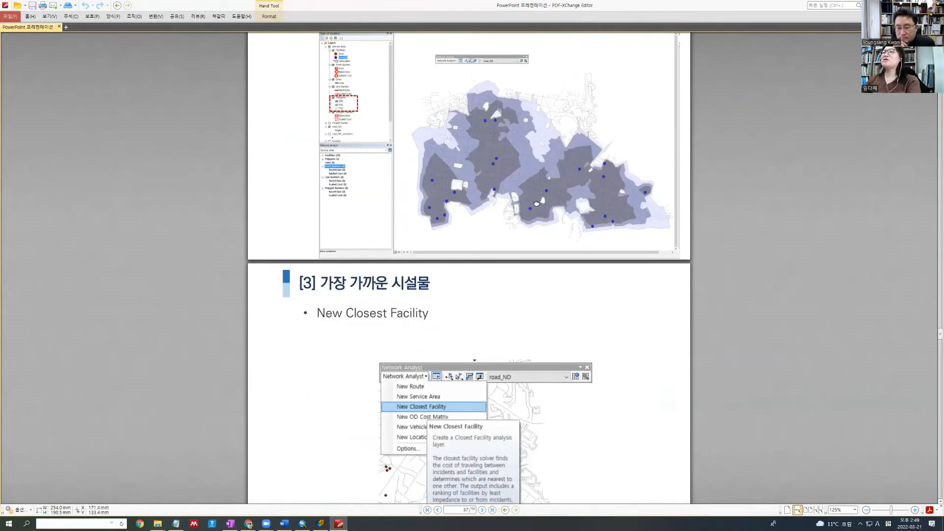
scroll(536, 204, up, 2)
scroll(548, 240, up, 1)
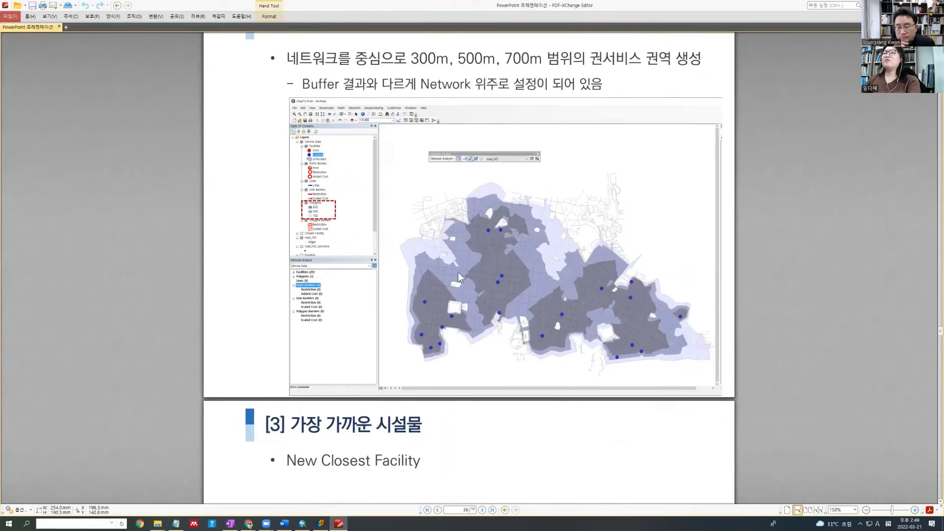
Switch to ArcMap and create a new Closest Facility analysis layer on the road_ND network.
key(alt+Tab)
click(304, 110)
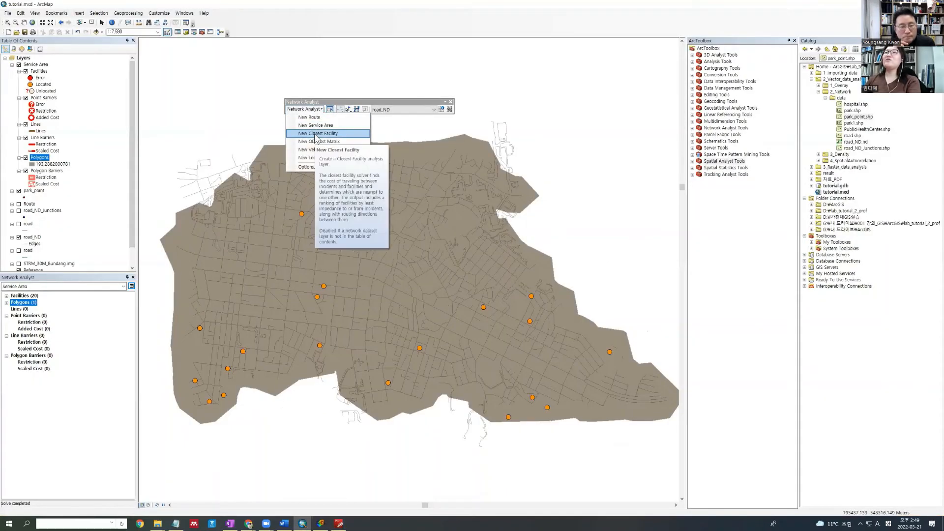
click(315, 133)
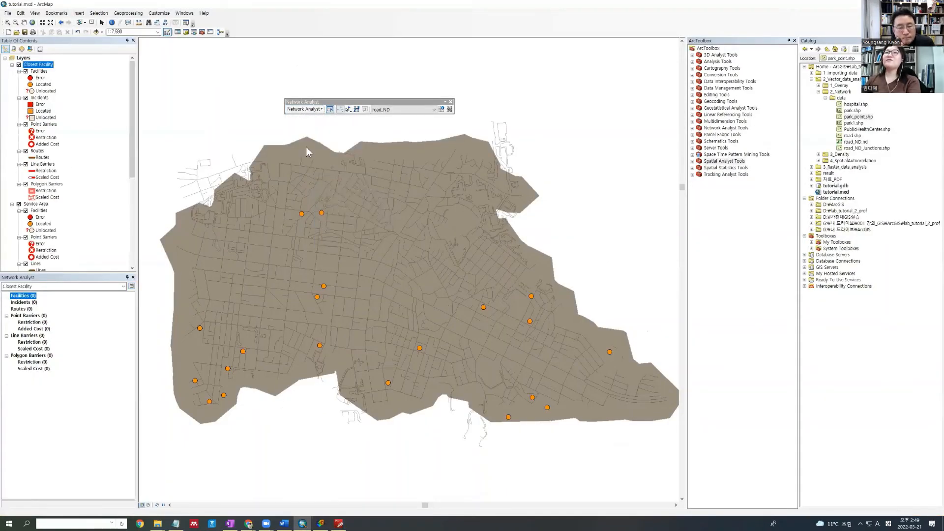
Hide and collapse the Service Area layer group, and turn off the park_point layer.
click(19, 204)
click(18, 204)
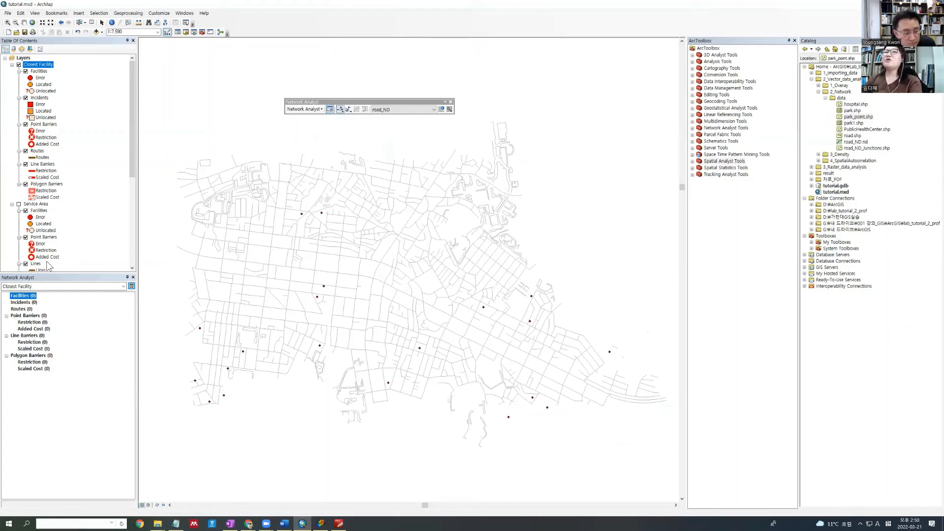
click(12, 204)
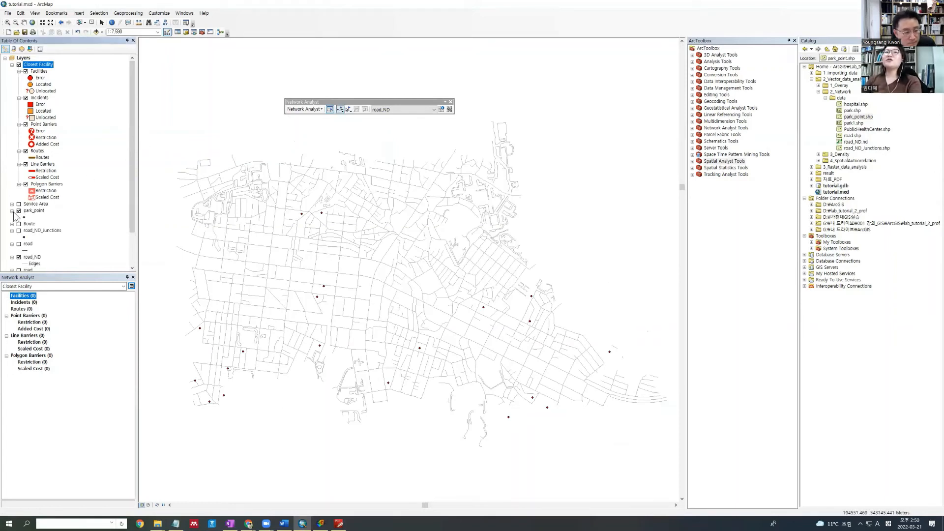
click(18, 211)
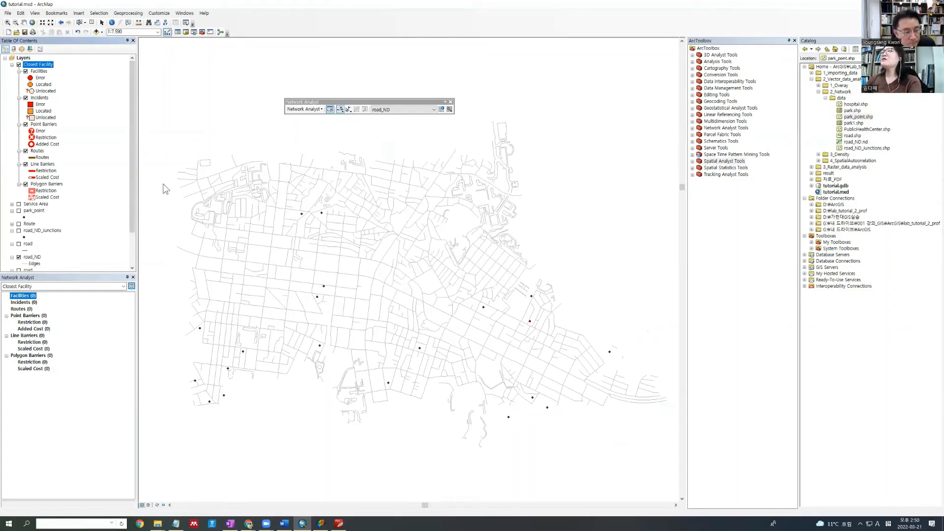
Add hospital.shp from the 2_Network data folder to the map.
click(863, 129)
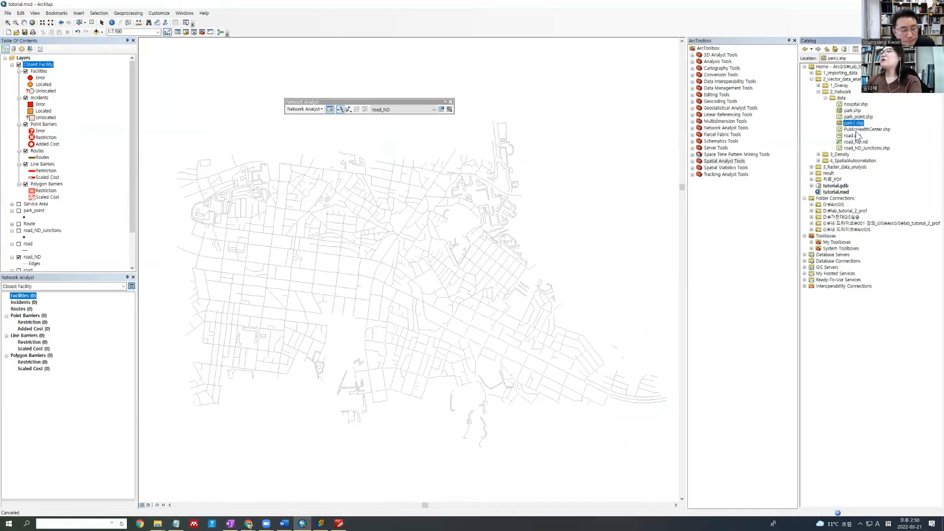
click(856, 104)
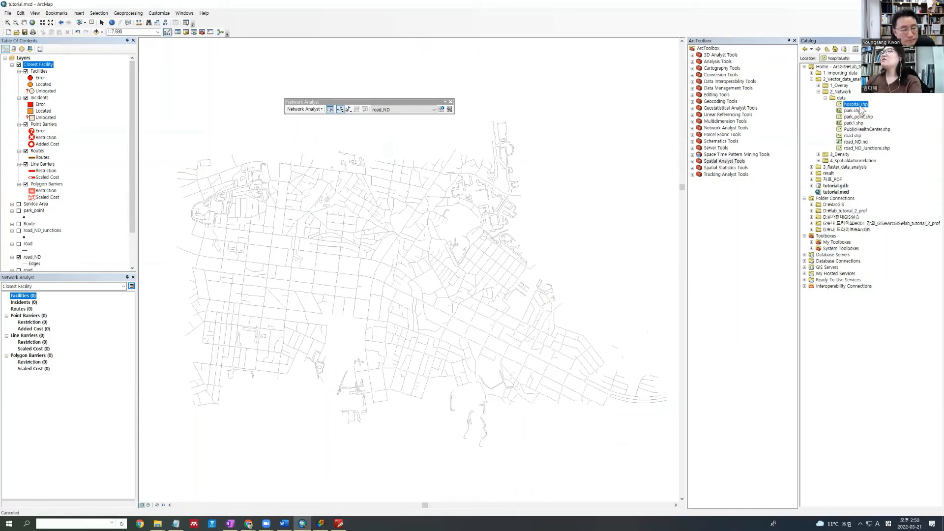
click(792, 148)
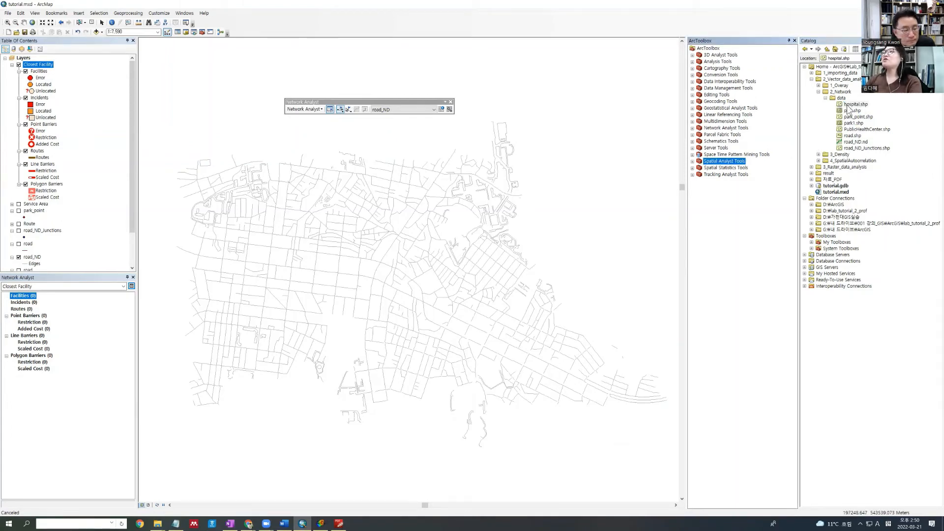
drag(802, 117, 630, 163)
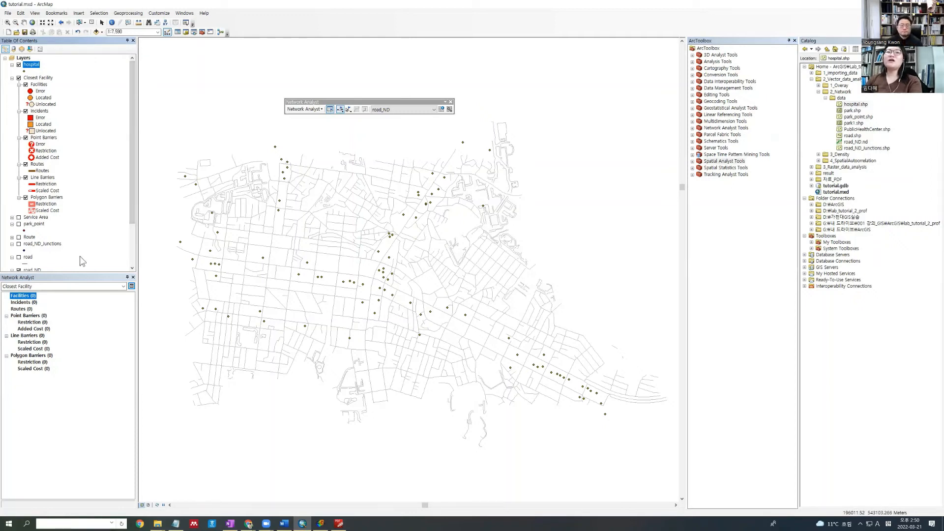
Place an incident for the Closest Facility analysis in the north-central part of the road network.
click(22, 302)
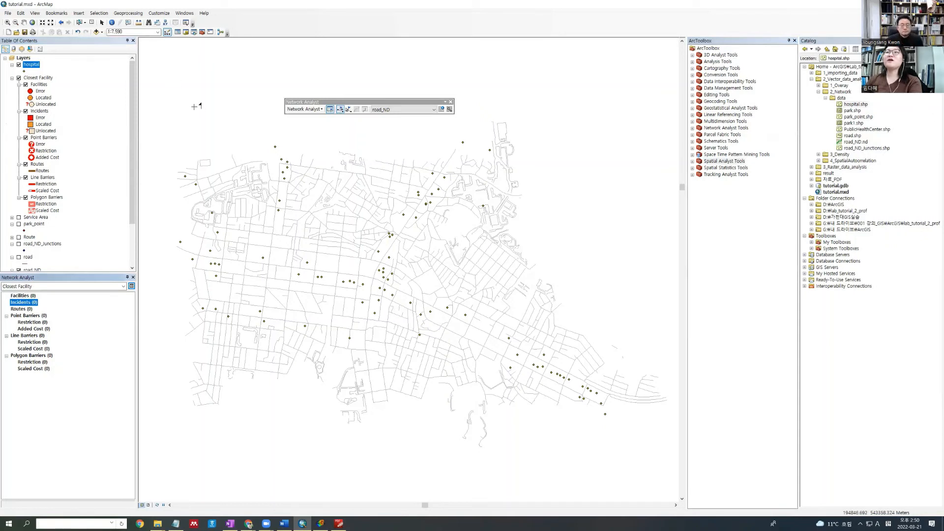
click(365, 207)
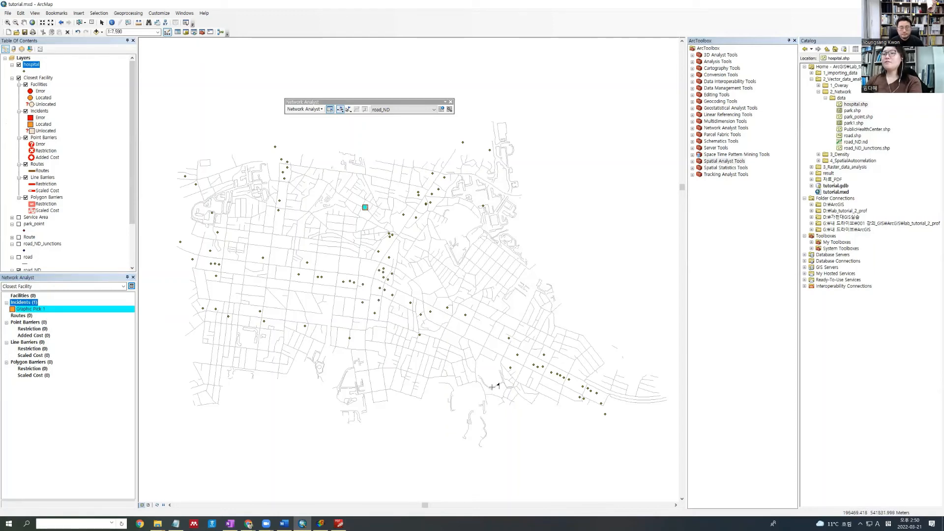
Place two more incidents on the road network, one in the east-central part and one in the southwest.
click(481, 301)
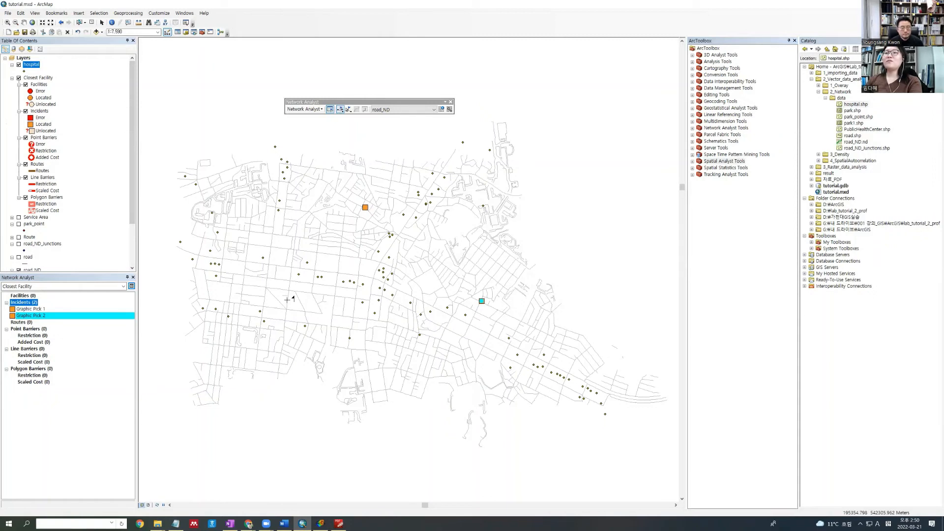
click(271, 352)
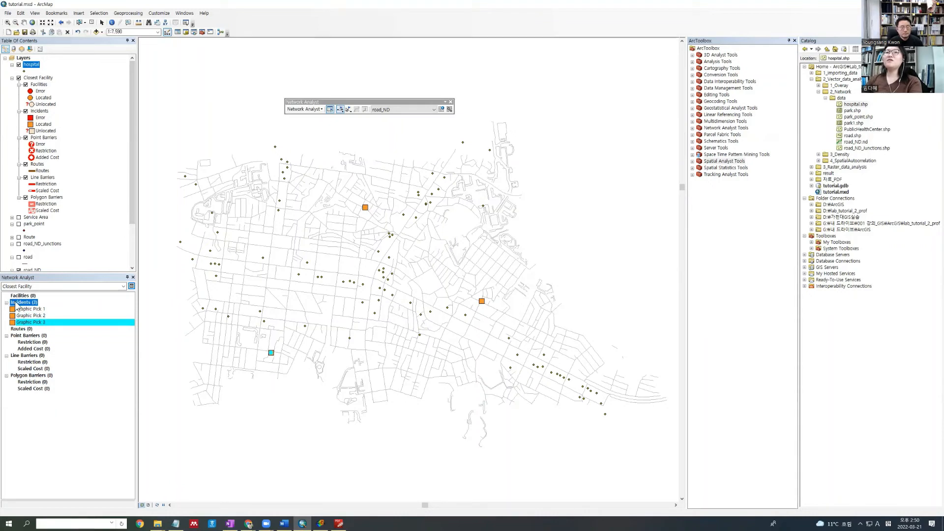
click(15, 303)
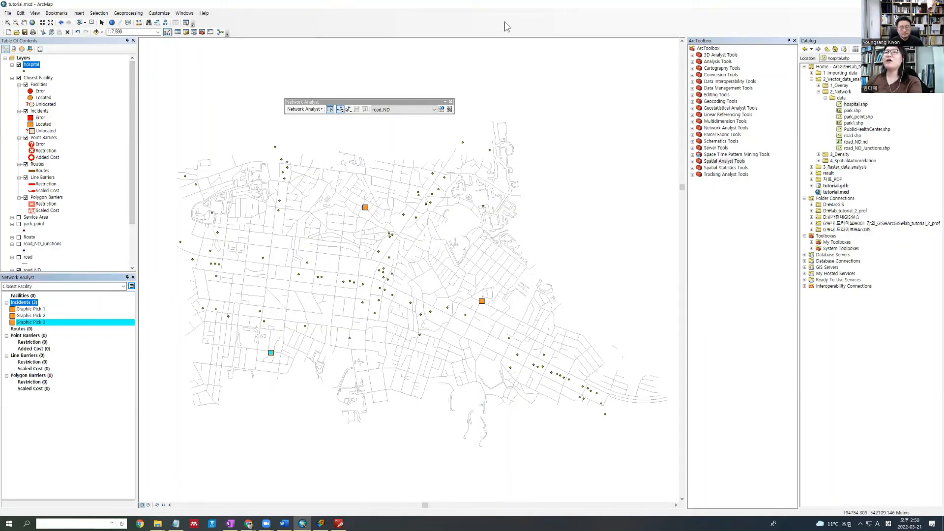
Move the north-central incident slightly to the west, and reactivate the tool for creating network locations.
click(339, 111)
click(349, 109)
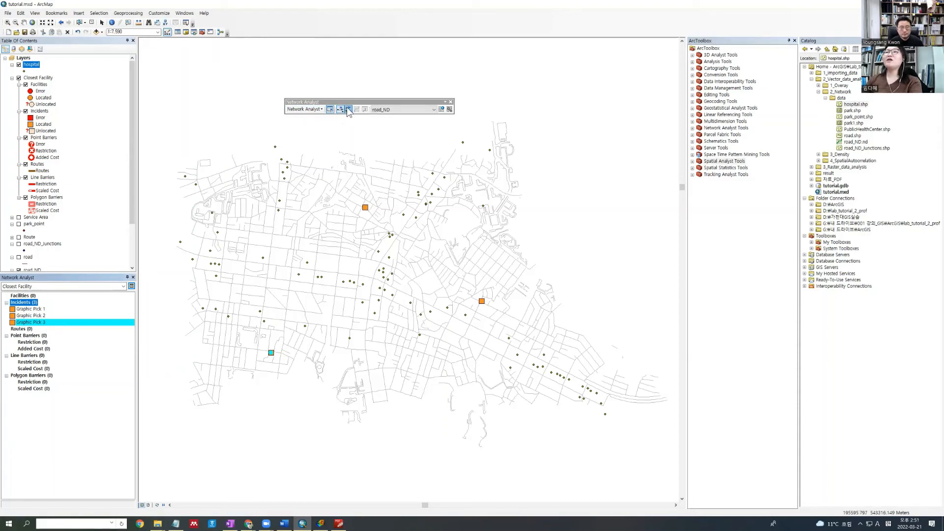
click(365, 207)
drag(360, 207, 361, 210)
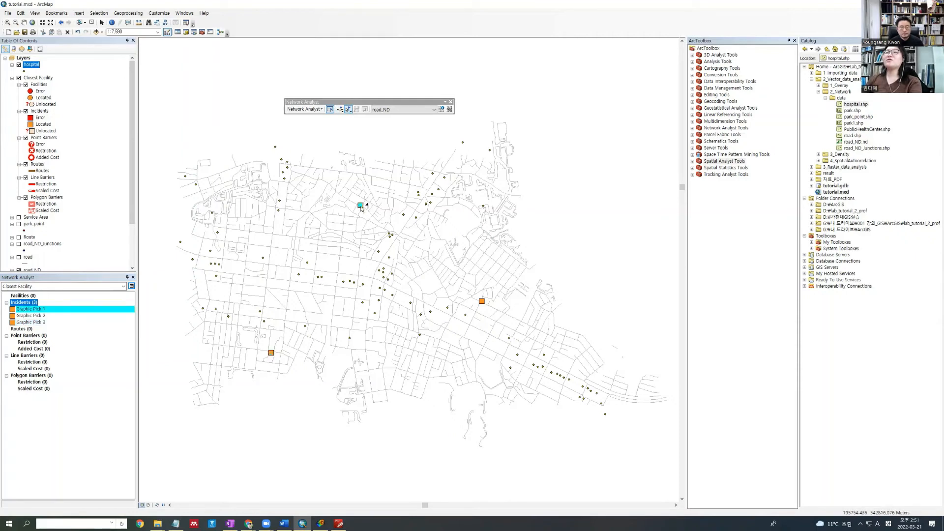
click(341, 109)
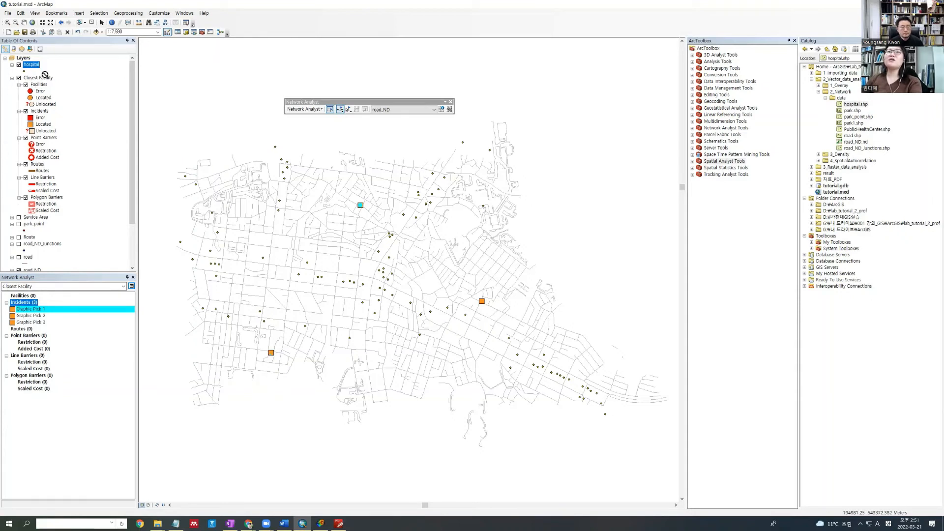
Load the hospital points as facilities, sorted by FID, with a search tolerance of 1000 meters.
drag(30, 309, 30, 297)
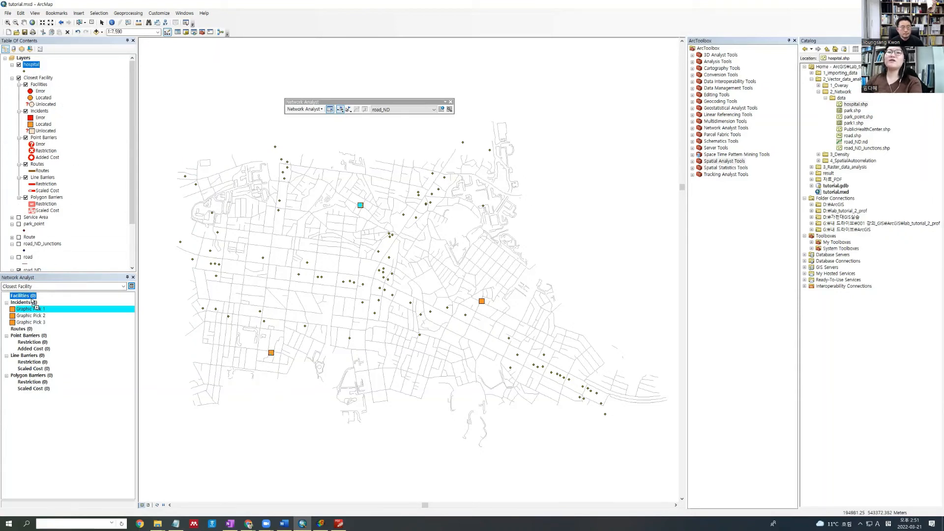
click(425, 192)
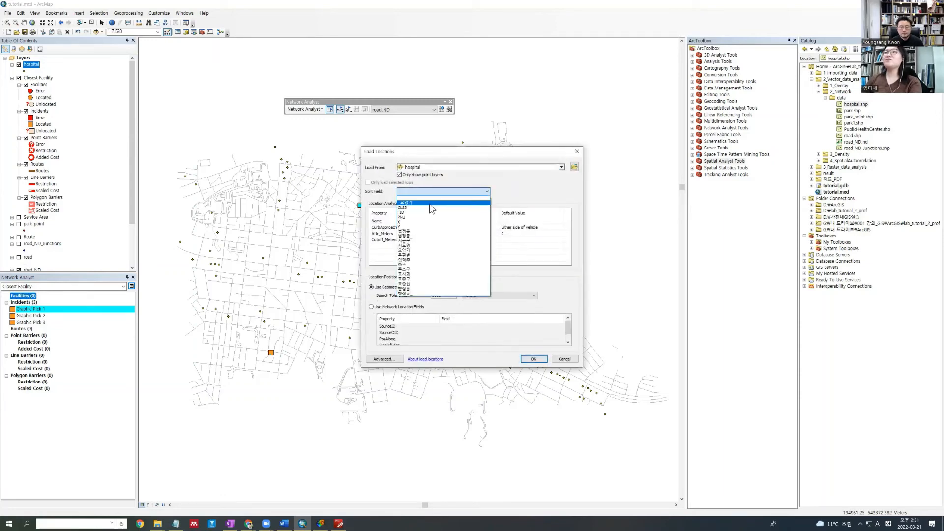
click(433, 203)
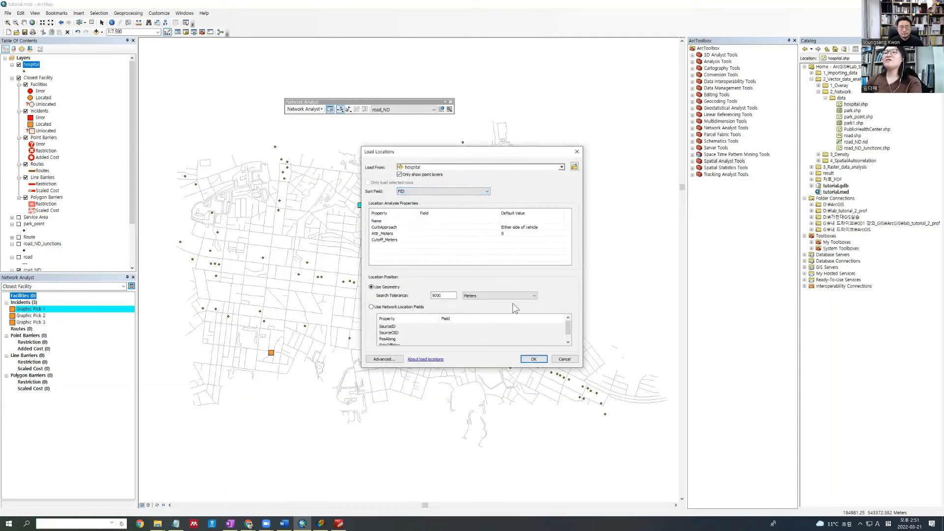
double_click(442, 295)
text(1000)
key(Return)
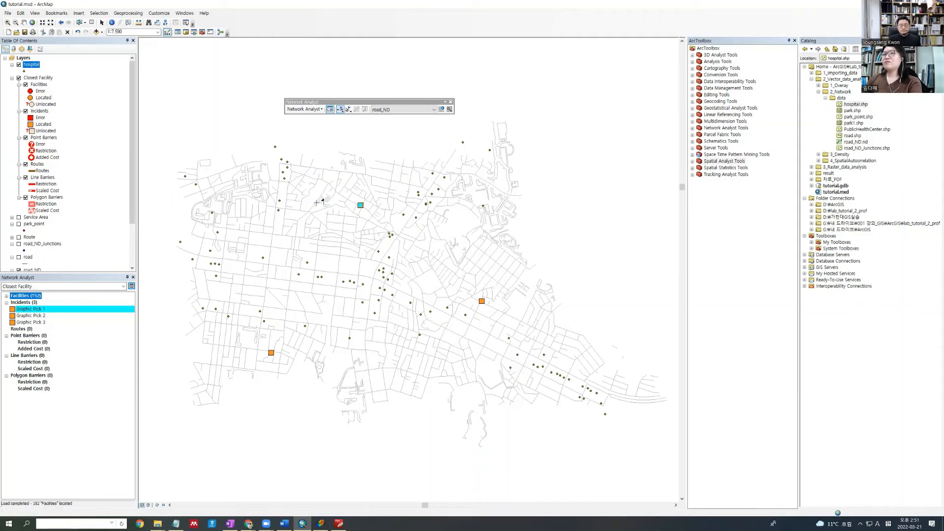
Expand the Closest Facility facilities list and look through the loaded hospital locations.
click(6, 295)
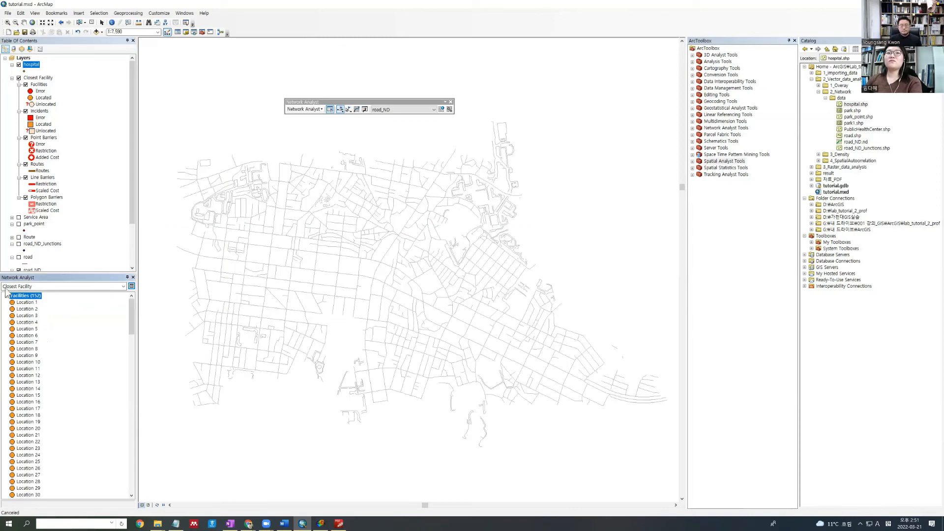
scroll(64, 356, down, 20)
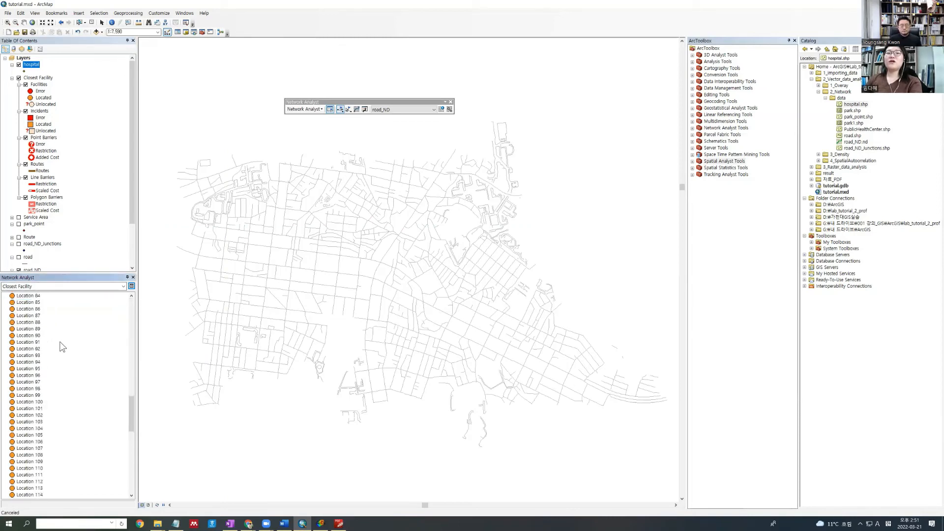
scroll(59, 339, down, 16)
scroll(61, 327, up, 18)
scroll(97, 310, up, 20)
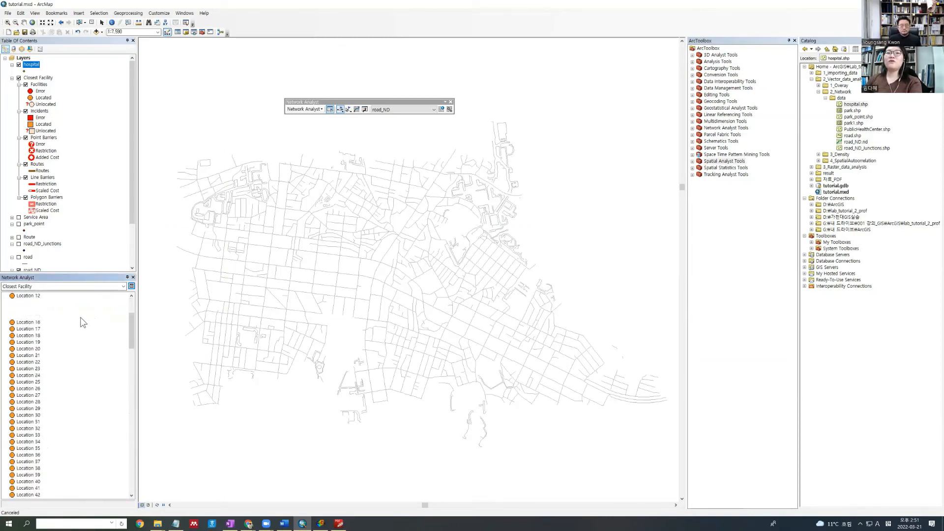
Review the Closest Facility layer's accumulation, analysis settings and network location properties, including facilities to find and search tolerance.
click(131, 287)
click(459, 158)
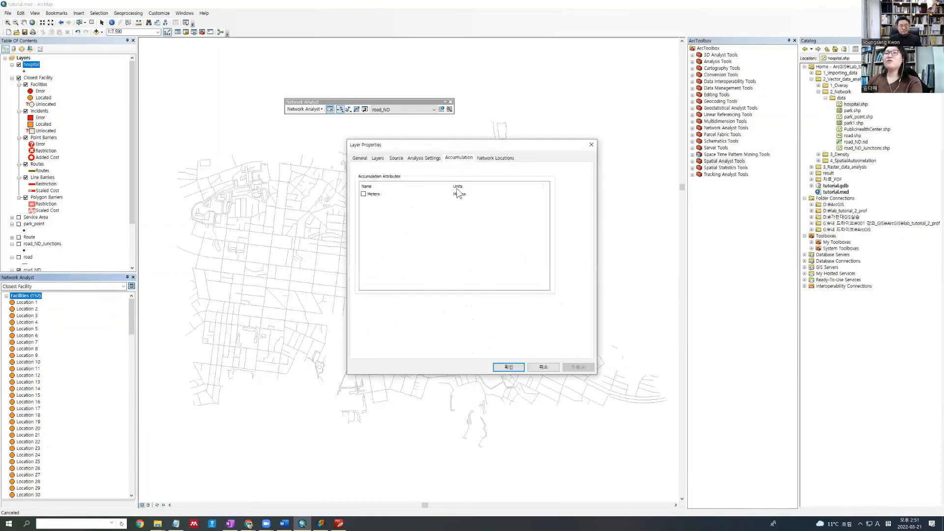
click(427, 157)
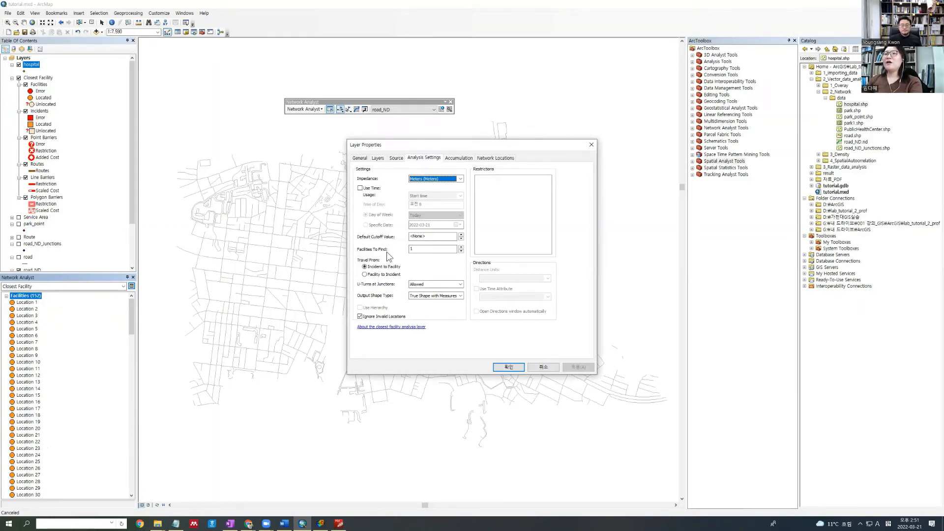
double_click(416, 250)
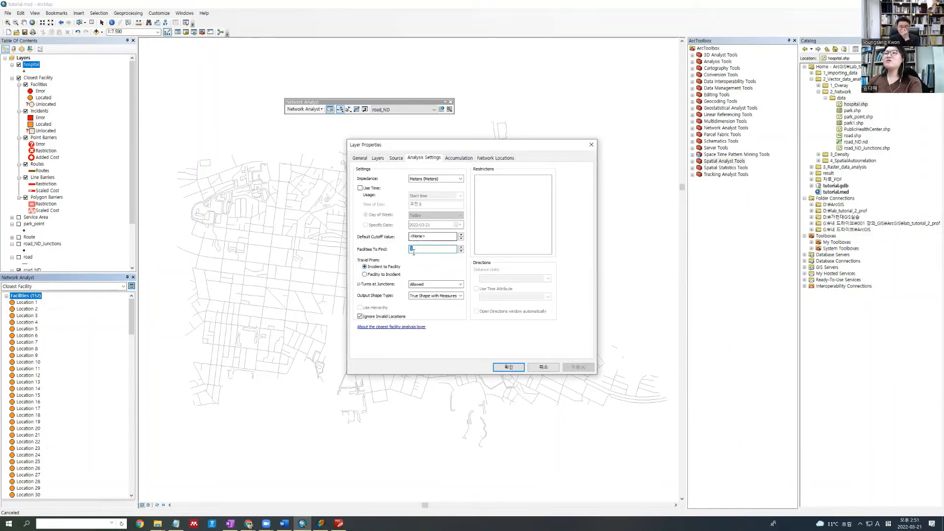
click(459, 158)
click(502, 158)
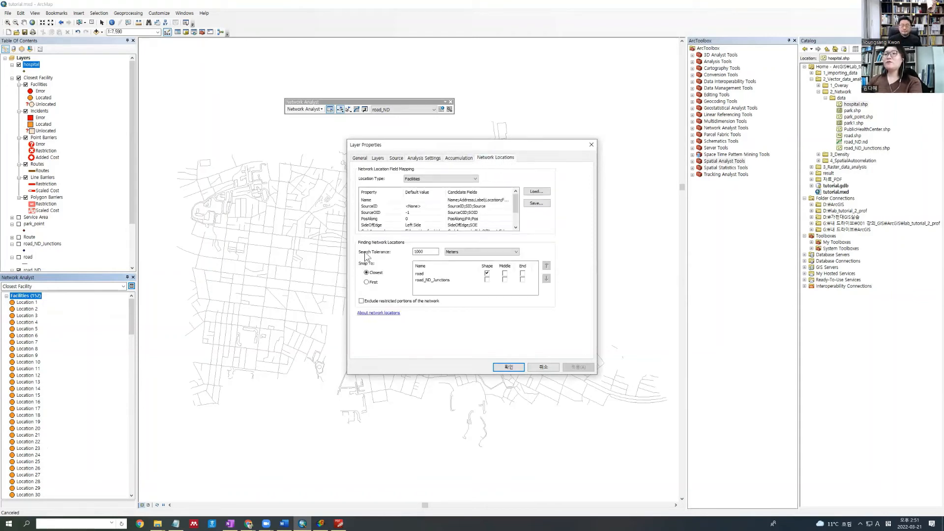
double_click(421, 251)
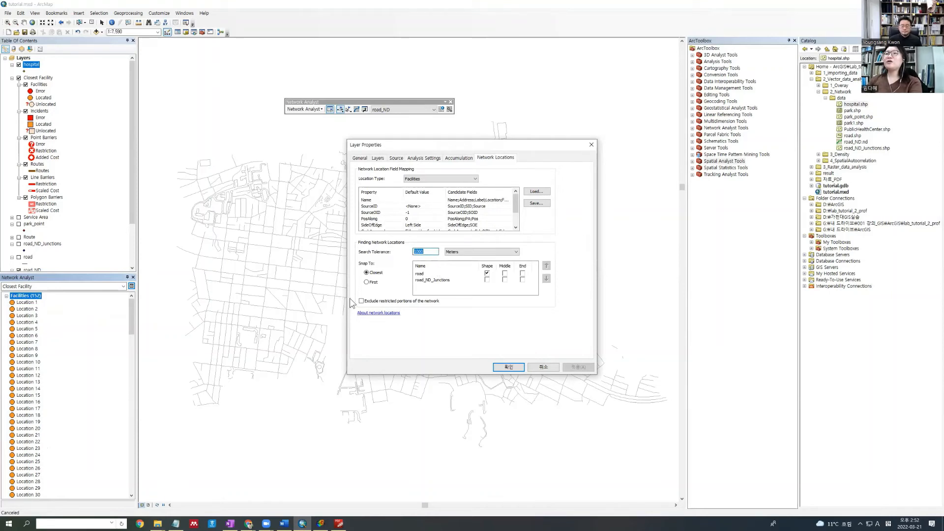
click(508, 368)
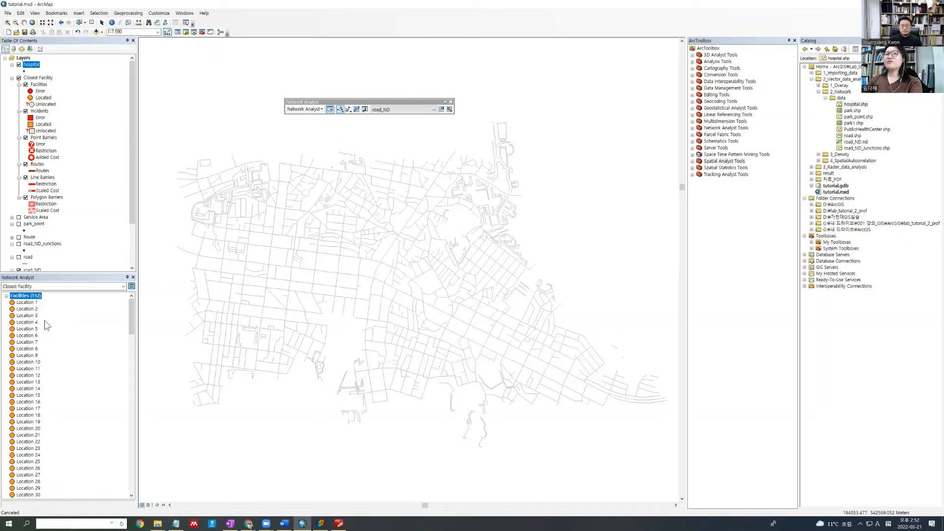
Collapse the facilities list and solve the Closest Facility analysis to draw routes from the three incidents.
click(7, 296)
click(358, 108)
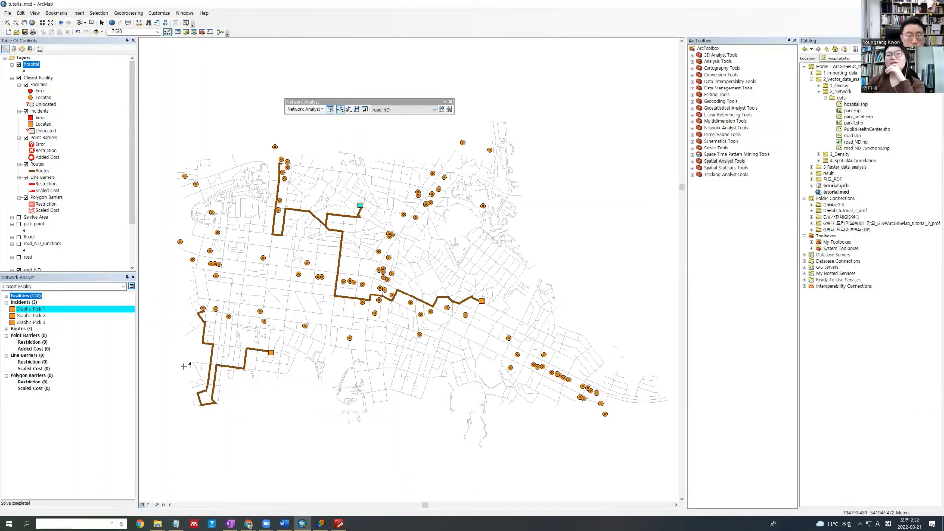
scroll(246, 333, up, 2)
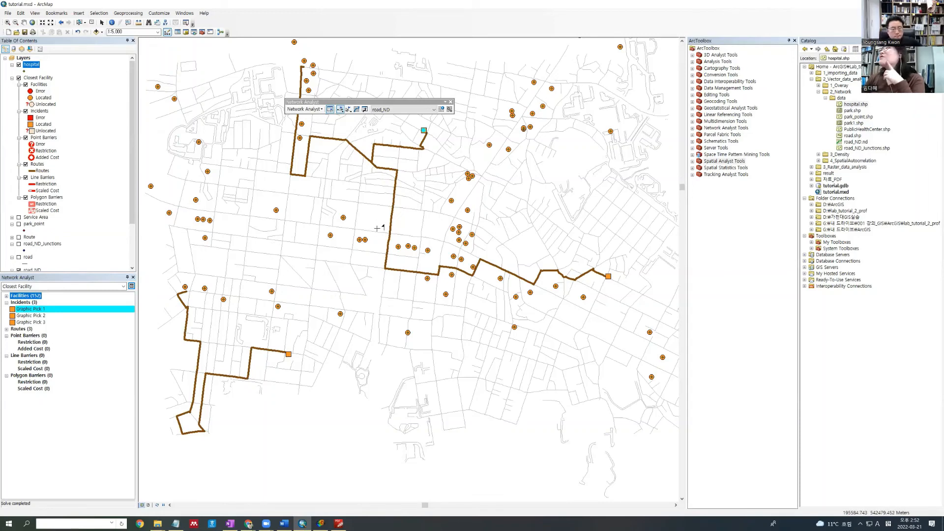
drag(511, 249, 456, 304)
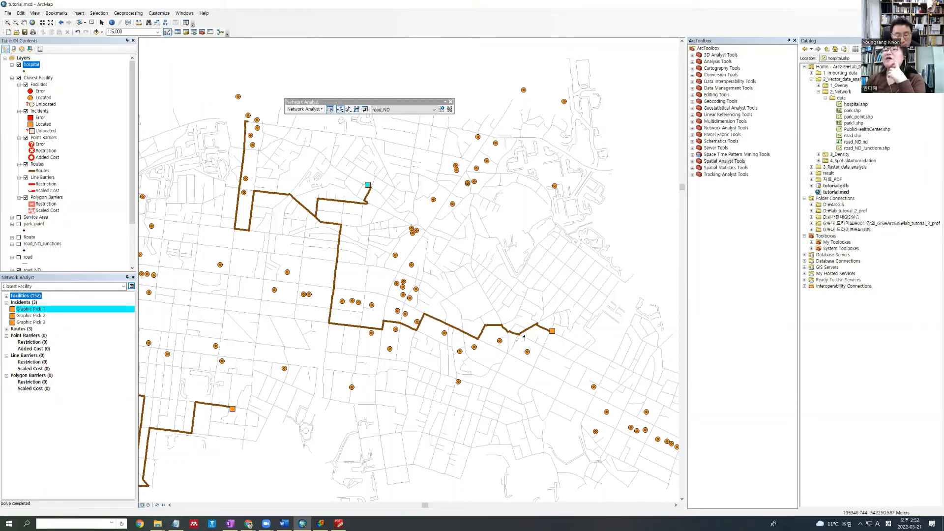
scroll(328, 349, up, 4)
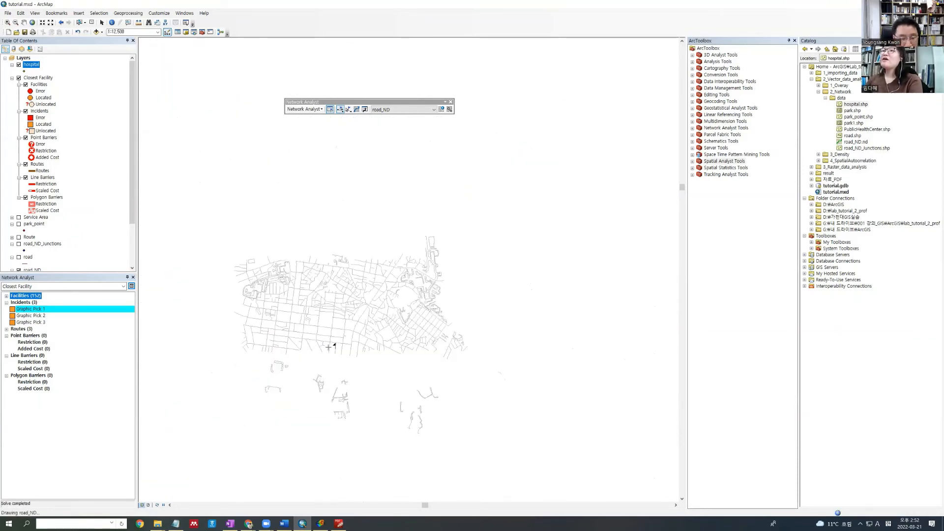
scroll(328, 347, down, 1)
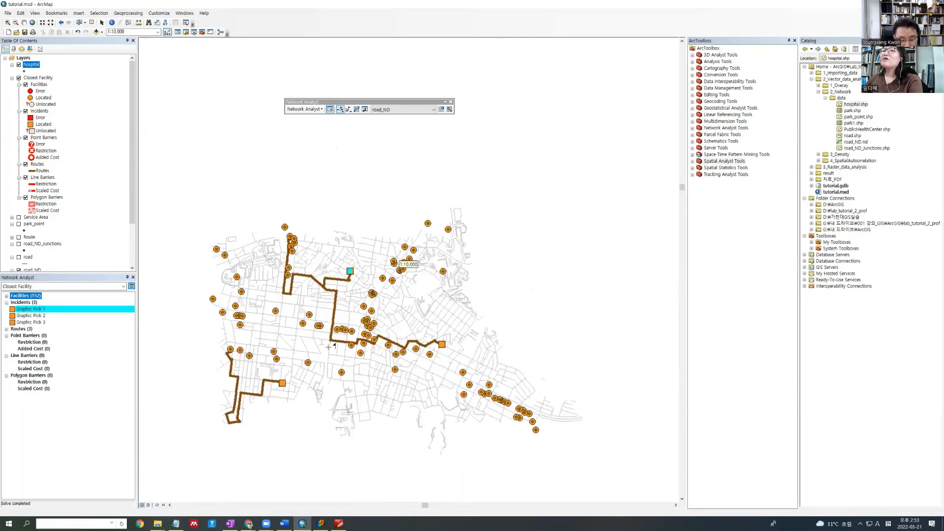
scroll(328, 347, down, 1)
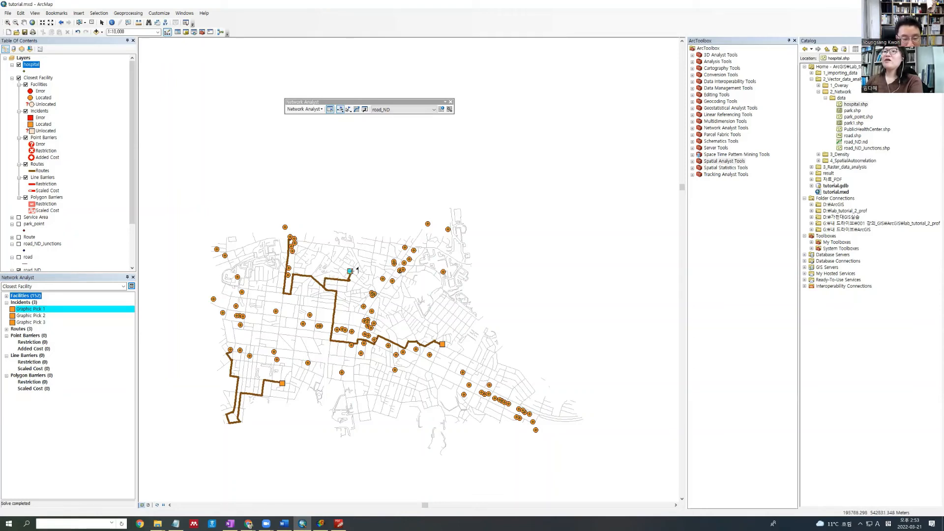
Expand the solved routes and highlight the incidents and routes in turn to compare them on the map.
click(7, 329)
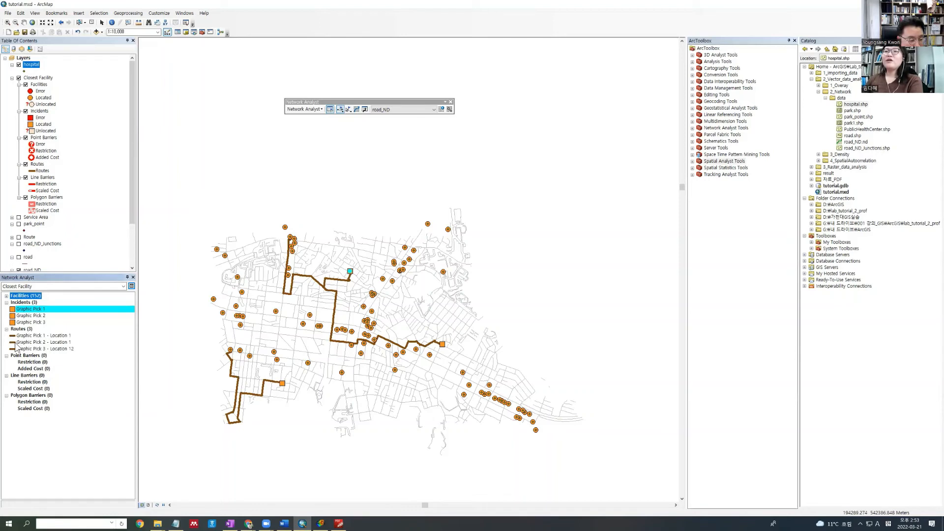
click(20, 317)
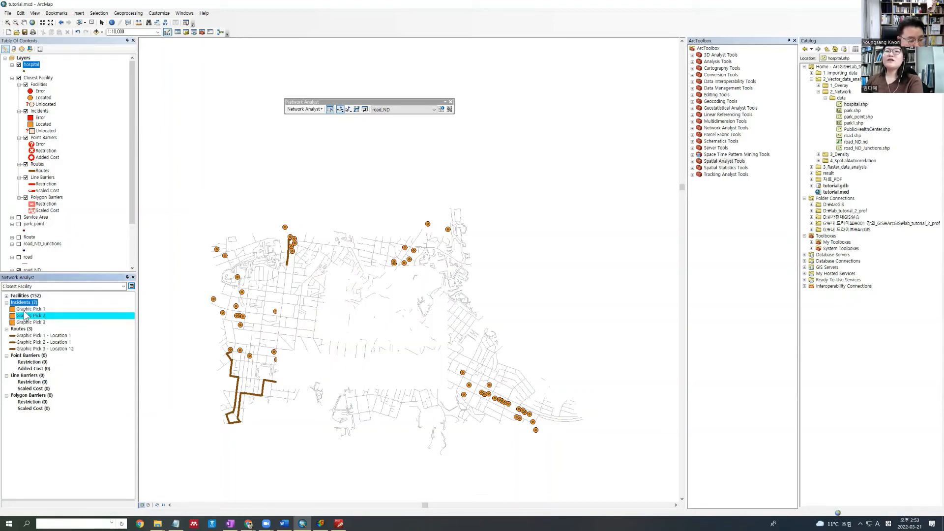
key(Up)
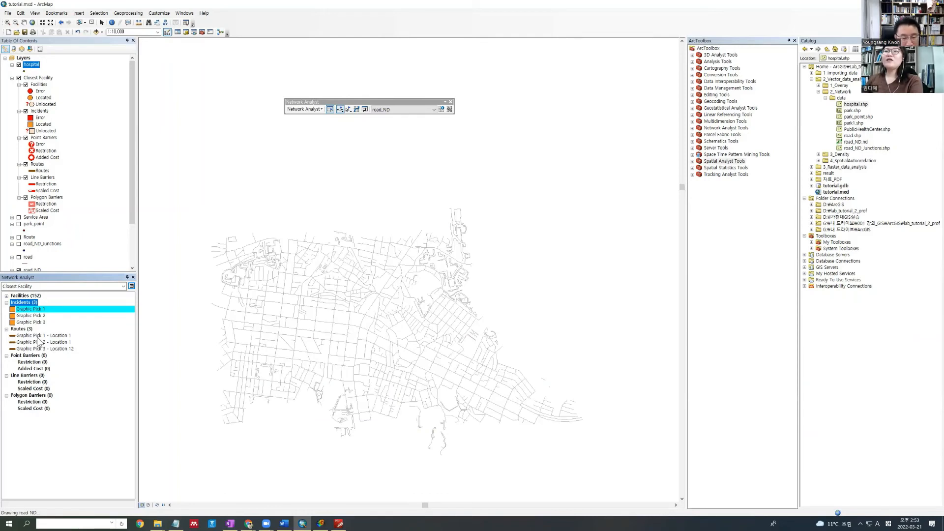
click(37, 337)
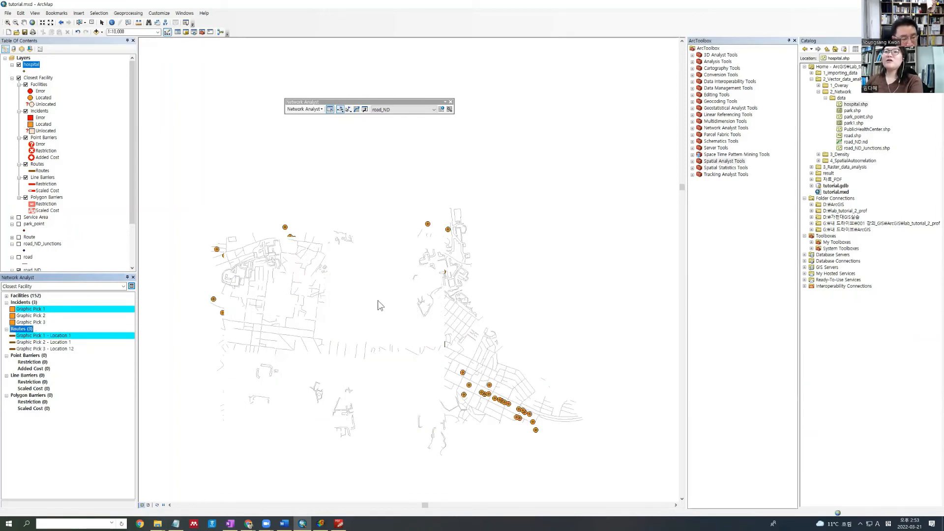
click(55, 349)
click(59, 343)
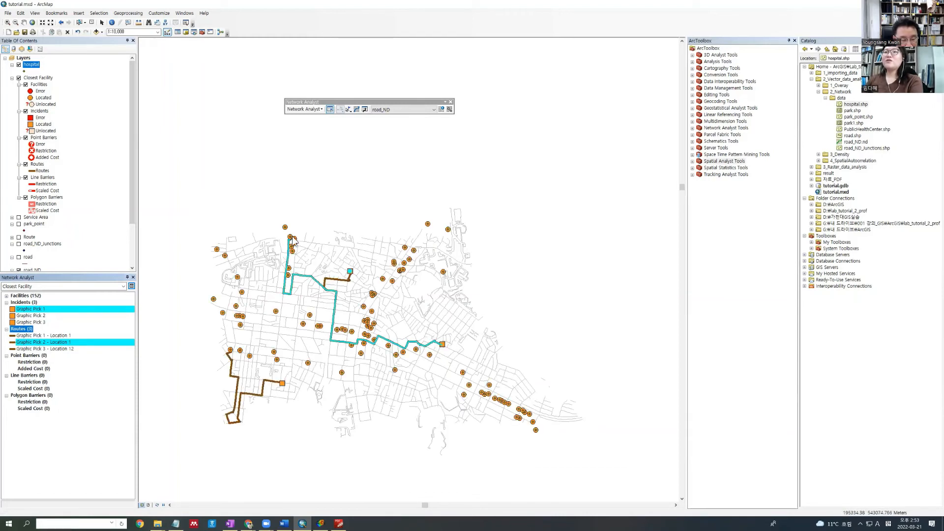
Highlight facility Location 1 and the route from Graphic Pick 1 to check where that route ends.
click(6, 296)
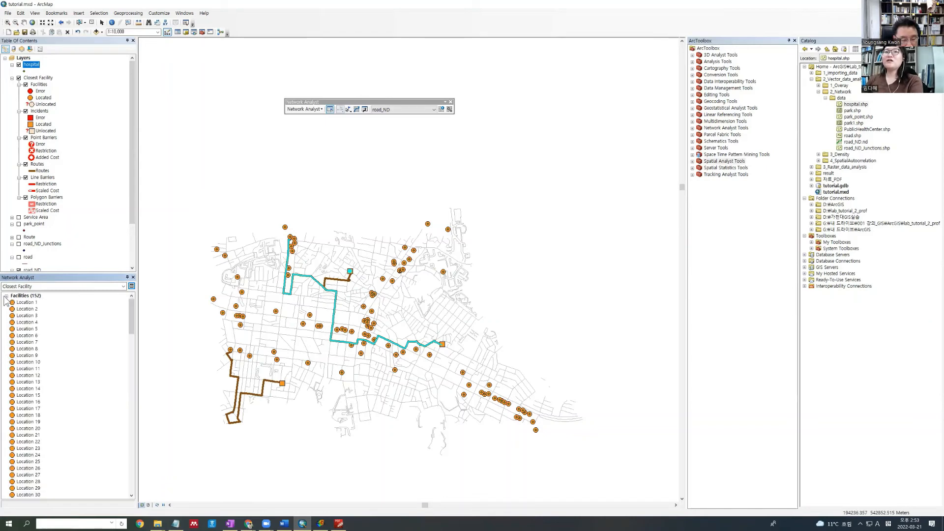
click(21, 302)
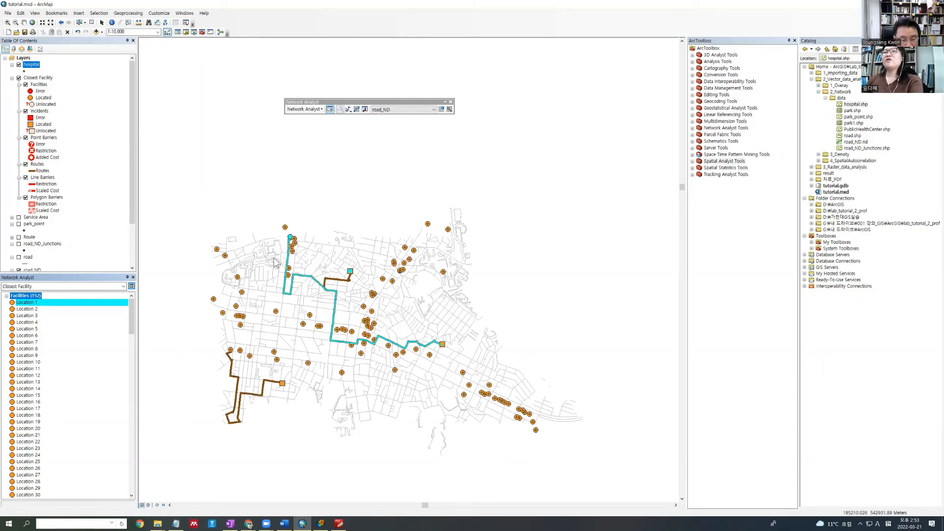
click(7, 296)
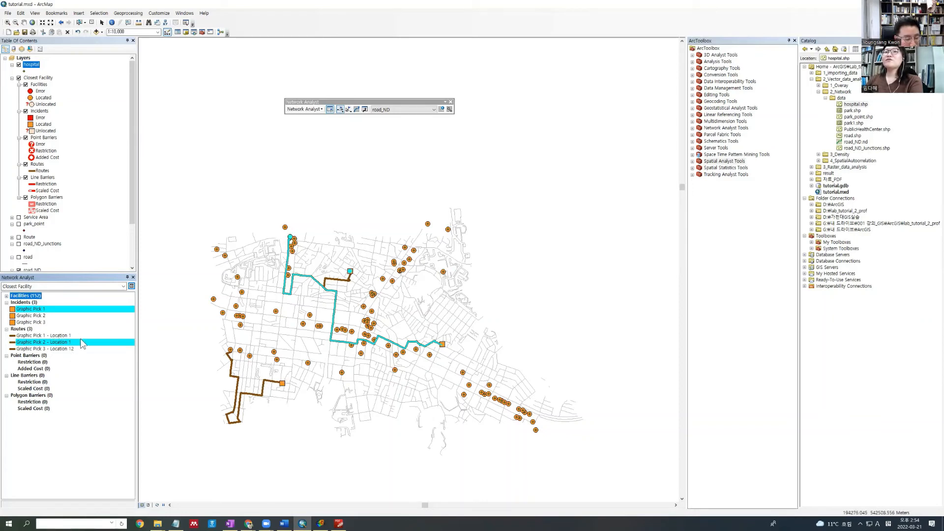
click(35, 336)
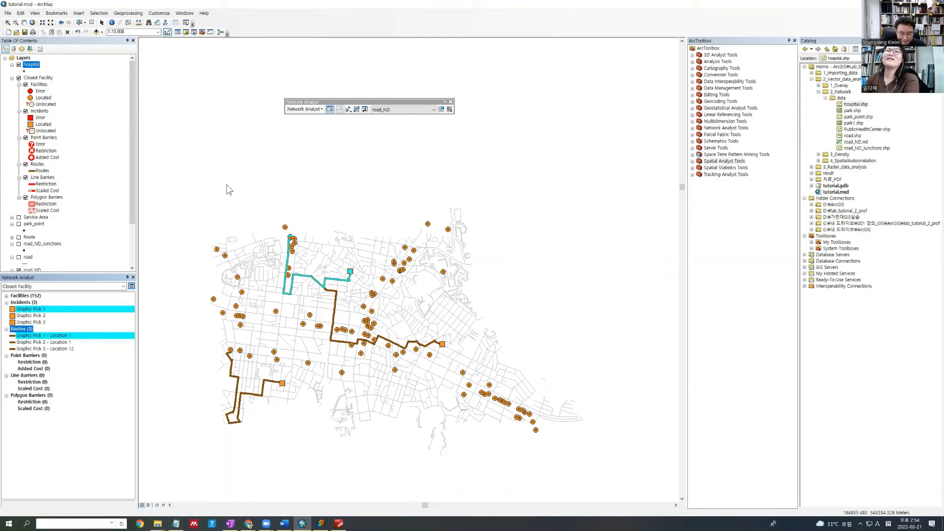
Create a new OD Cost Matrix analysis layer, with the existing Closest Facility and hospital layers hidden from the map.
click(18, 65)
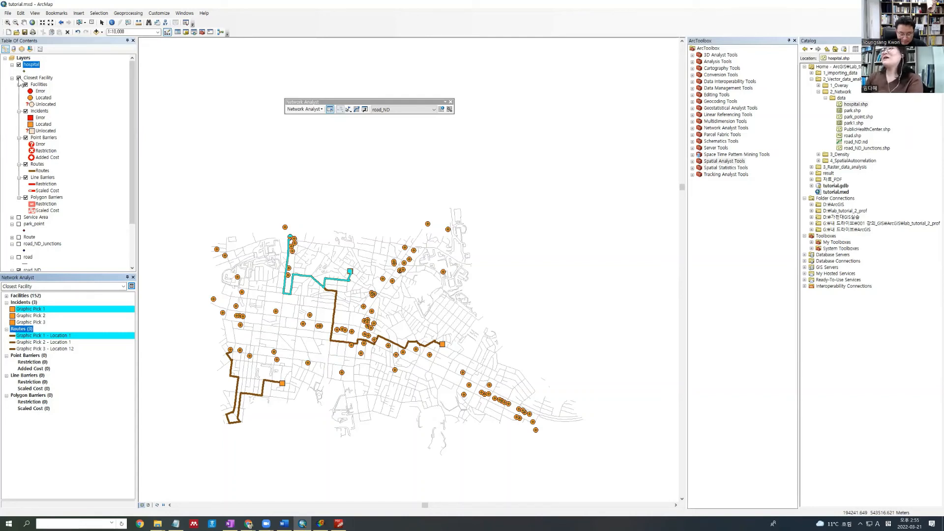
click(19, 77)
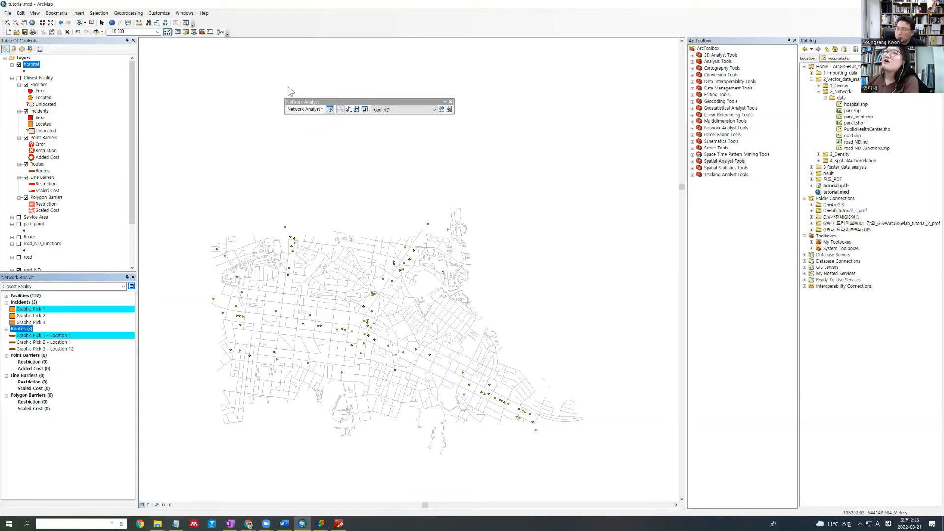
click(305, 110)
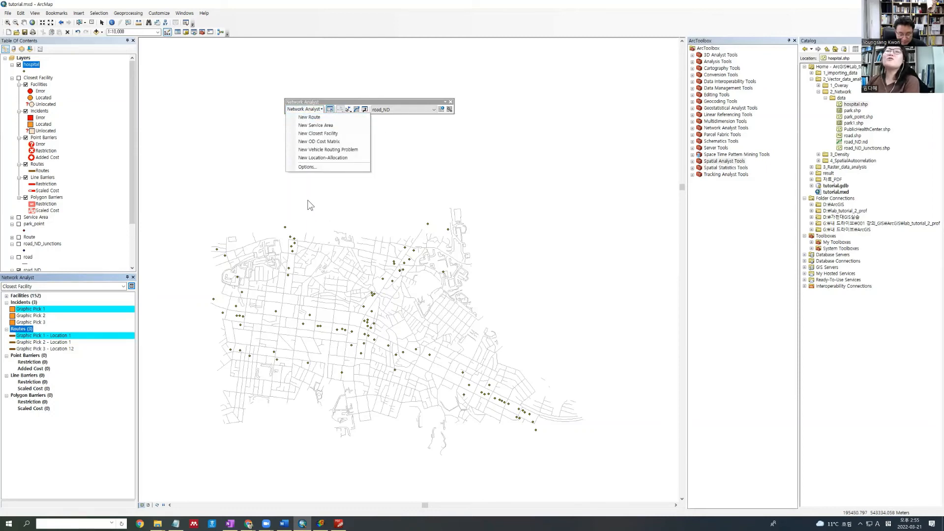
click(332, 146)
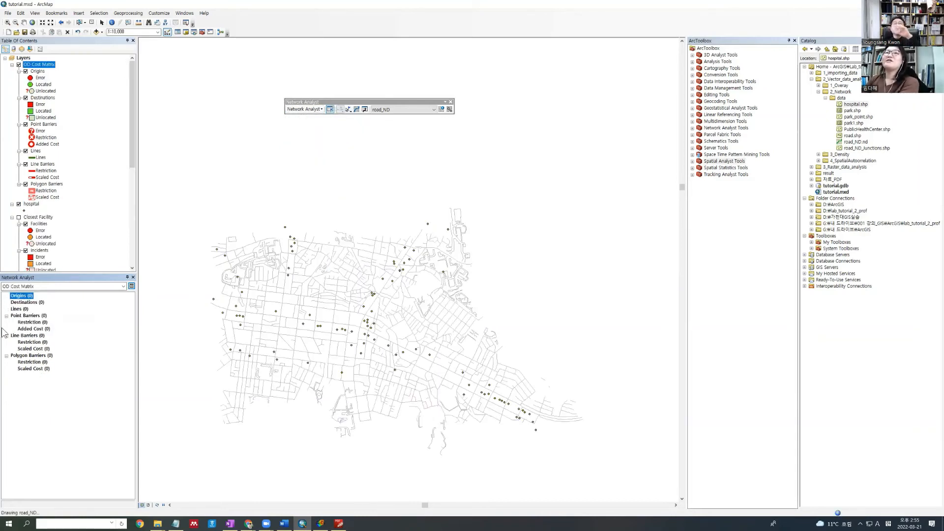
click(12, 217)
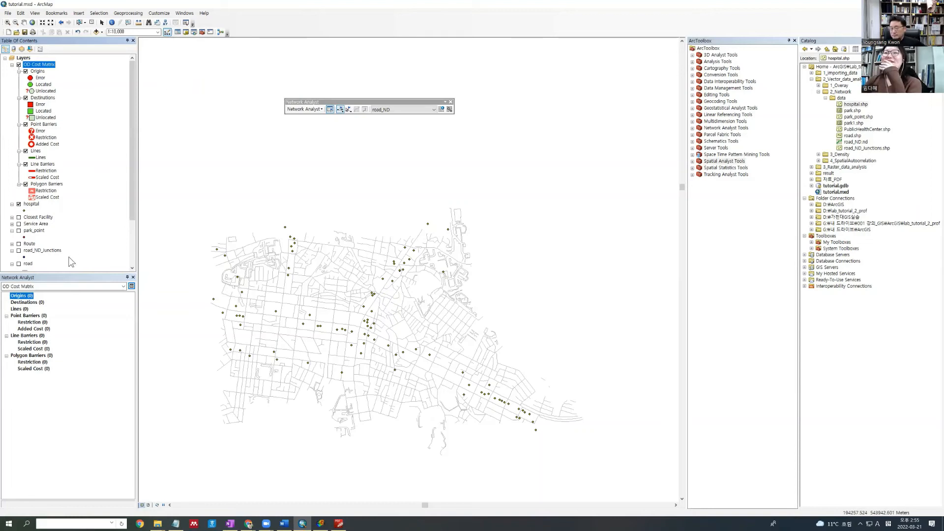
click(19, 205)
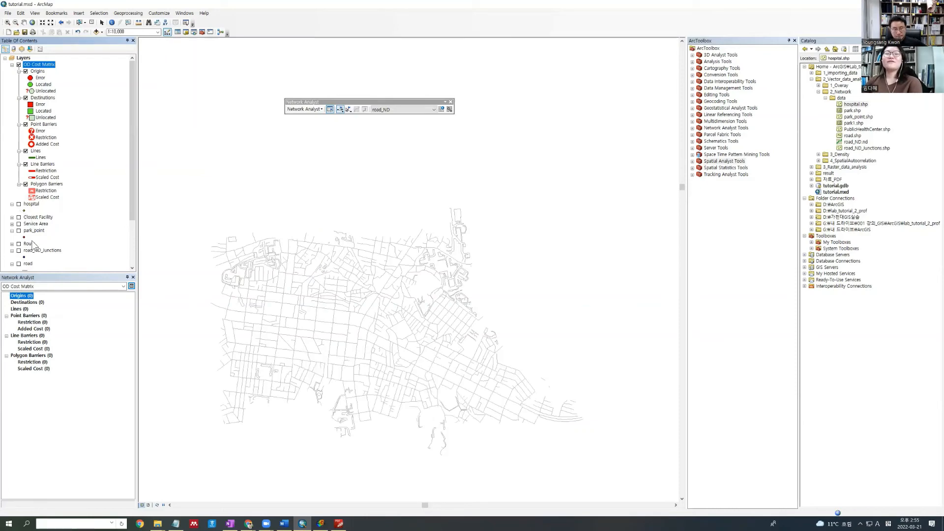
Place eight OD Cost Matrix origins at scattered points across the road network.
scroll(372, 334, up, 4)
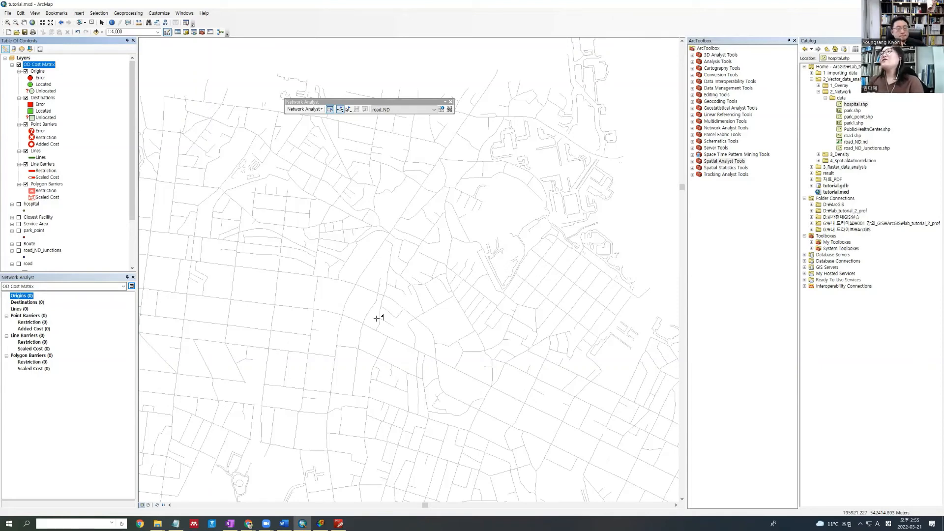
scroll(377, 319, up, 2)
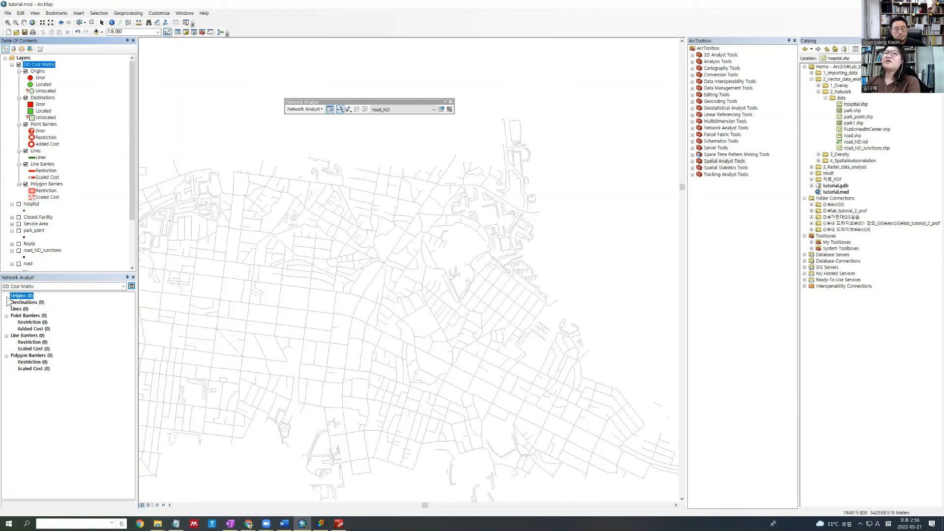
click(332, 254)
click(243, 379)
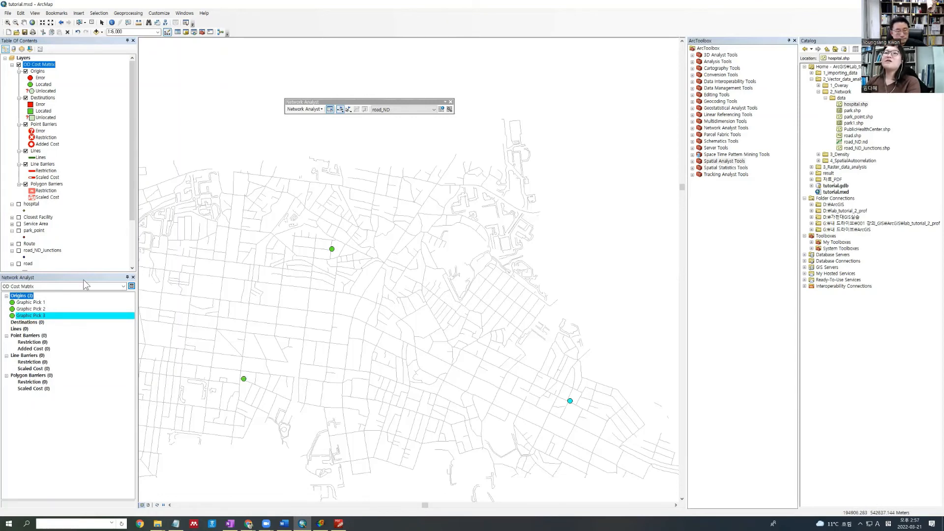
click(26, 322)
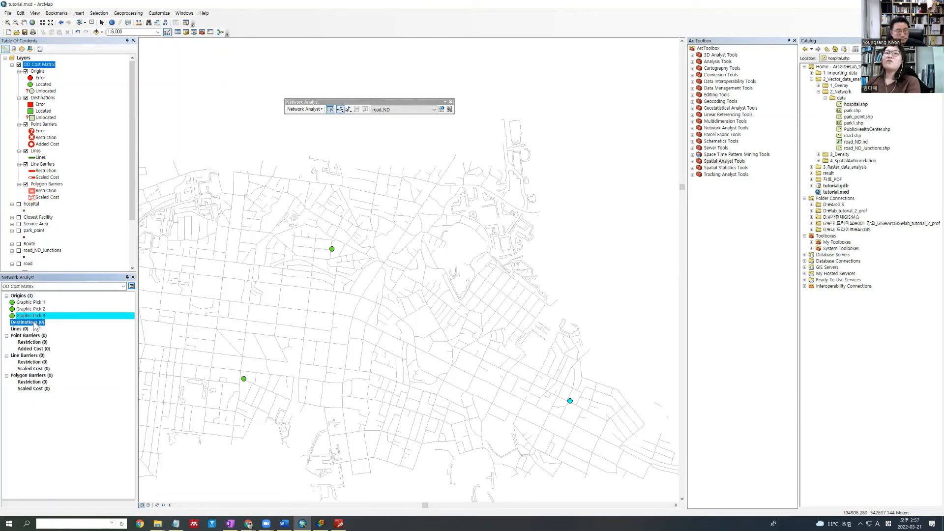
click(27, 296)
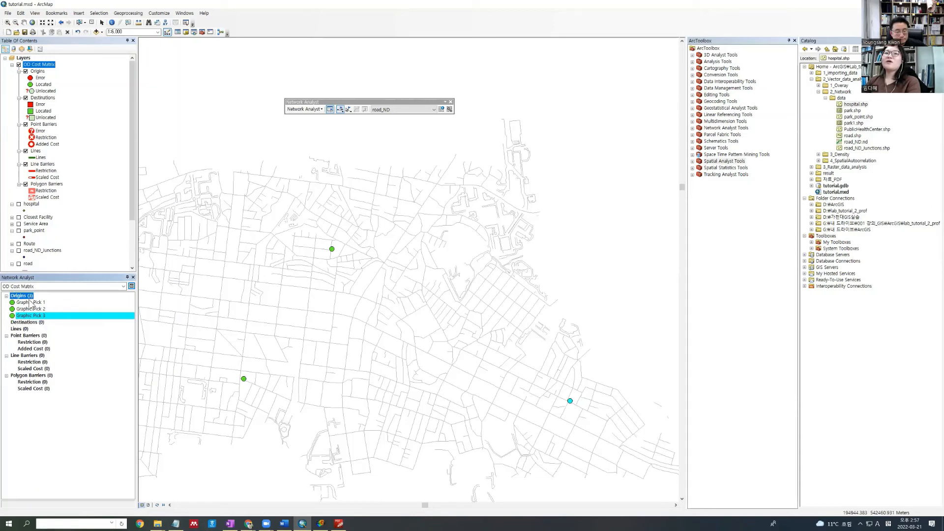
click(208, 329)
click(367, 296)
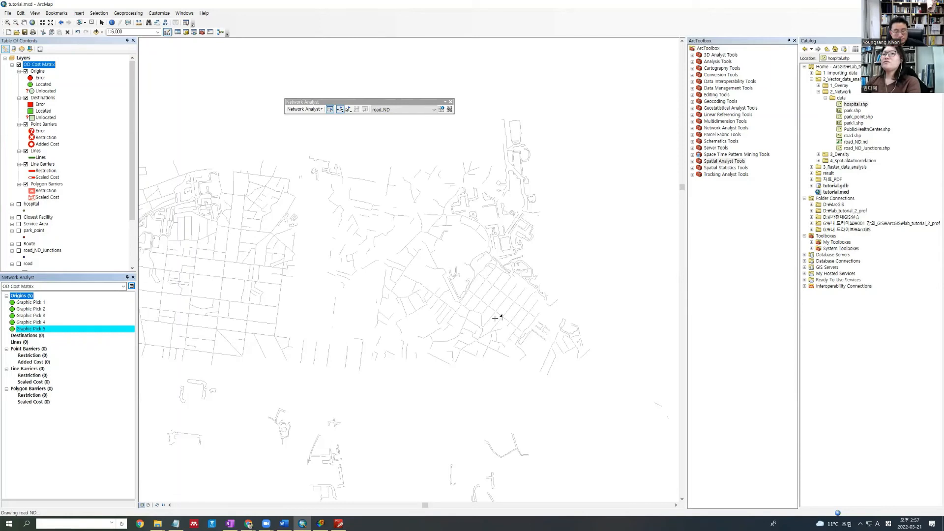
click(498, 311)
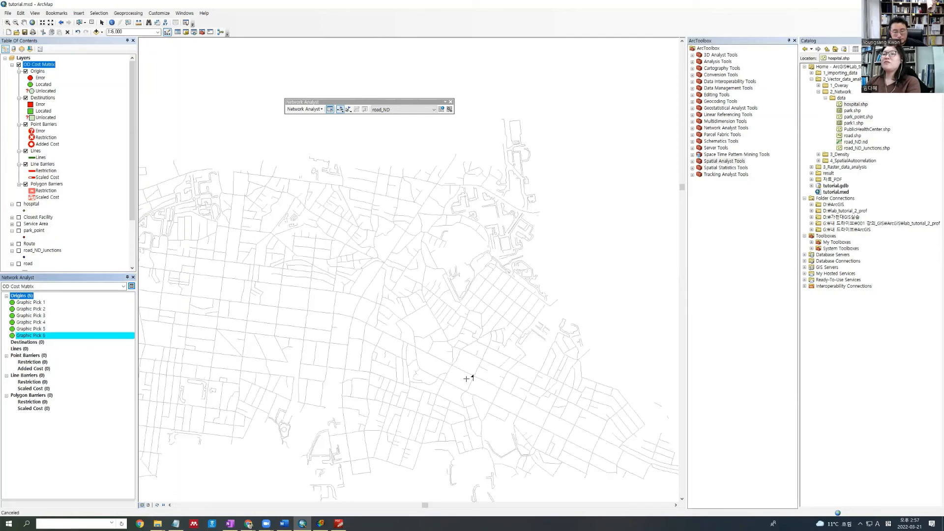
click(478, 410)
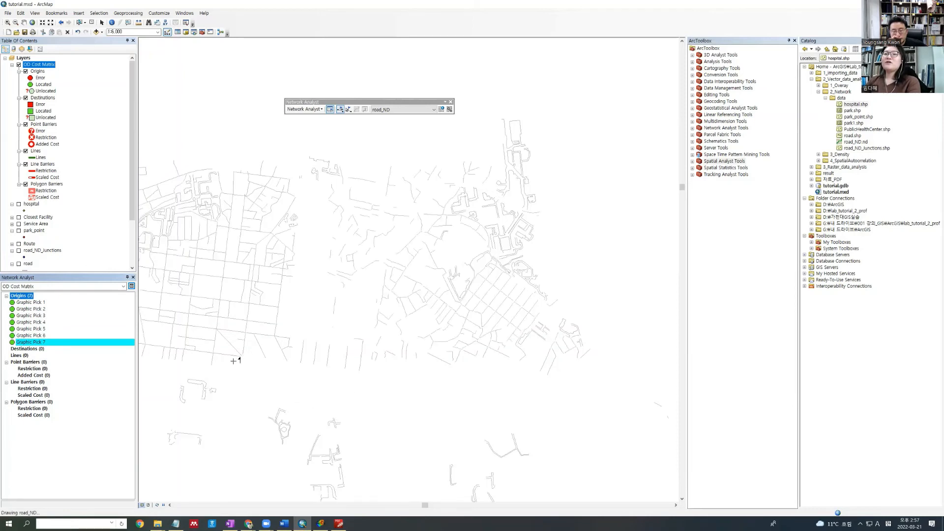
click(376, 348)
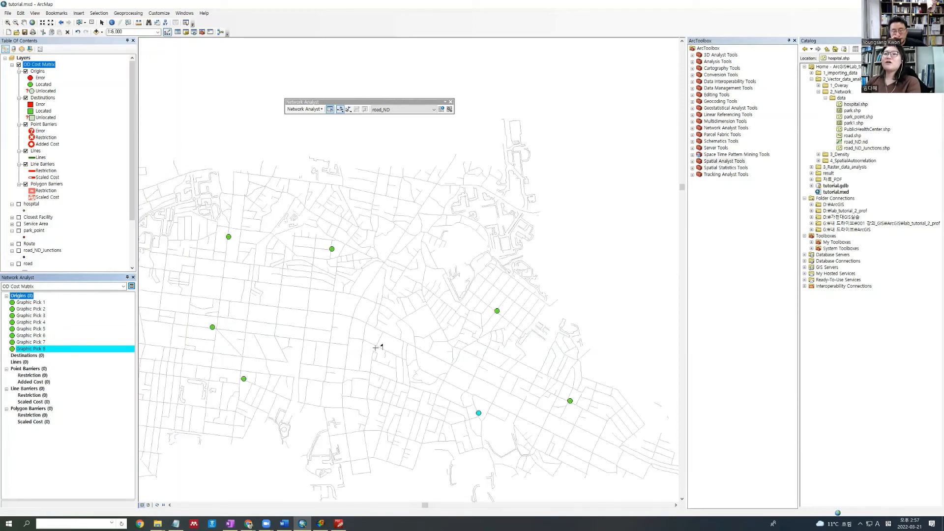
Place five OD Cost Matrix destinations on roads spread between the origins.
click(27, 355)
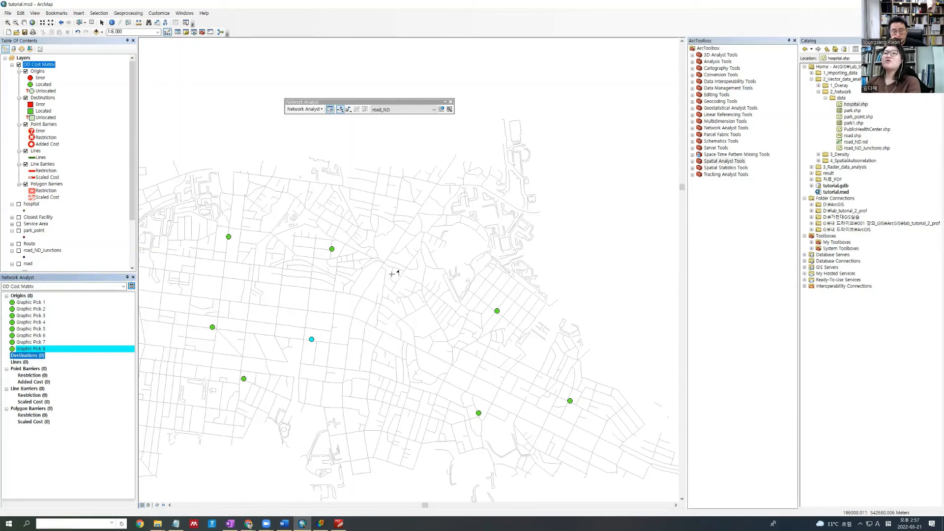
click(416, 218)
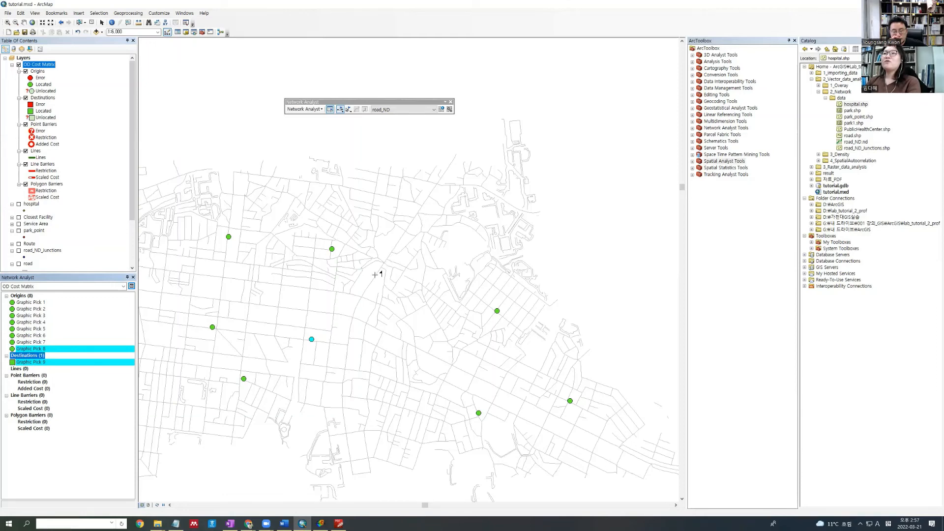
click(358, 302)
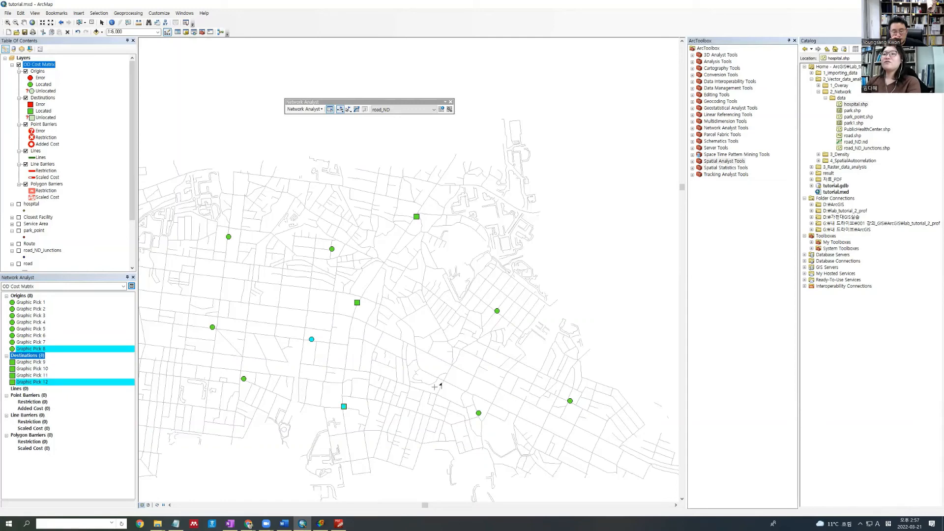
click(257, 304)
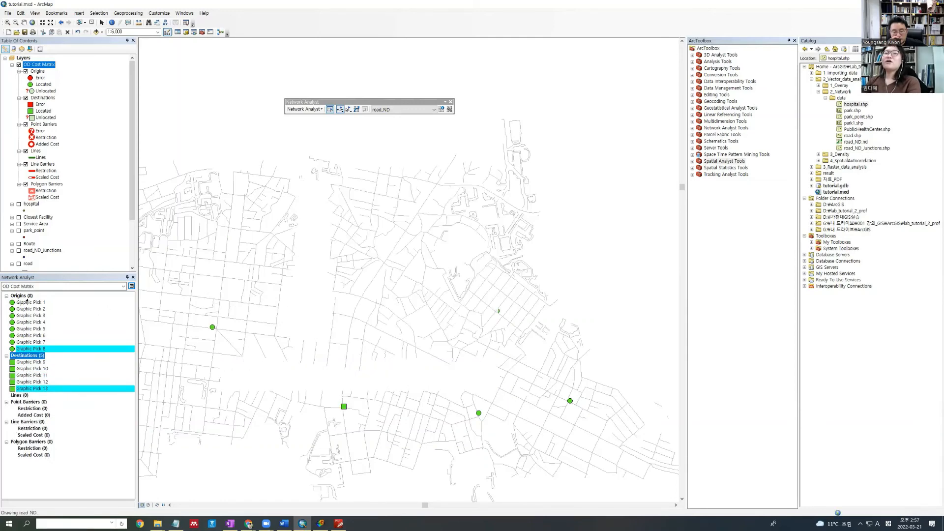
Recolor the located destinations' symbol to blue to set them apart from the green origins.
click(43, 111)
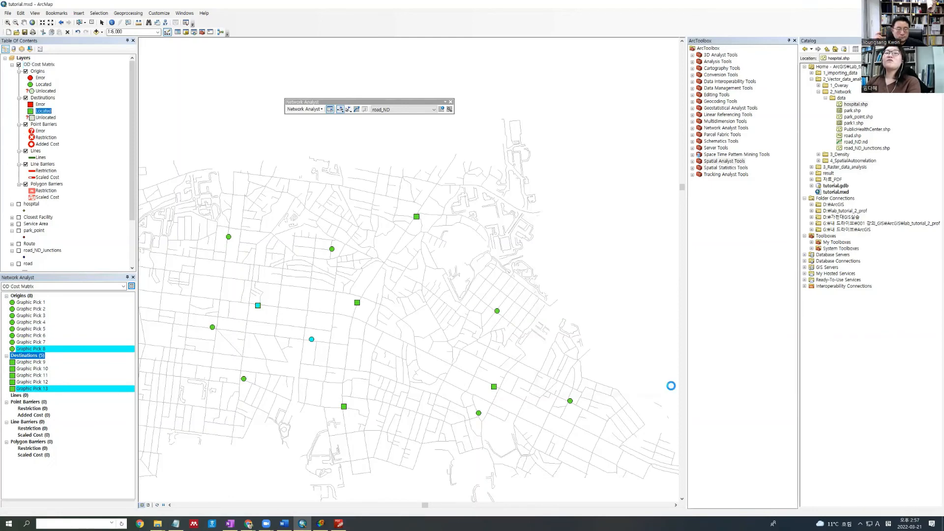
double_click(31, 112)
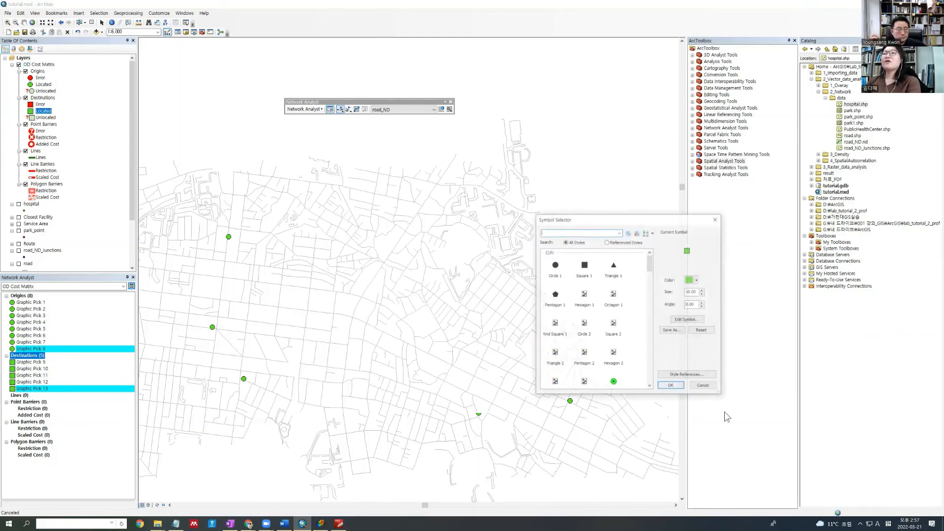
click(694, 280)
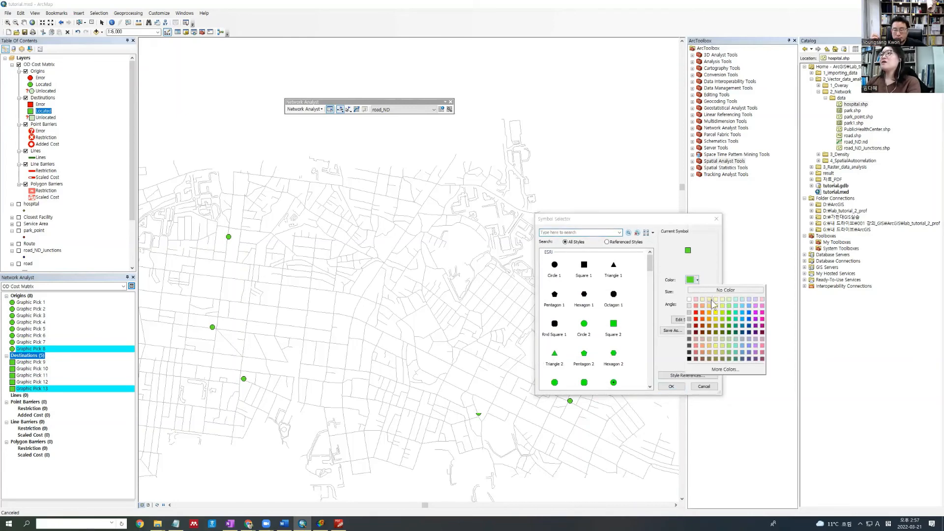
click(749, 313)
click(671, 388)
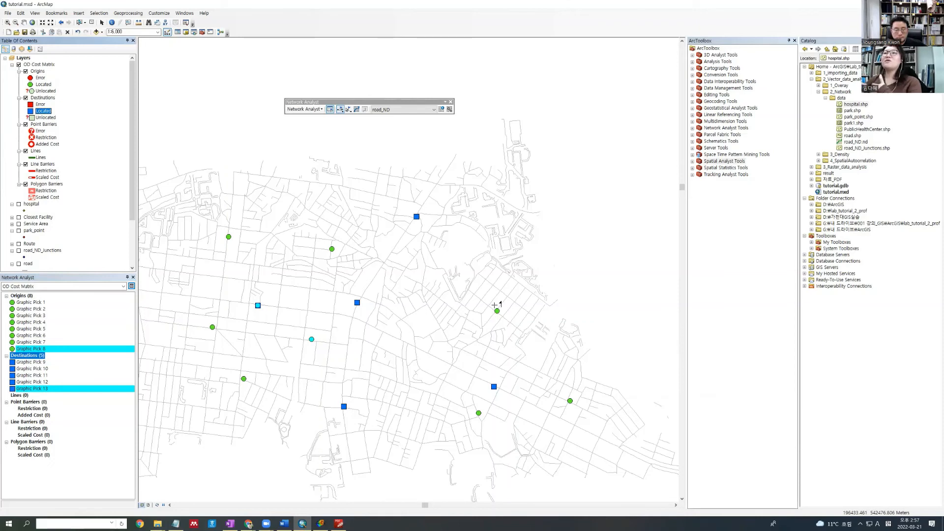
Set the OD Cost Matrix layer's default cutoff value to 700 meters, keeping all destinations to find.
click(132, 286)
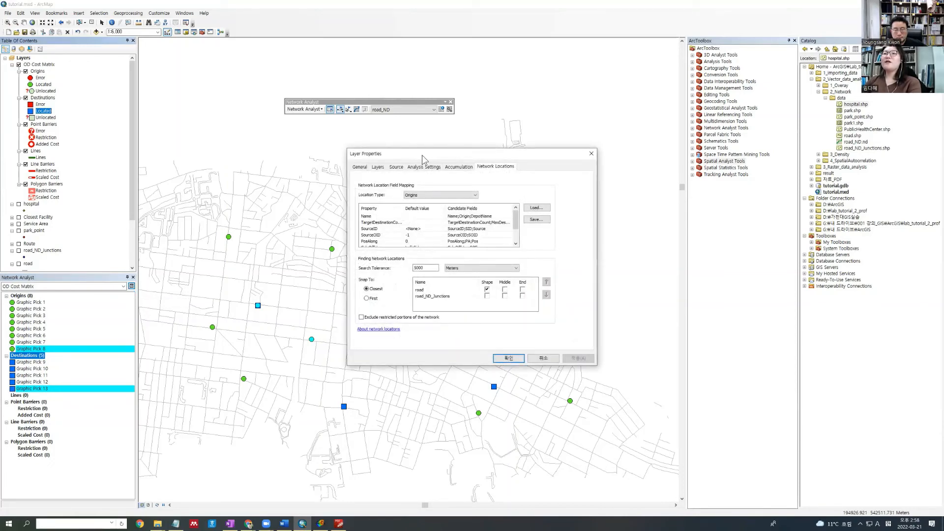
drag(422, 155, 387, 131)
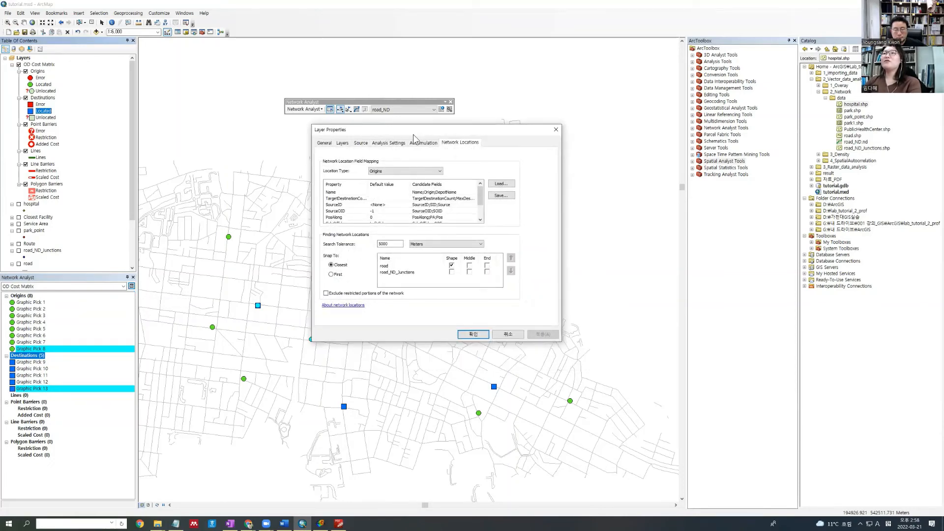
click(383, 144)
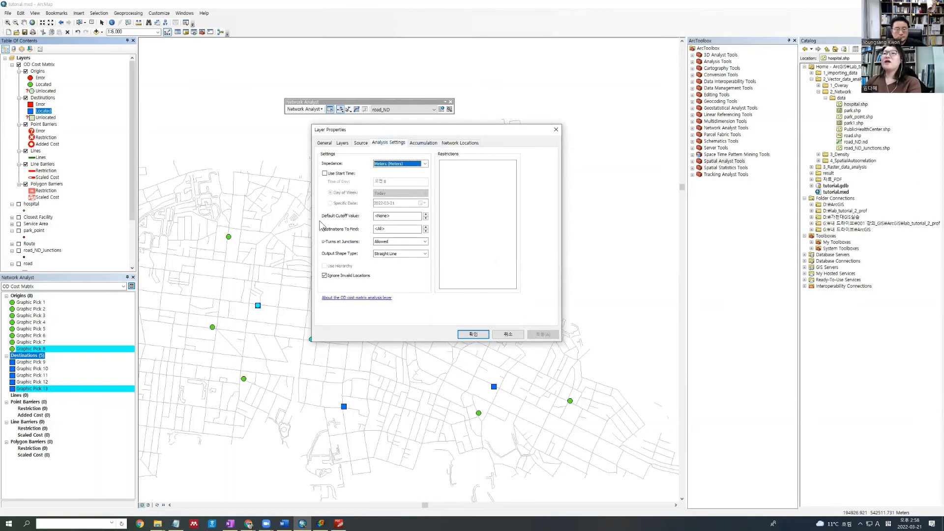
click(394, 216)
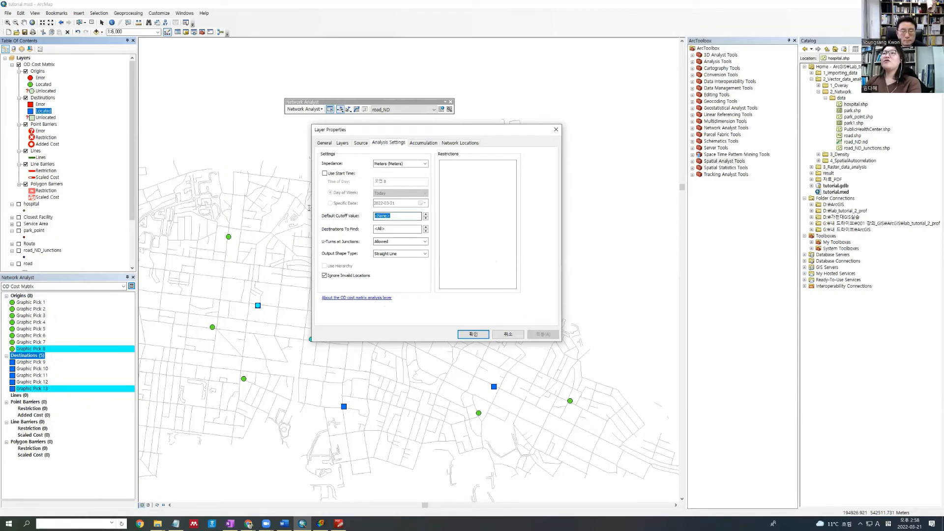
text(700)
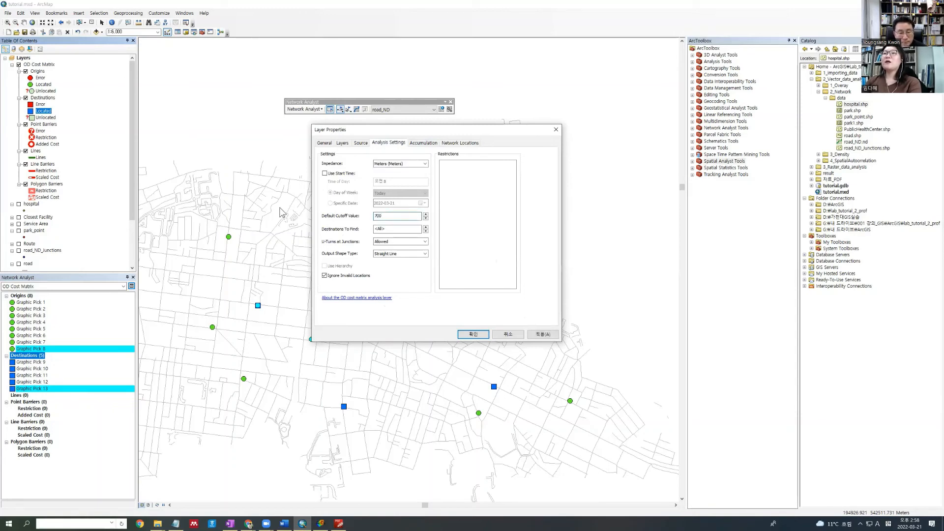
click(379, 231)
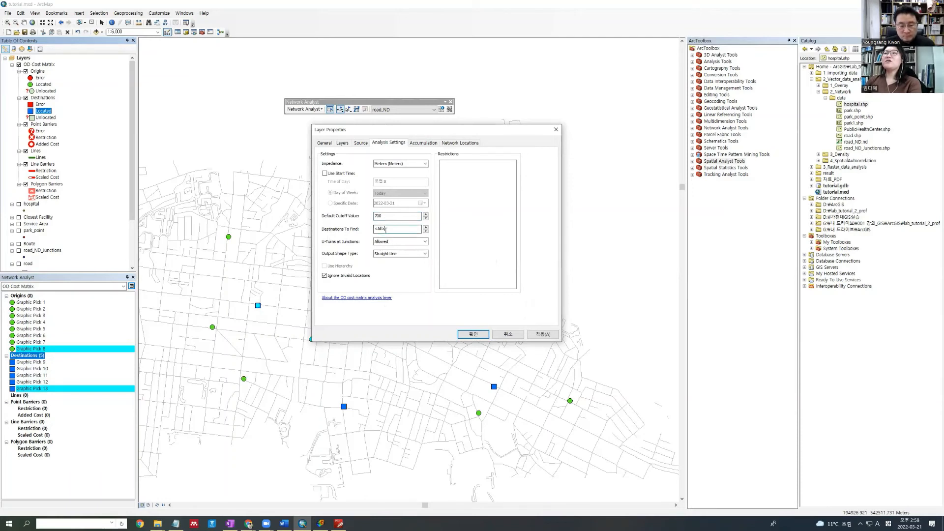
drag(394, 229, 354, 230)
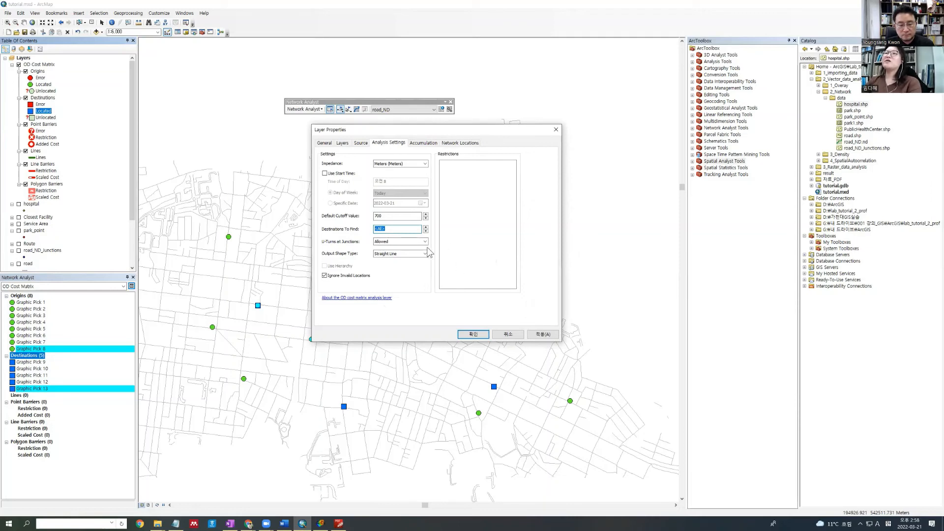
Check the accumulation attributes and set the origins' network location search tolerance to 1000 meters.
click(424, 143)
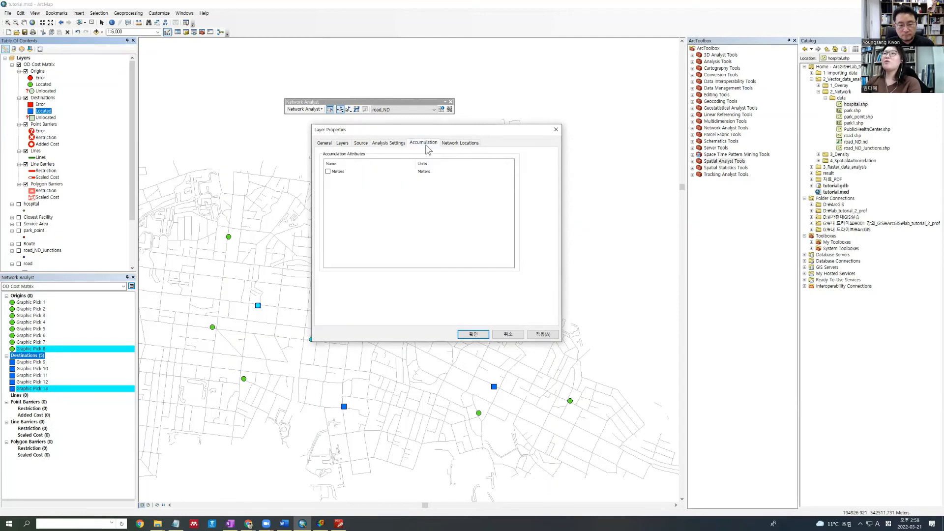
click(460, 143)
drag(403, 237, 333, 245)
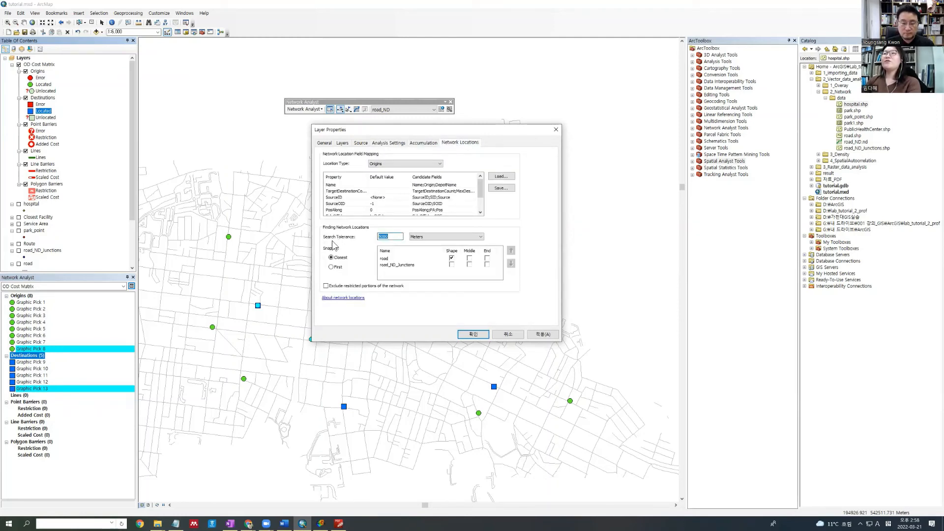
text(1)
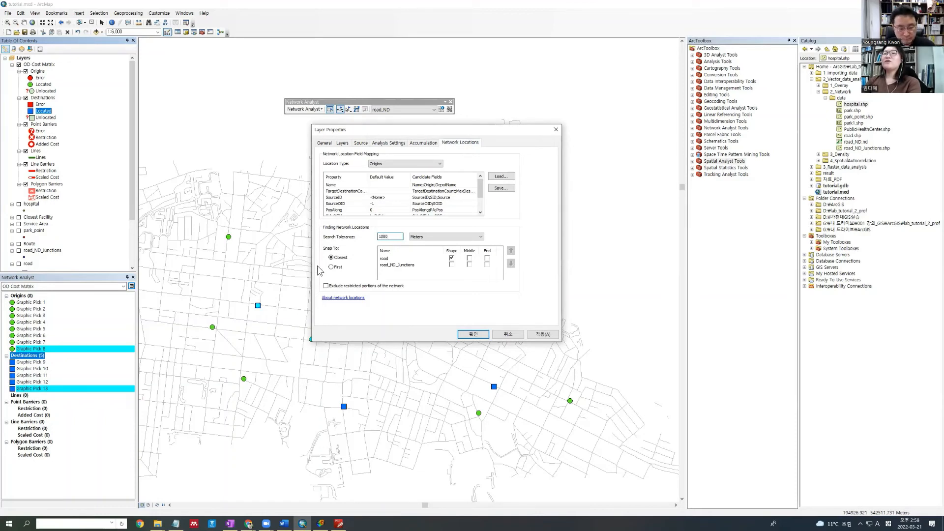
Try limiting the destinations to find to 1, and restore <All> with a default cutoff of 700 meters.
click(432, 143)
click(402, 144)
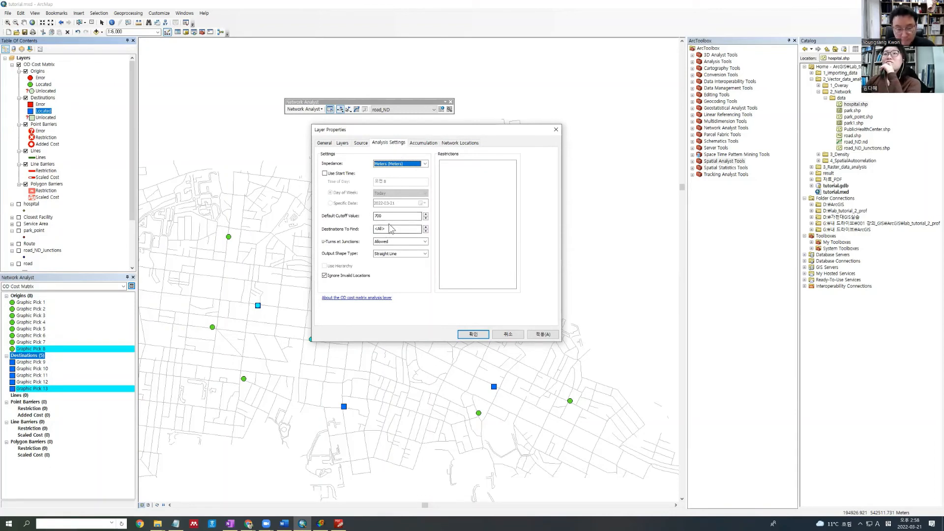
double_click(393, 230)
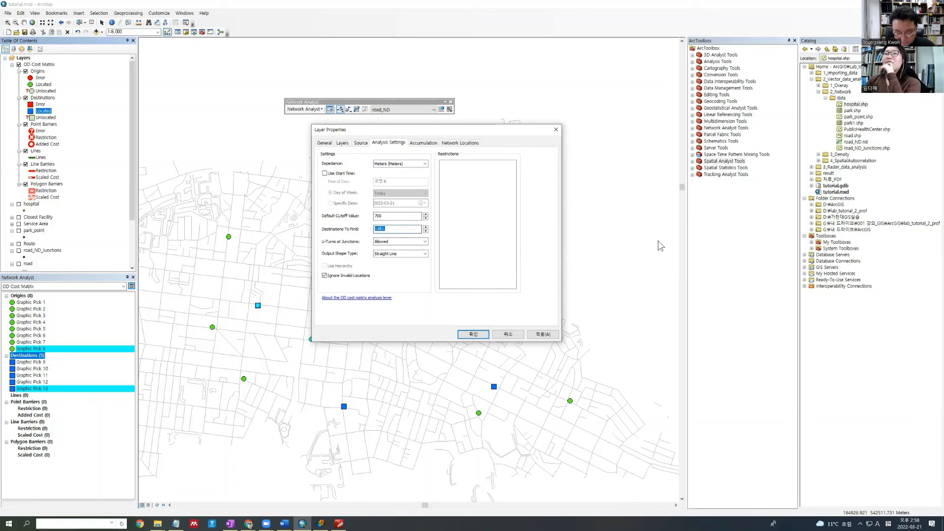
text(1)
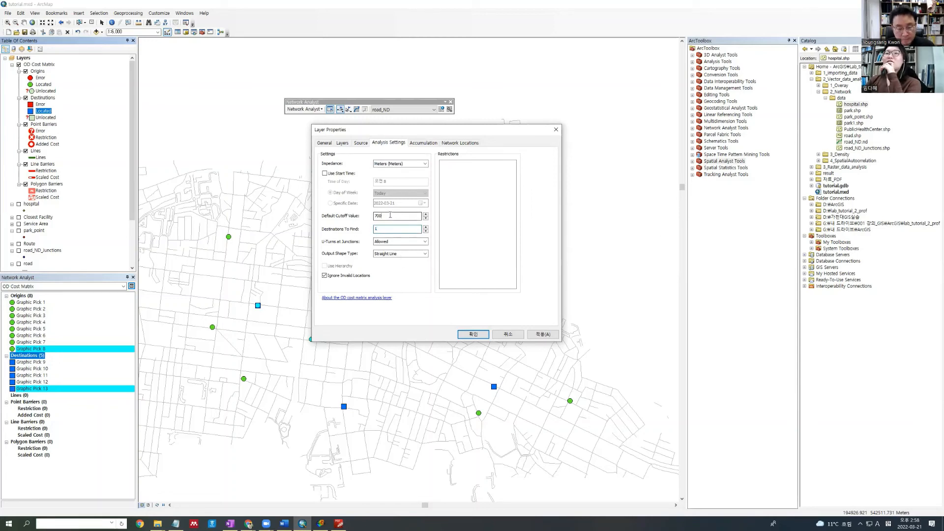
double_click(390, 215)
key(BackSpace)
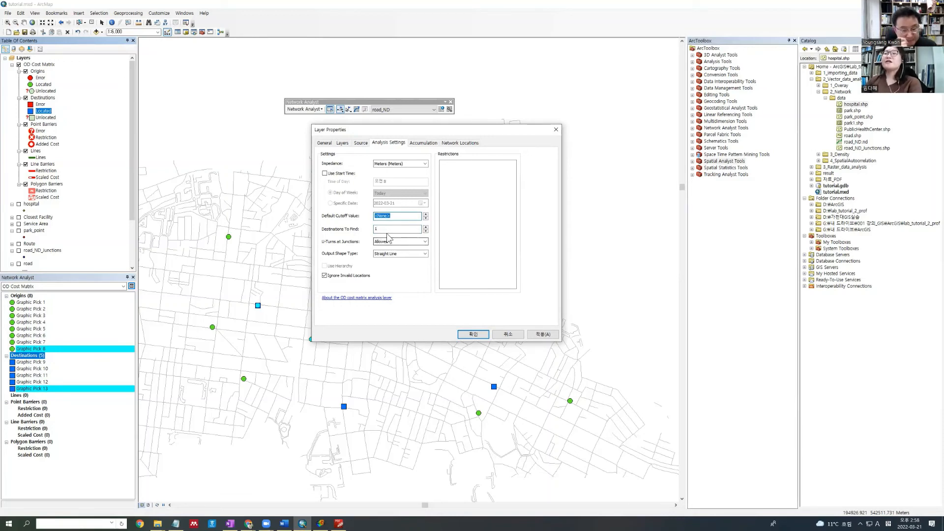
text(700)
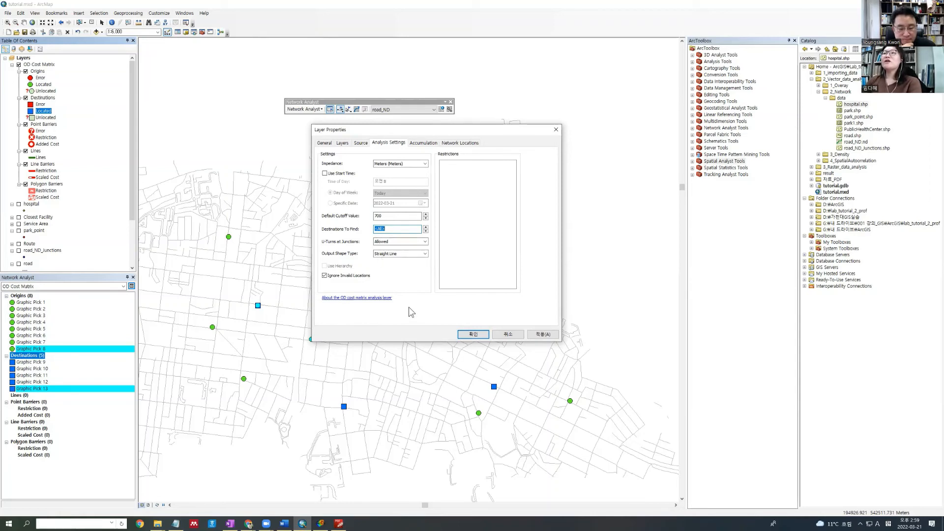
Apply the OD Cost Matrix layer settings and solve the matrix between all origins and destinations.
click(543, 335)
click(473, 334)
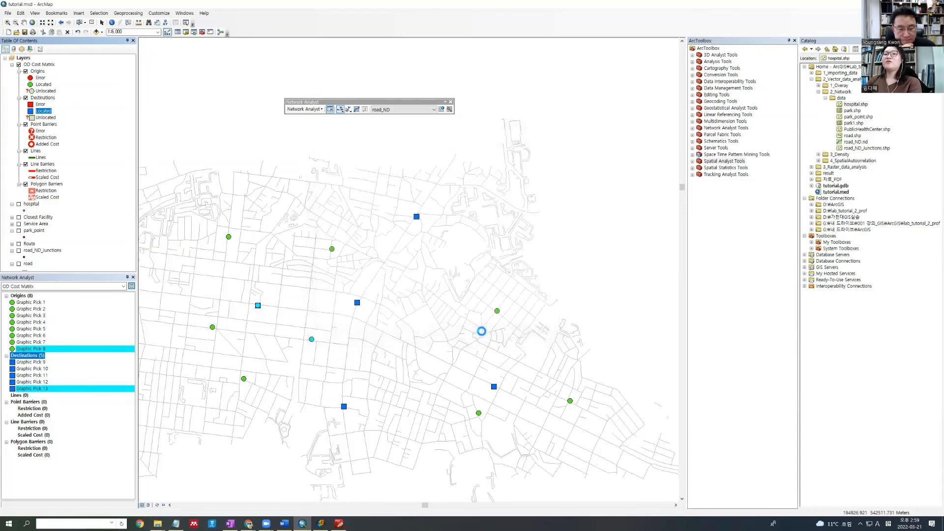
click(356, 109)
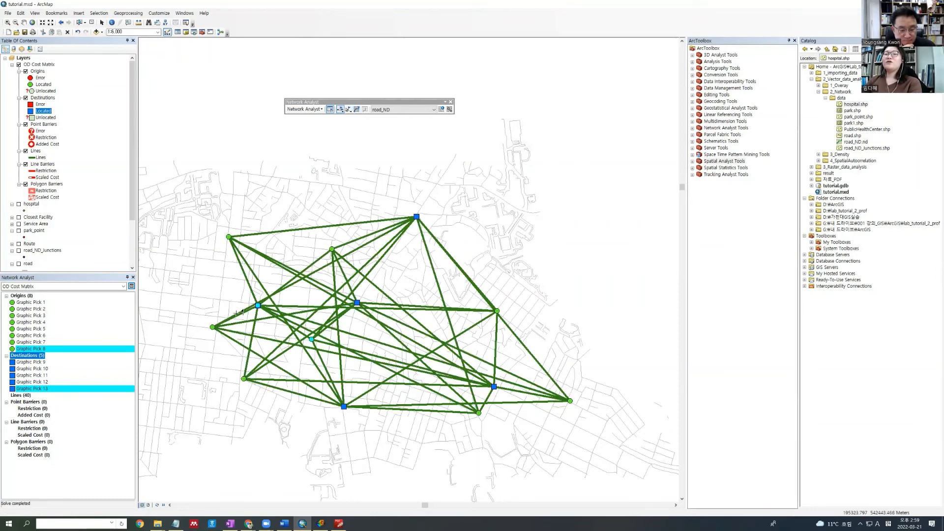
Limit the OD Cost Matrix layer's destinations to find to 3 and apply the change.
click(15, 396)
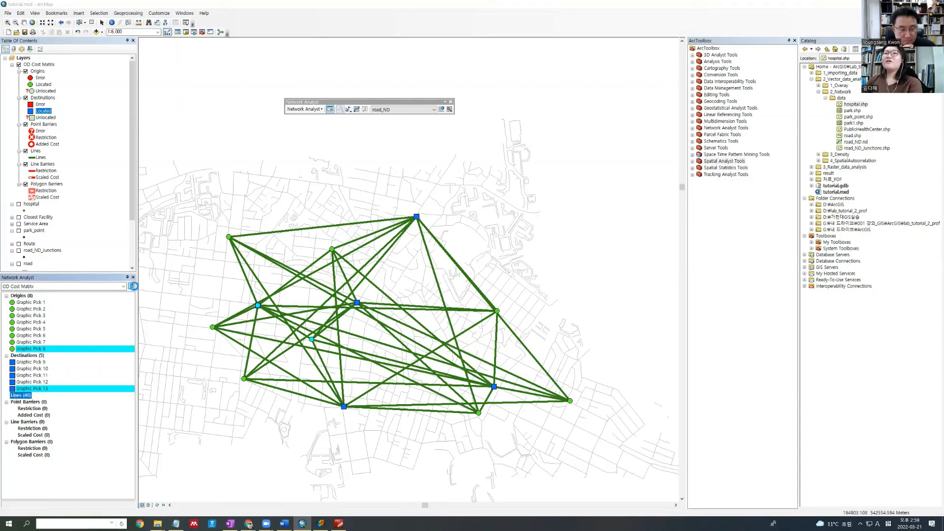
drag(429, 249, 331, 253)
key(Tab)
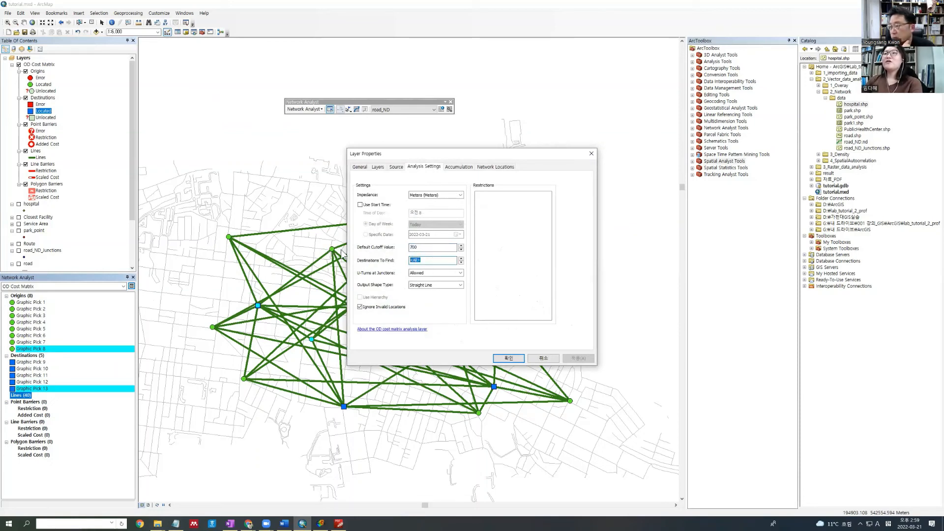
text(3)
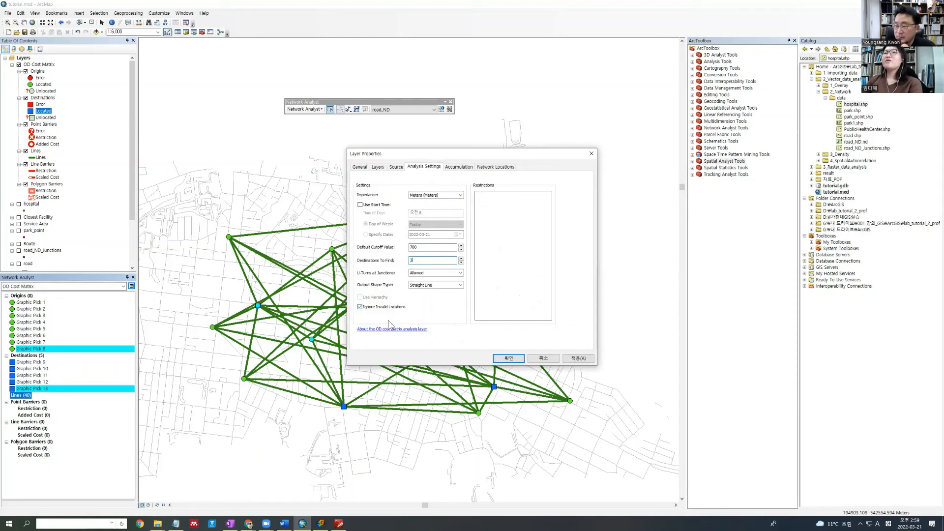
click(566, 359)
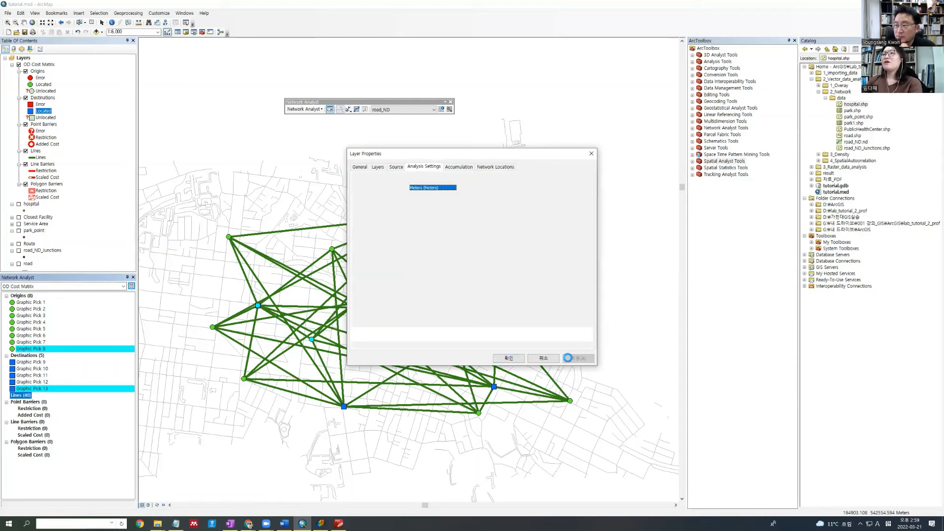
click(509, 359)
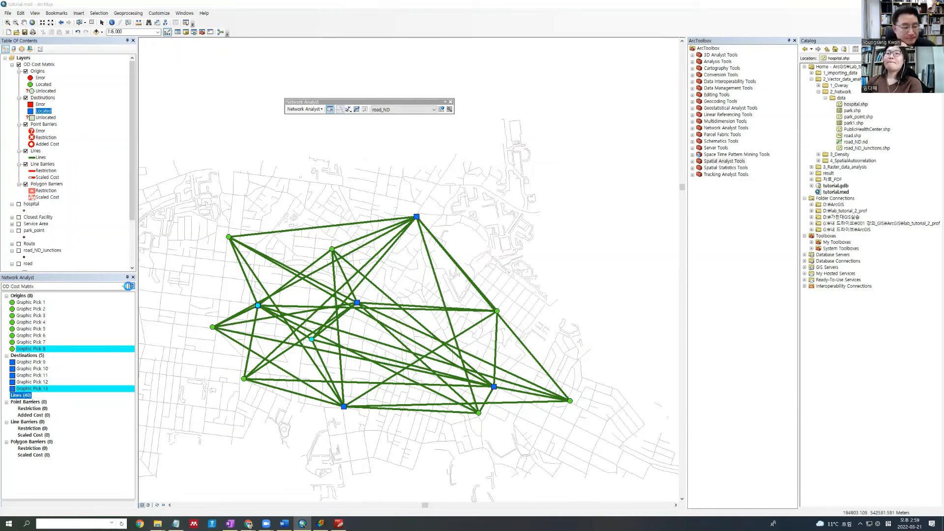
Review the OD Cost Matrix layer's data source, coordinate system, general settings and sublayer list.
click(132, 287)
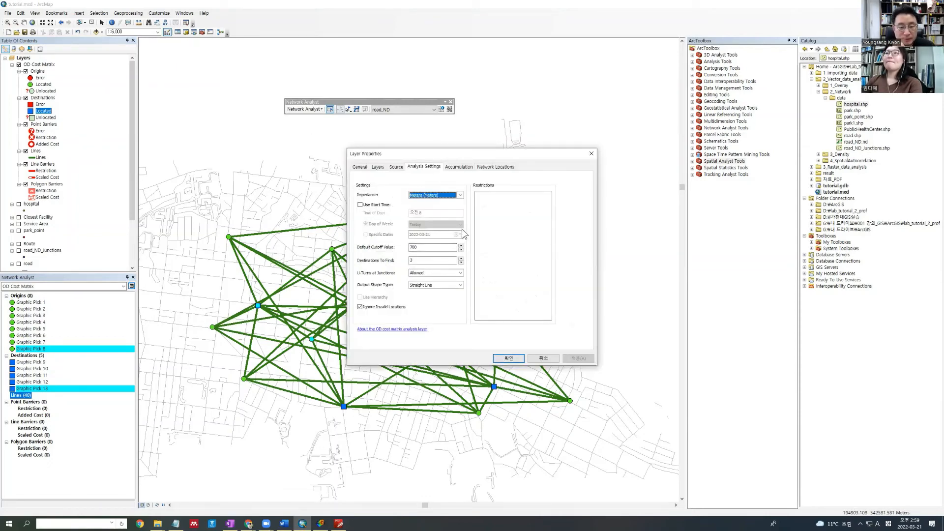
click(394, 169)
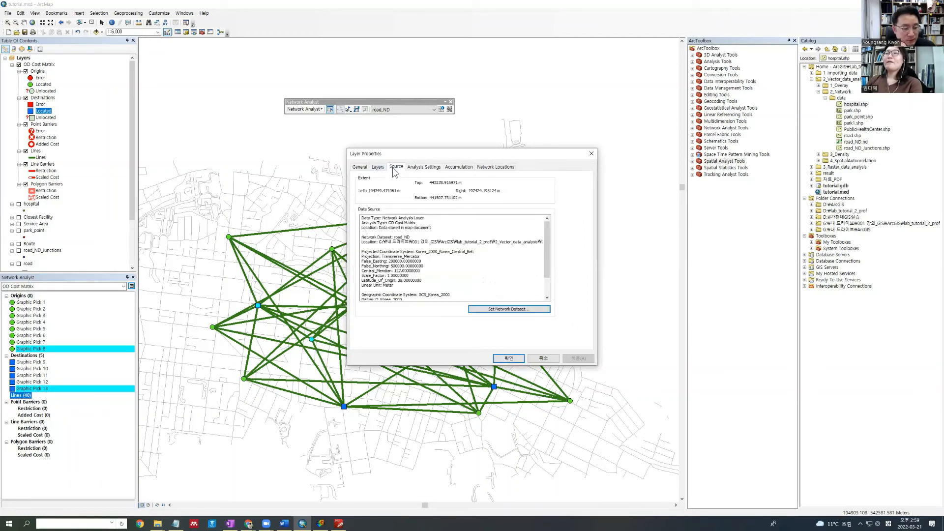
click(431, 268)
scroll(431, 269, down, 2)
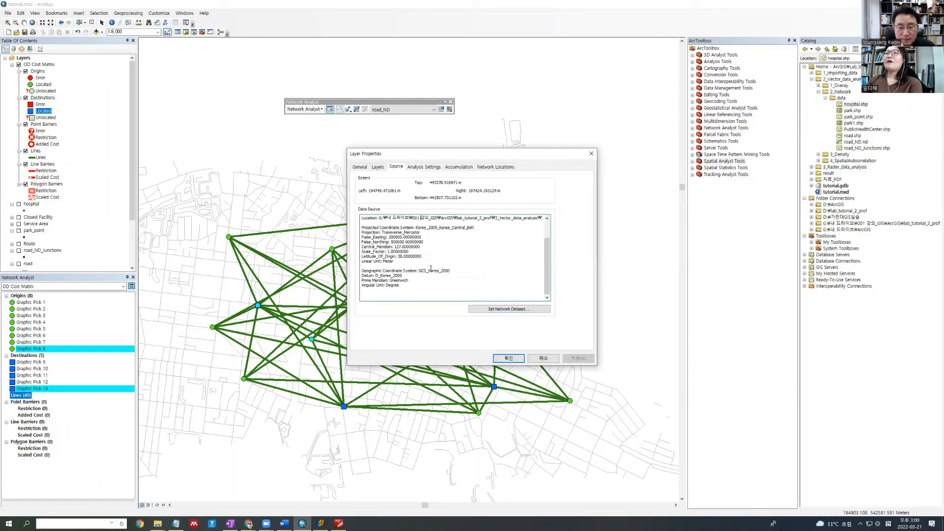
click(378, 167)
click(361, 167)
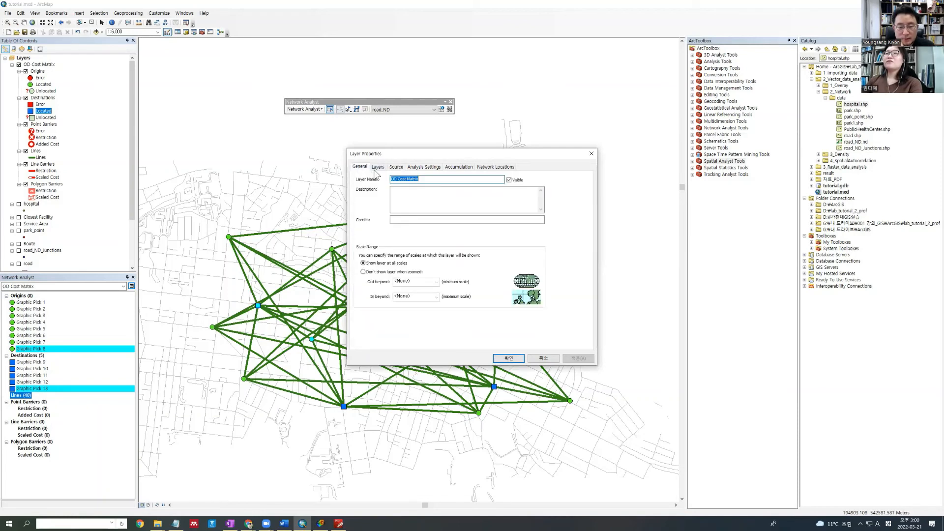
click(377, 168)
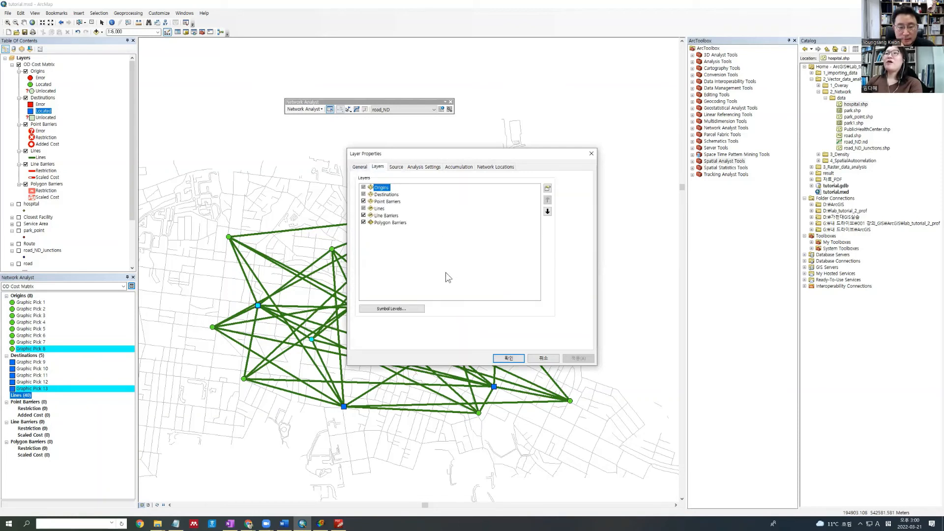
Set the OD Cost Matrix layer's default cutoff value to 100 meters, keeping 3 destinations to find.
click(421, 168)
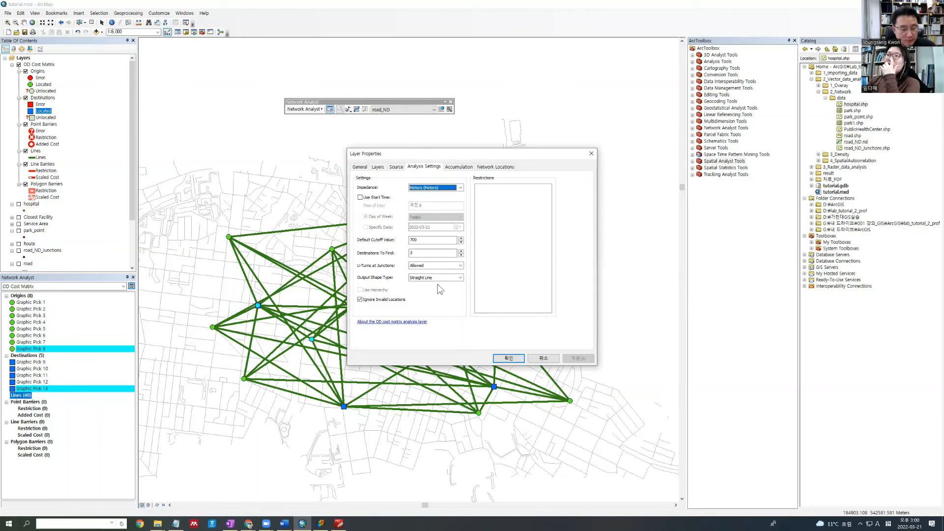
double_click(414, 240)
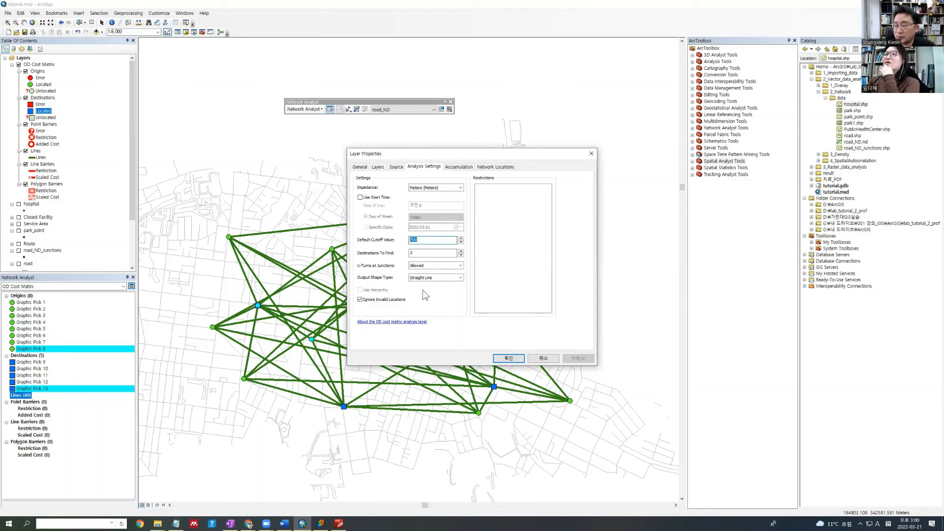
text(50)
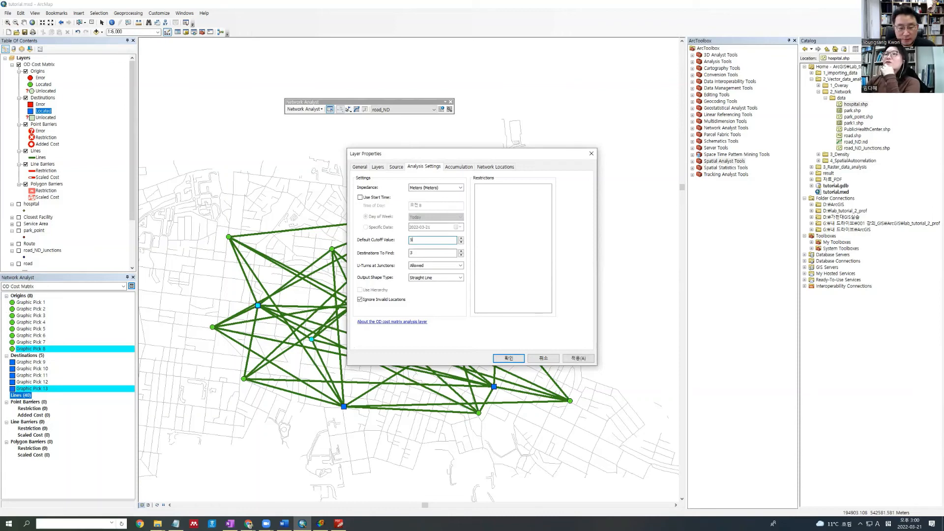
key(BackSpace)
text(100)
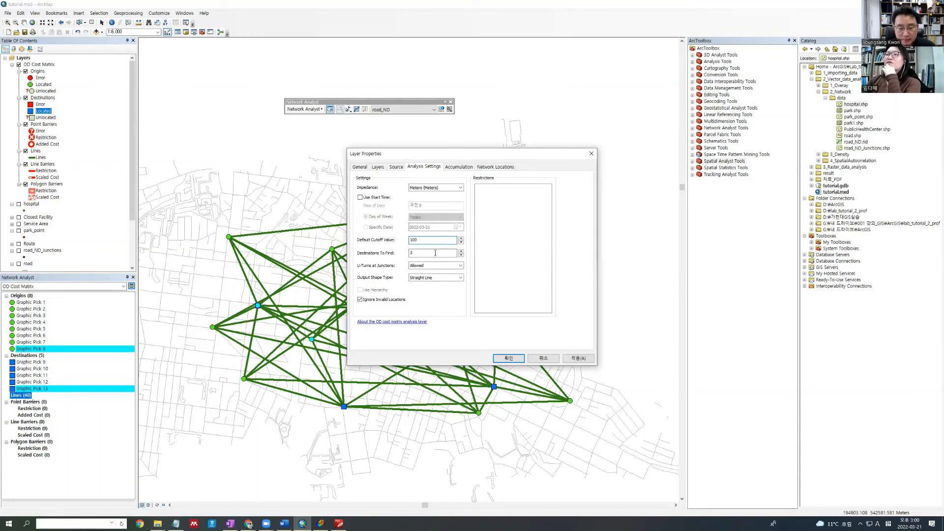
click(428, 252)
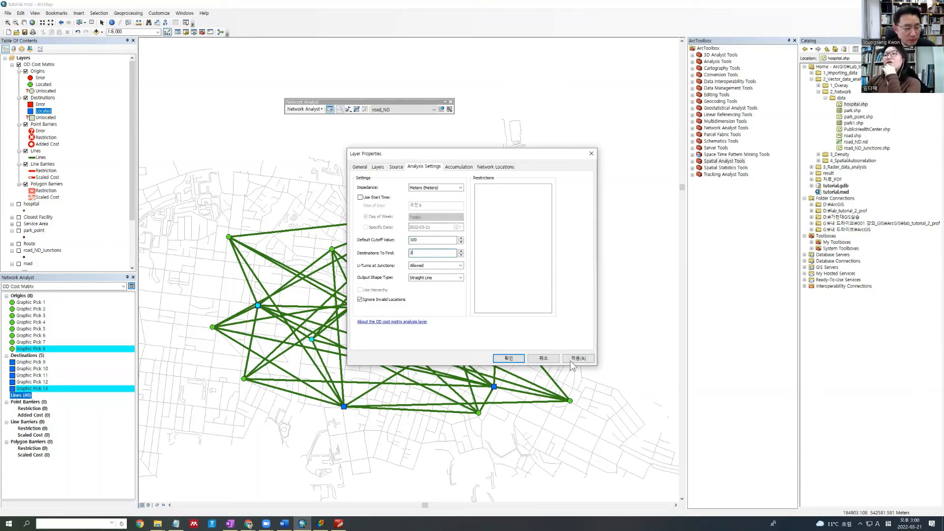
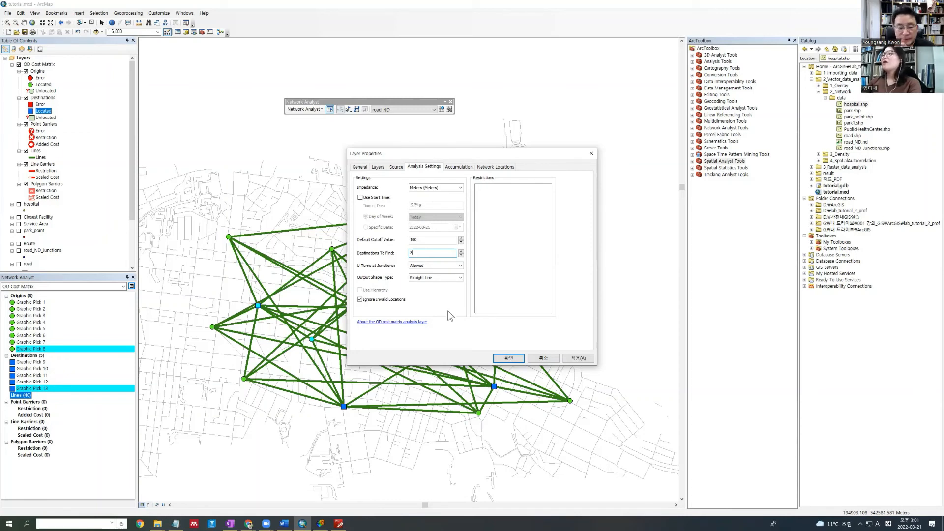
Examine the layer's accumulation attributes and the network location field mapping for Origins.
click(461, 167)
click(486, 167)
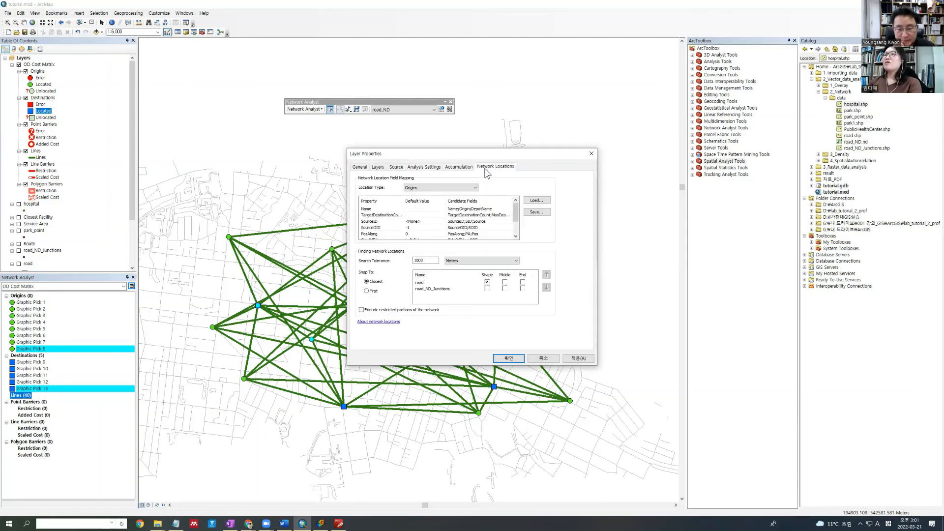
click(473, 167)
click(368, 195)
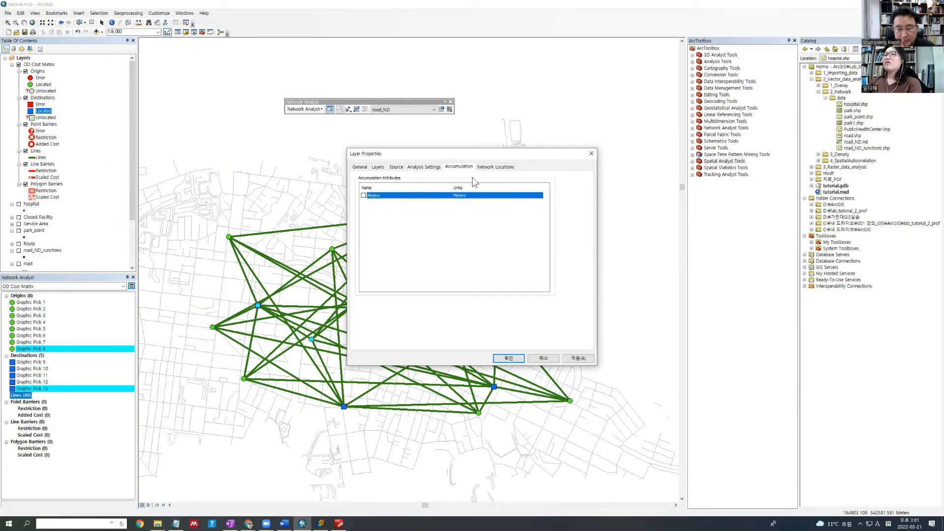
click(482, 169)
click(457, 188)
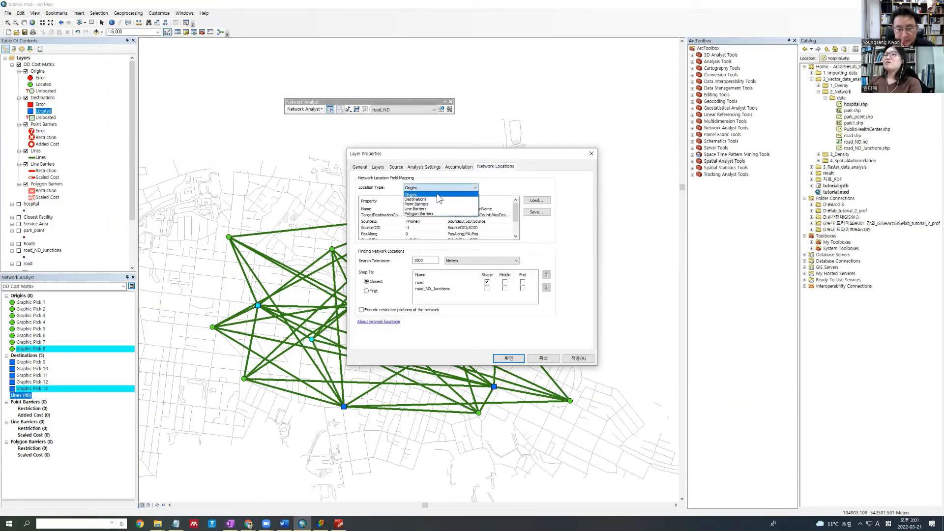
click(437, 193)
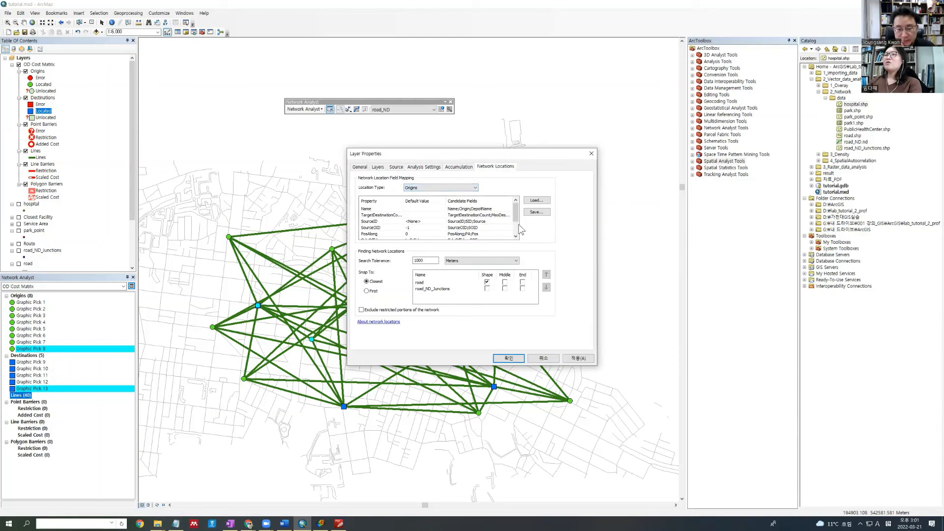
scroll(517, 228, down, 2)
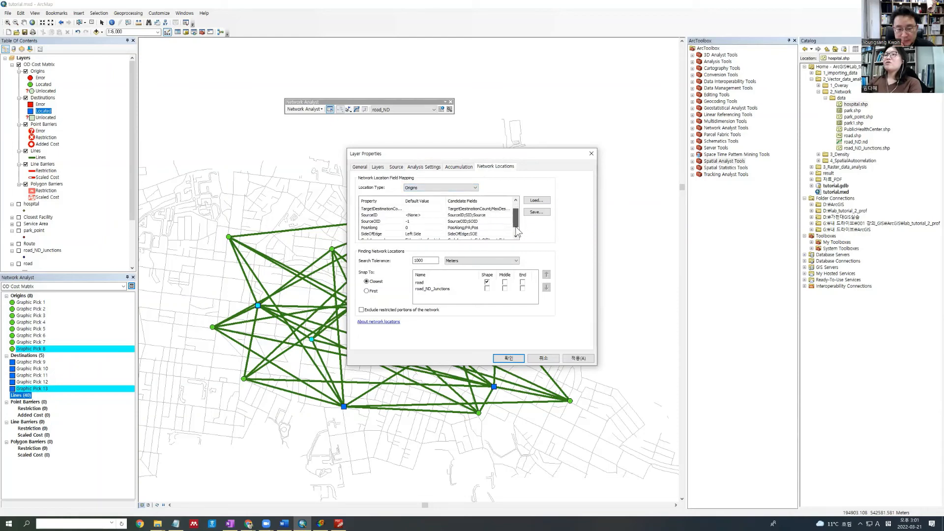
Apply the revised cutoff and destination limit, and solve the OD cost matrix again.
click(590, 359)
click(510, 359)
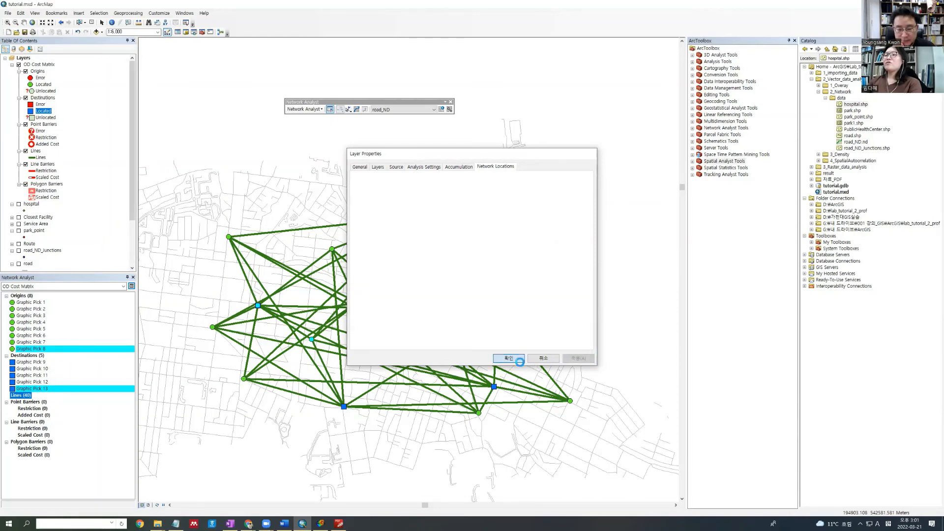
click(358, 109)
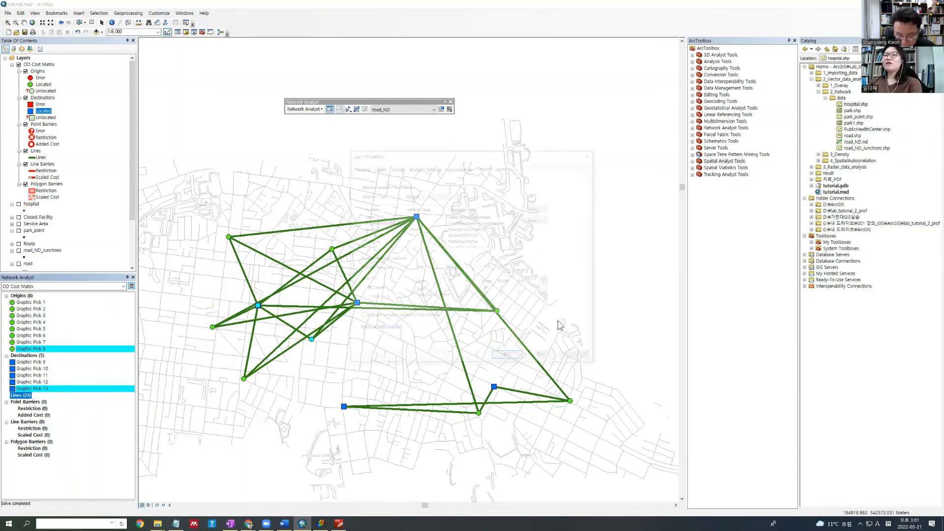
Recheck the cutoff value and destinations to find in the OD Cost Matrix analysis settings, leaving them as they are.
click(452, 169)
click(426, 170)
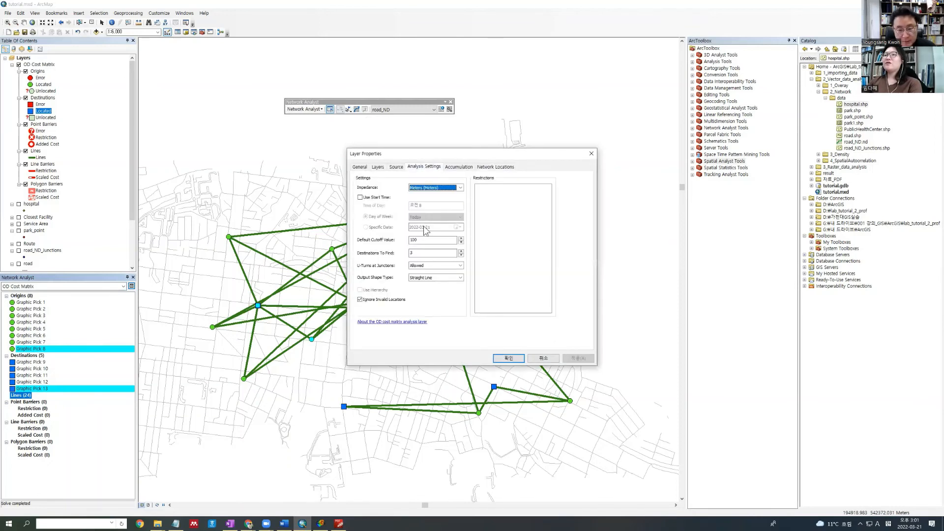
double_click(417, 253)
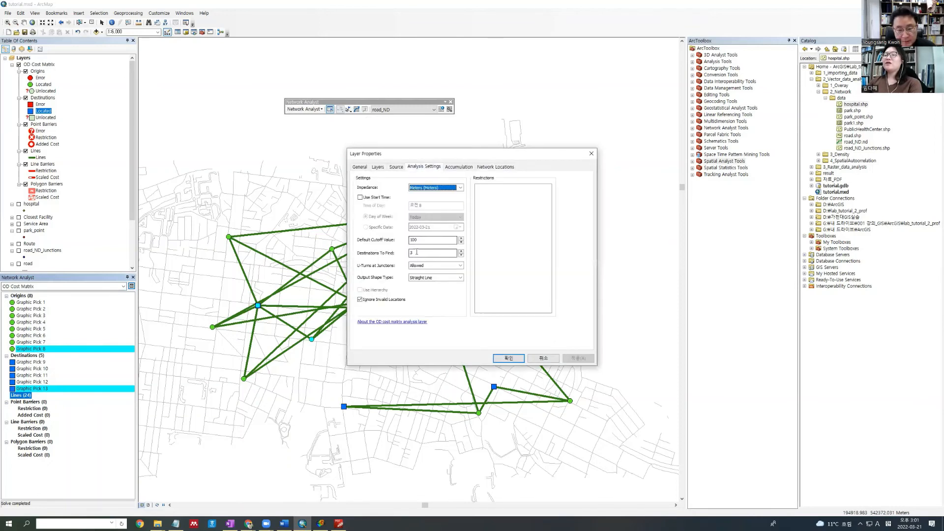
click(592, 154)
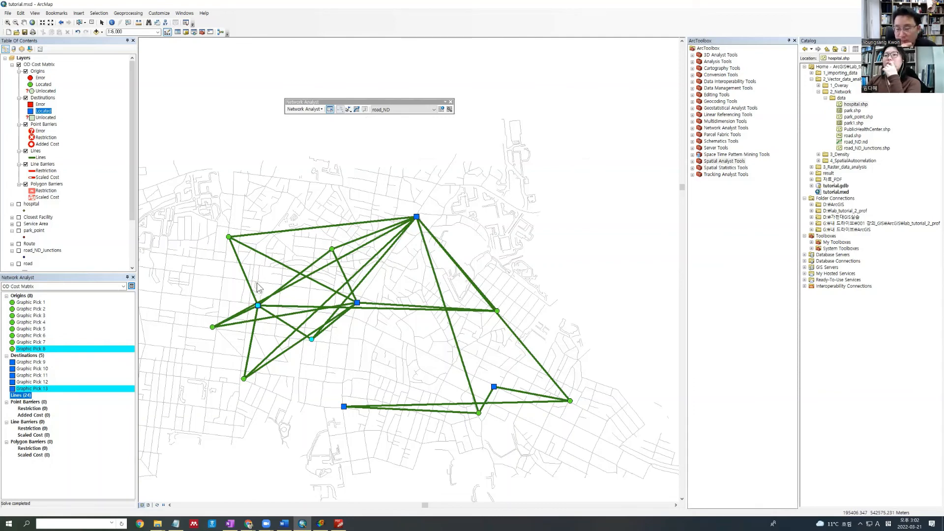
Switch to the tutorial slides open in PDF-XChange Editor.
mouse_move(334, 524)
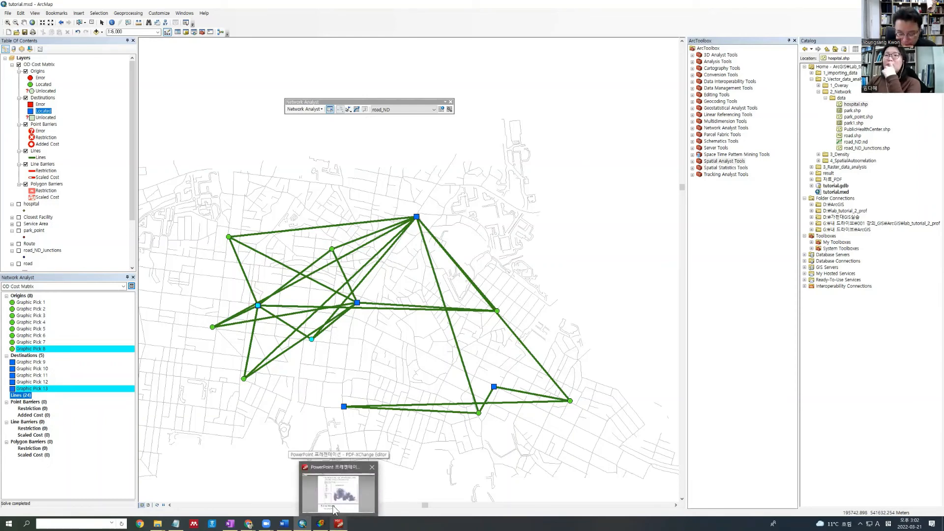
click(334, 509)
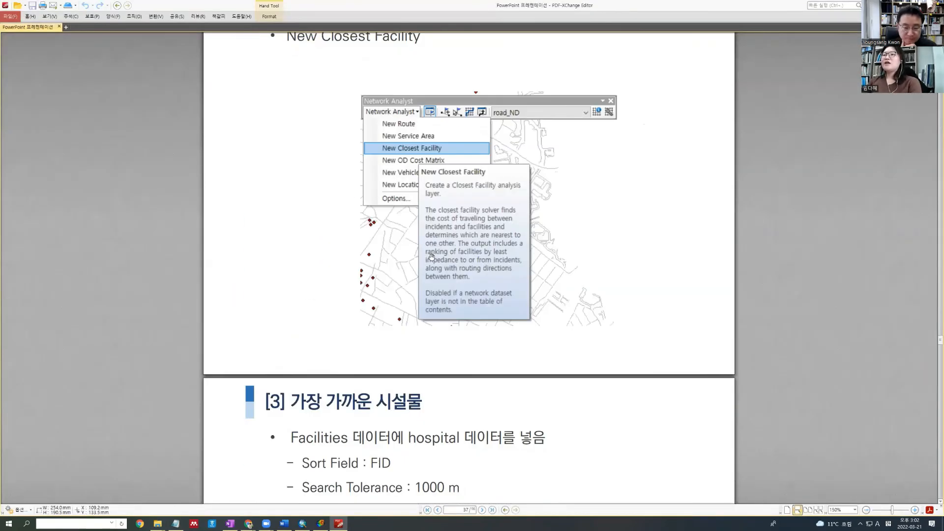
Find the O-D cost matrix slides and read the cutoff value and destinations-to-find settings, through to the analysis result slide.
scroll(432, 257, down, 20)
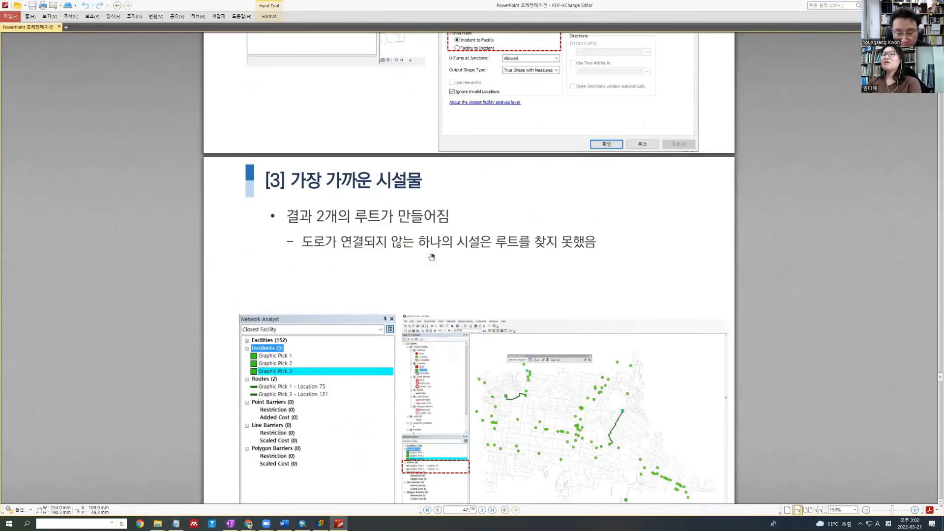
scroll(432, 256, down, 20)
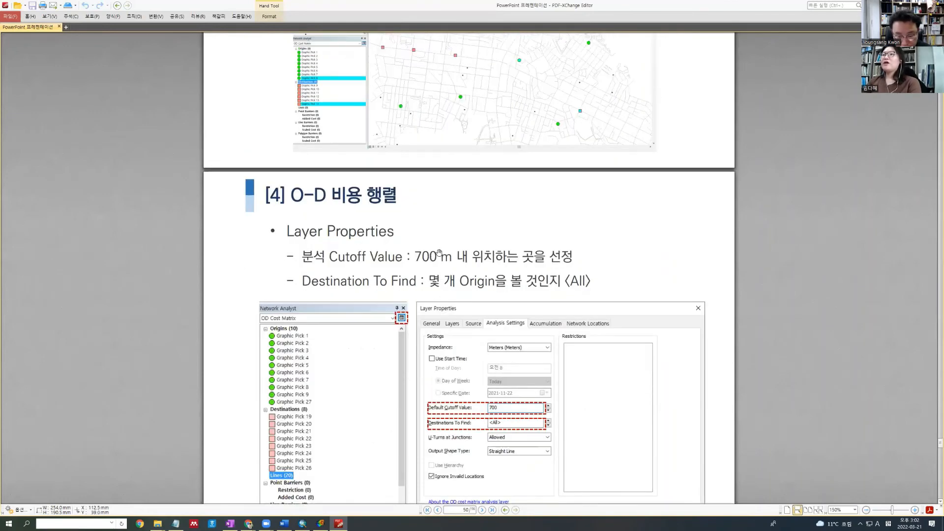
scroll(341, 199, down, 2)
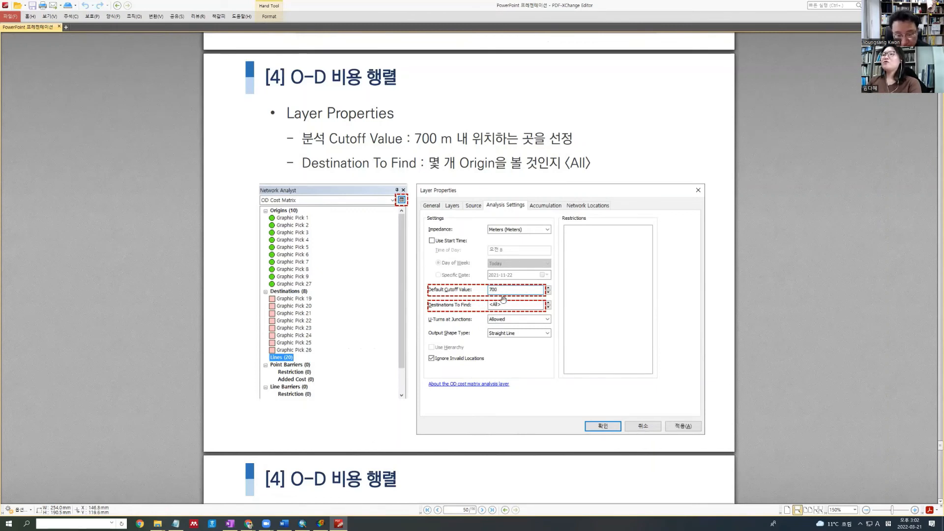
scroll(491, 312, down, 4)
scroll(492, 307, down, 14)
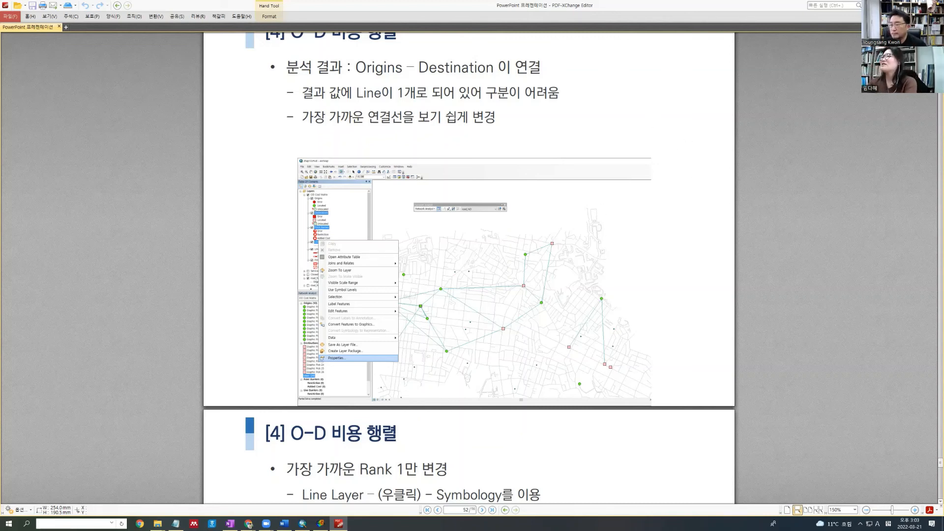
Read the slides on styling the OD line layer by DestinationRank through its symbology, comparing briefly with the solved map in ArcMap.
key(alt+Tab)
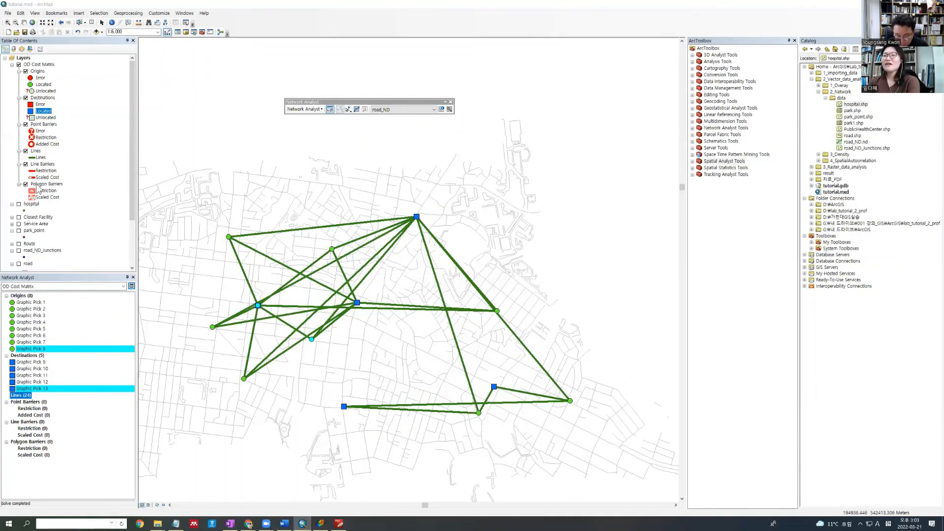
key(alt+Tab)
scroll(522, 224, down, 6)
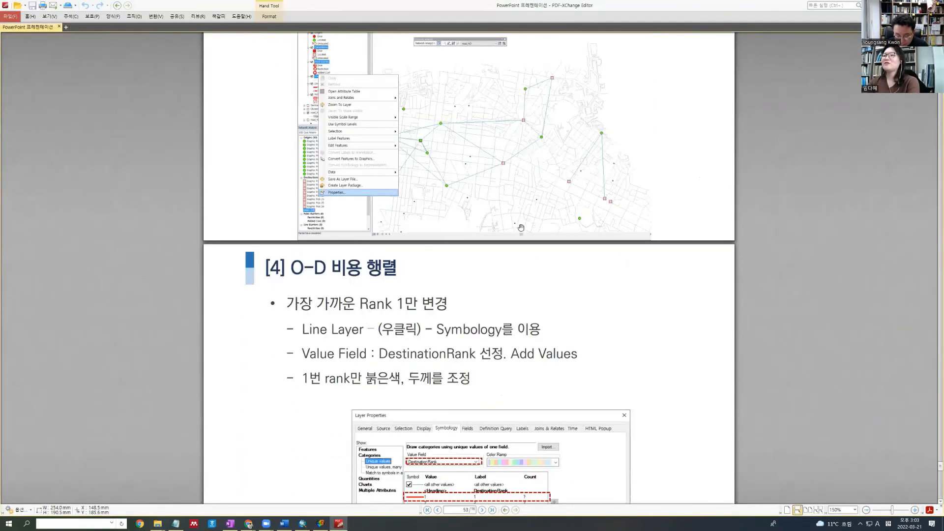
scroll(522, 224, up, 6)
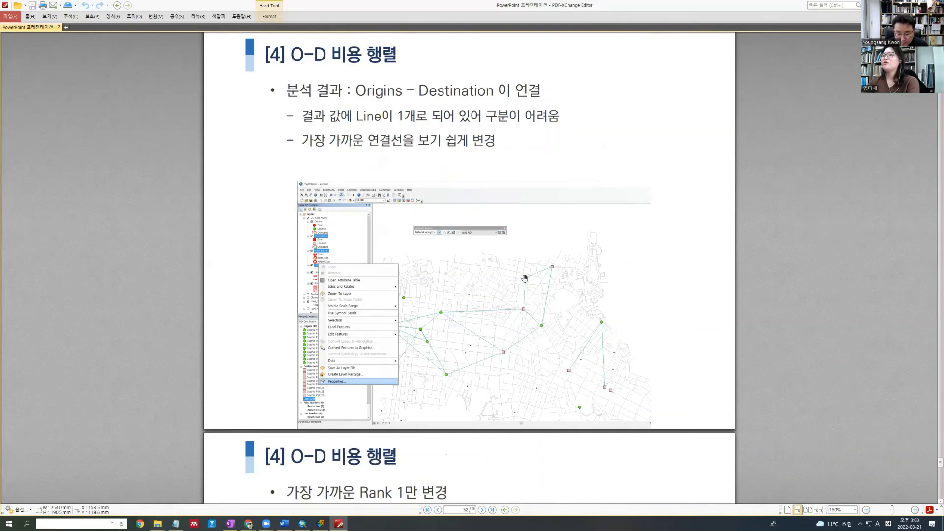
scroll(522, 279, up, 1)
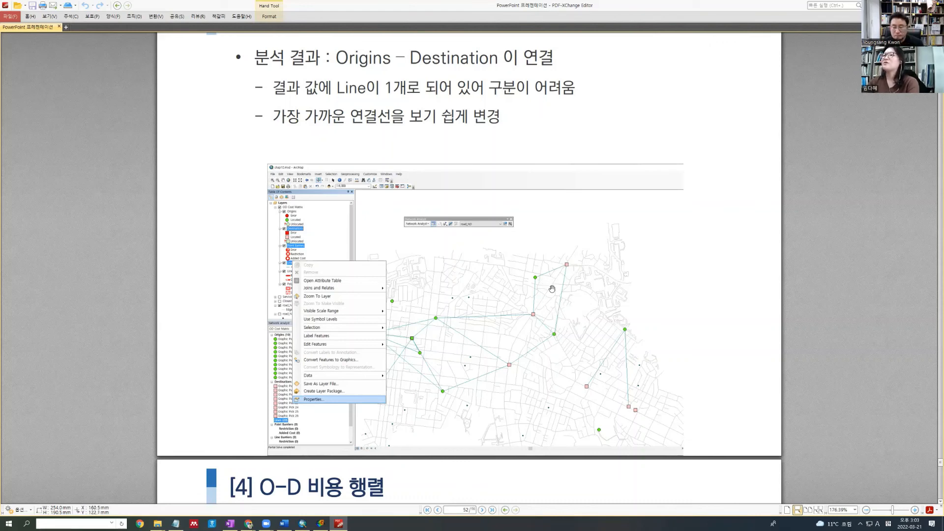
scroll(541, 300, down, 5)
scroll(515, 295, down, 2)
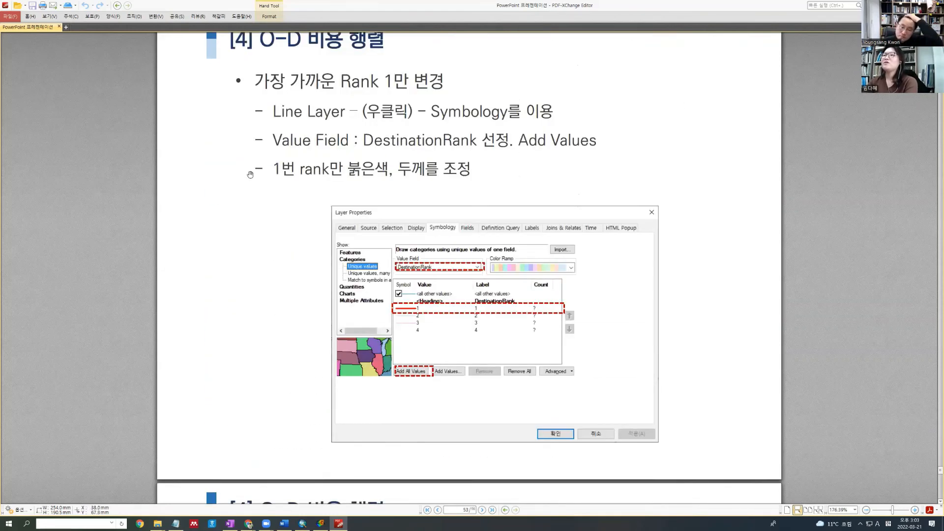
scroll(246, 172, up, 5)
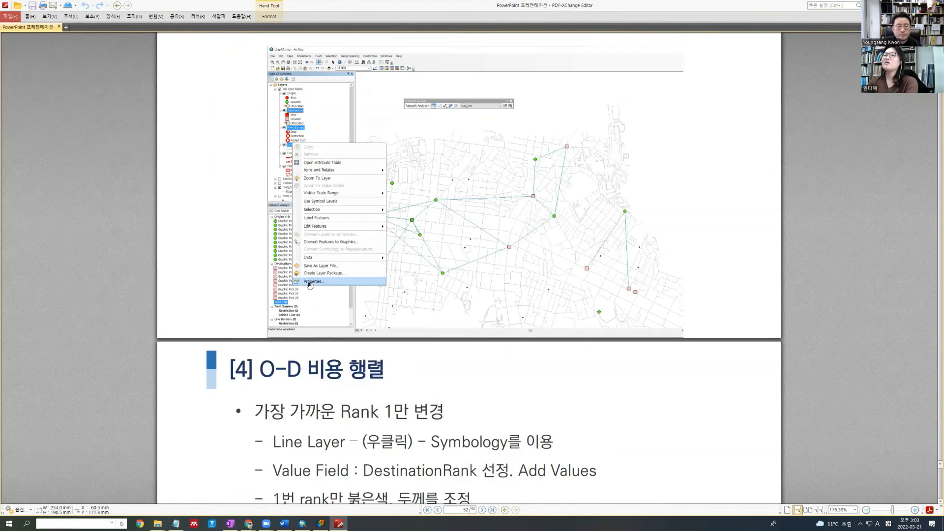
scroll(367, 369, down, 5)
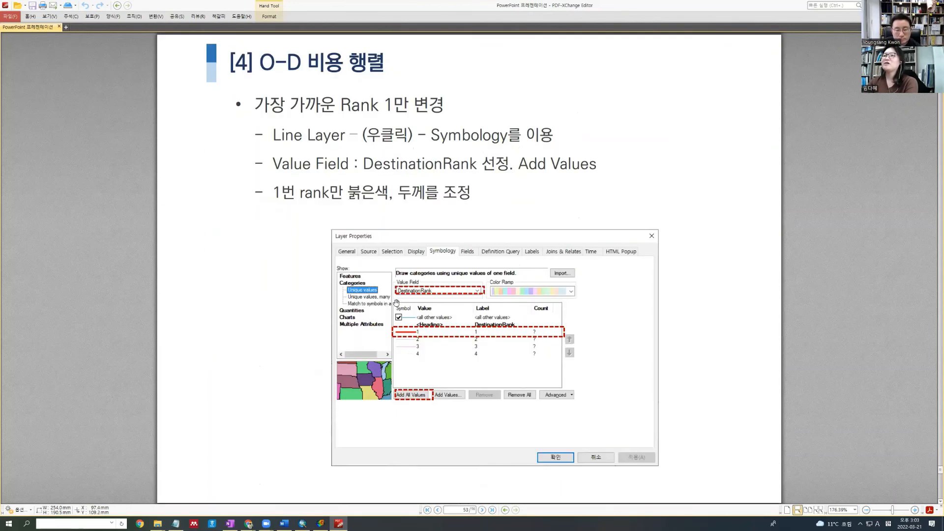
Switch to ArcMap, open the Lines attribute table, and examine the OriginID, DestinationID and DestinationRank fields.
key(alt+Tab)
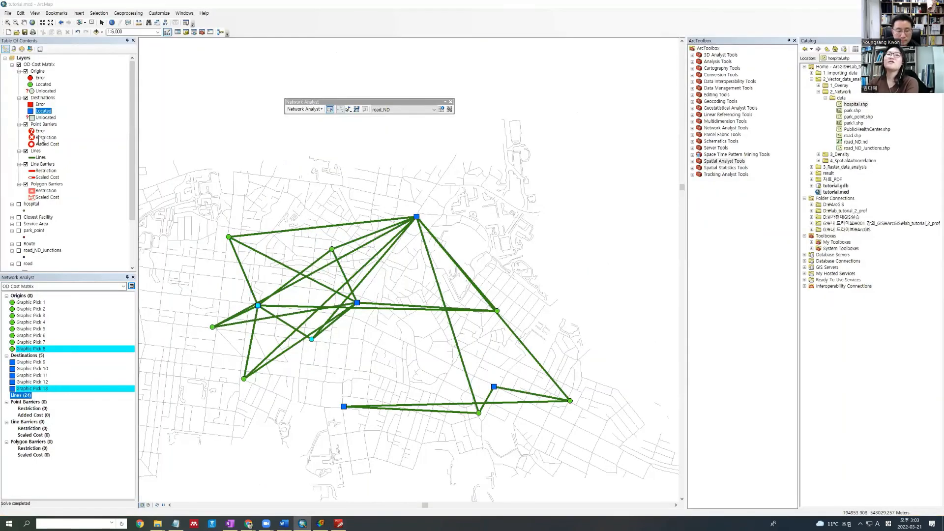
right_click(36, 151)
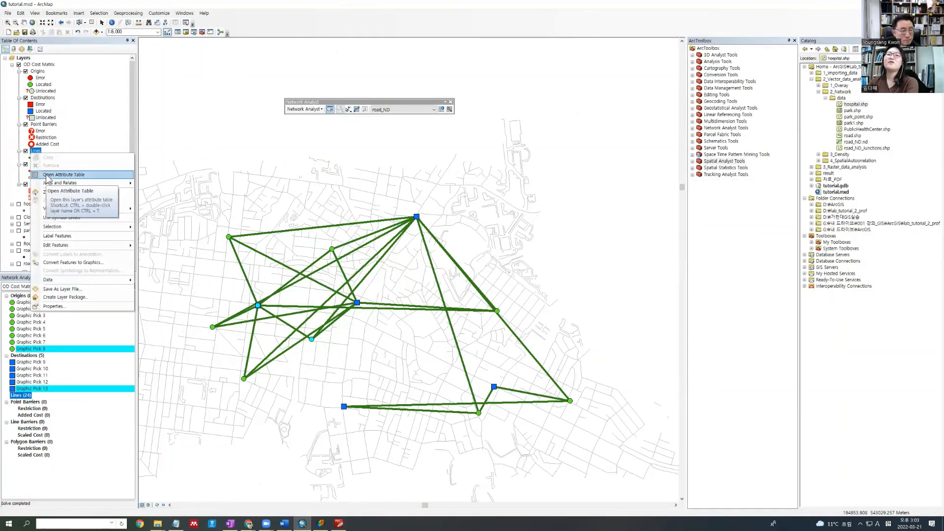
click(48, 176)
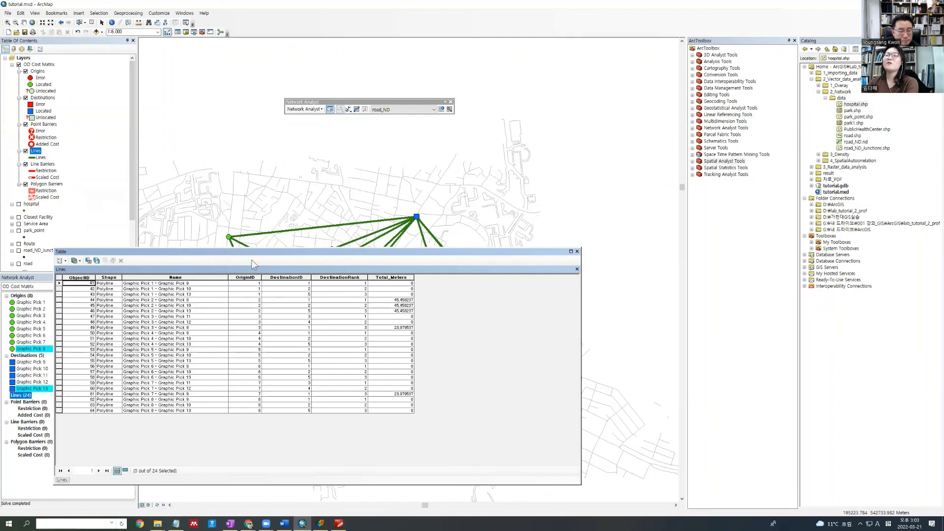
drag(252, 260, 358, 291)
click(352, 314)
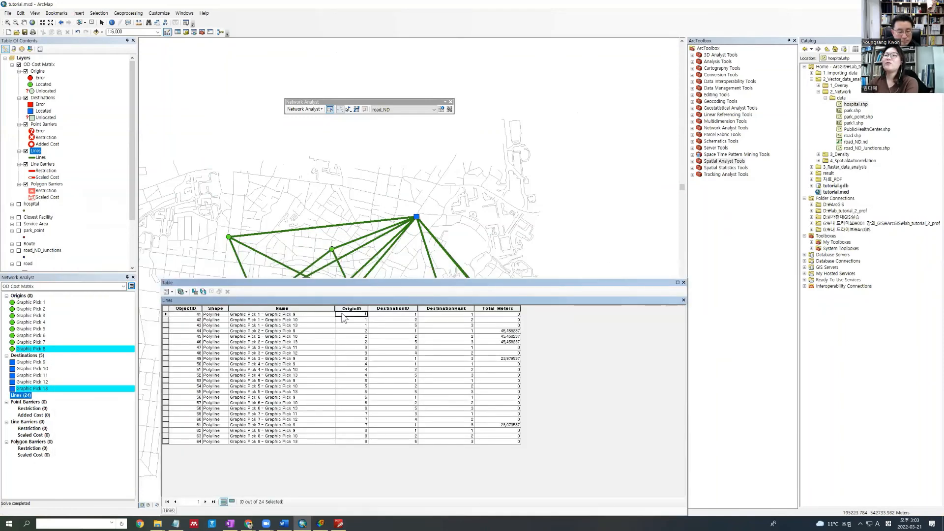
click(390, 314)
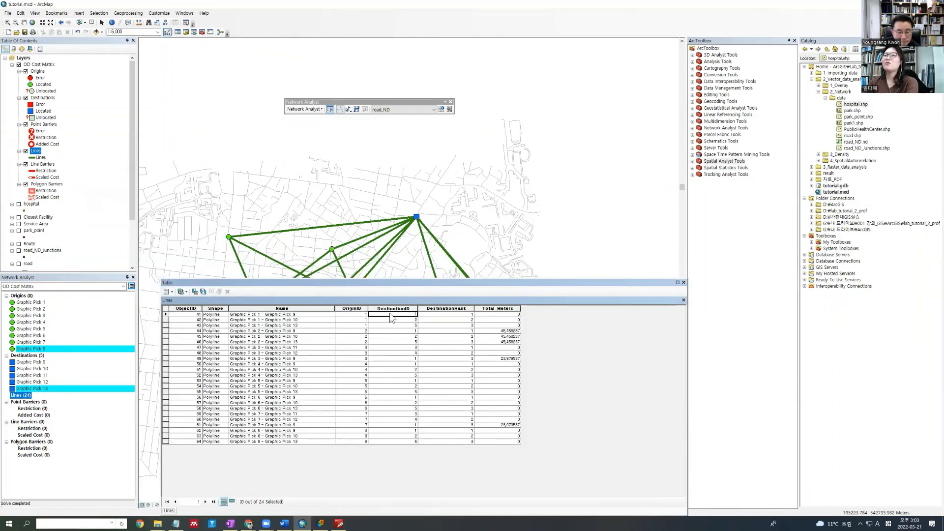
click(429, 314)
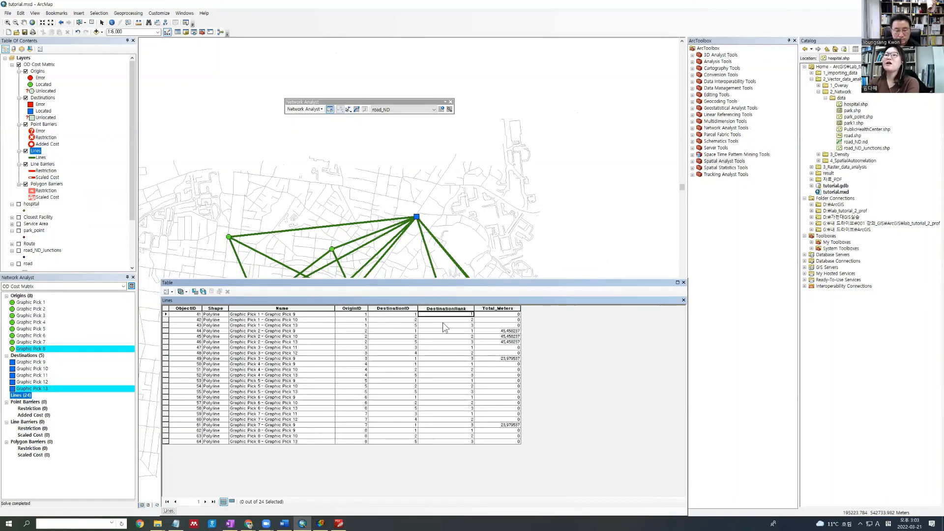
Highlight origin Graphic Pick 1 on the map and select its lines to Graphic Picks 9, 10 and 13 in the table.
drag(427, 285, 699, 234)
click(17, 303)
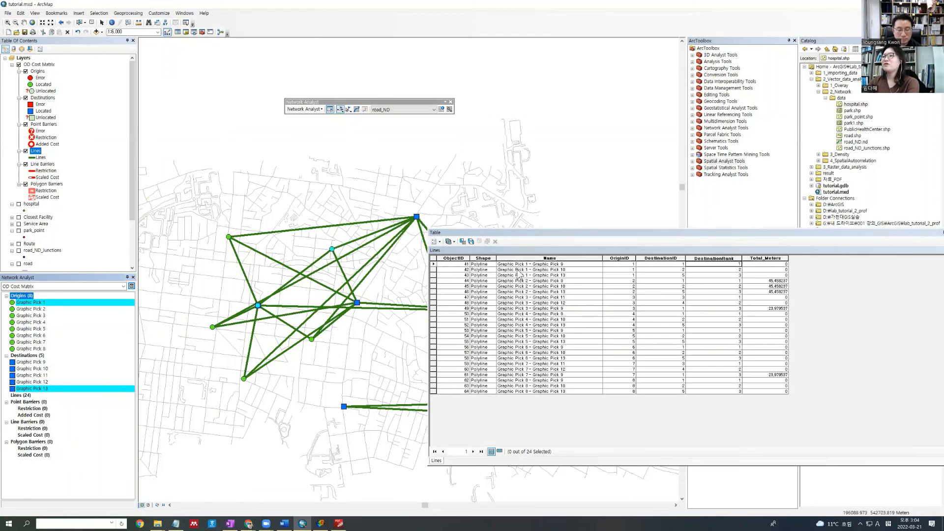
click(433, 265)
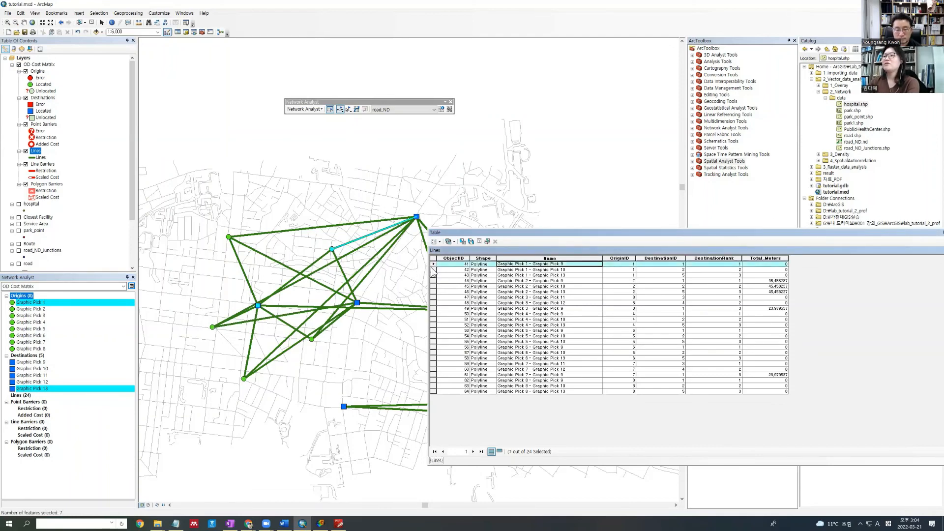
shift+click(434, 275)
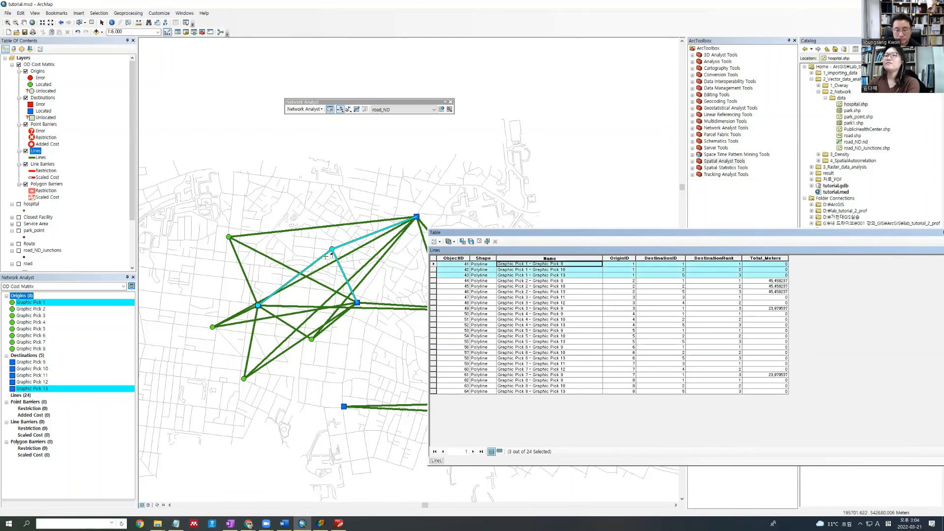
Highlight Graphic Pick 1's connecting lines individually and together in the Lines table to compare them on the map.
click(434, 264)
click(434, 269)
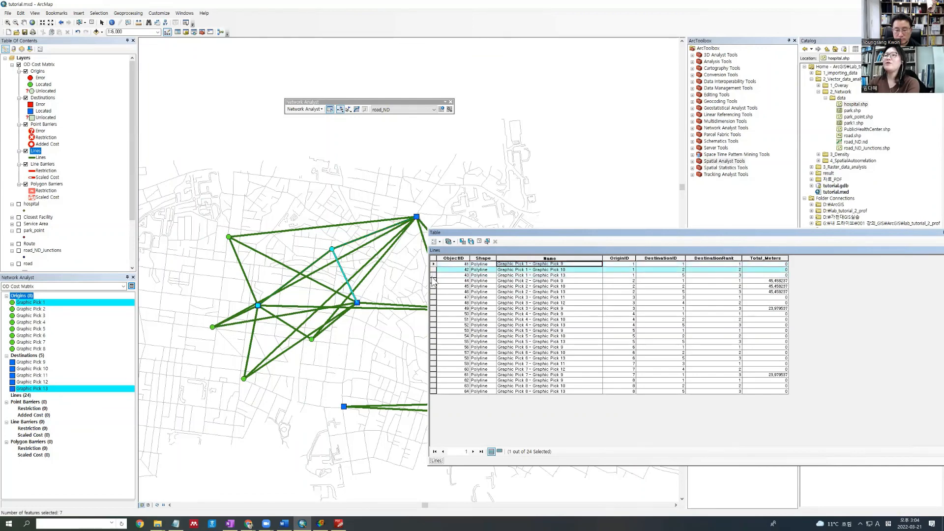
click(434, 275)
drag(433, 265, 433, 275)
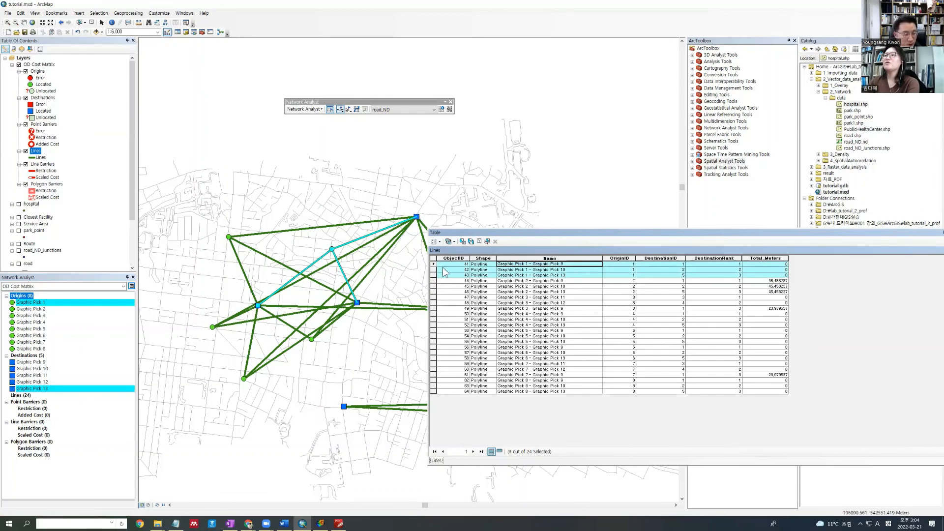
click(434, 269)
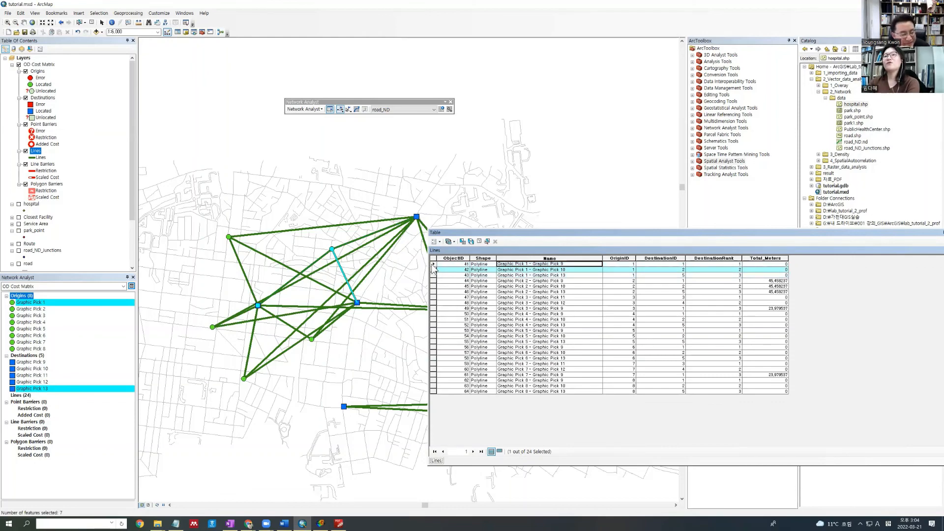
click(433, 265)
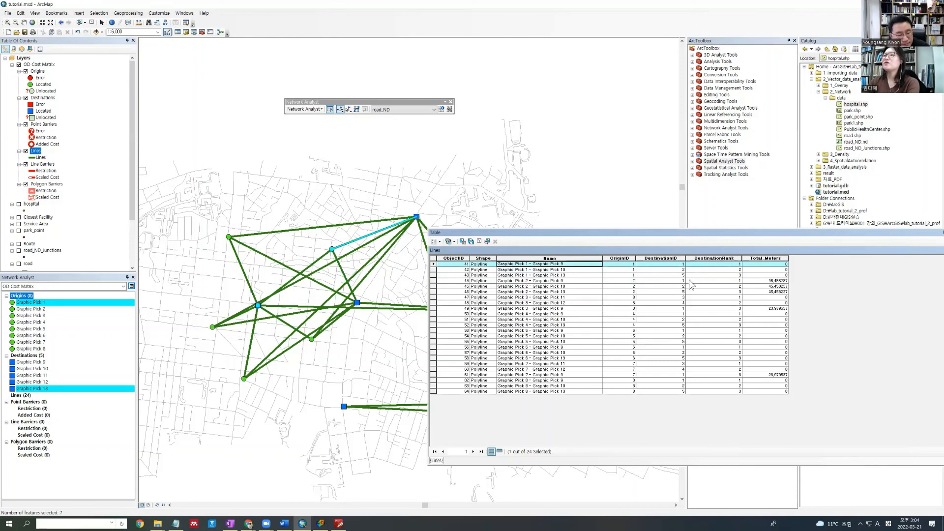
Select the first four Lines records, the line to Graphic Pick 13 and the line to Graphic Pick 9, checking the DestinationRank field.
drag(658, 233, 680, 291)
shift+click(455, 340)
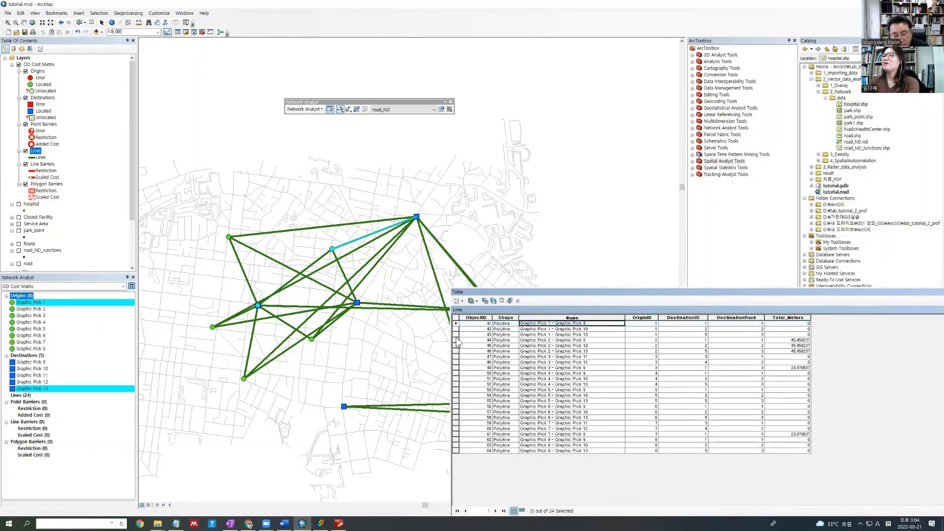
click(740, 323)
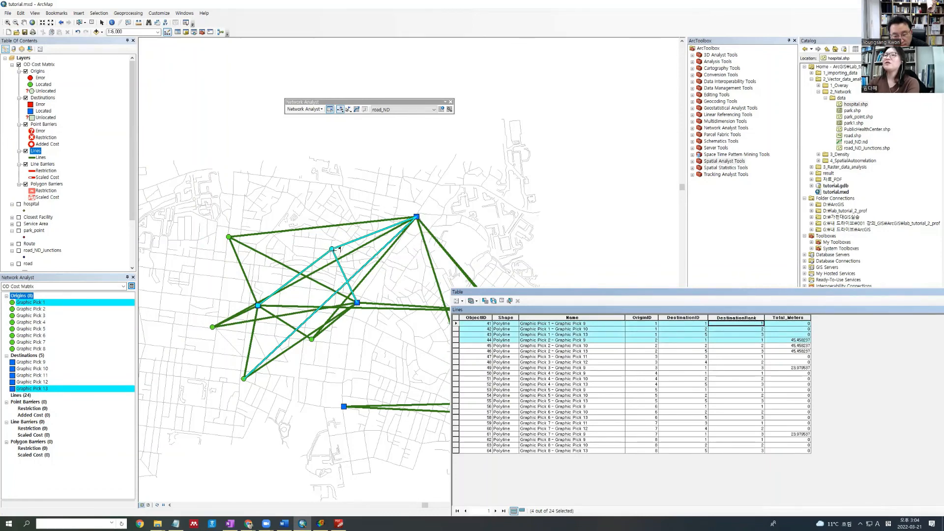
click(584, 325)
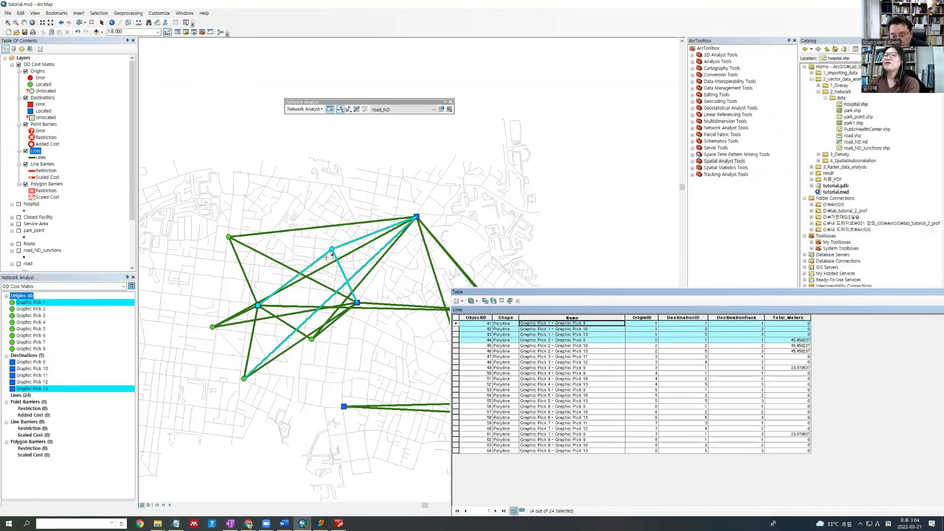
click(456, 335)
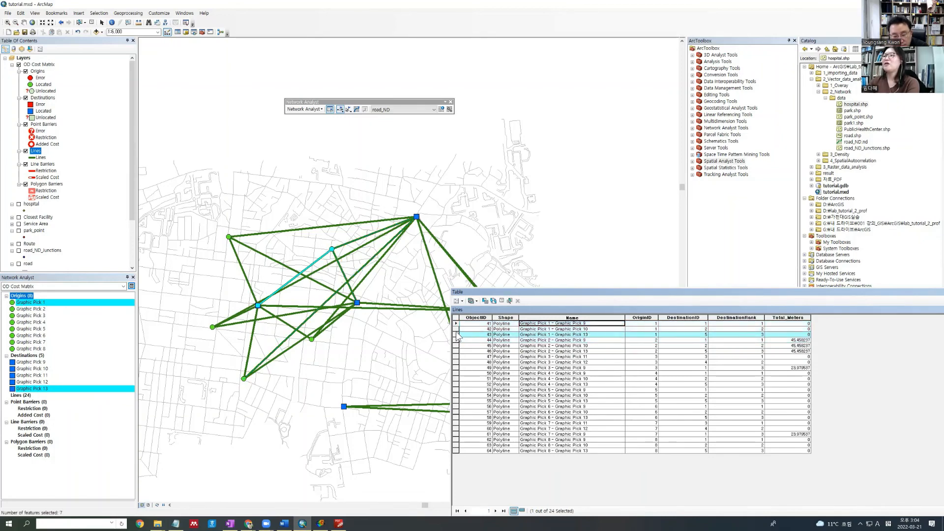
click(456, 324)
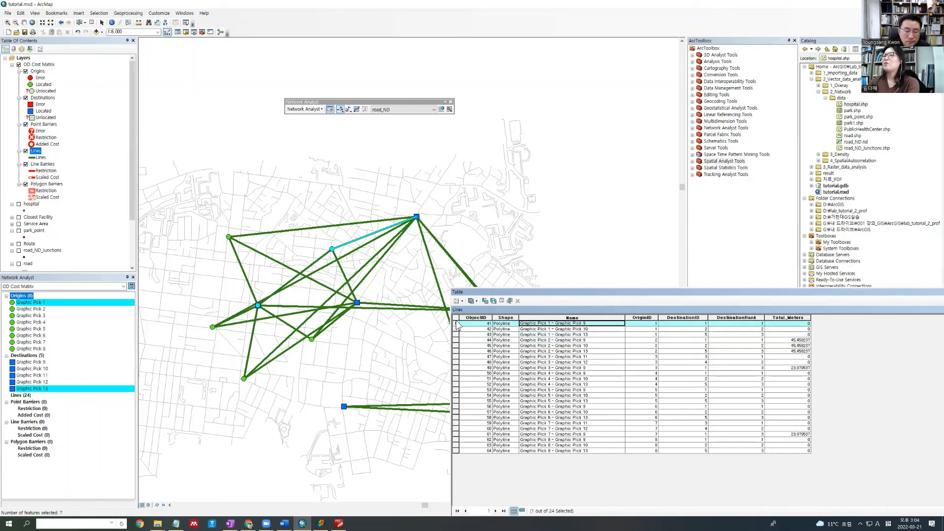
drag(477, 293, 576, 258)
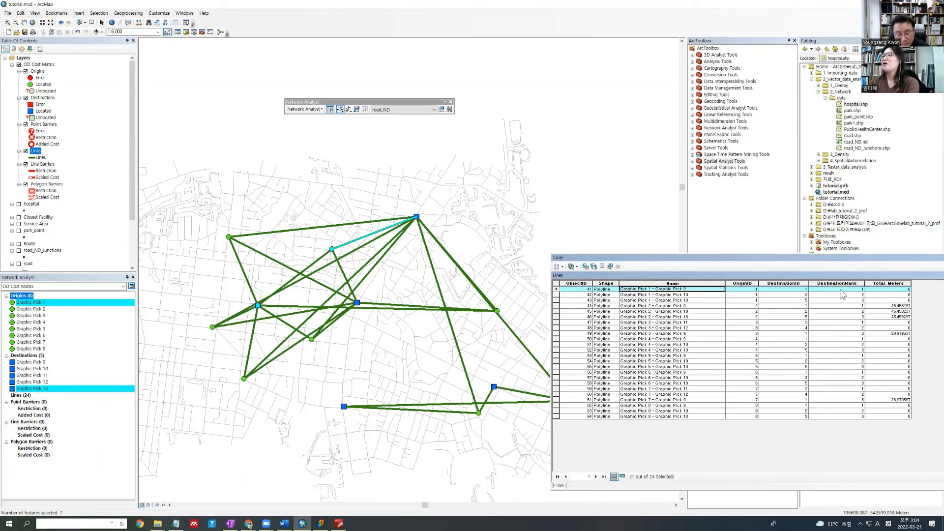
click(841, 289)
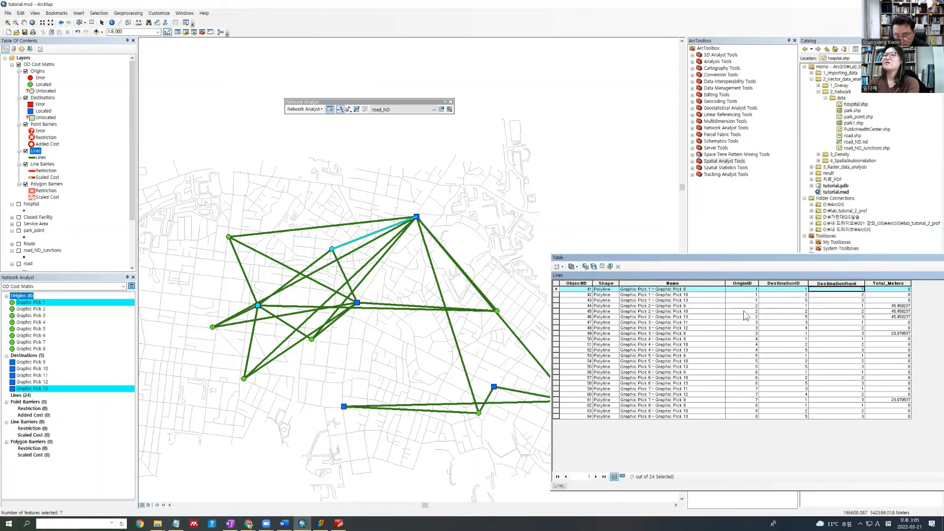
Symbolize the Lines layer by unique values of the DestinationRank field, adding all its values.
click(34, 152)
right_click(35, 152)
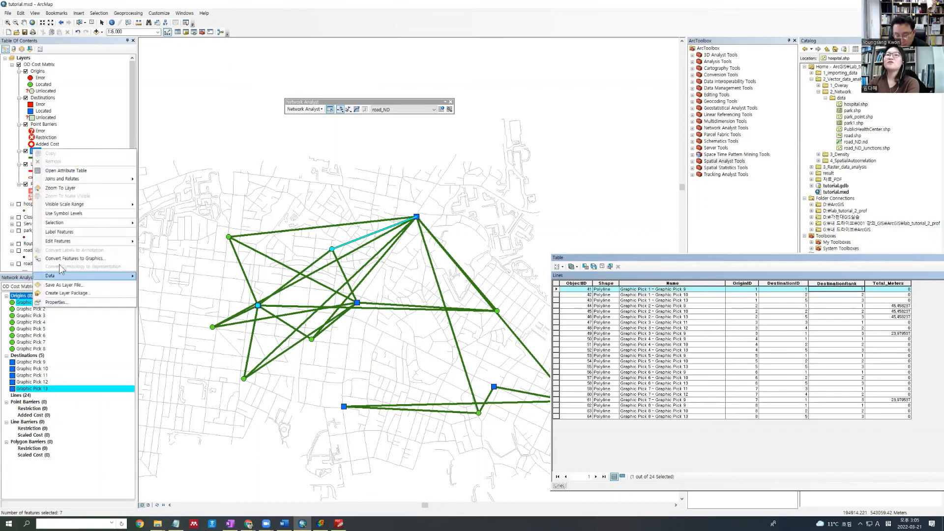
click(54, 302)
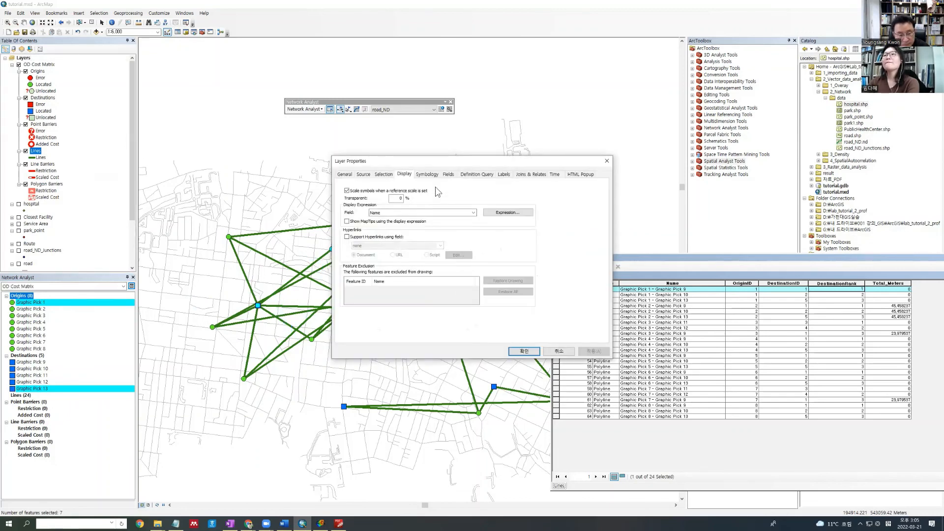
click(436, 176)
click(357, 201)
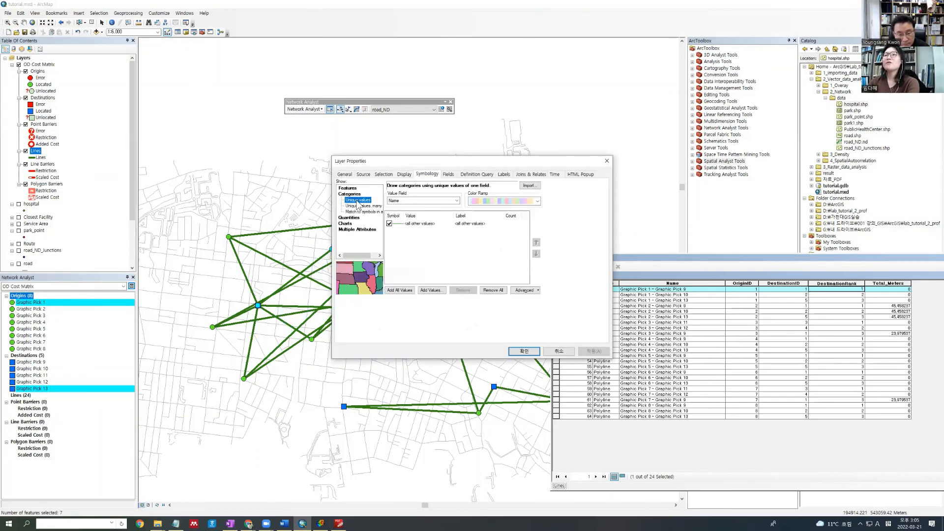
click(449, 203)
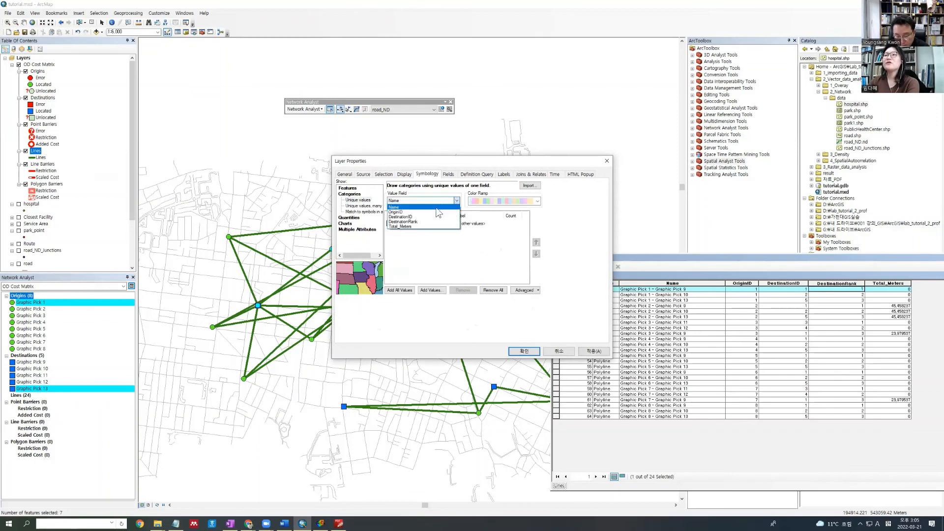
click(428, 222)
click(400, 291)
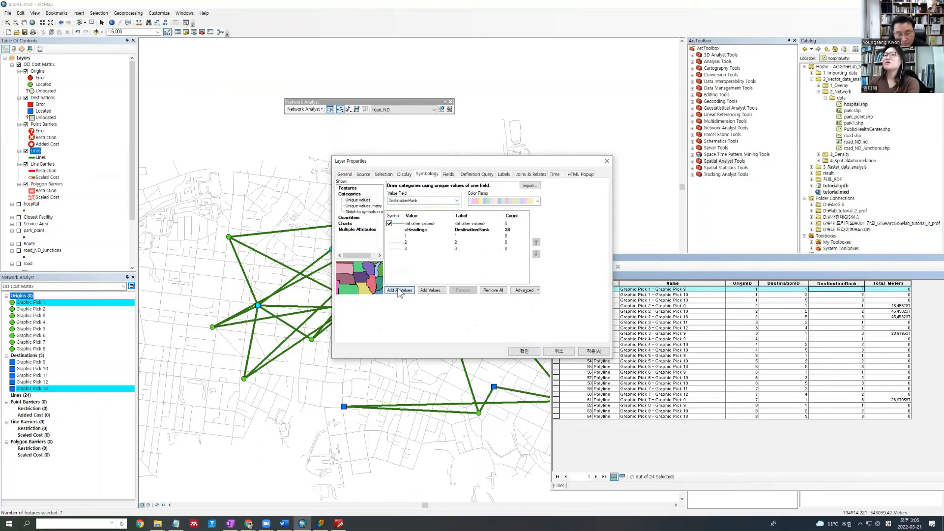
Give DestinationRank value 1 the Highway Ramp symbol with an increased line width, and apply the symbology to the Lines layer.
double_click(401, 237)
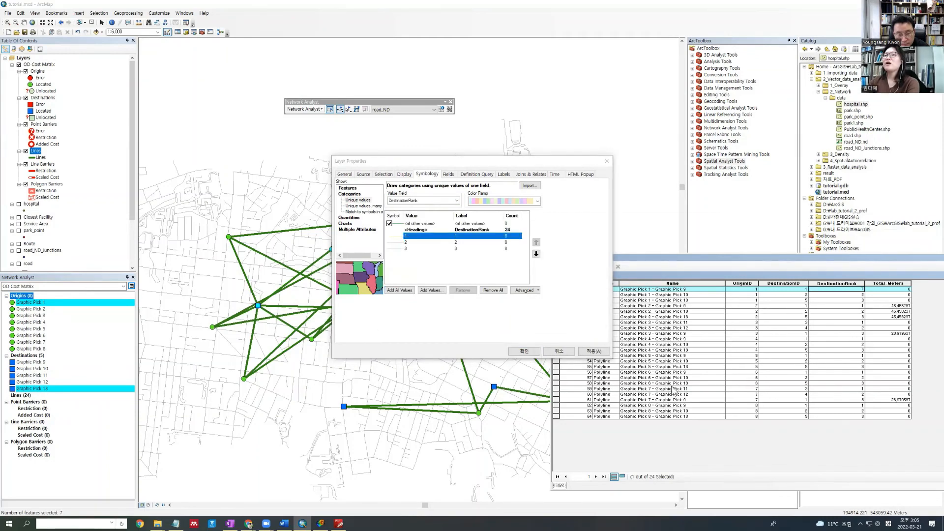
click(574, 269)
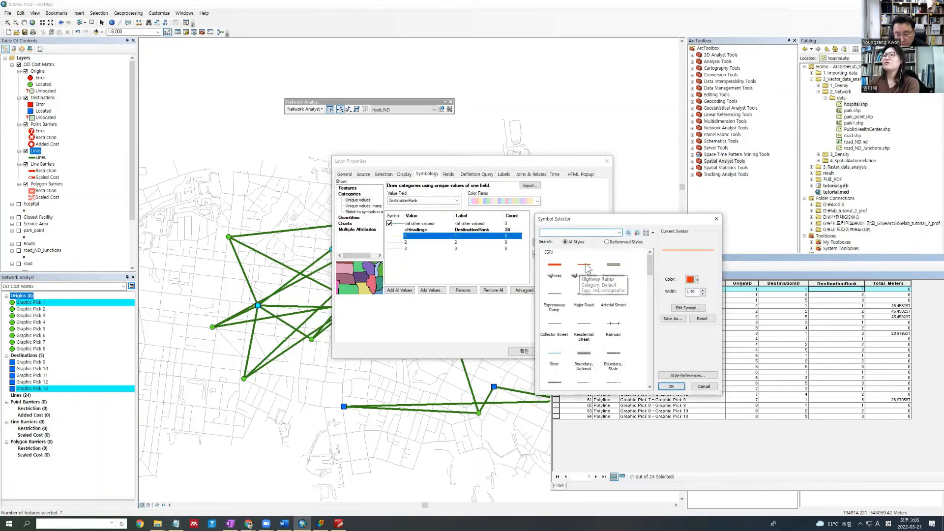
click(704, 291)
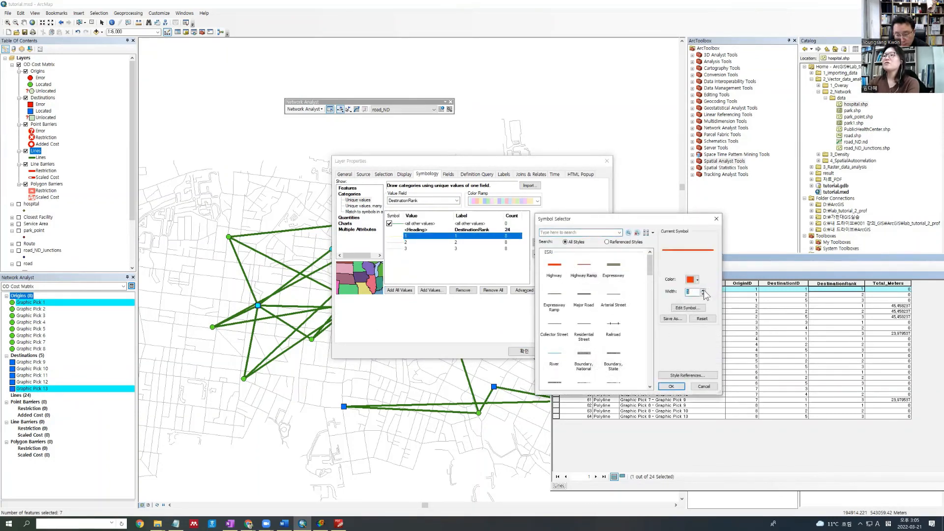
click(670, 386)
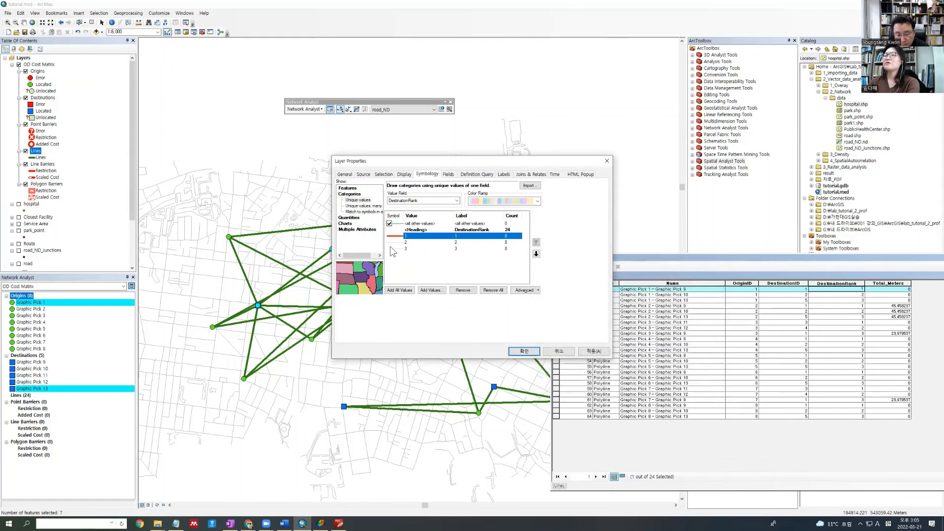
click(589, 351)
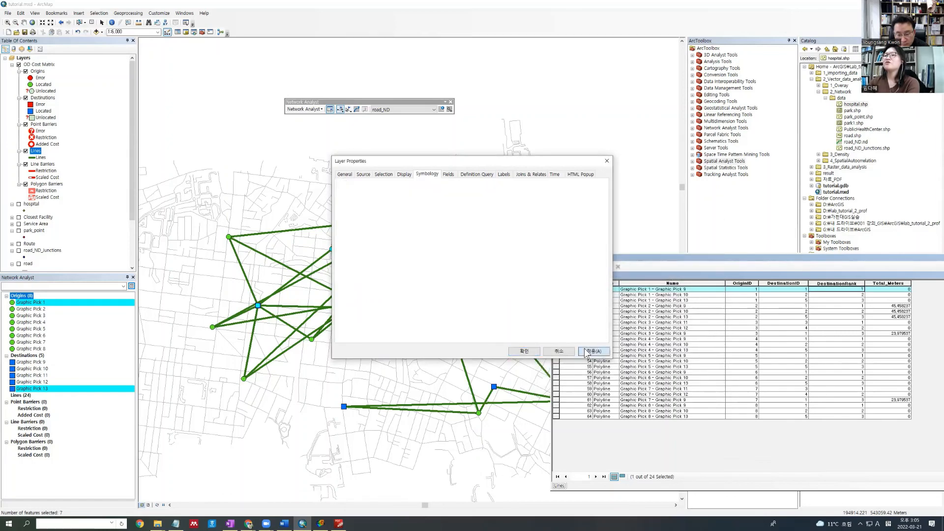
click(525, 351)
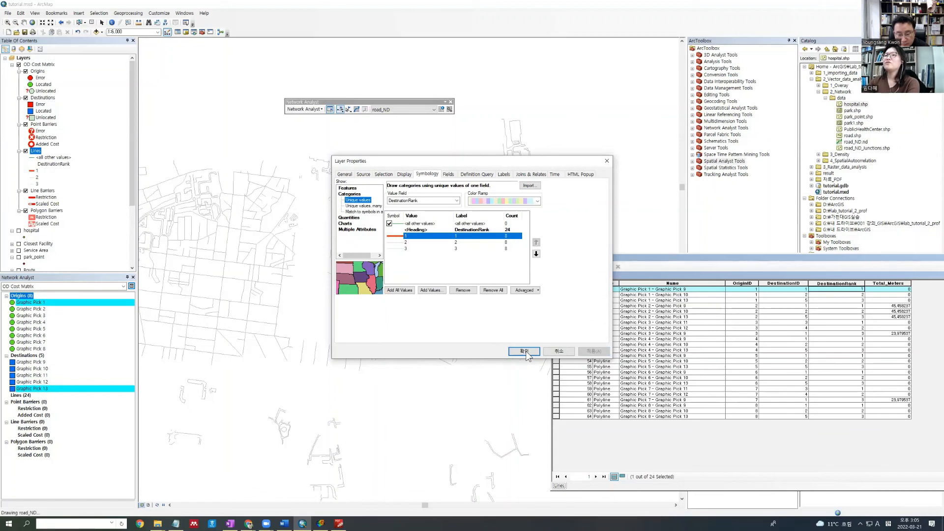
click(527, 352)
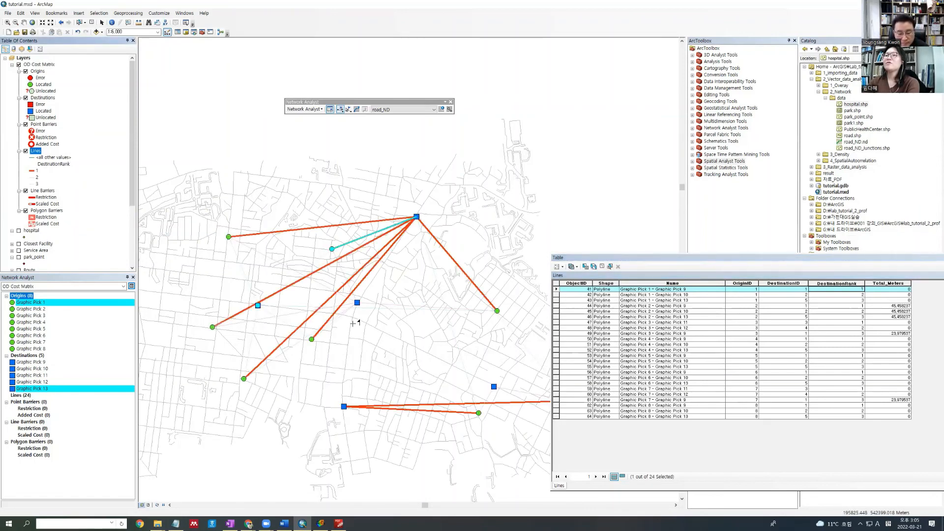
Reopen the Lines layer's symbology settings, check the DestinationRank value field, and close them without applying changes.
right_click(37, 152)
click(52, 172)
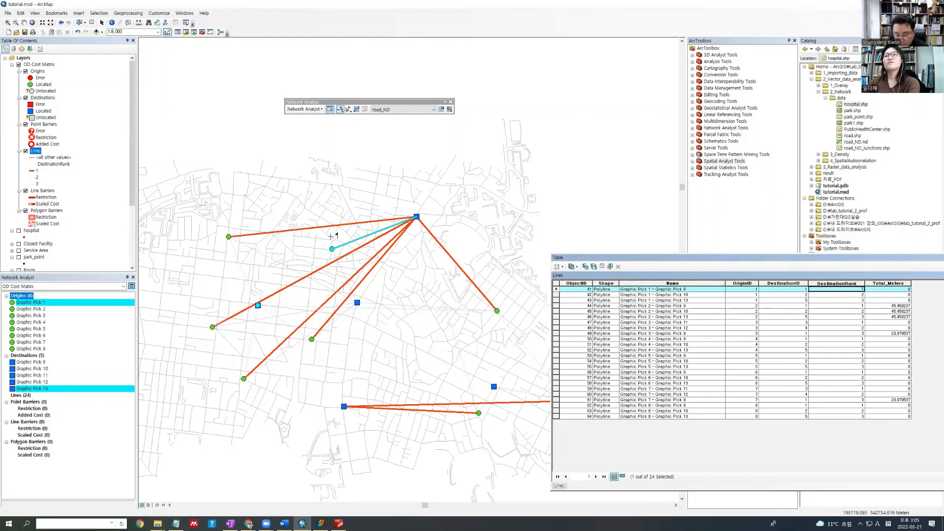
right_click(38, 153)
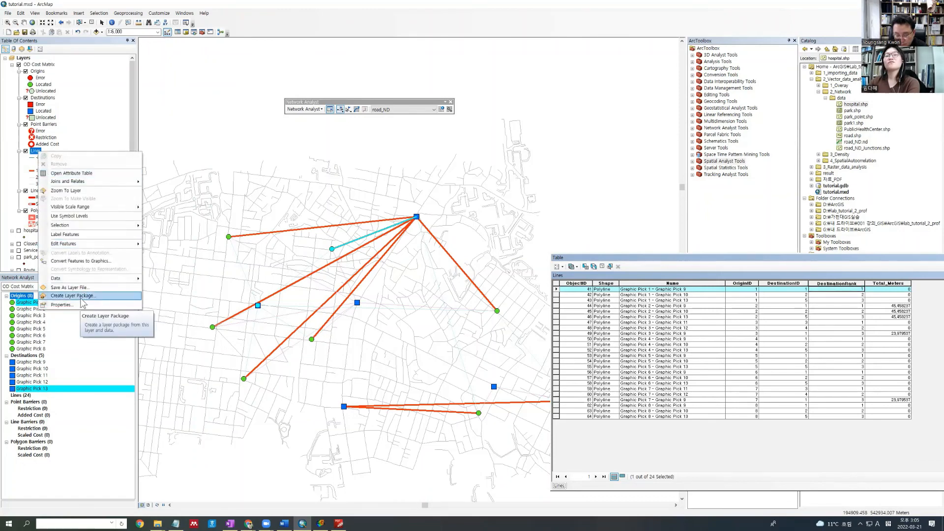
click(60, 305)
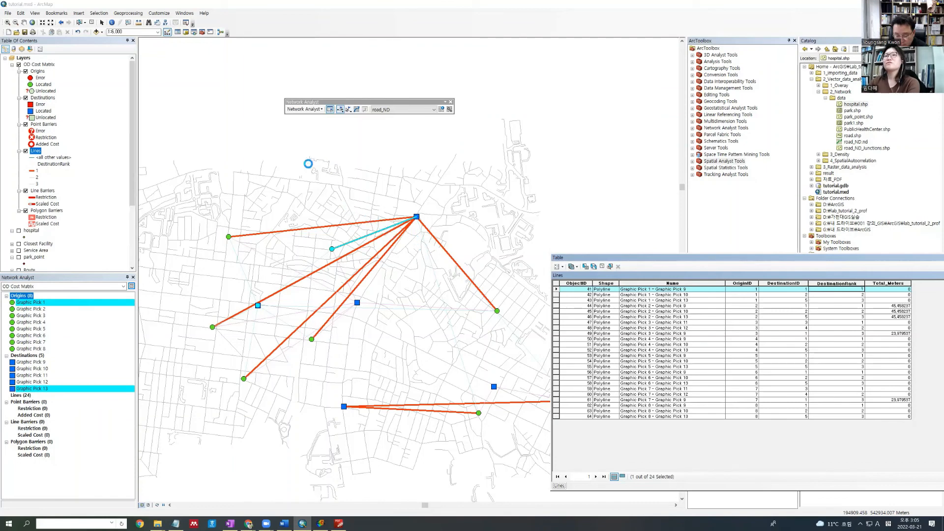
click(416, 209)
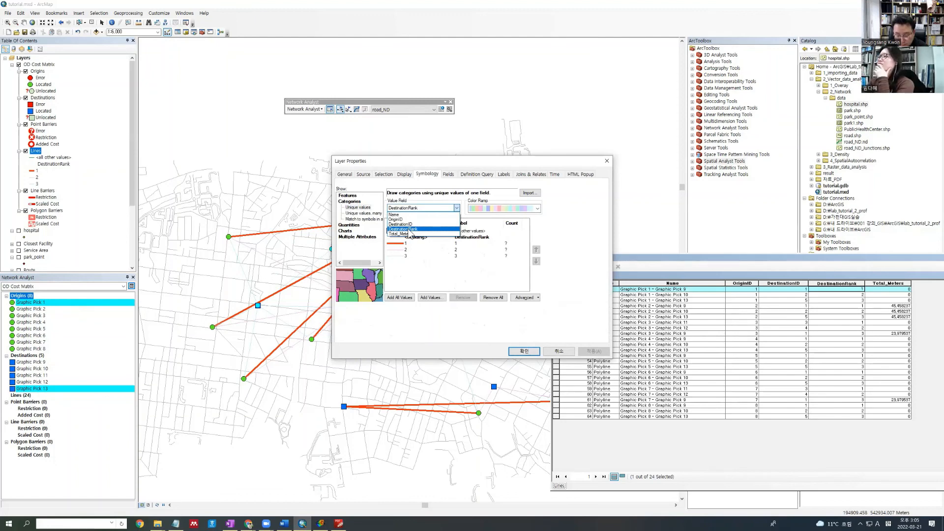
click(411, 230)
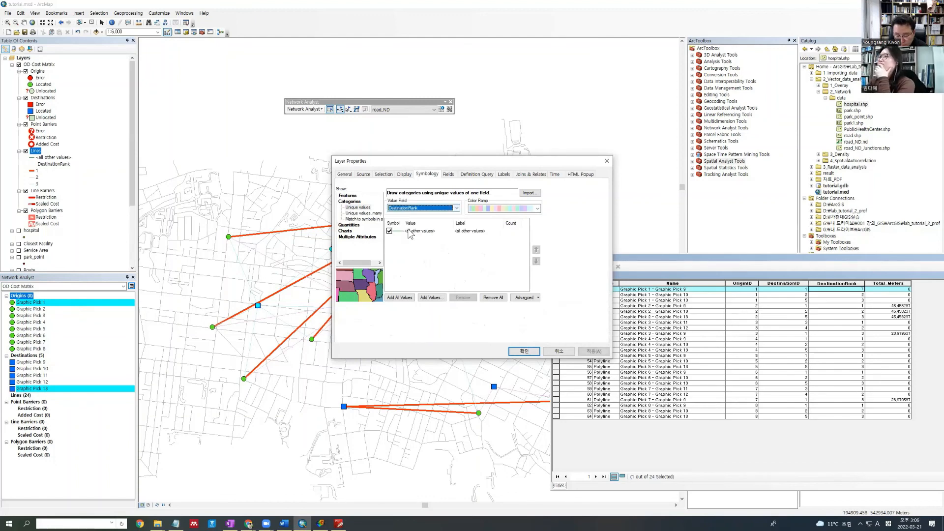
click(607, 160)
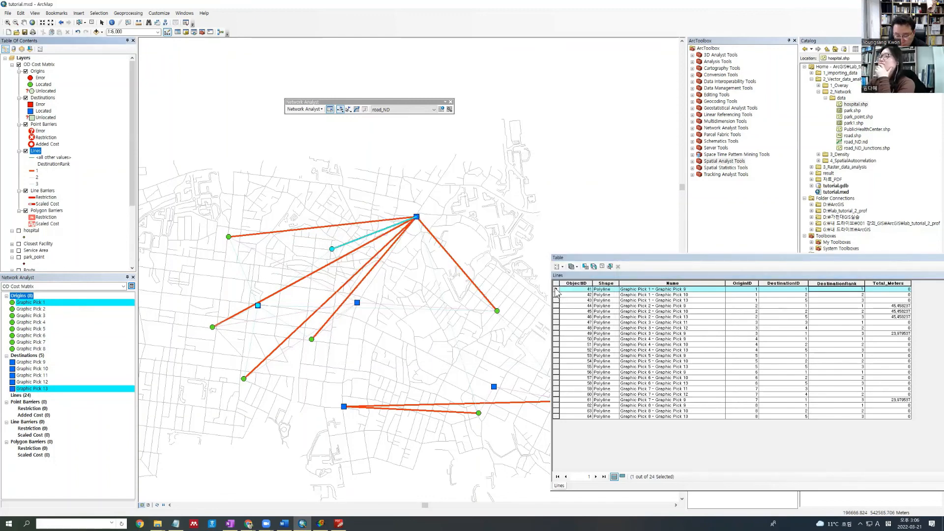
Deselect the highlighted origin on the map and sort the Lines table by DestinationID in descending order.
click(347, 109)
click(344, 288)
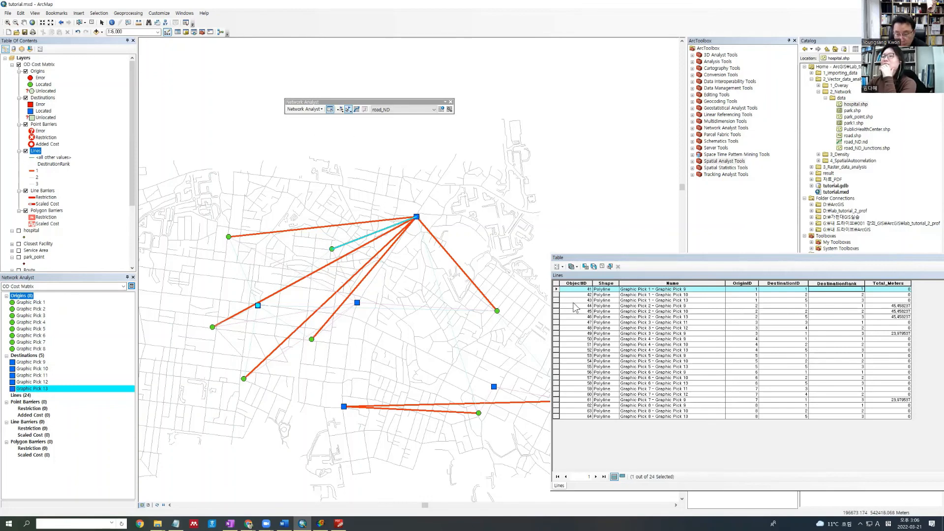
click(699, 317)
click(783, 284)
right_click(801, 284)
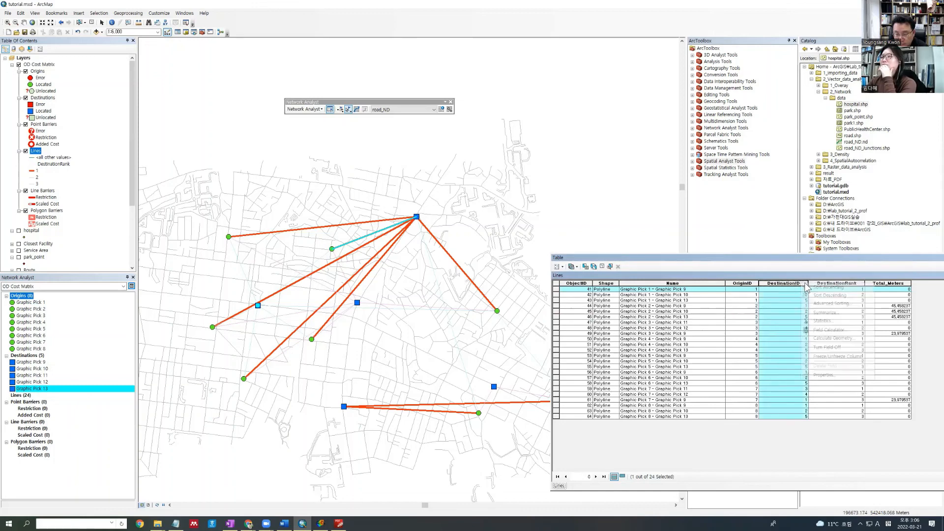
click(823, 294)
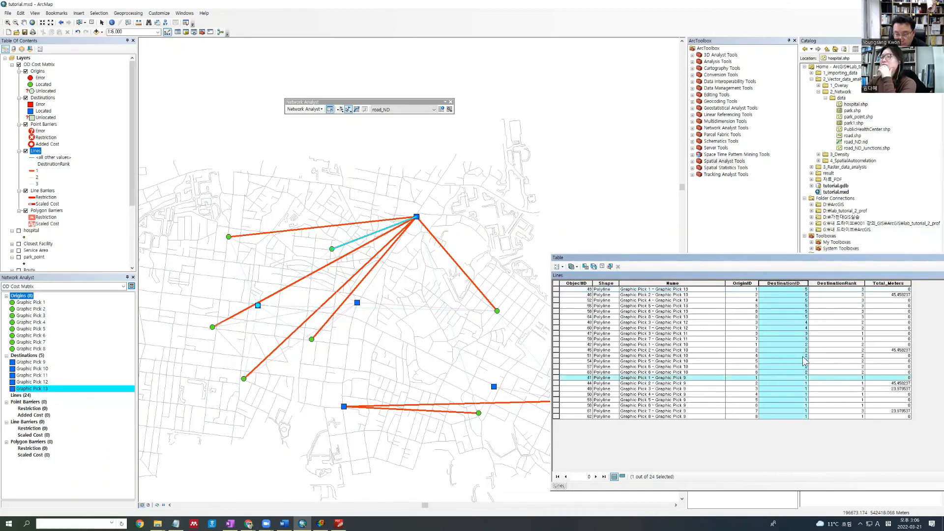
click(805, 356)
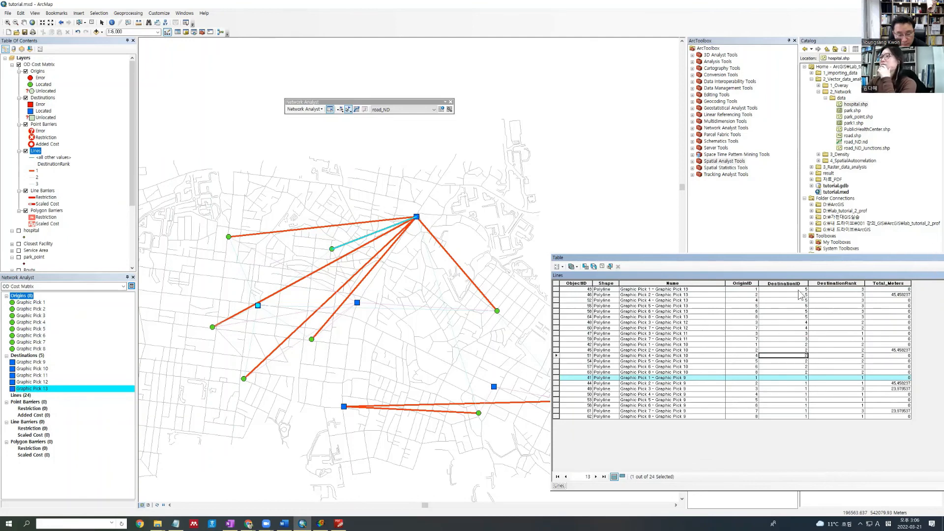
click(800, 290)
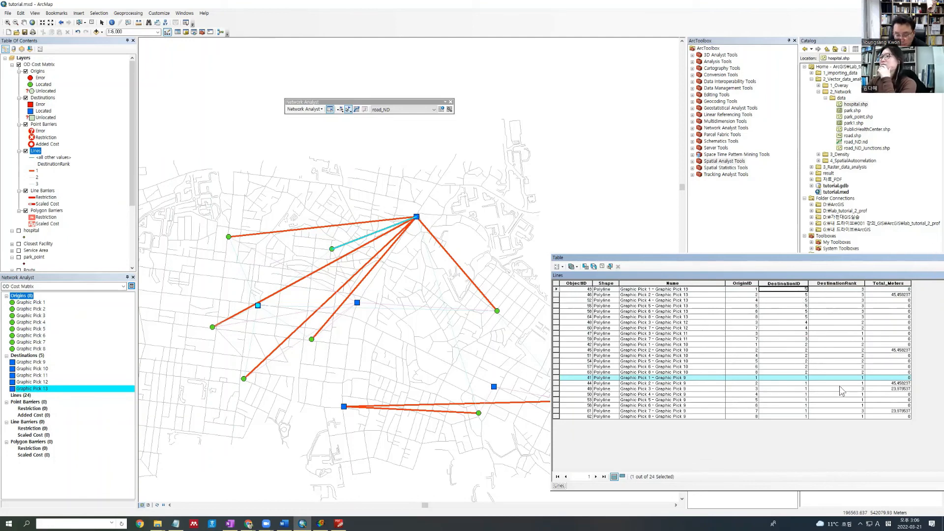
Sort the Lines table by DestinationRank in descending order and select all records with rank 1.
right_click(847, 283)
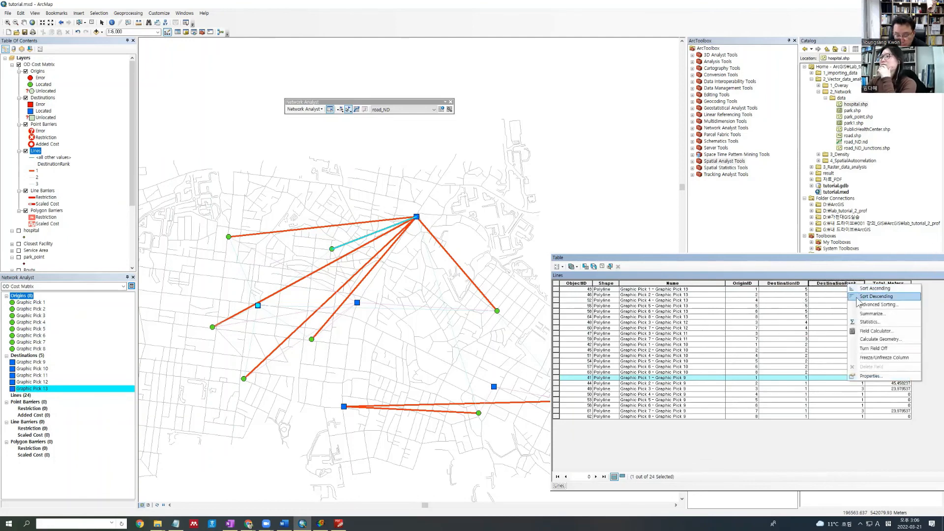
click(866, 297)
click(855, 383)
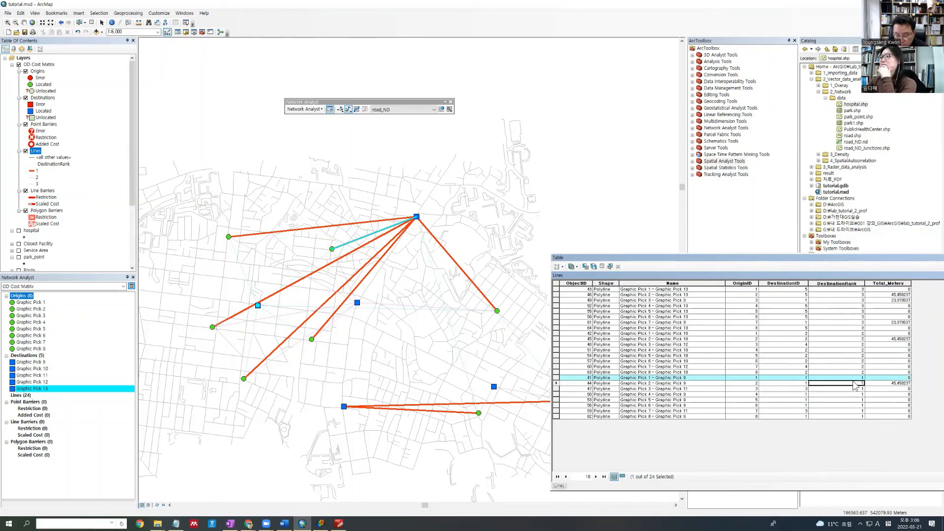
click(557, 378)
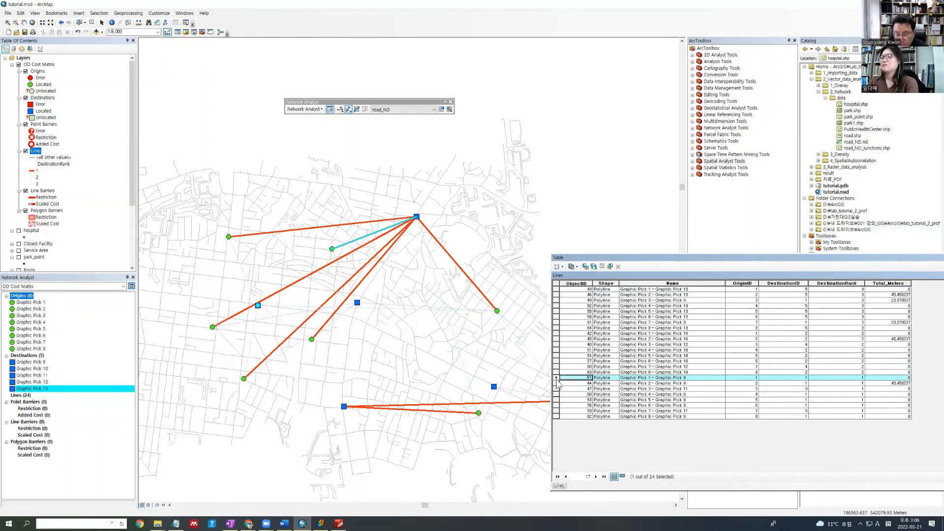
shift+click(556, 416)
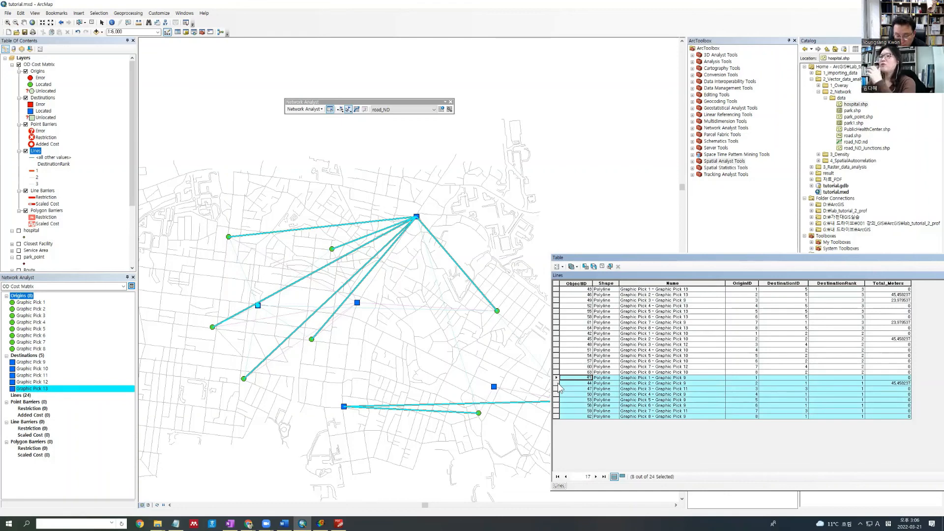
Switch to PDF-XChange Editor and review the slides on the OD result, saving layers to the result folder, and the homework.
click(339, 524)
scroll(361, 484, down, 10)
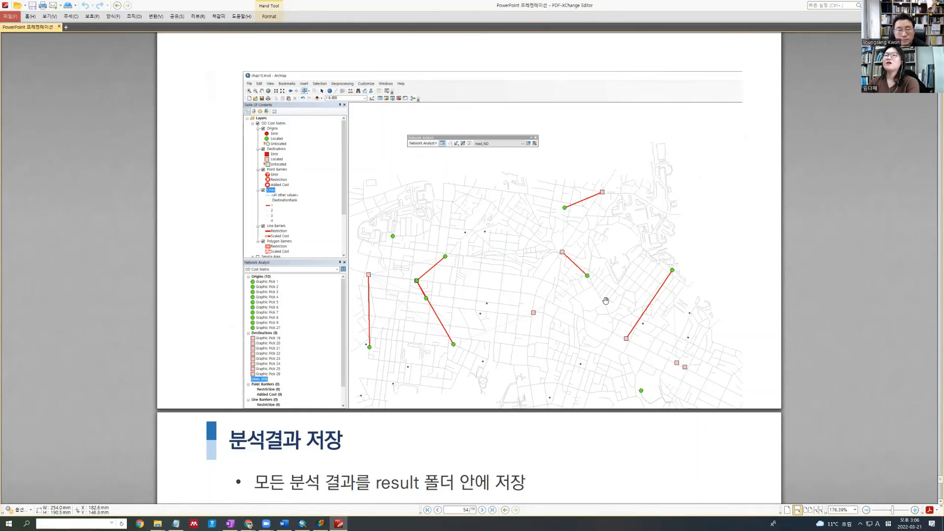
scroll(605, 300, down, 5)
scroll(581, 384, down, 6)
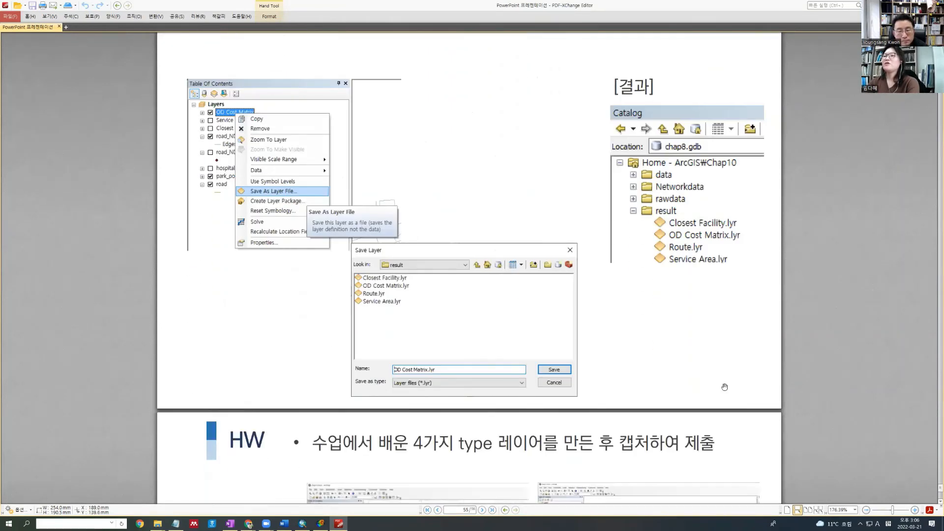
scroll(576, 387, up, 1)
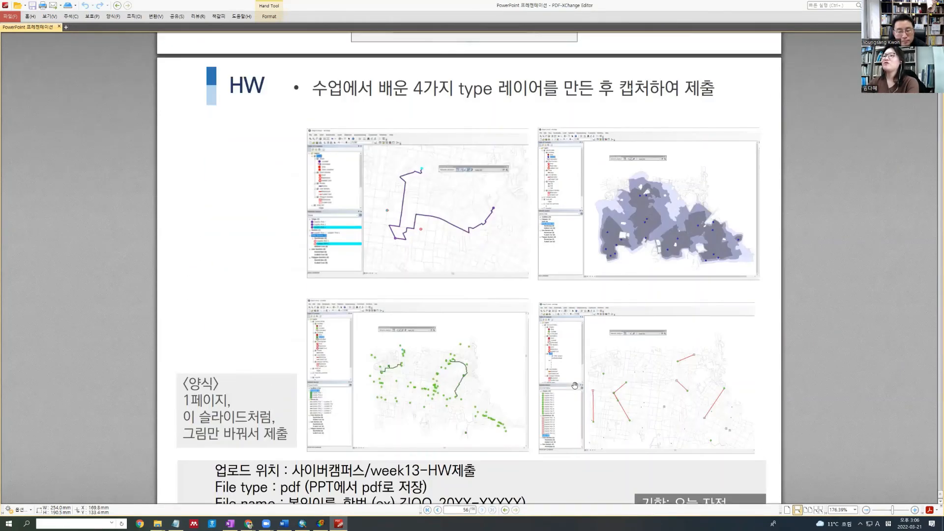
scroll(576, 387, down, 1)
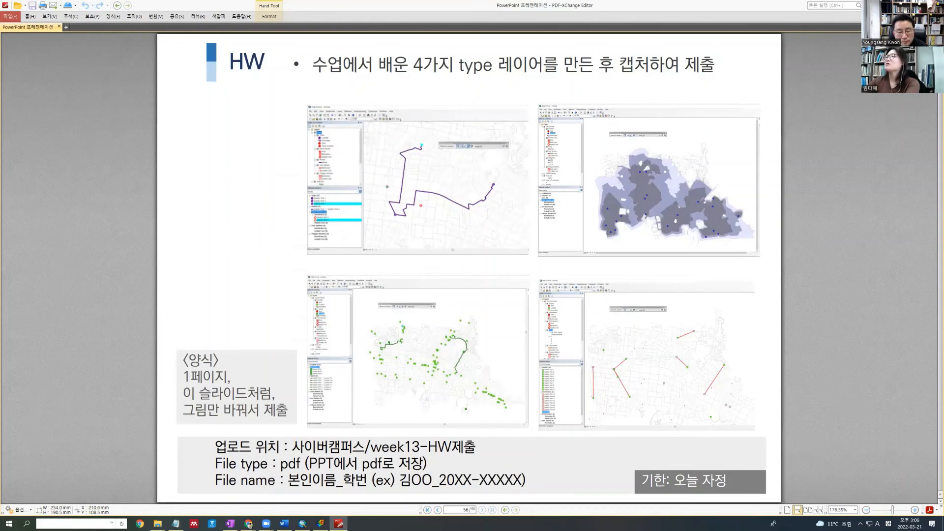
Switch back to ArcMap, move and narrow the Lines table window to check its fields, and close it.
key(alt+Tab)
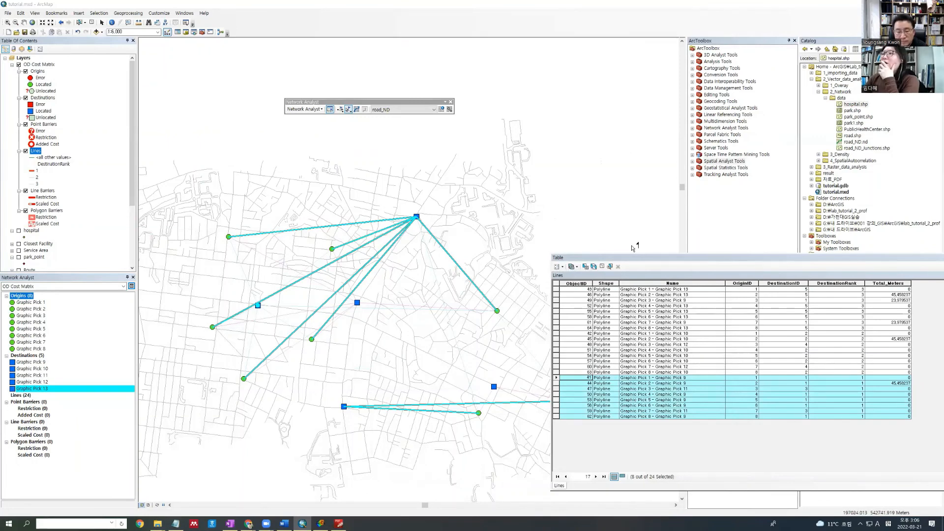
drag(640, 258, 523, 278)
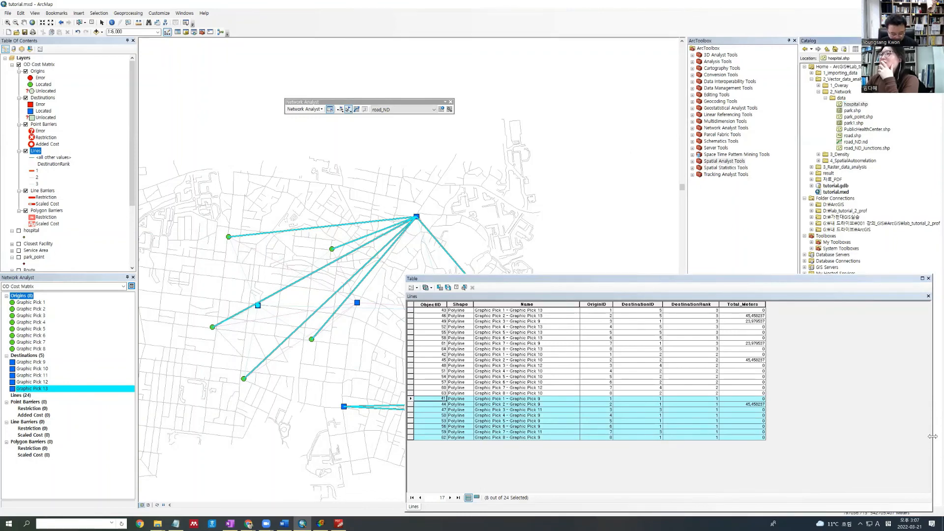
drag(933, 437, 728, 452)
drag(619, 490, 664, 490)
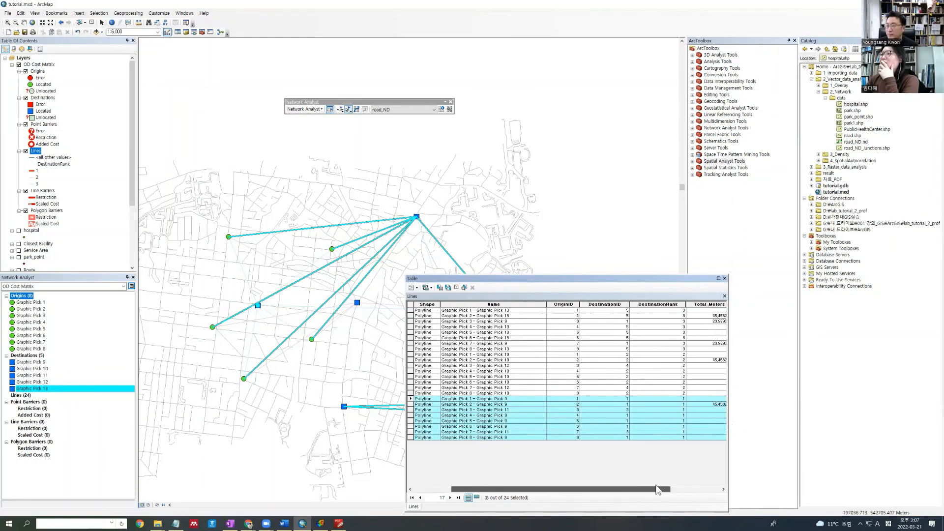
click(724, 278)
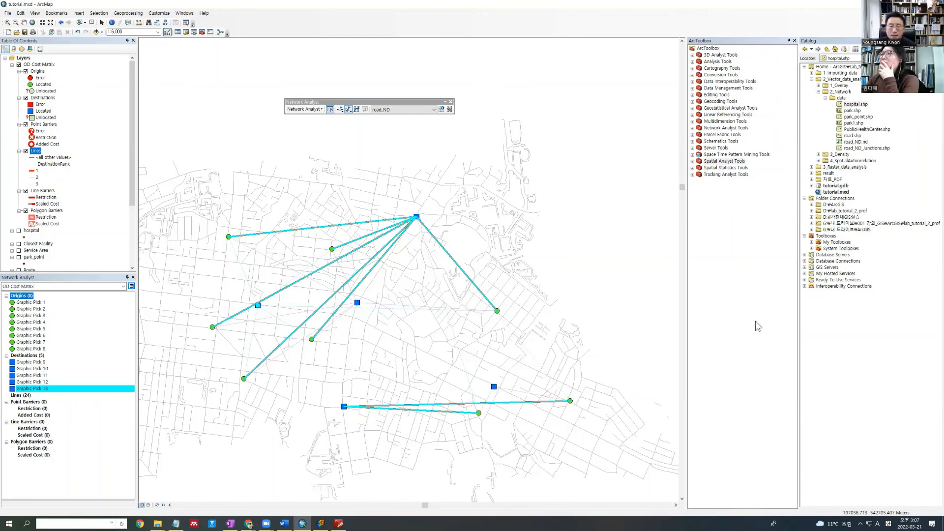